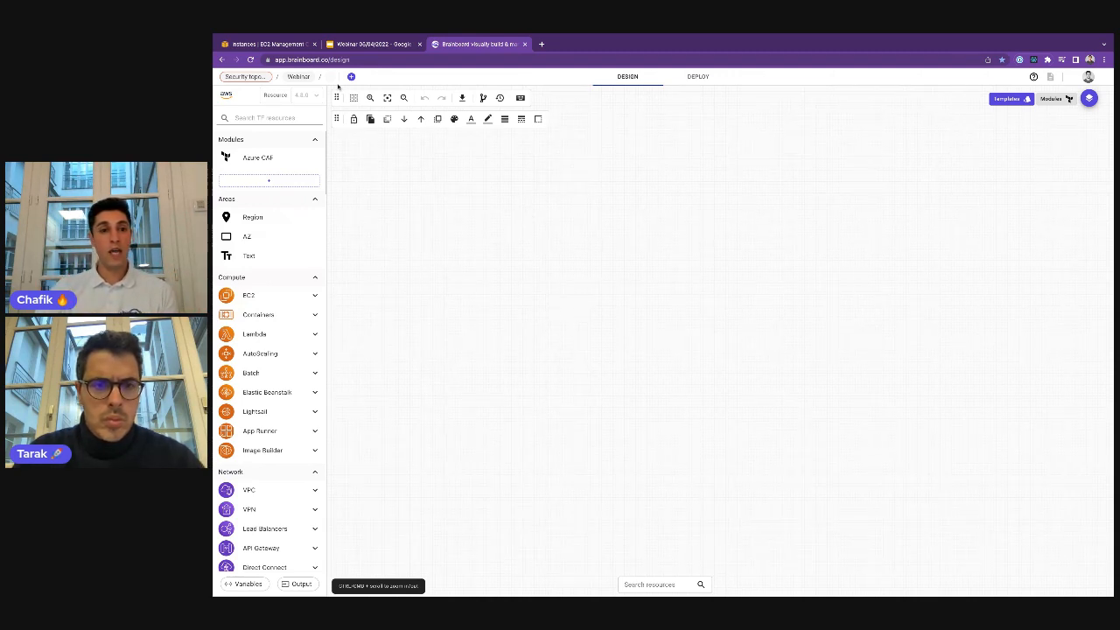
Step: Look through the architecture templates catalog for creating a new architecture, and close it without choosing a template
click(351, 76)
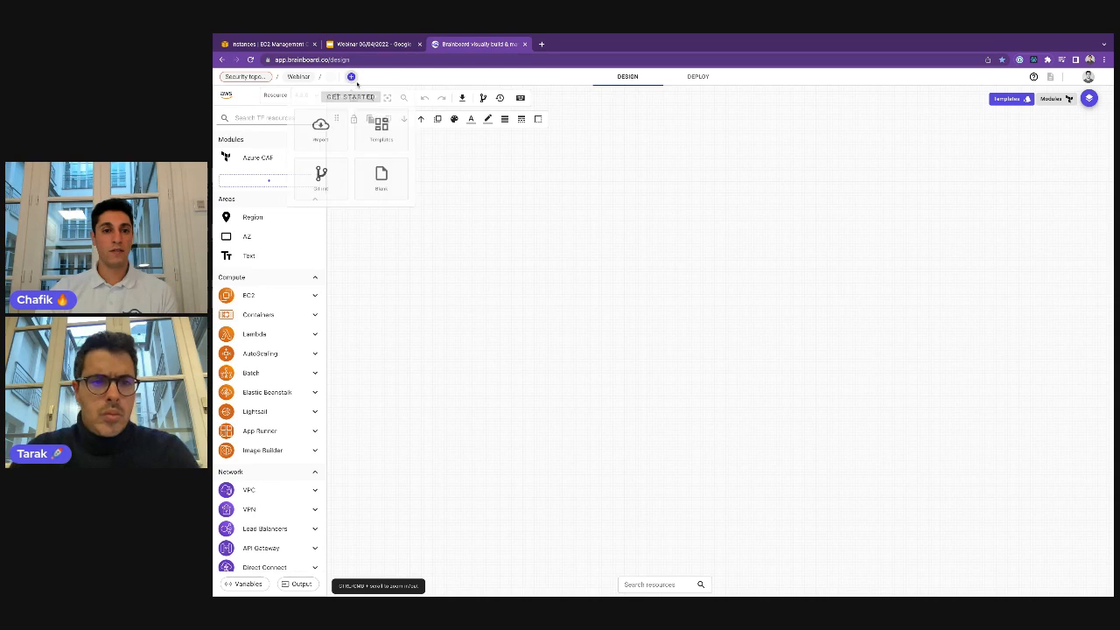
click(383, 142)
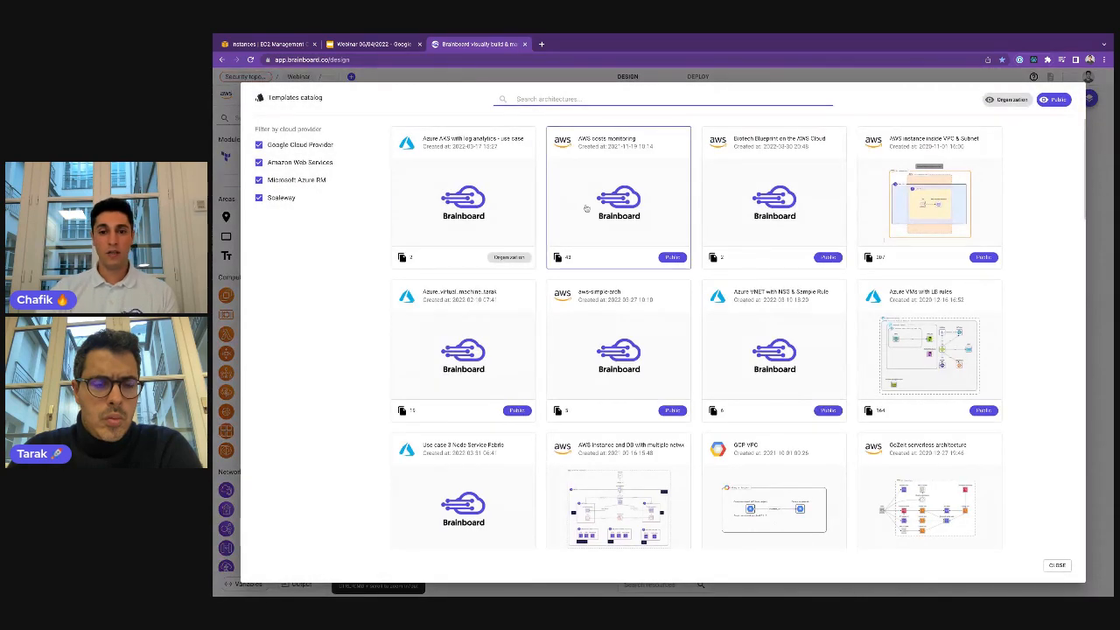
scroll(674, 229, down, 3)
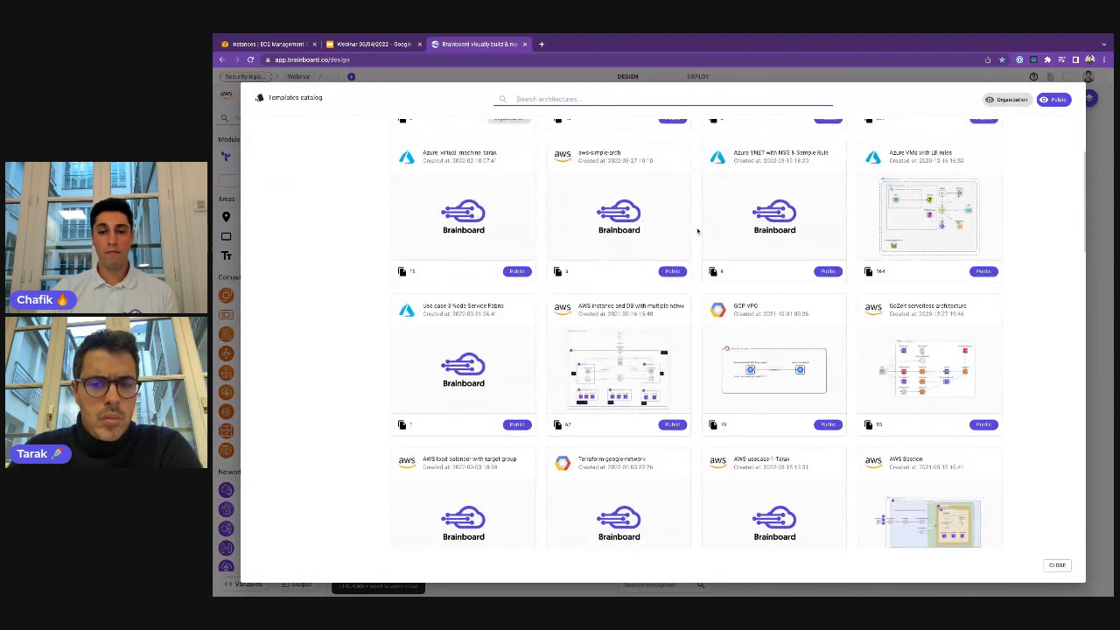
scroll(697, 231, up, 3)
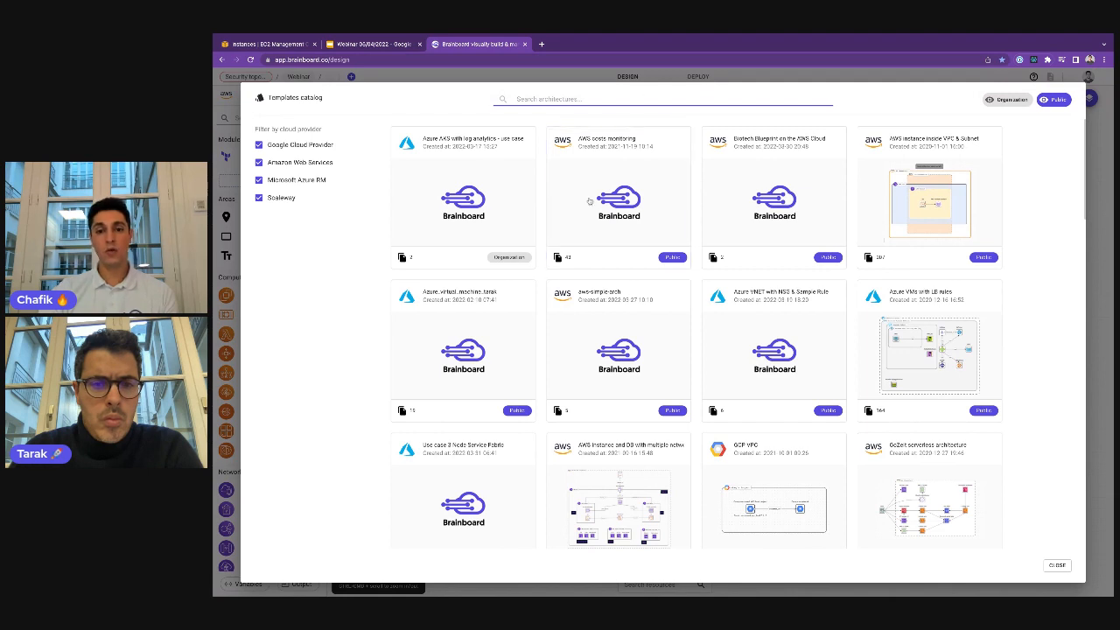
click(717, 78)
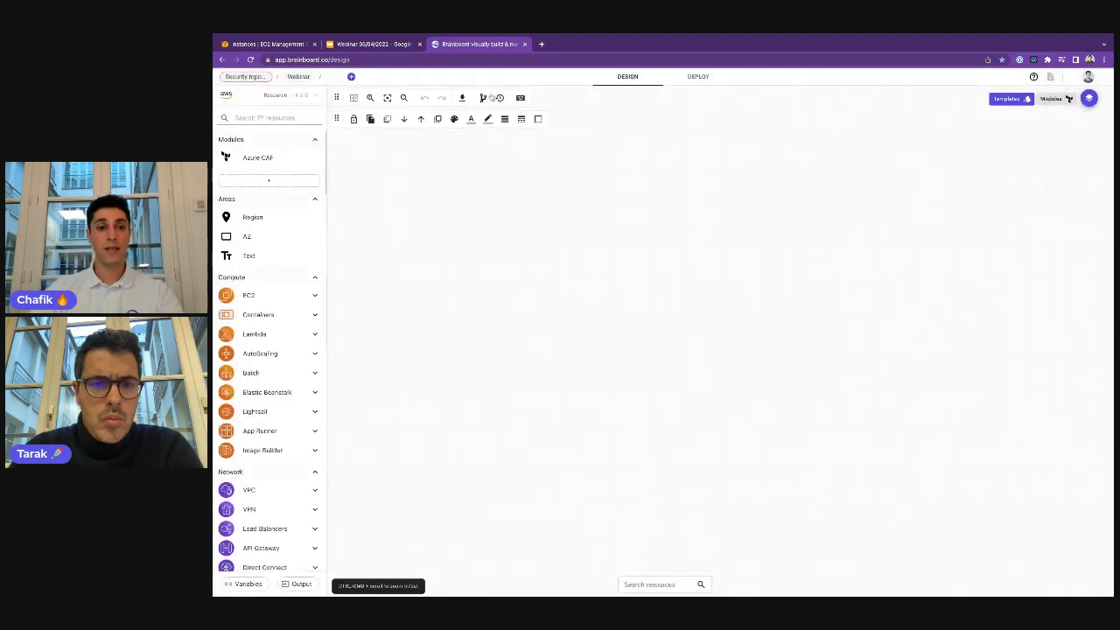
Step: Examine the sources offered for importing an existing architecture, and close the import dialog
click(352, 77)
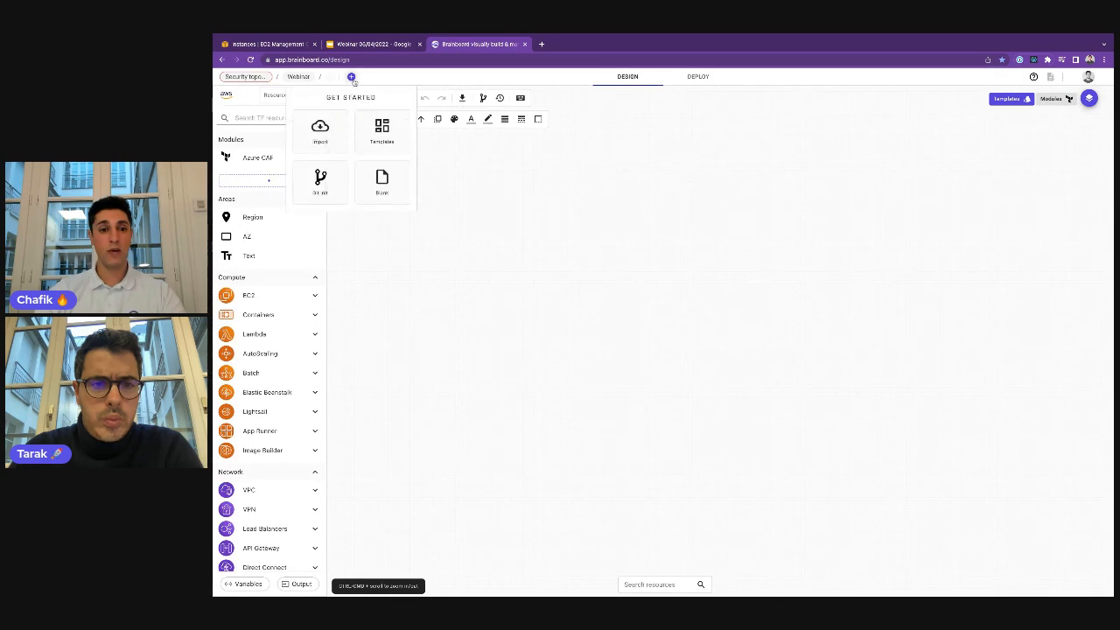
click(321, 132)
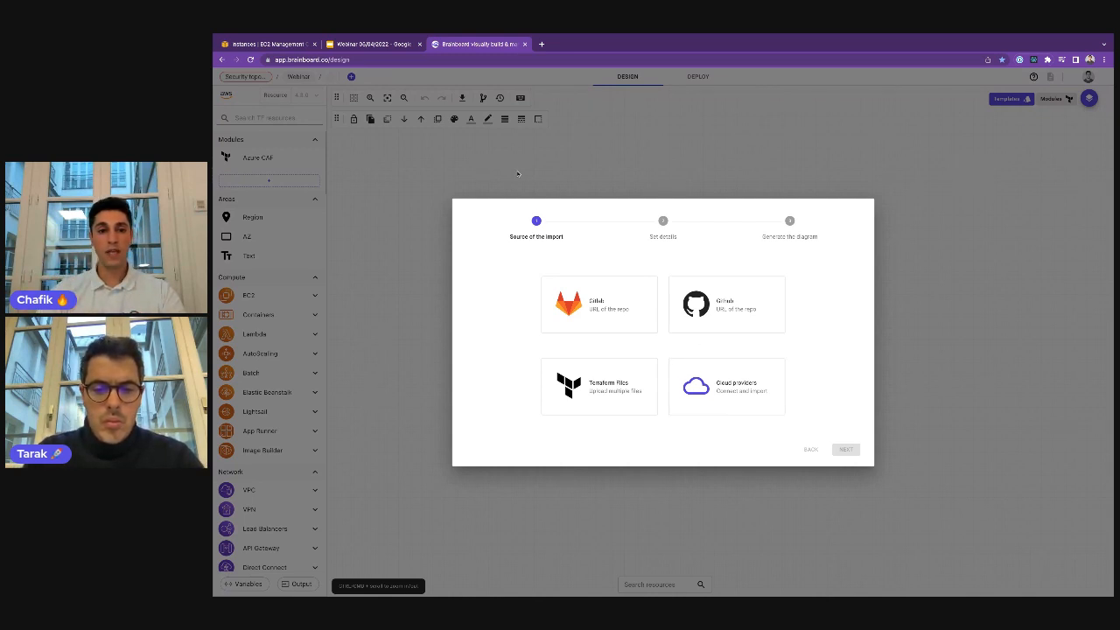
click(515, 169)
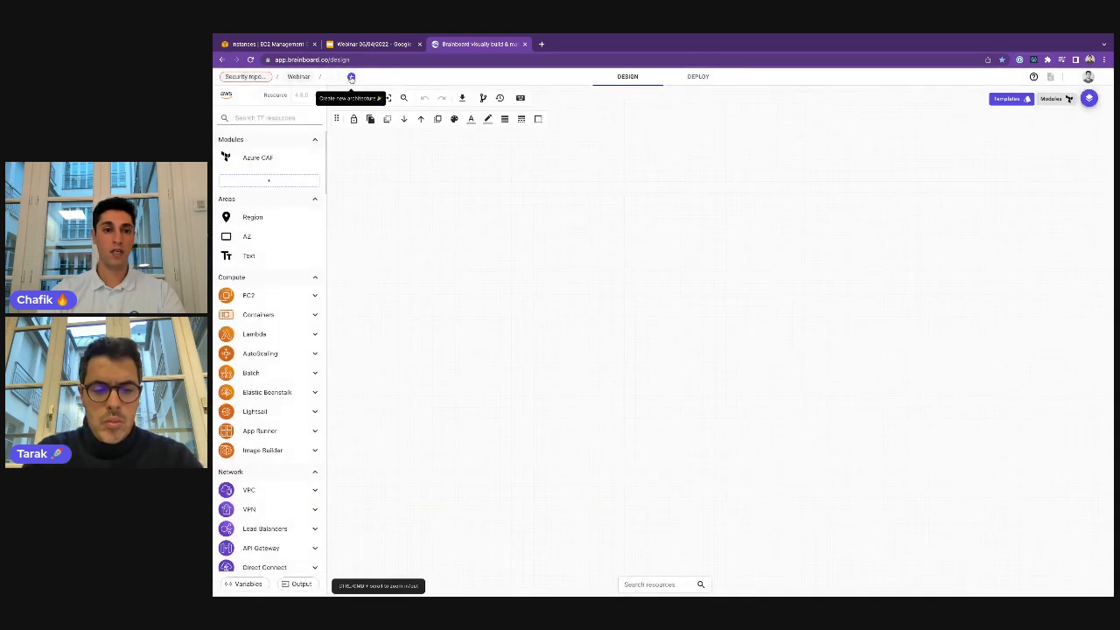
Step: Create a blank architecture named "AWS EKS infrastructure" in the Webinar project
click(351, 77)
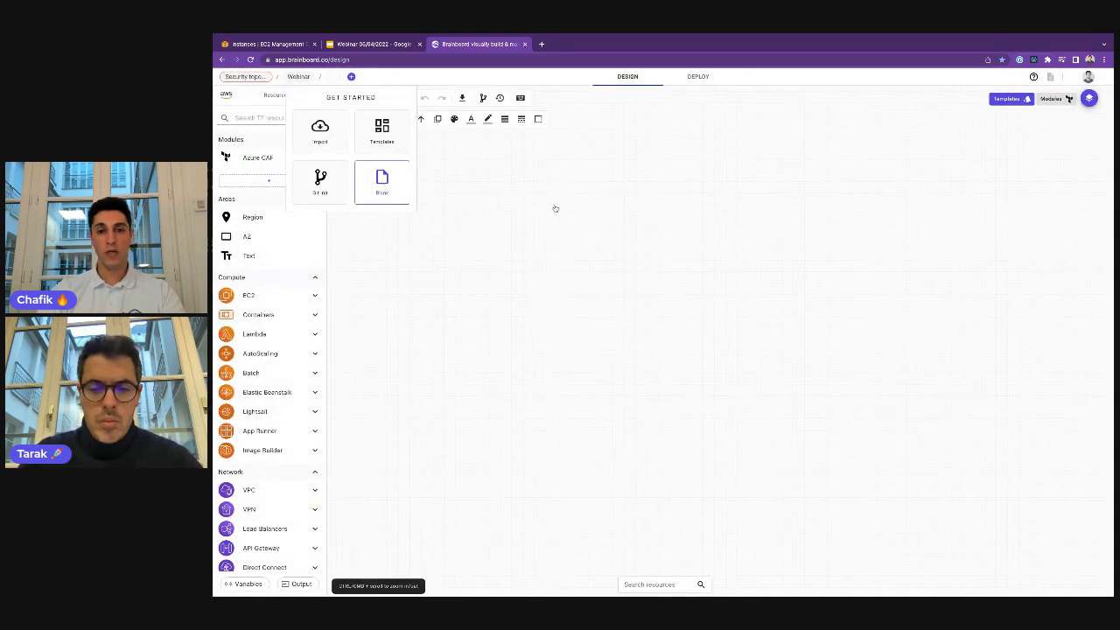
text(AWS)
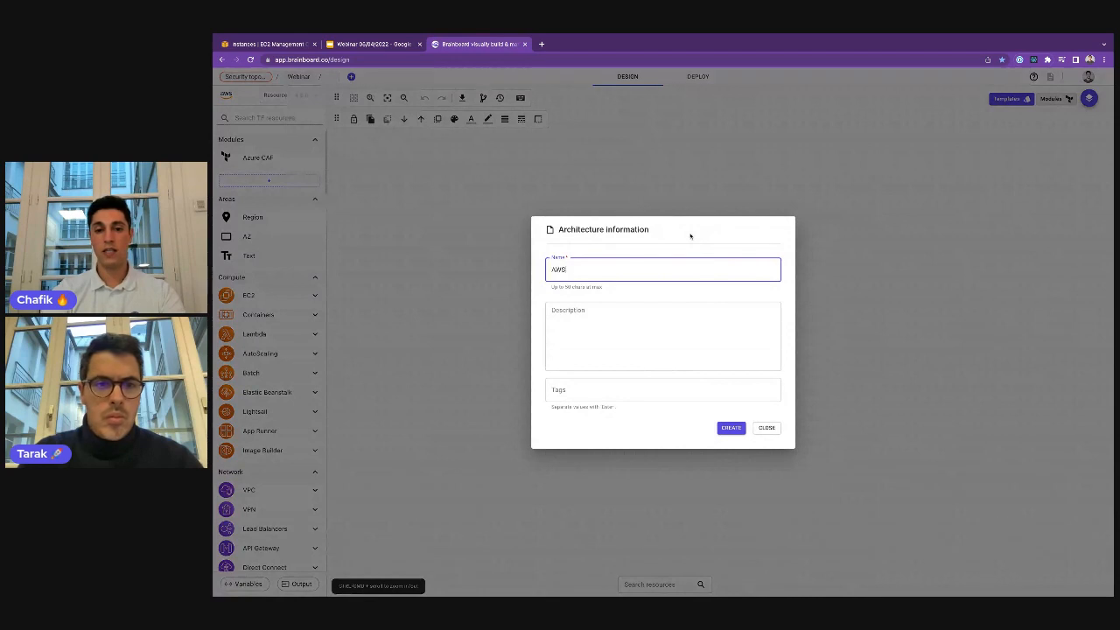
text( EKS)
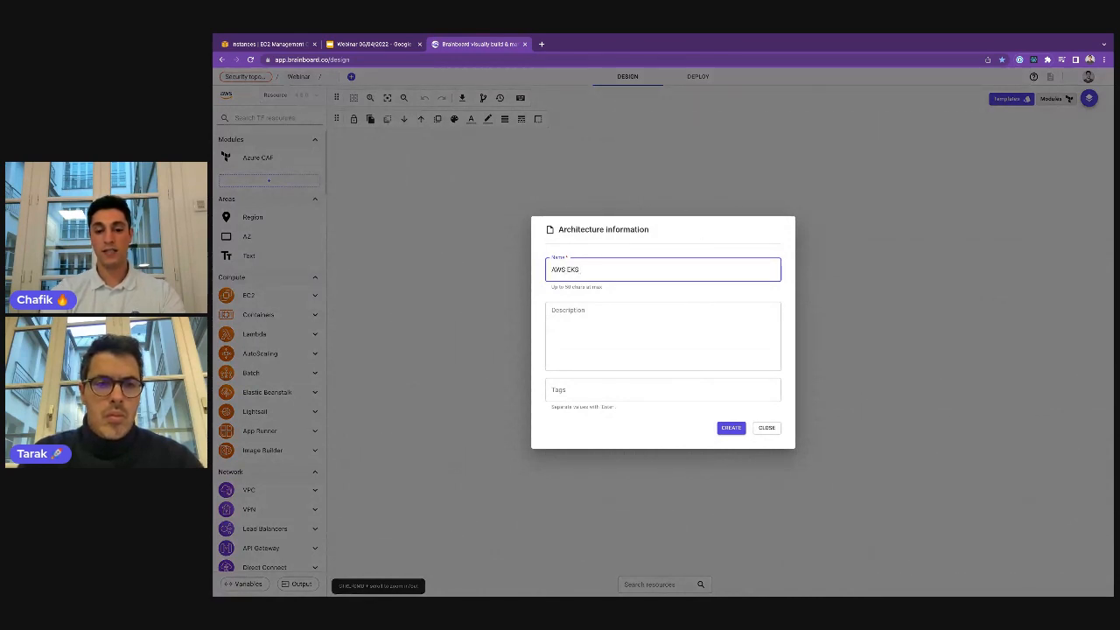
text( inf)
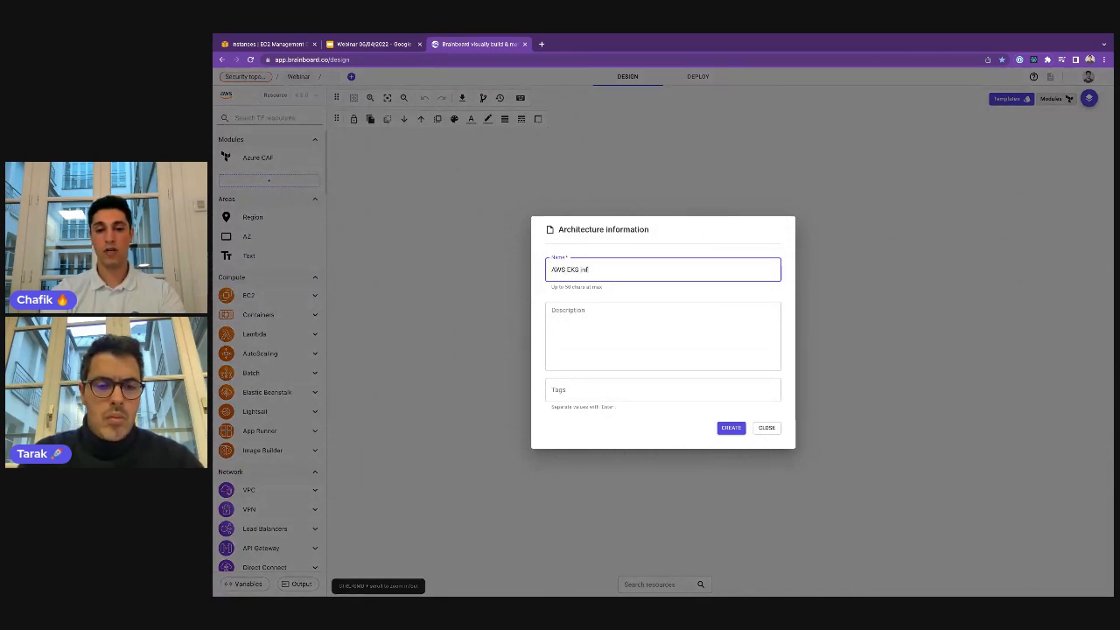
text(rastructure)
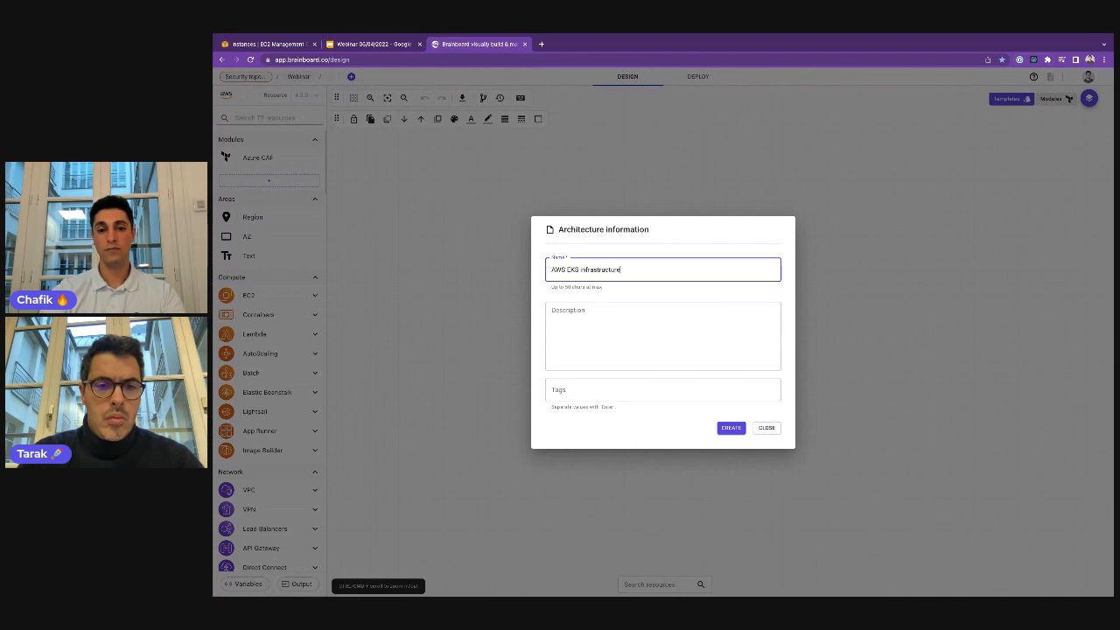
click(730, 428)
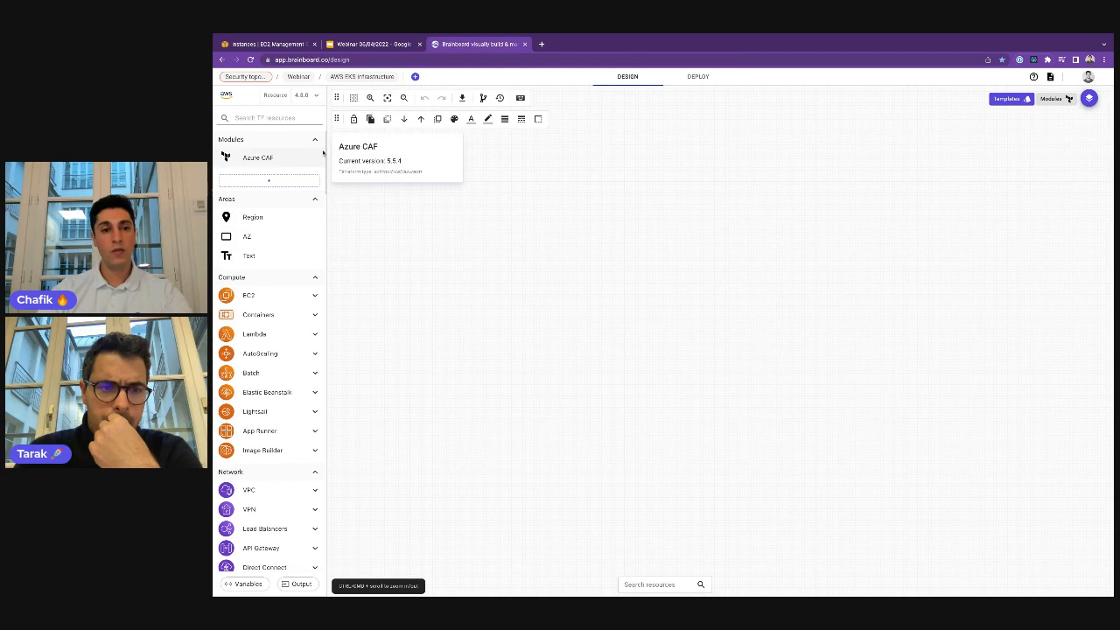
Step: Choose Amazon Web Services as the cloud provider and look through its compute, network, storage and database resources
click(229, 97)
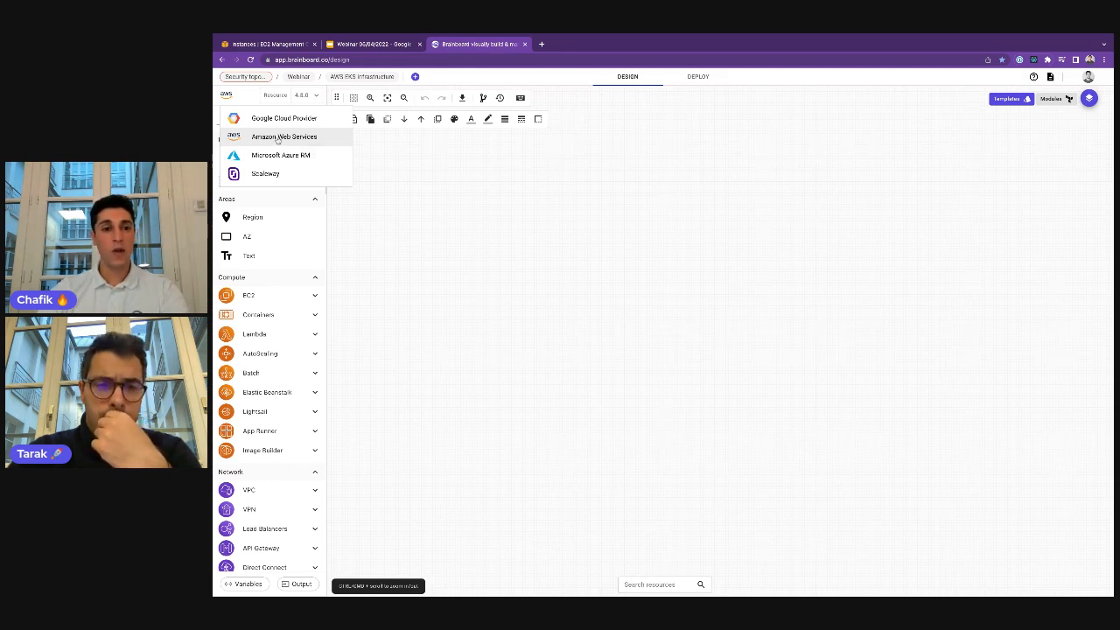
click(276, 145)
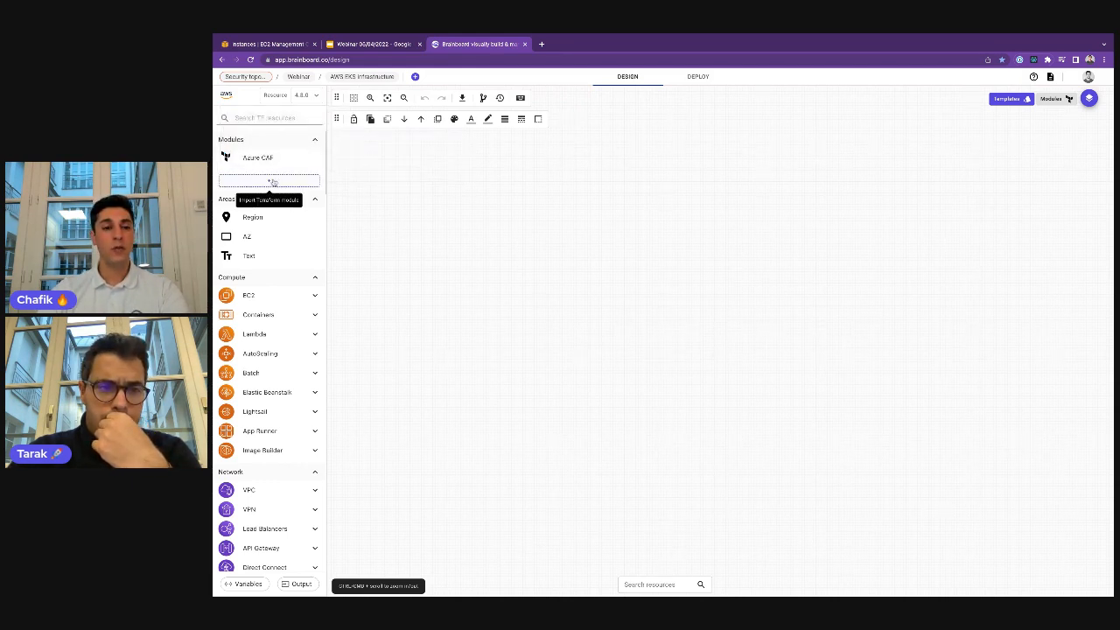
scroll(276, 192, down, 2)
scroll(276, 202, down, 6)
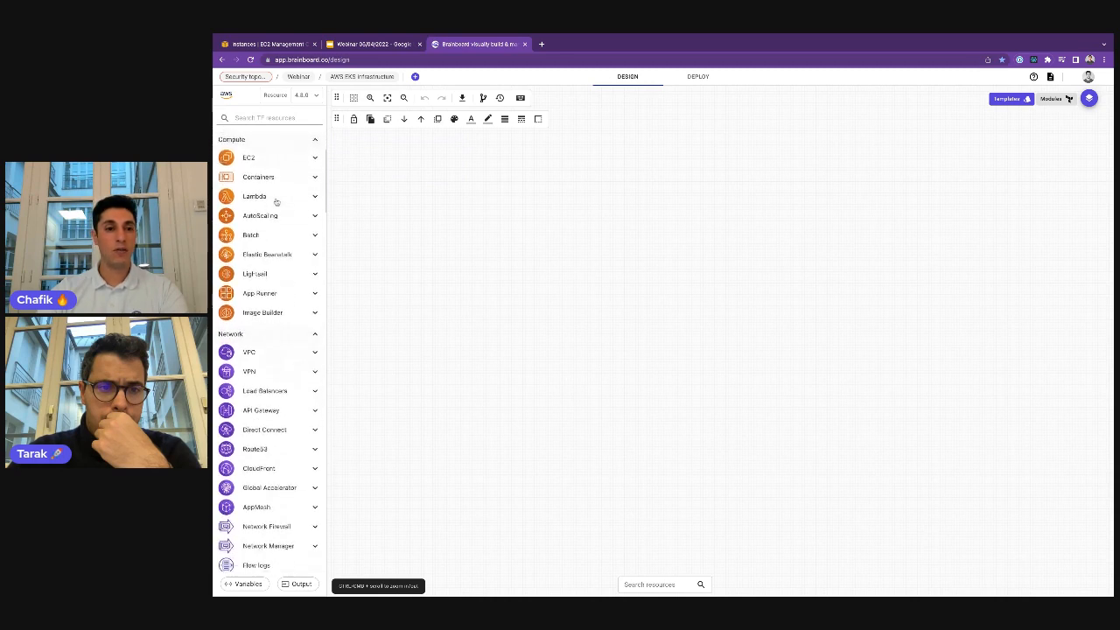
scroll(271, 195, down, 6)
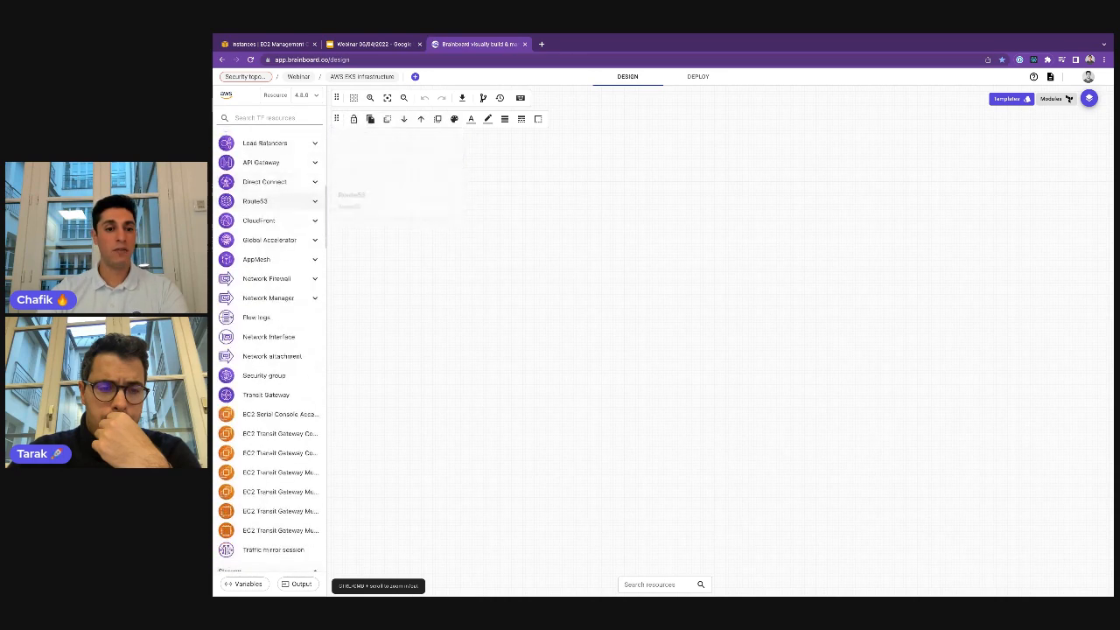
scroll(271, 199, down, 2)
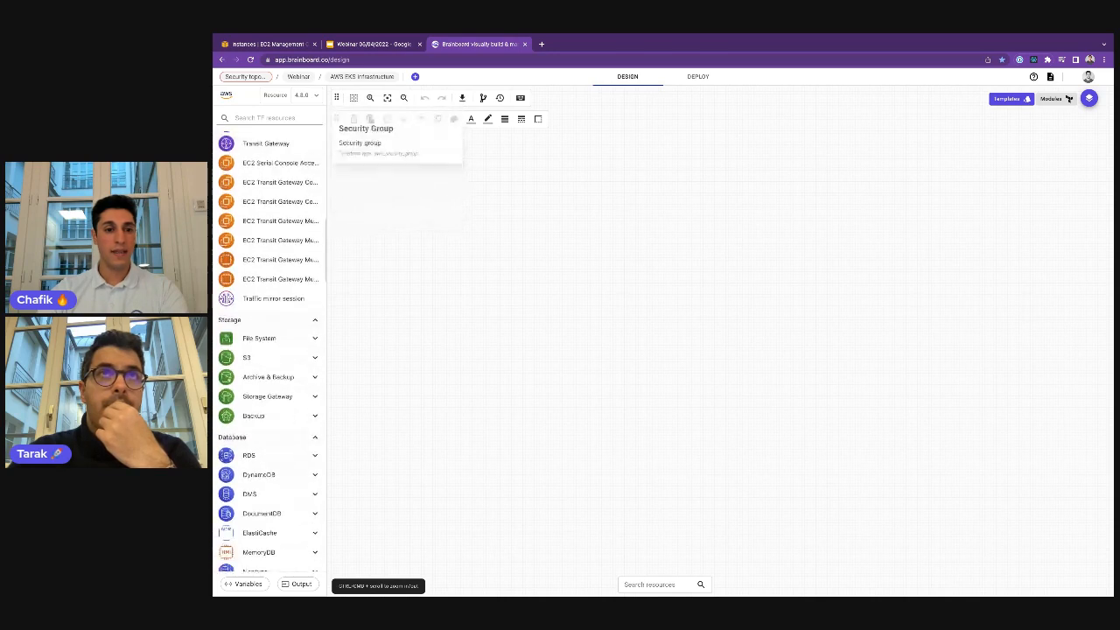
scroll(271, 201, down, 3)
scroll(271, 201, up, 16)
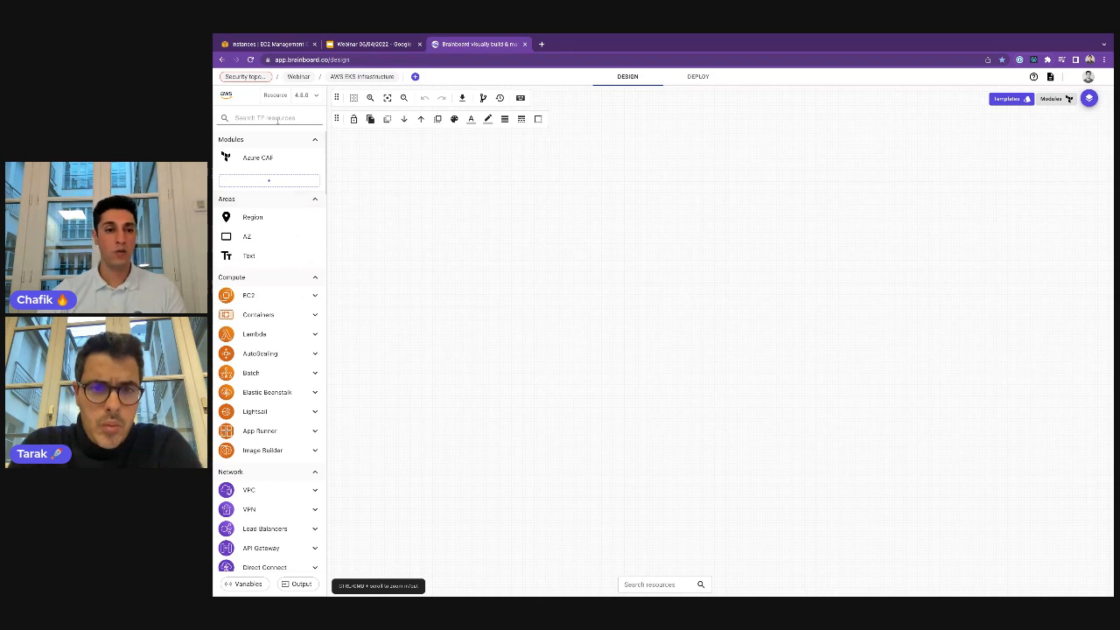
click(278, 120)
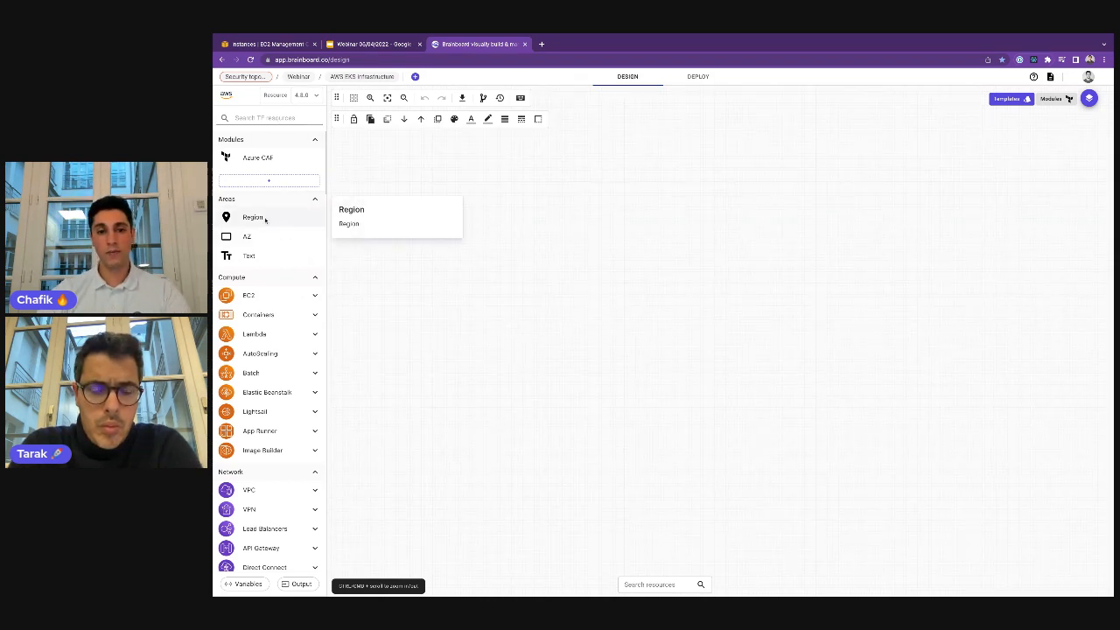
Step: Add a Region area to the canvas and set its region to US East (Ohio)
drag(265, 220, 600, 258)
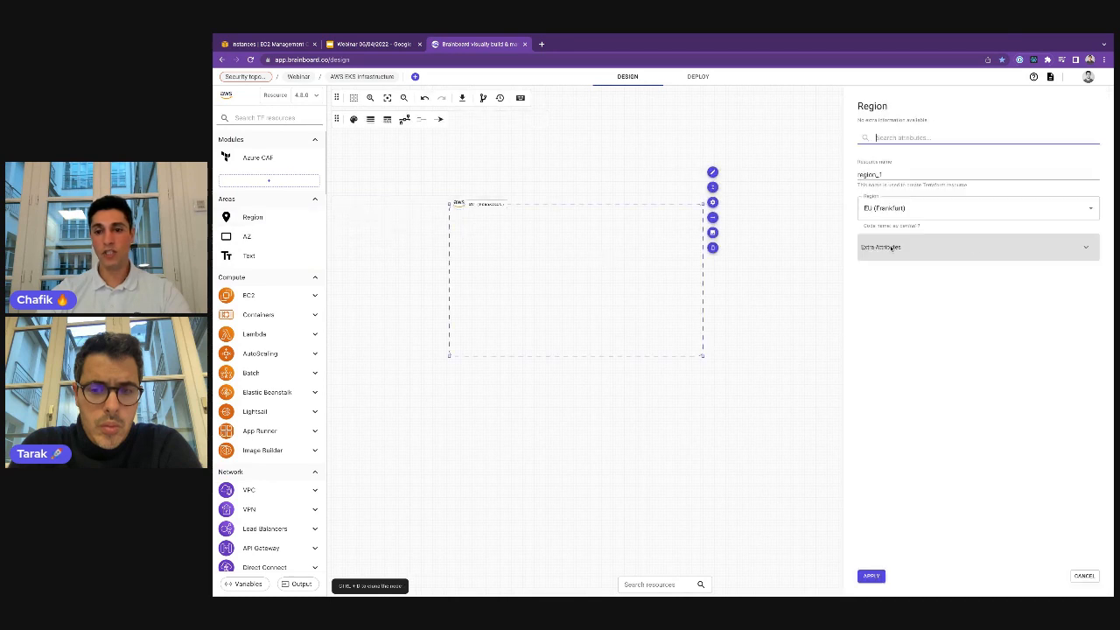
click(935, 210)
text(ohio)
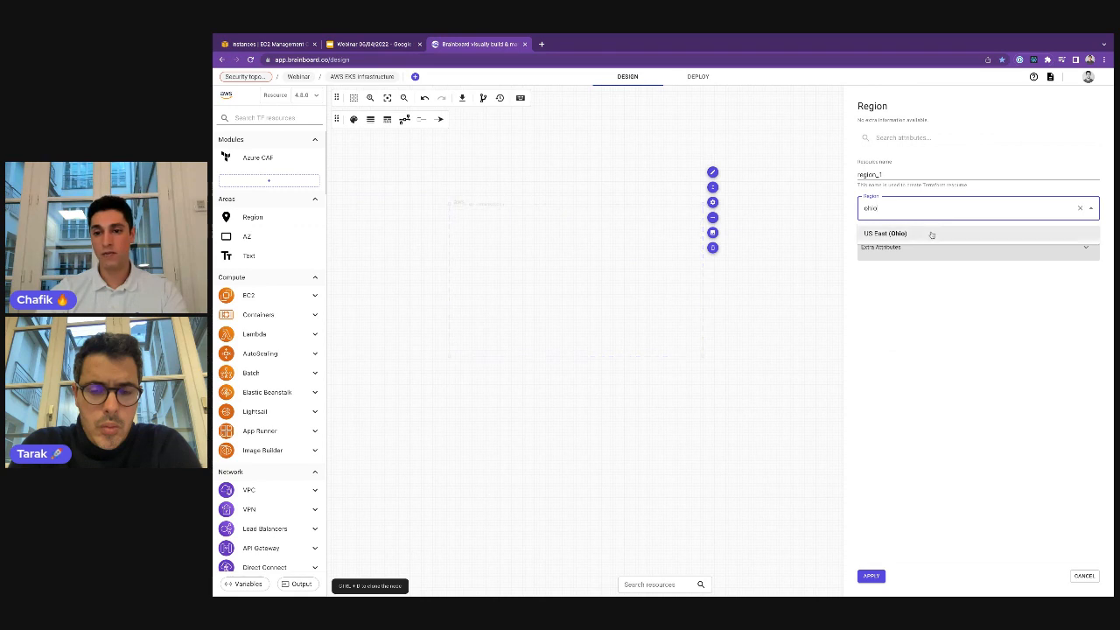
click(929, 234)
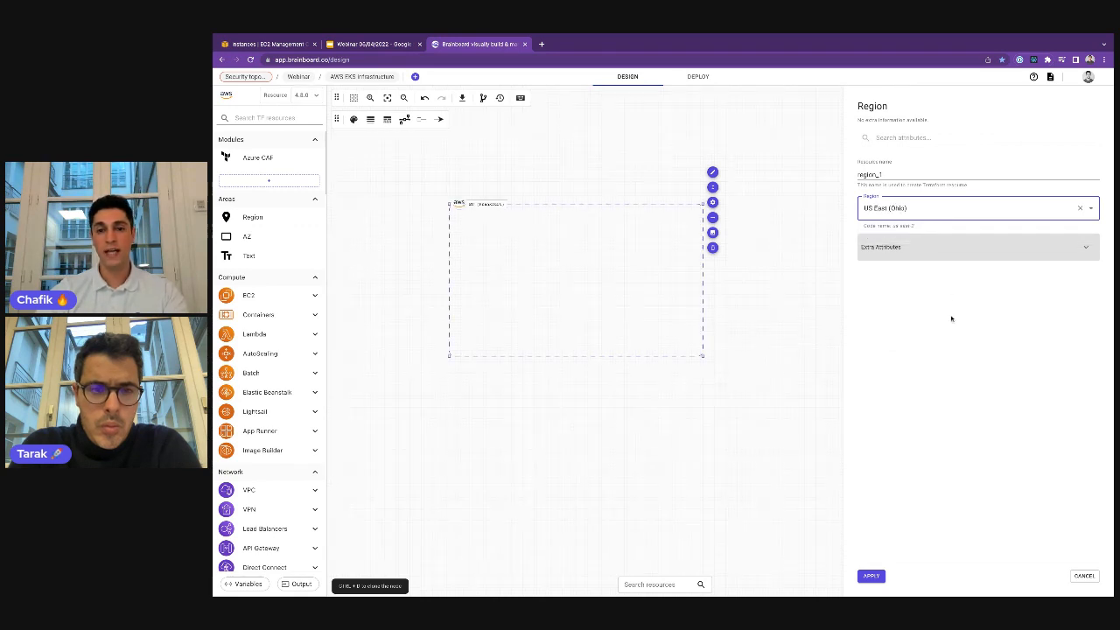
click(871, 575)
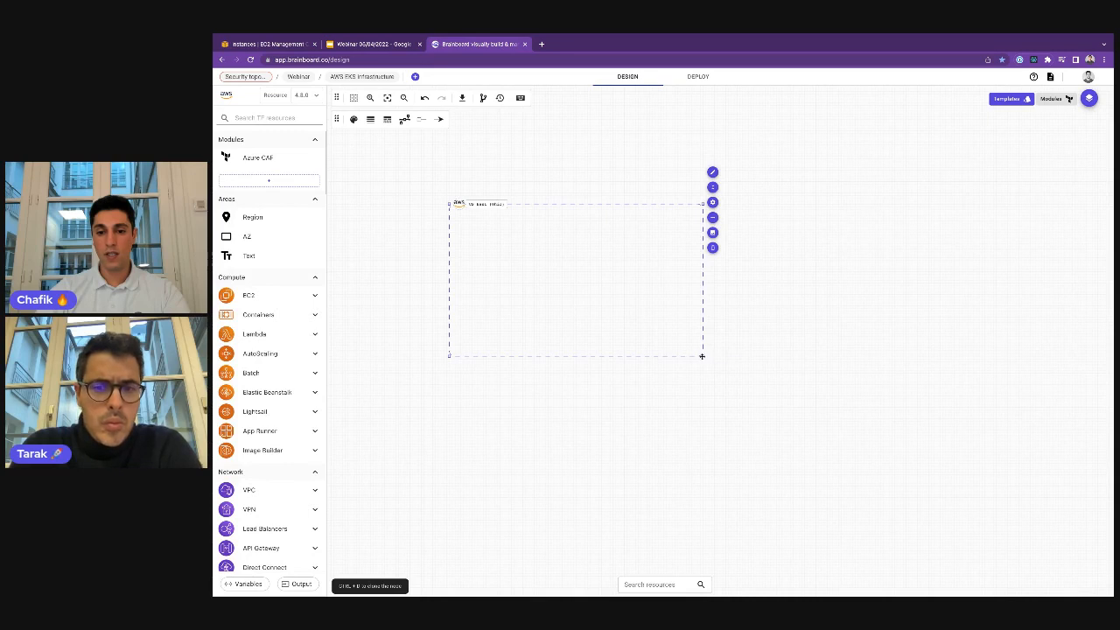
Step: Enlarge the US East (Ohio) region at two opposite corners so it covers most of the canvas
drag(703, 355, 1046, 552)
drag(448, 203, 420, 181)
drag(637, 239, 636, 243)
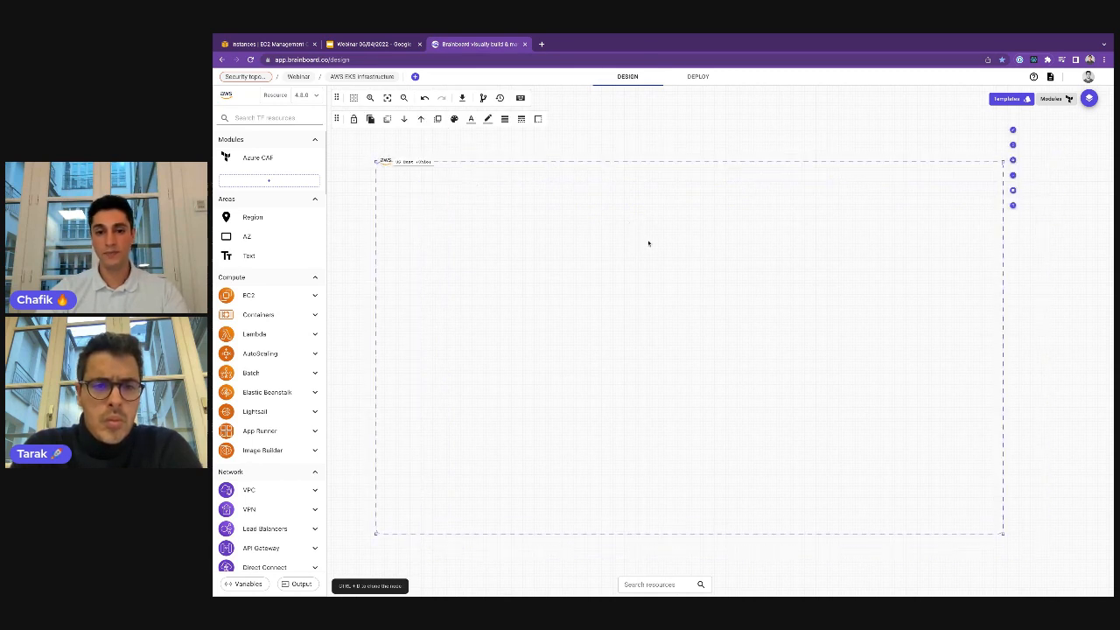
scroll(622, 277, up, 3)
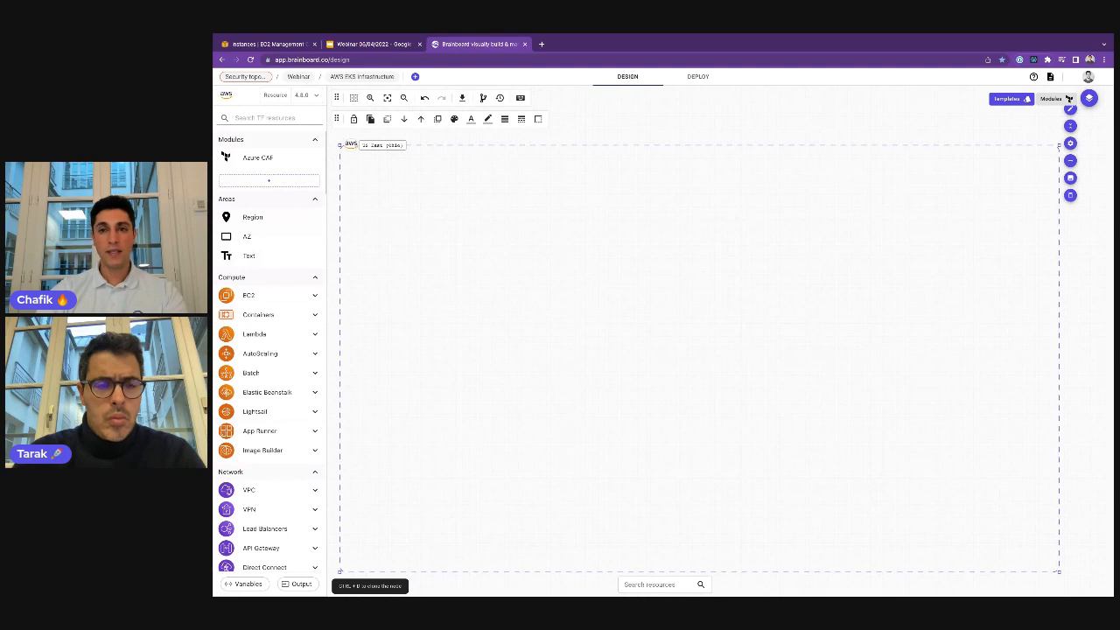
Step: Search the resources for "vpc" and place a VPC inside the US East (Ohio) region
click(264, 118)
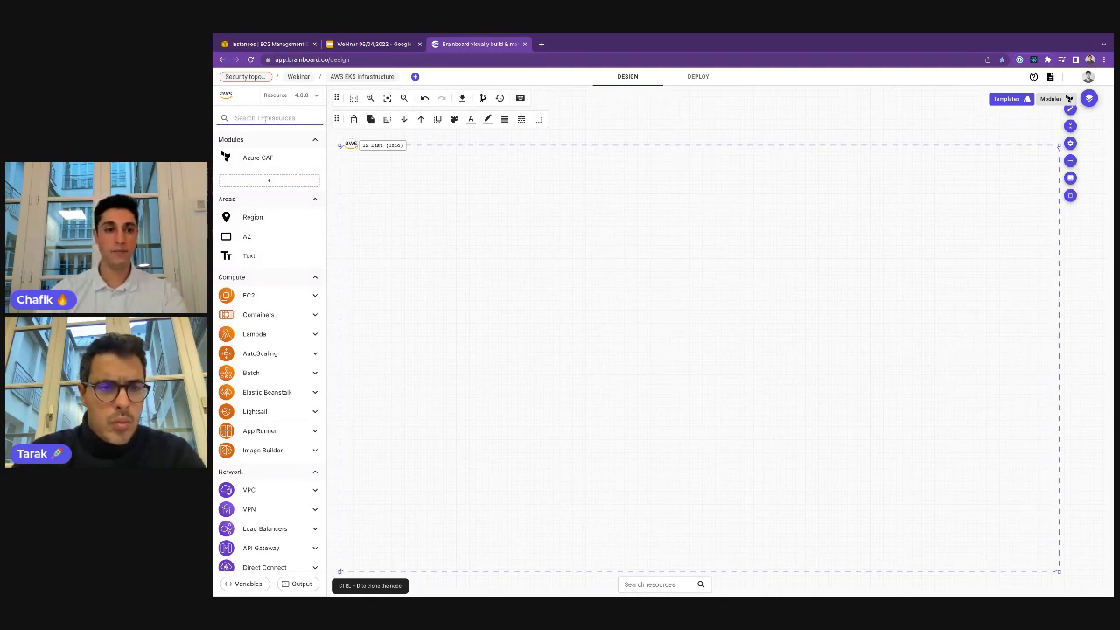
text(vpc)
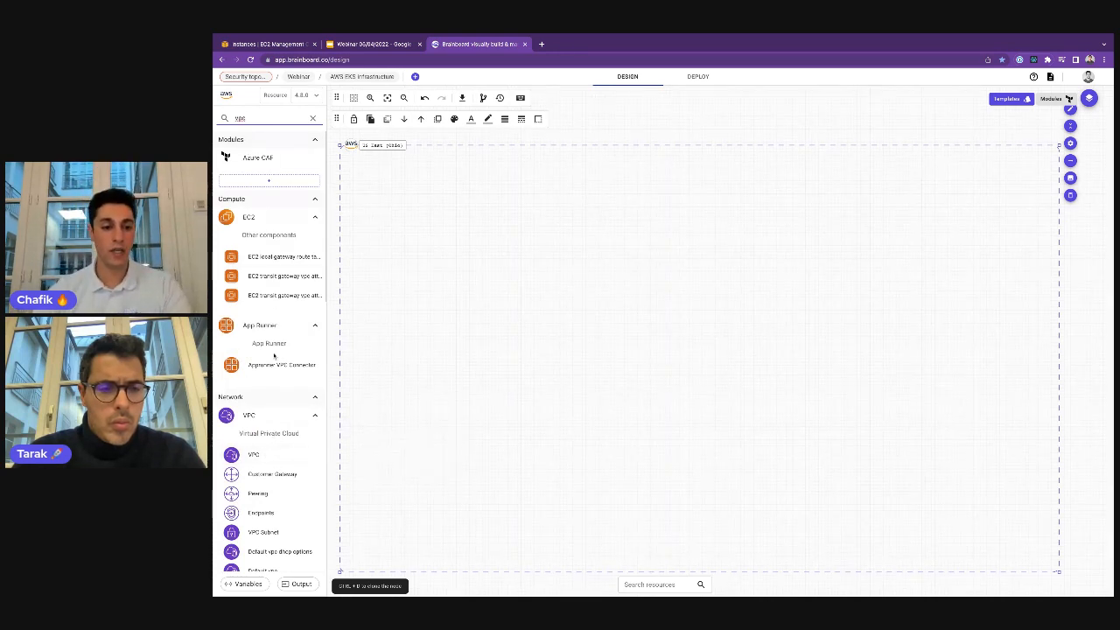
scroll(271, 391, down, 1)
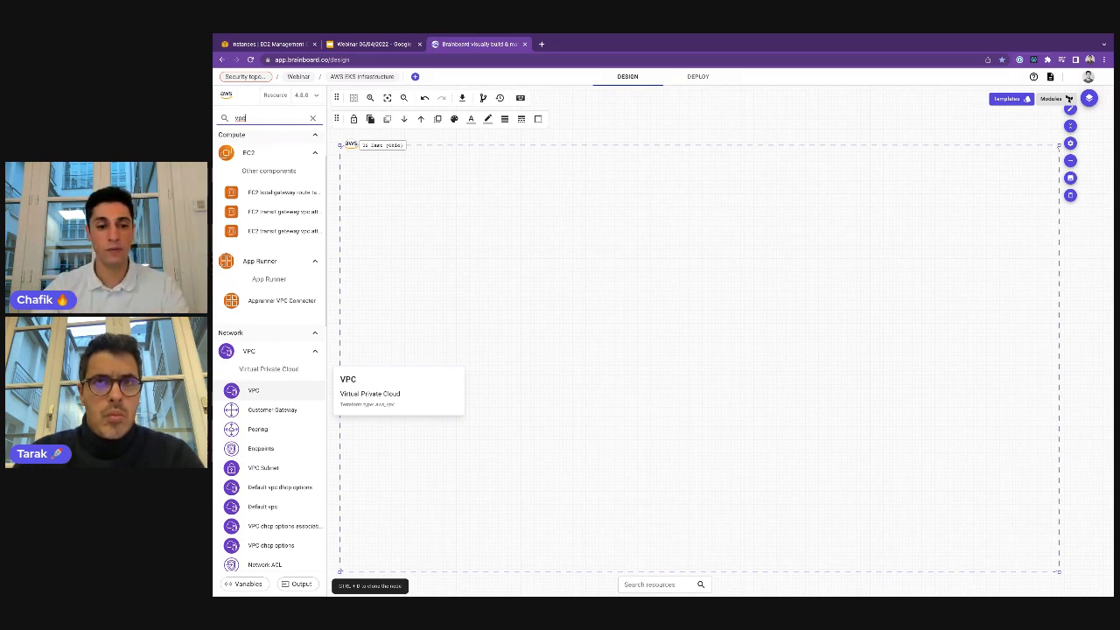
drag(254, 391, 461, 301)
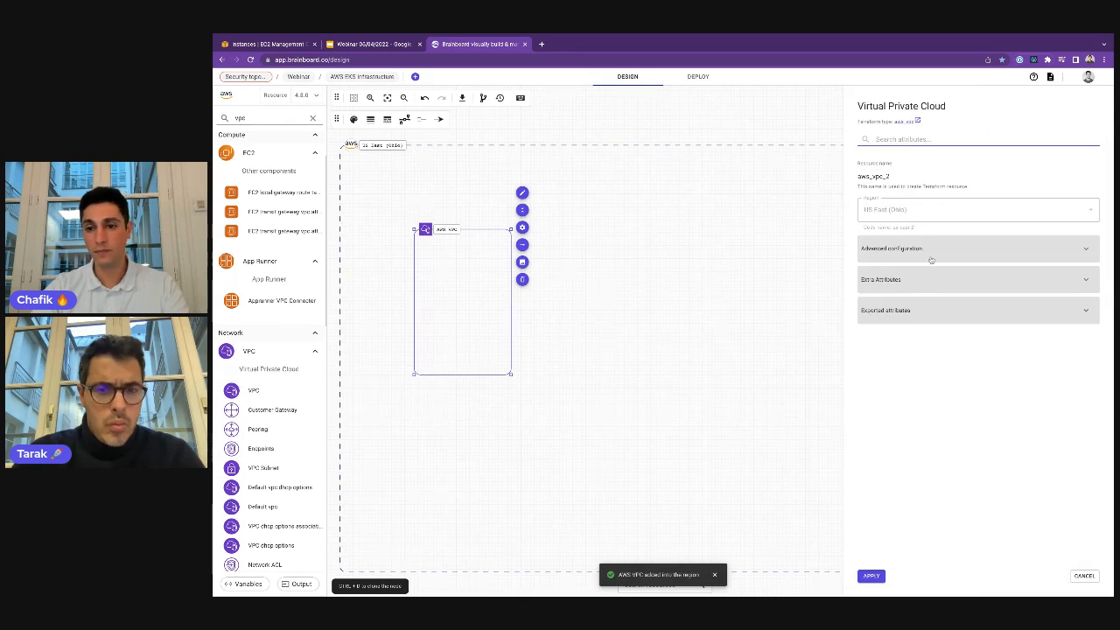
Step: Configure the VPC with the CIDR block 10.0.0.0/16, enable DNS hostnames and DNS support, and apply the settings
click(932, 254)
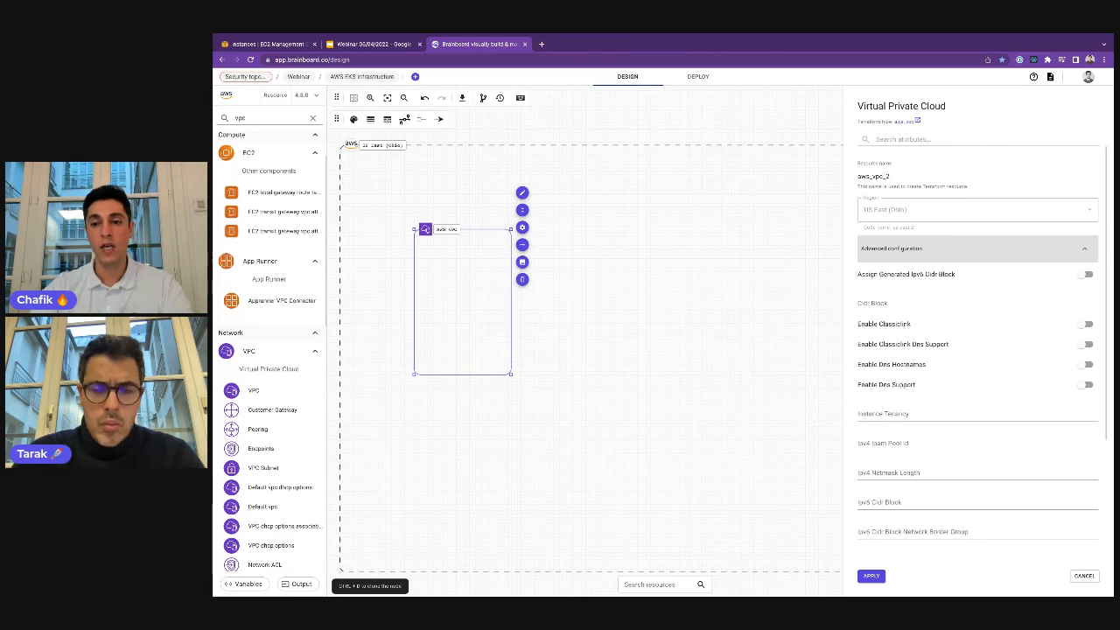
scroll(965, 236, down, 3)
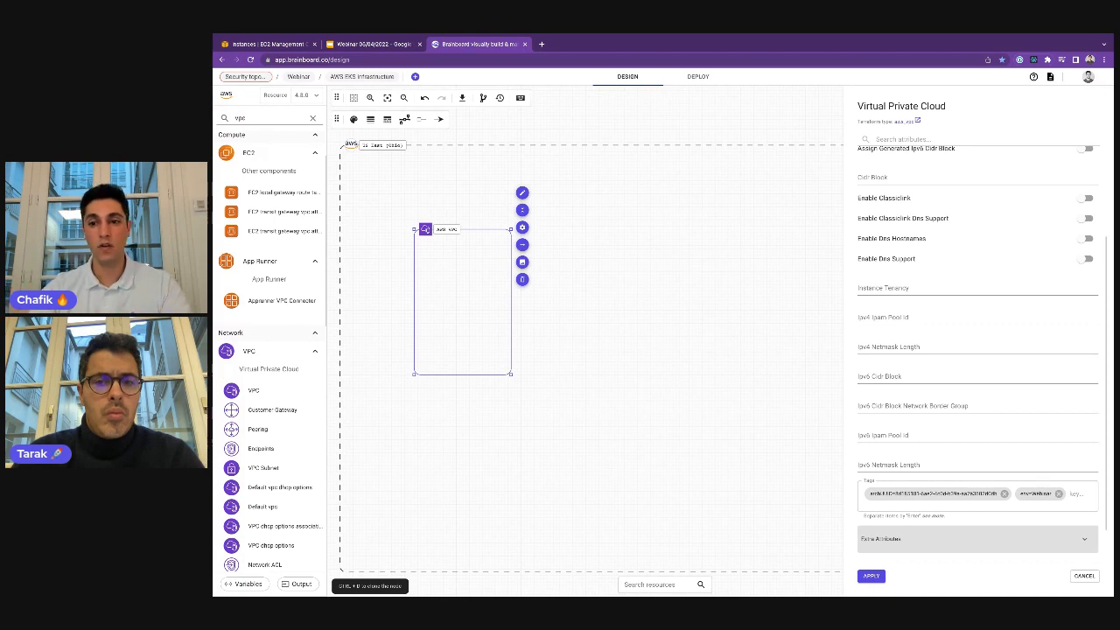
scroll(964, 251, up, 3)
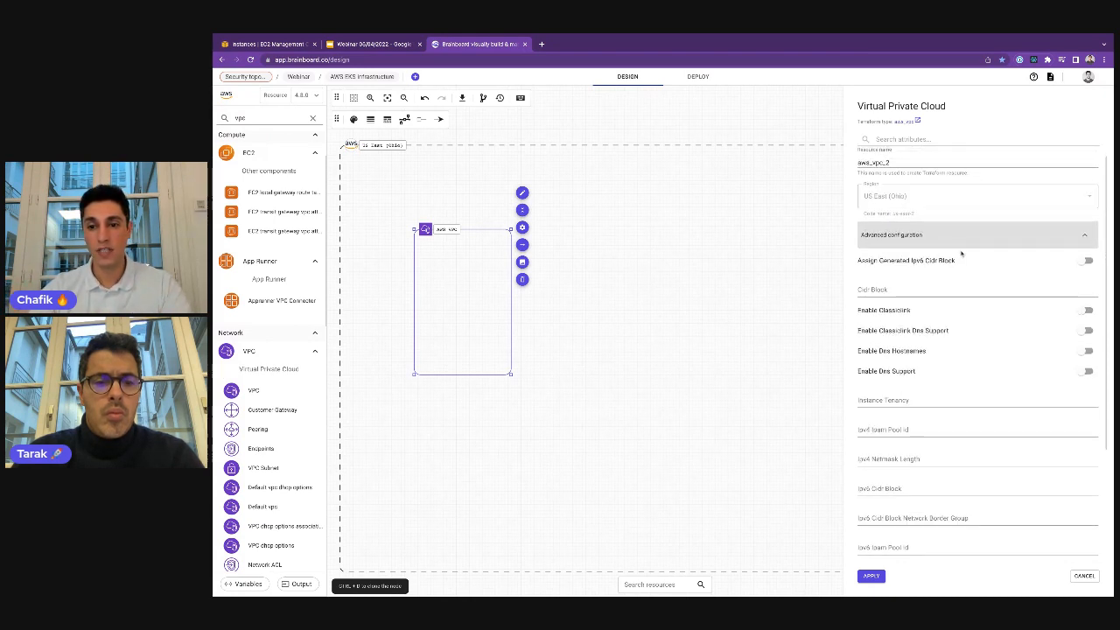
click(919, 292)
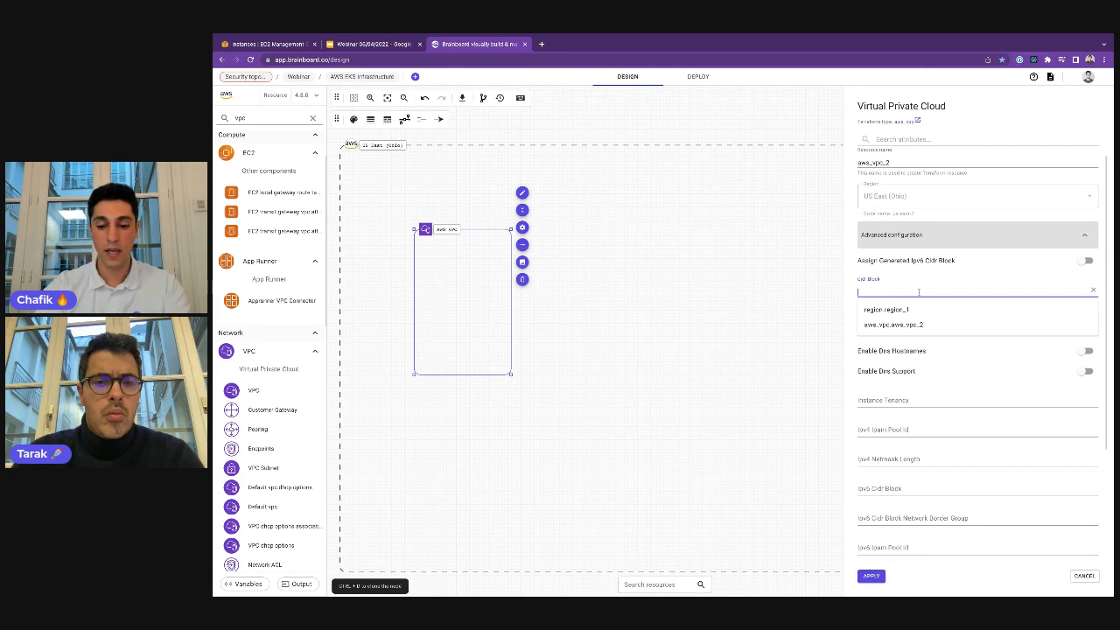
text(10.0.0.0/16)
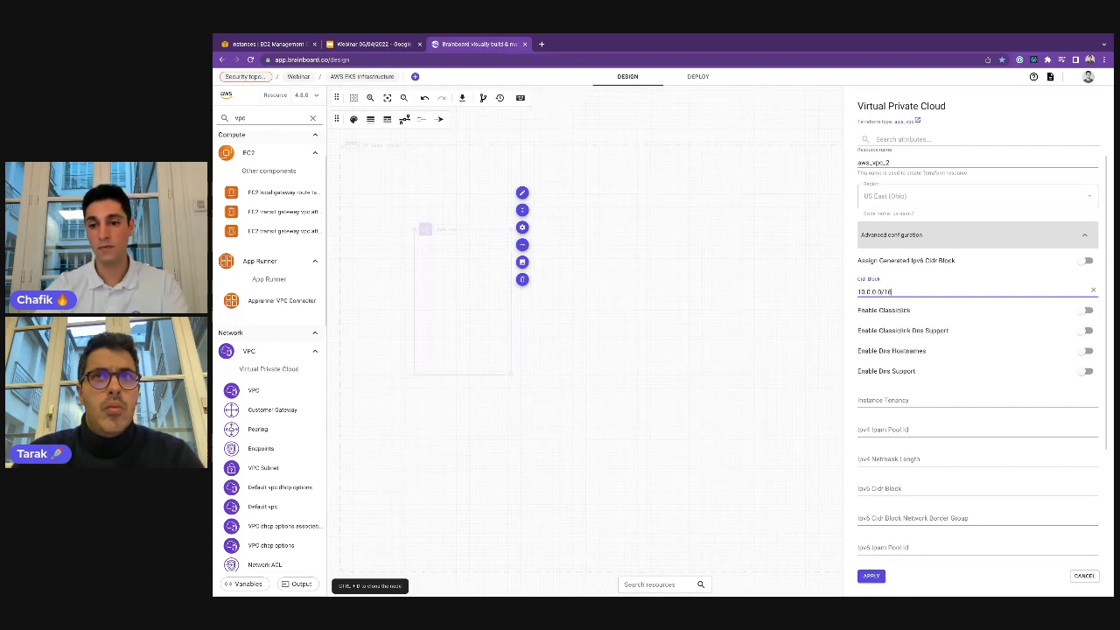
click(1085, 351)
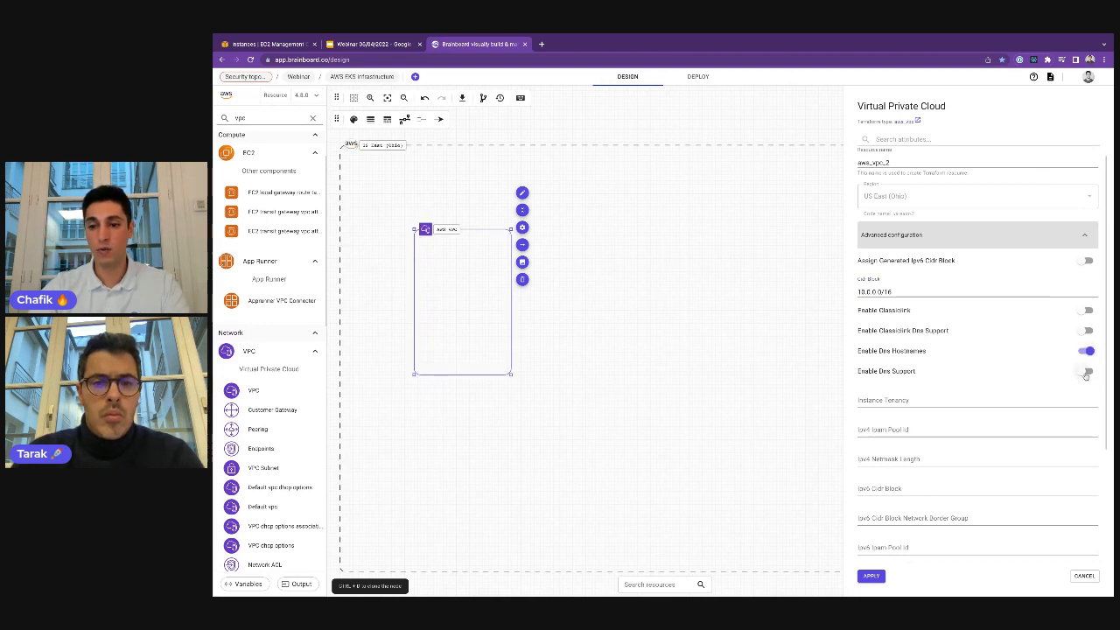
click(1086, 372)
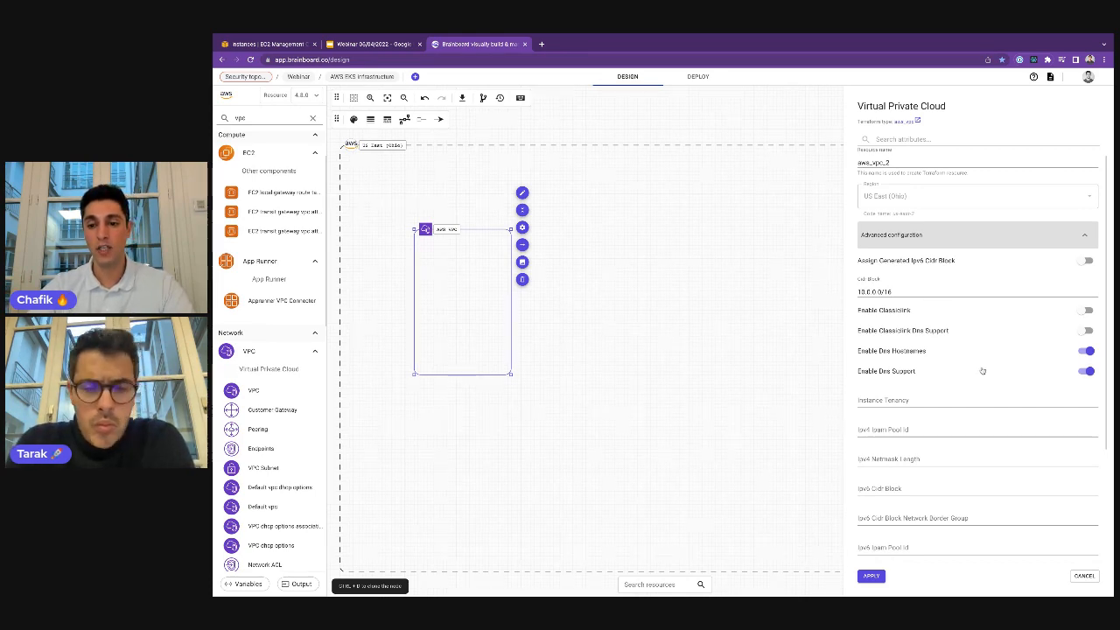
scroll(980, 370, down, 3)
scroll(983, 371, down, 2)
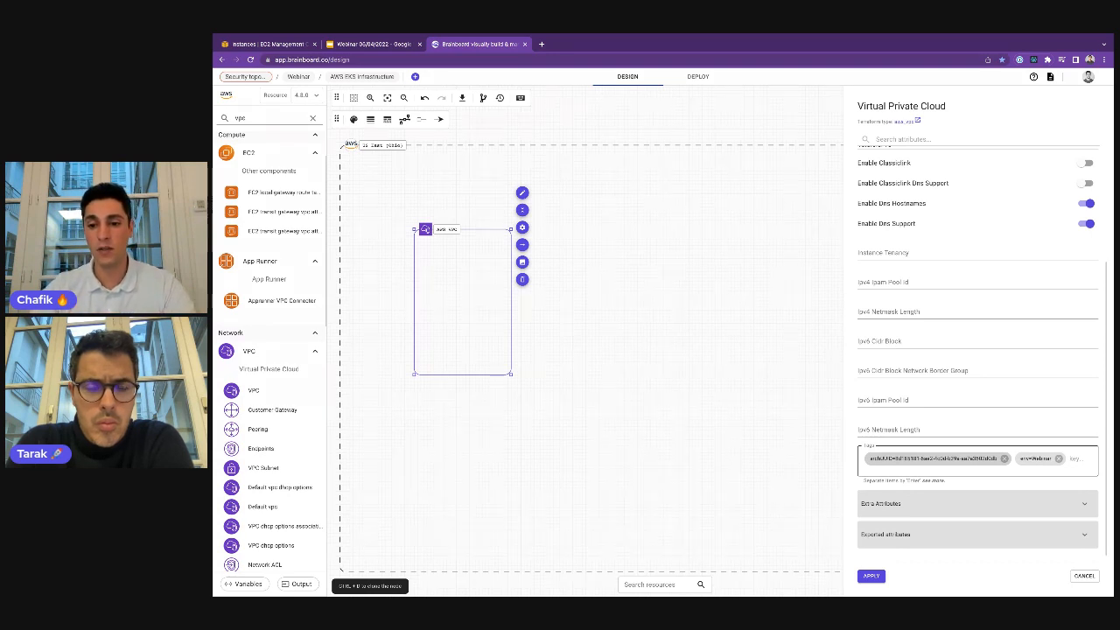
click(872, 576)
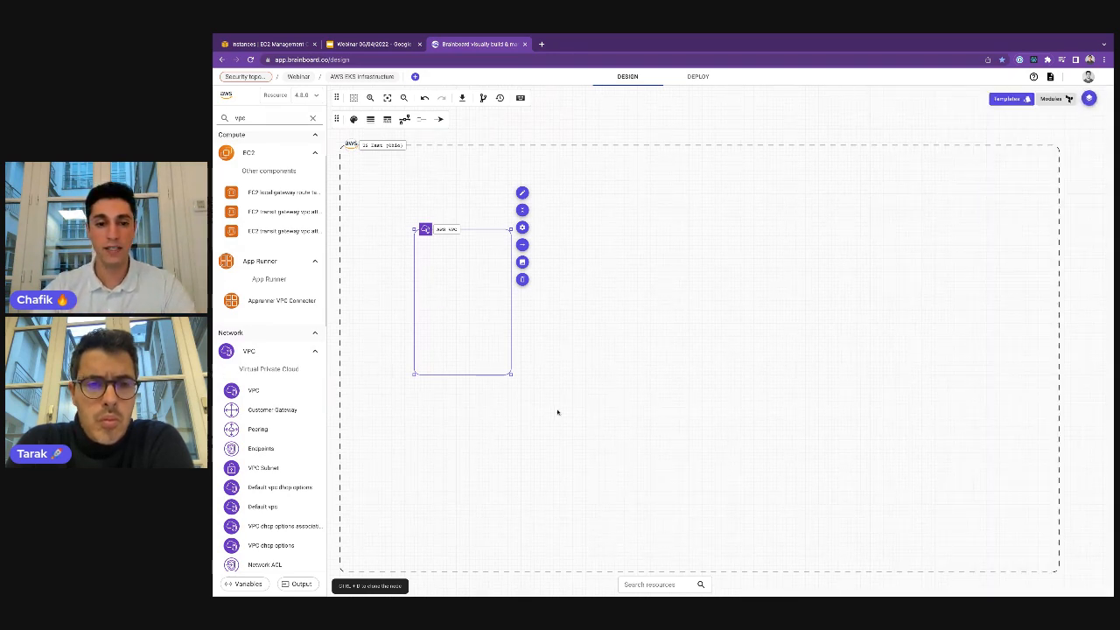
Step: Enlarge the VPC to fill most of the region and place an availability zone inside it with AWS VPC as main parent
click(511, 374)
drag(511, 374, 958, 501)
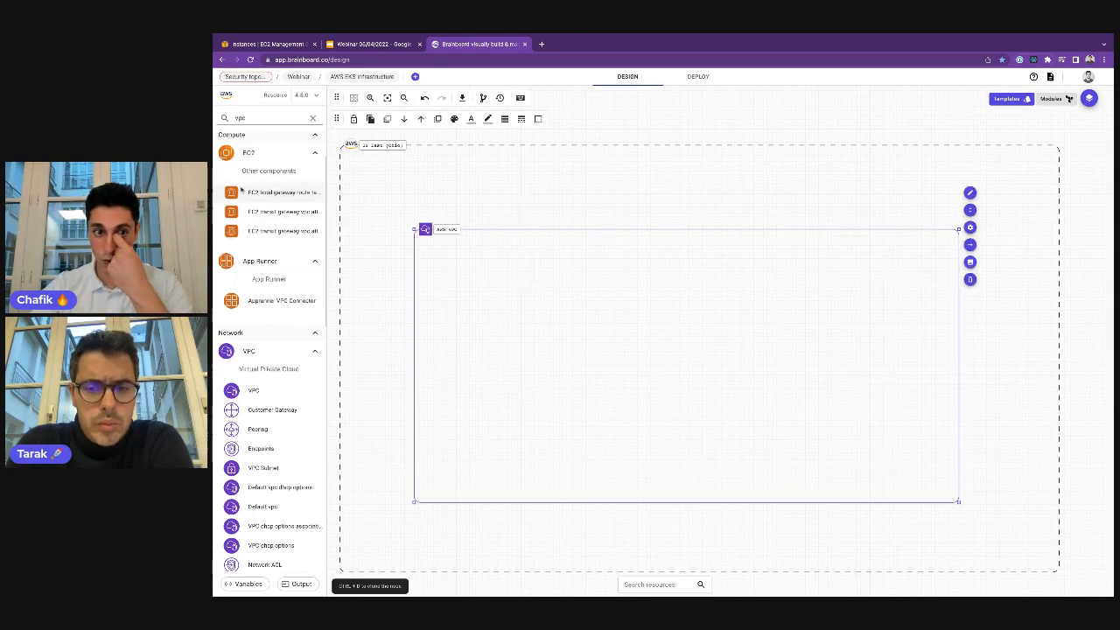
click(312, 119)
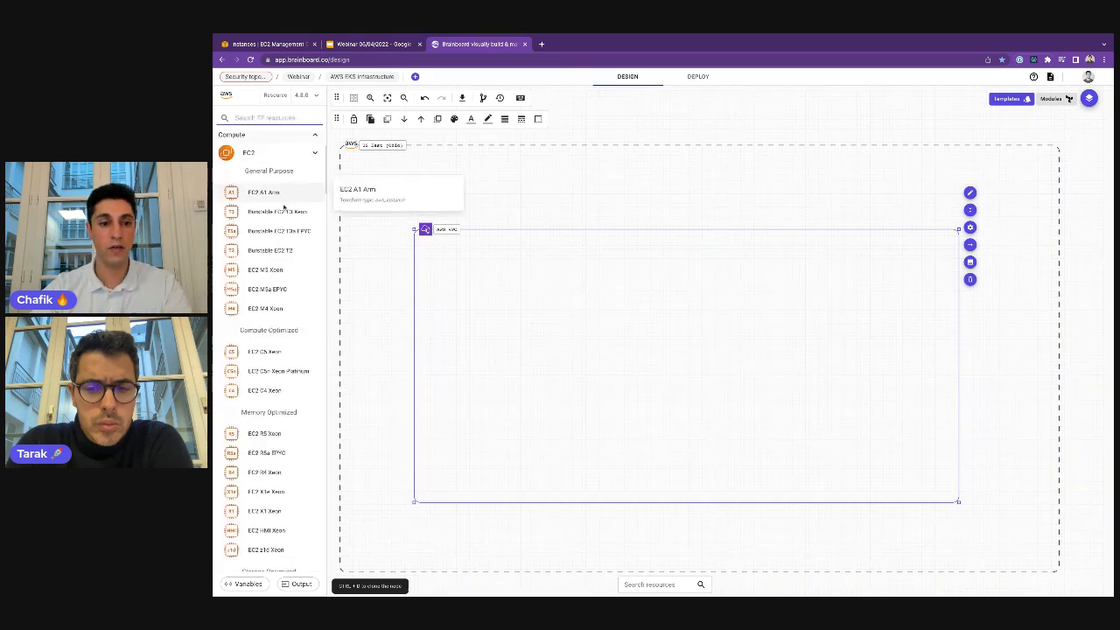
scroll(269, 154, up, 2)
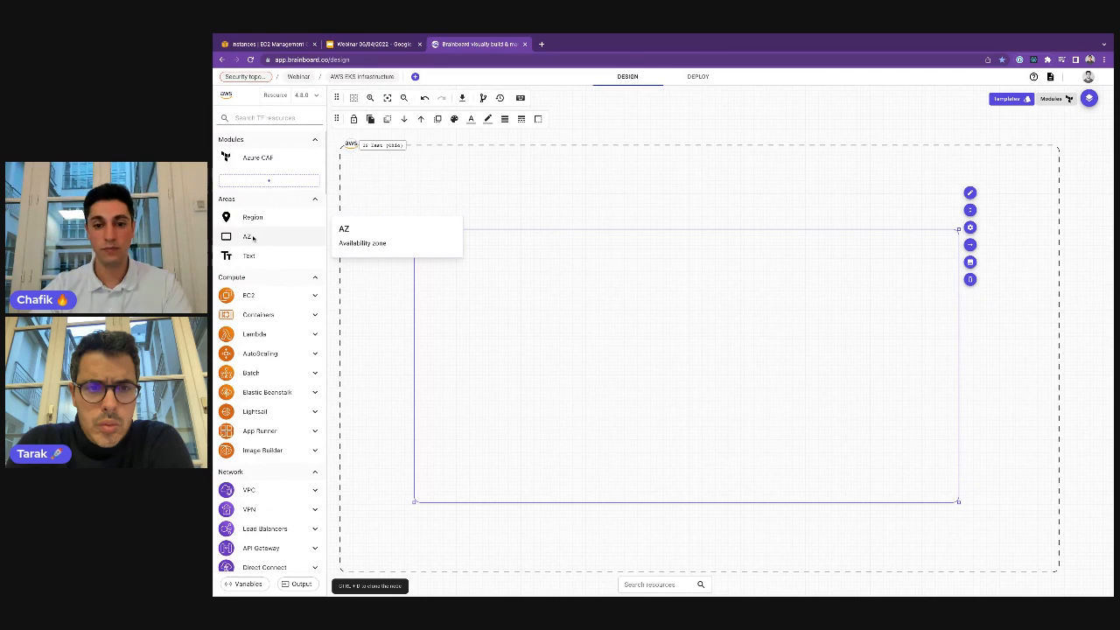
drag(251, 237, 575, 315)
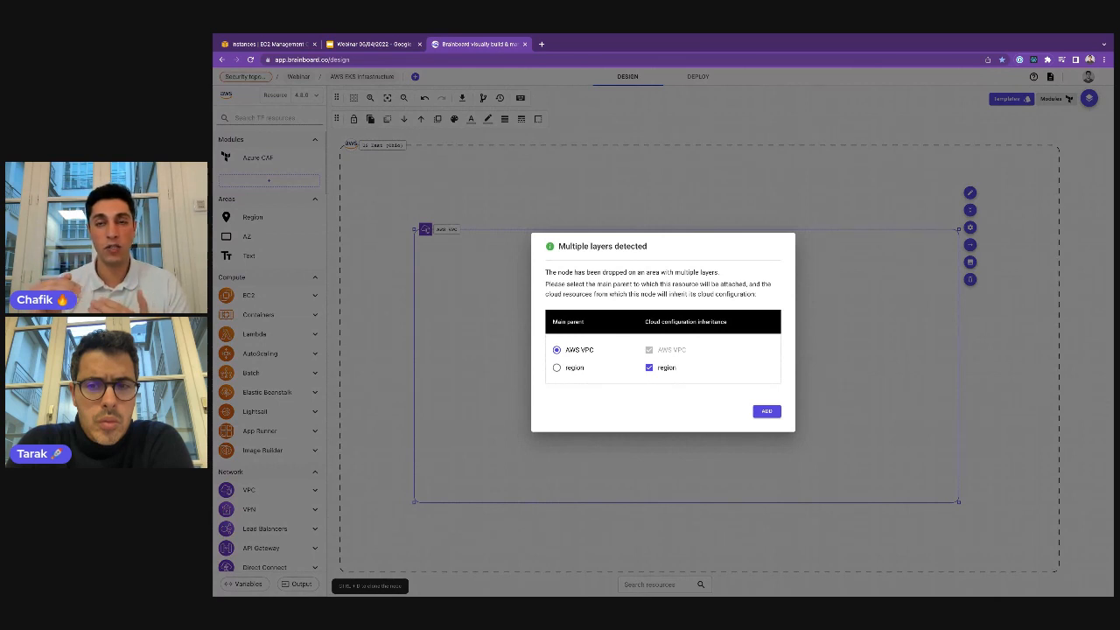
click(767, 412)
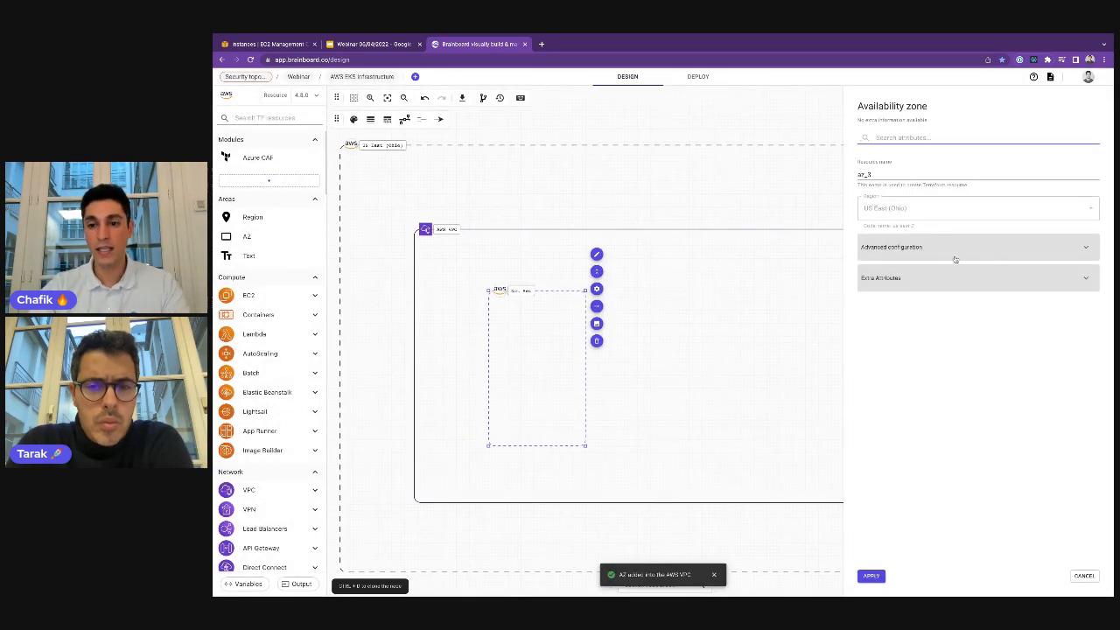
Step: Assign us-east-2a to the new availability zone in its advanced configuration and apply it
click(955, 257)
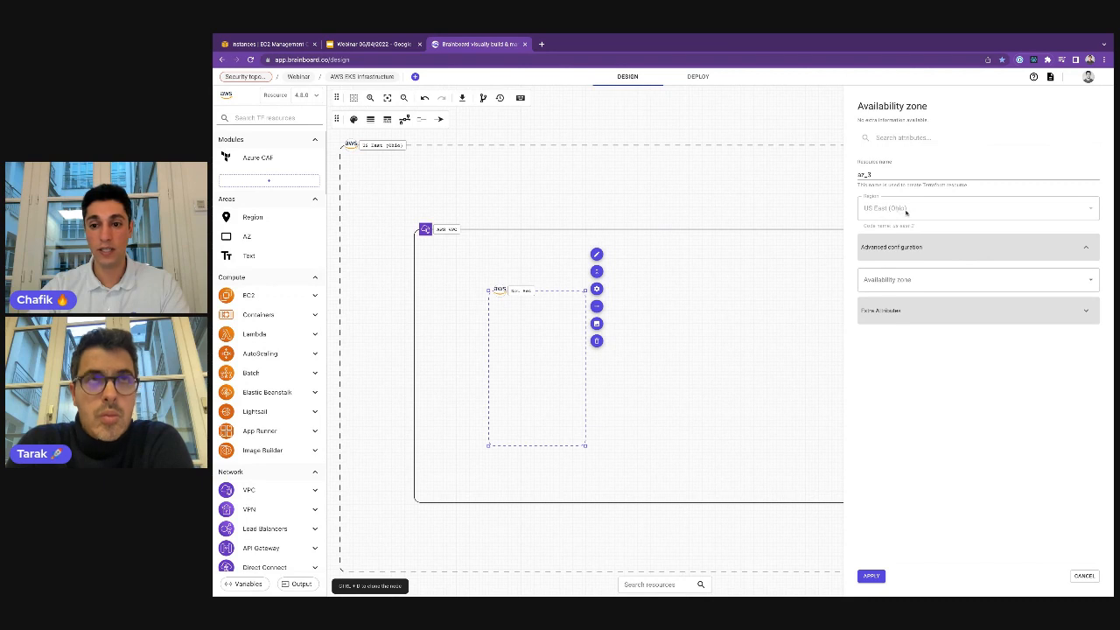
click(962, 279)
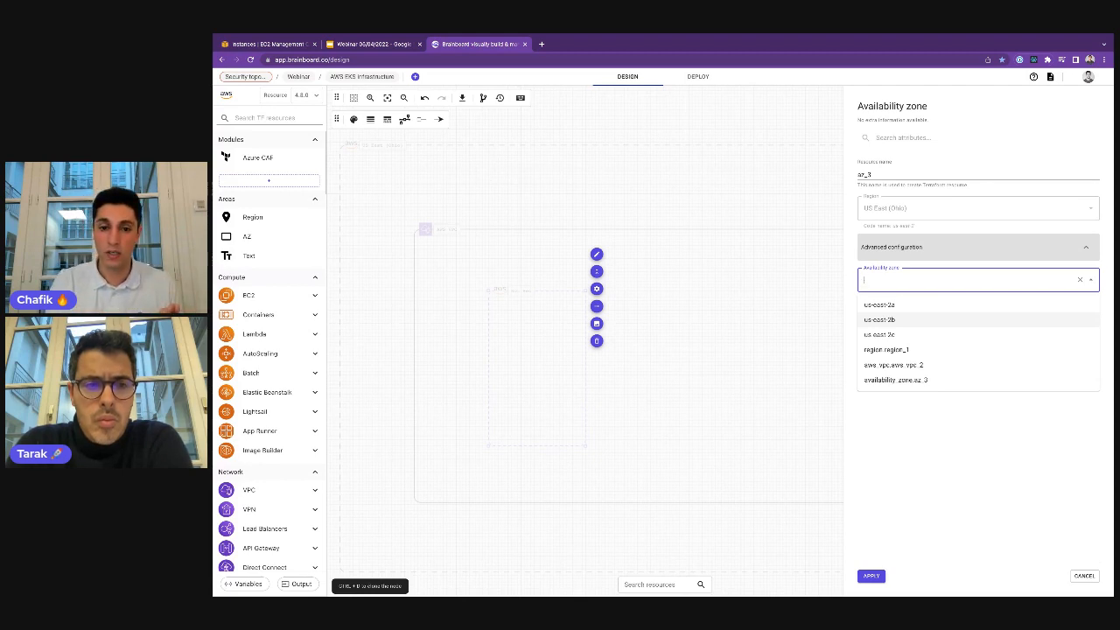
click(894, 306)
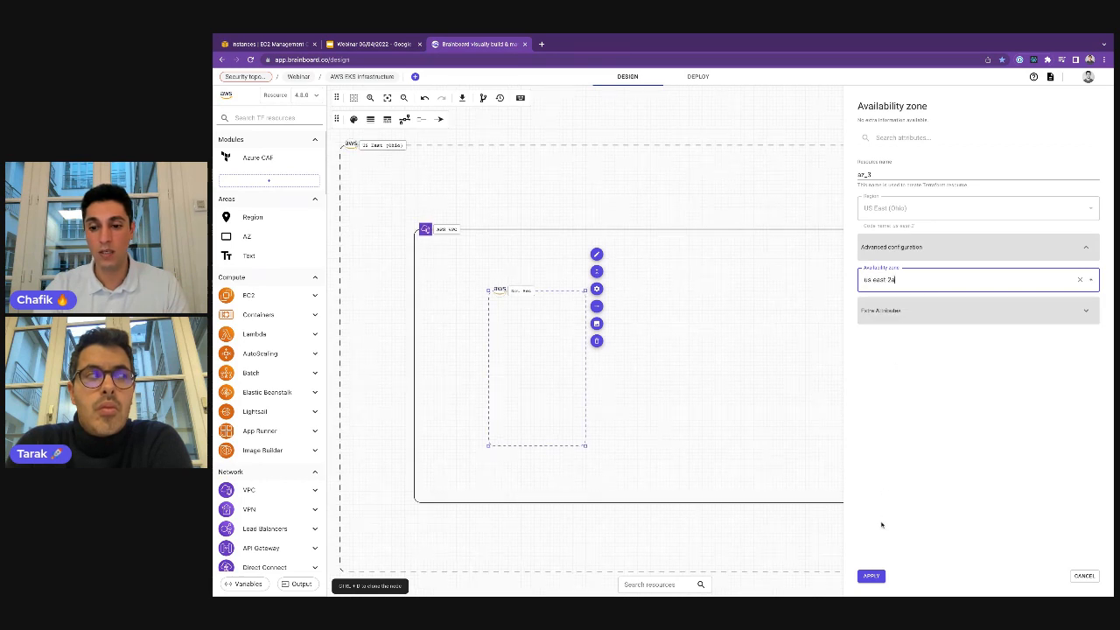
click(872, 575)
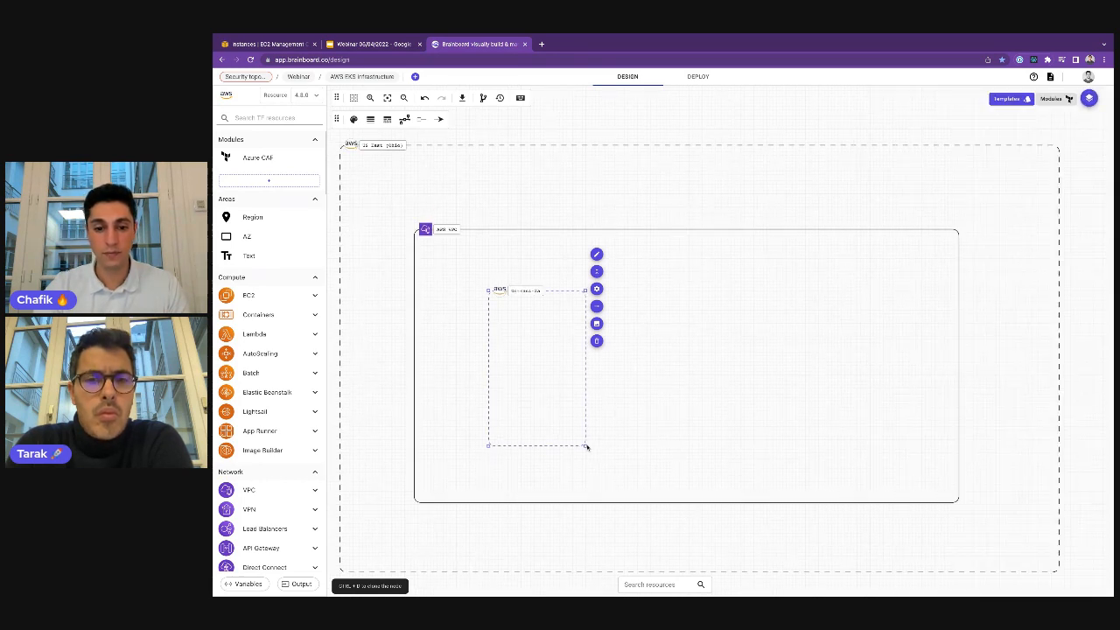
Step: Slightly enlarge the us-east-2a zone, duplicate it and place the copy beside it near the VPC's right edge
drag(586, 446, 617, 466)
key(ctrl+d)
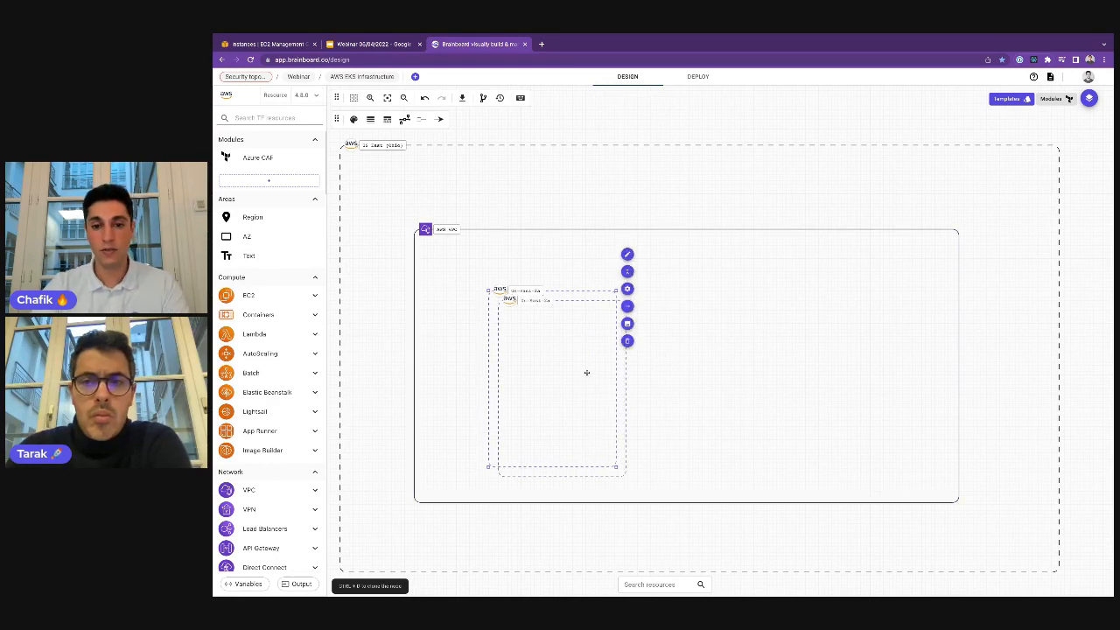
mouse_move(562, 352)
mouse_down()
mouse_move(804, 332)
mouse_move(855, 342)
mouse_up()
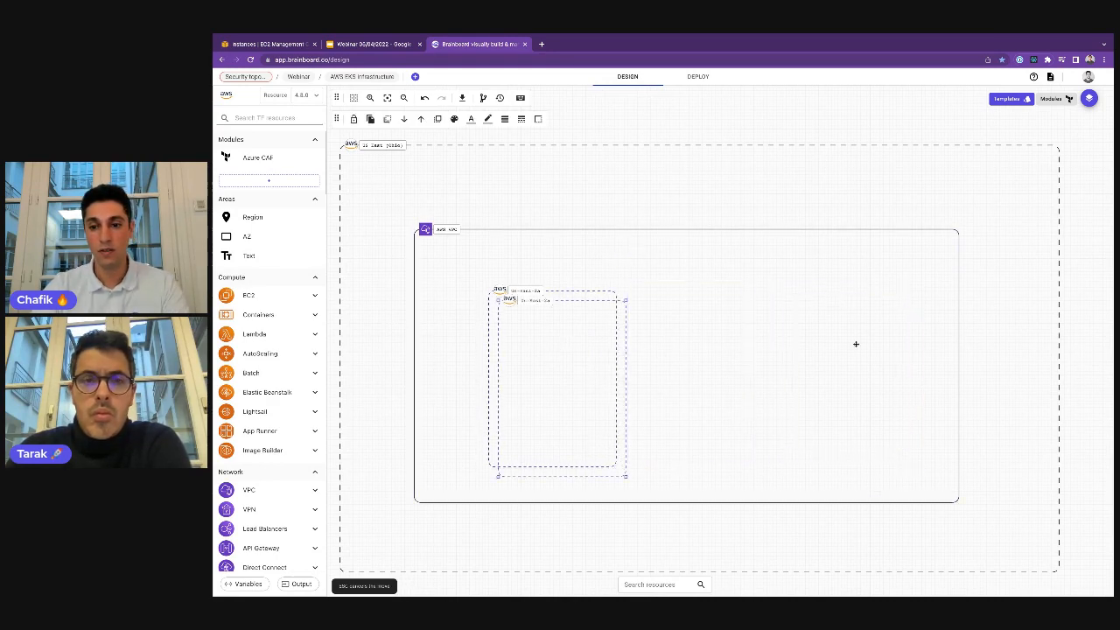
click(729, 412)
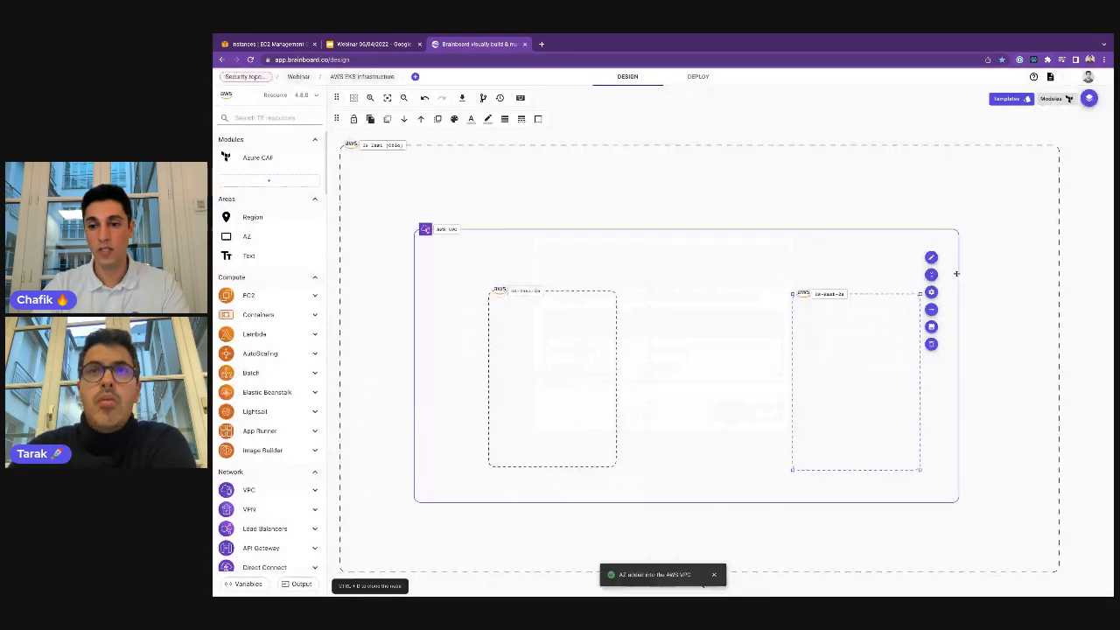
Step: Change the duplicated zone's availability zone to us-east-2b, apply it and nudge the zone slightly left
click(932, 292)
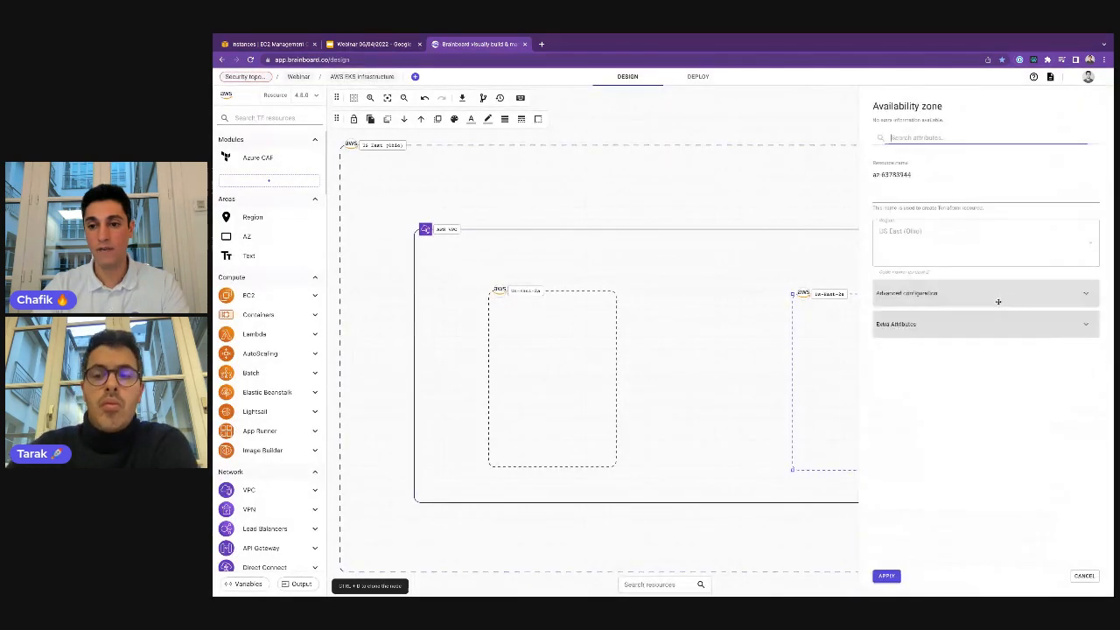
click(929, 301)
click(908, 325)
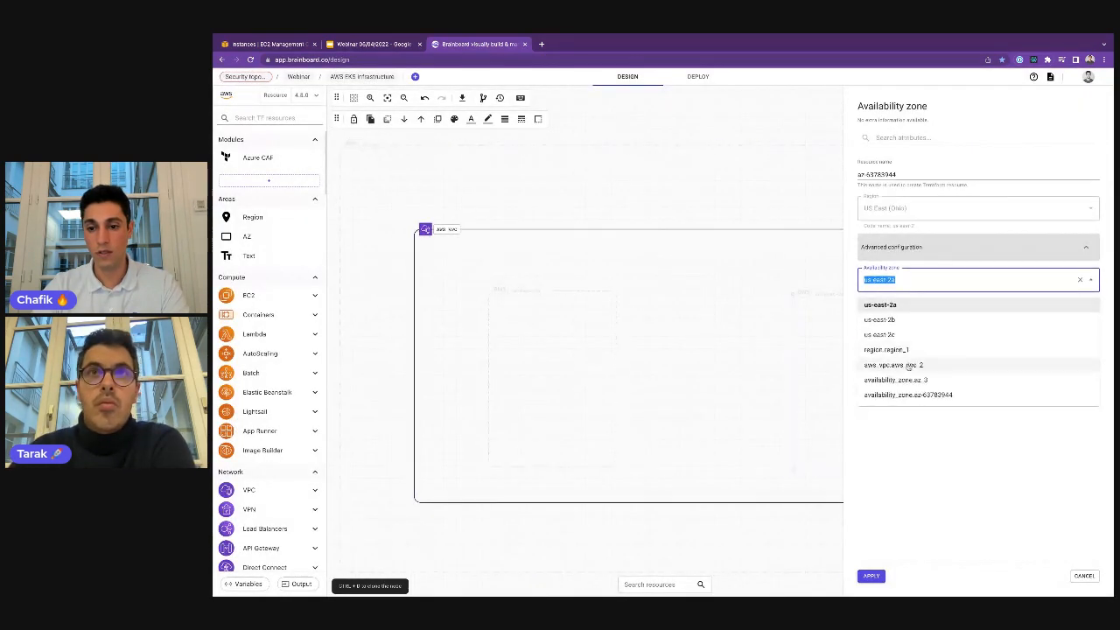
click(894, 320)
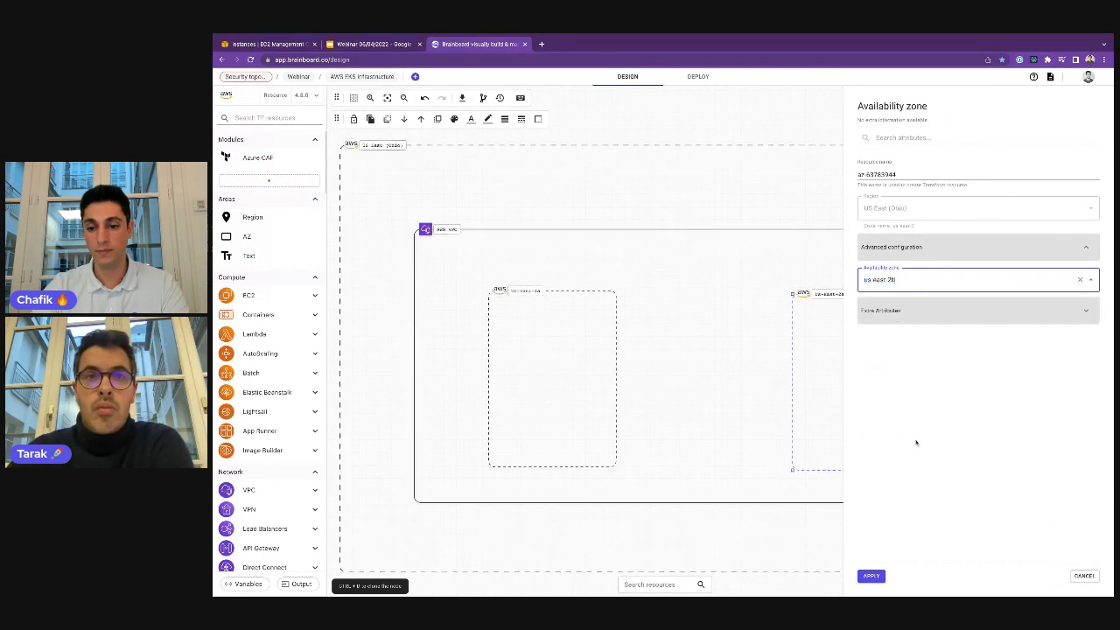
click(871, 575)
drag(845, 440, 842, 441)
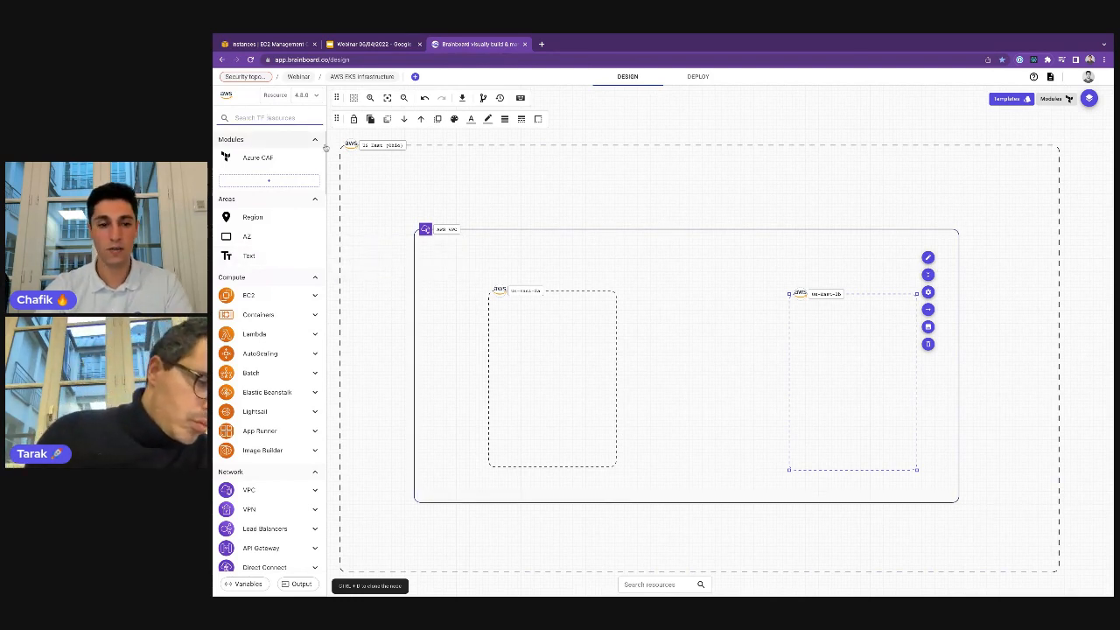
Step: Search the resources for "subn" and place a VPC Subnet inside the us-east-2a zone, with AZ as its main parent
click(262, 117)
text(subn)
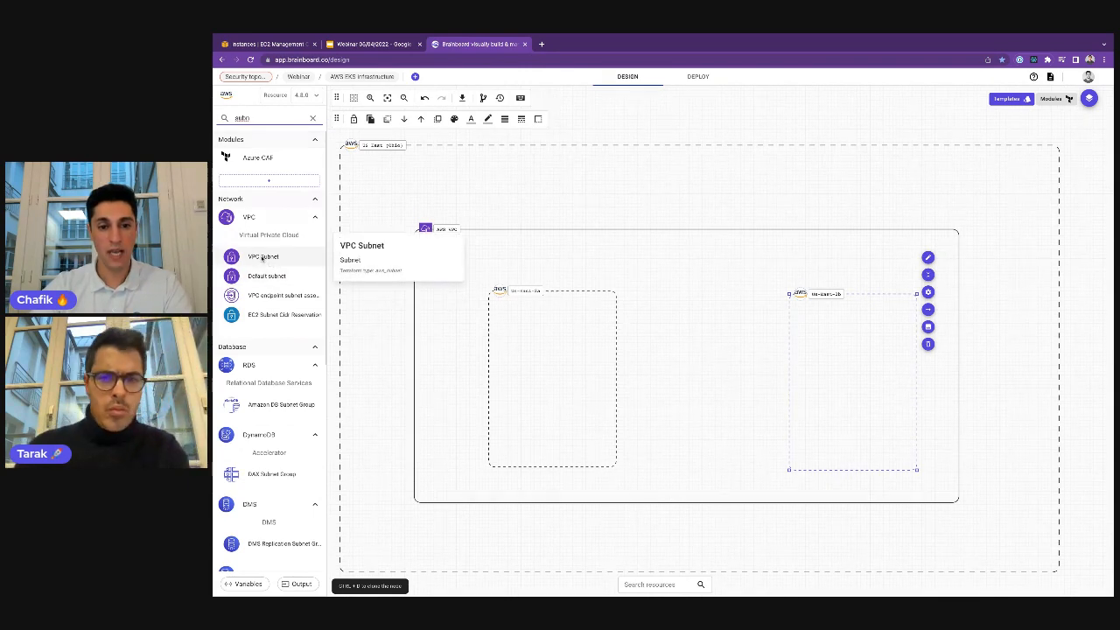
drag(516, 348, 518, 348)
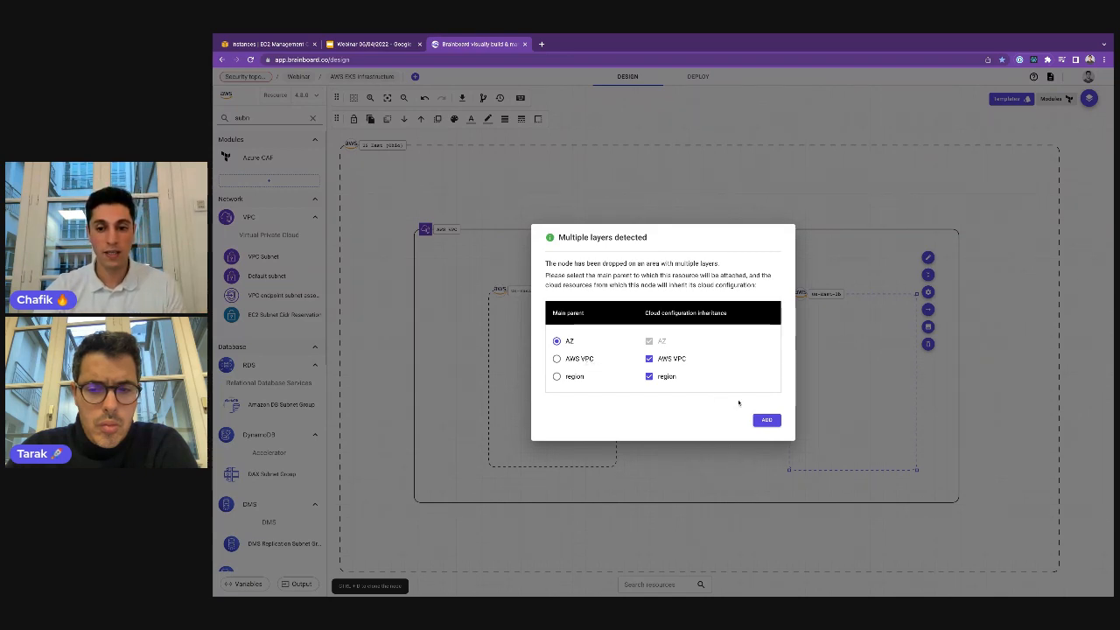
click(766, 420)
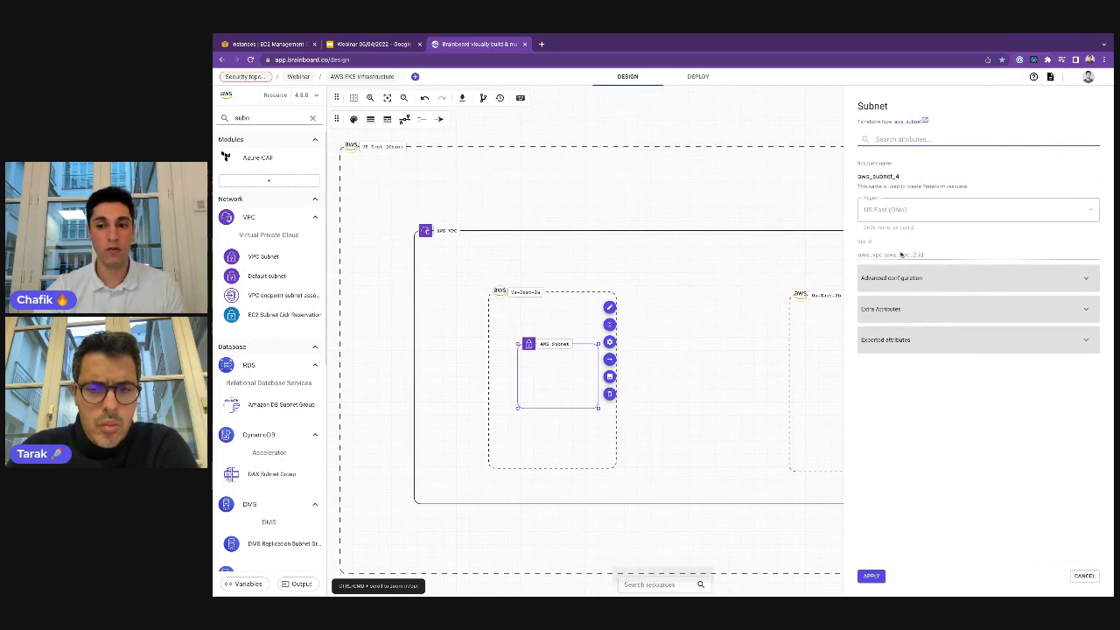
Step: Set the us-east-2a subnet's CIDR block to 10.0.1.0/24 in its advanced configuration and apply it
drag(899, 255, 923, 254)
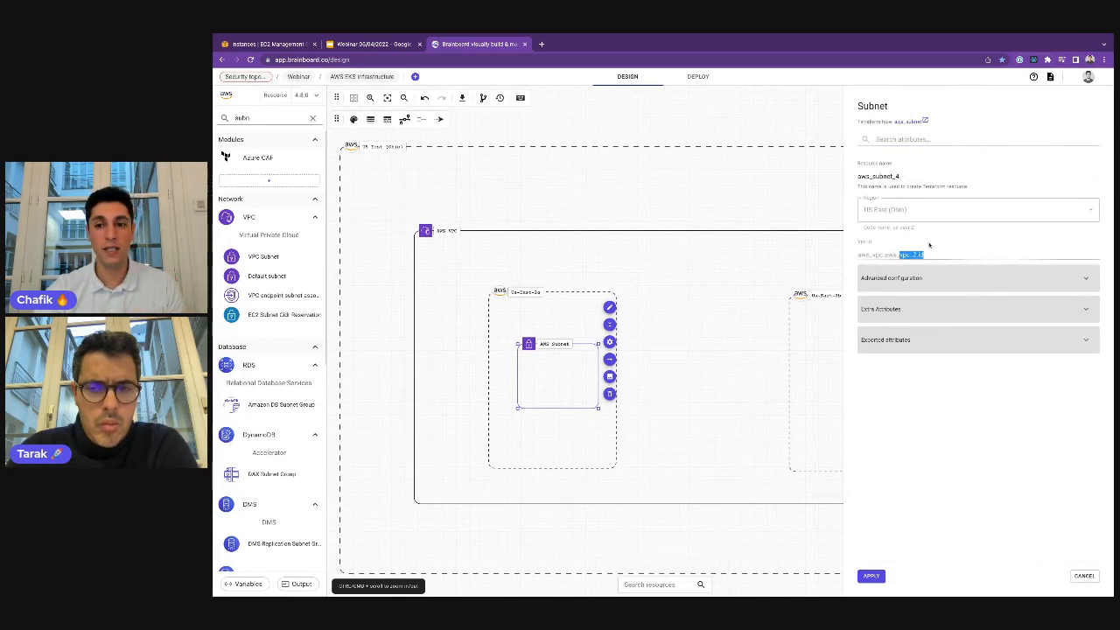
click(933, 278)
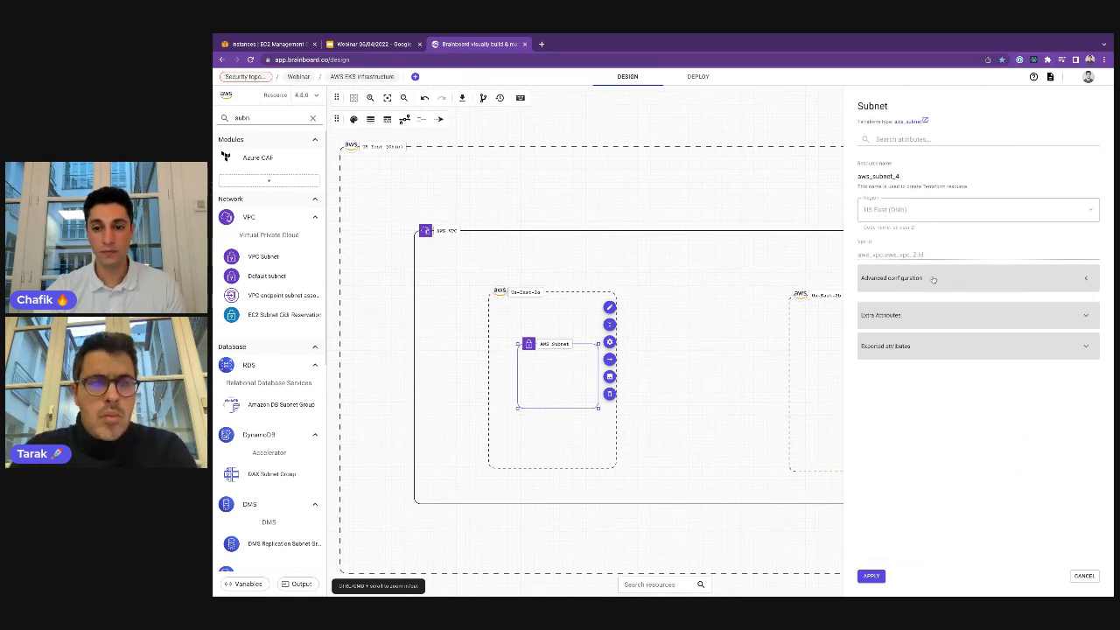
drag(895, 331, 880, 331)
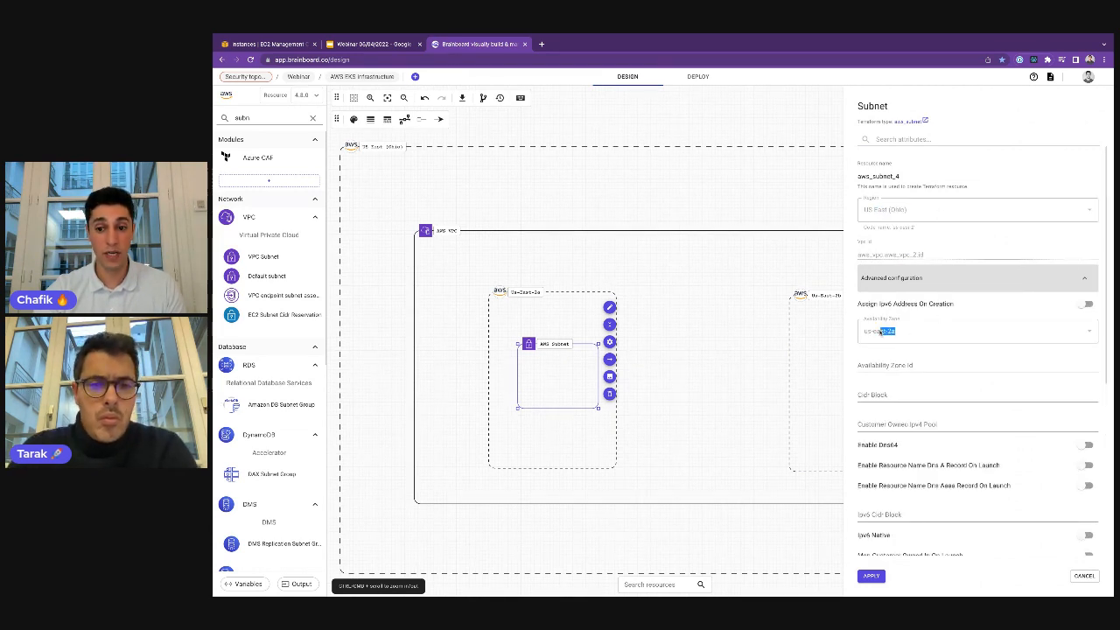
scroll(888, 306, down, 2)
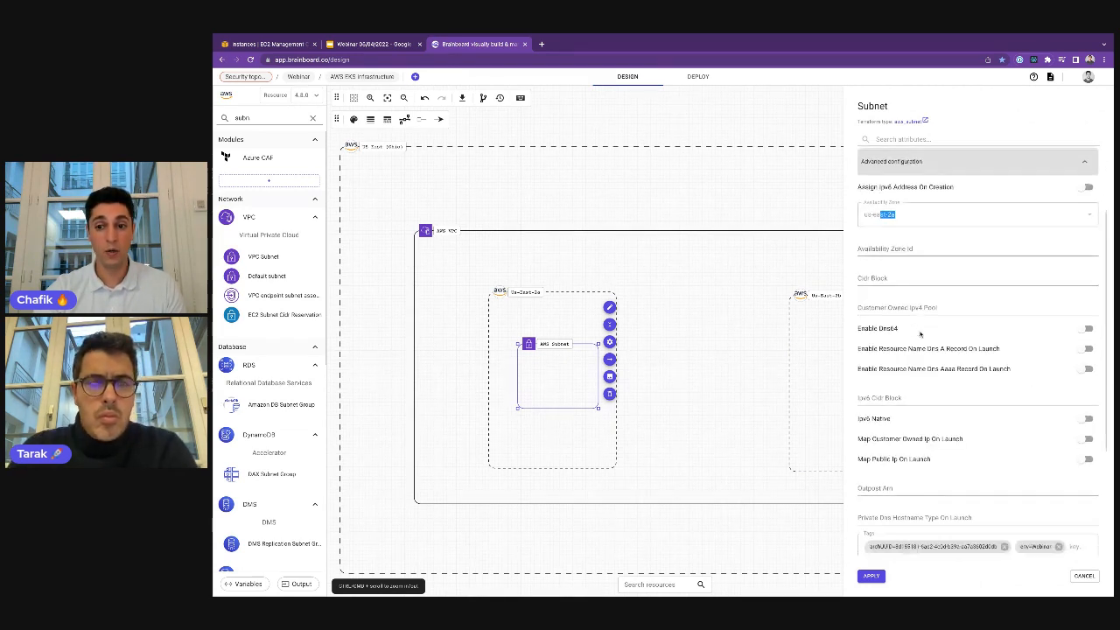
click(899, 280)
text(1)
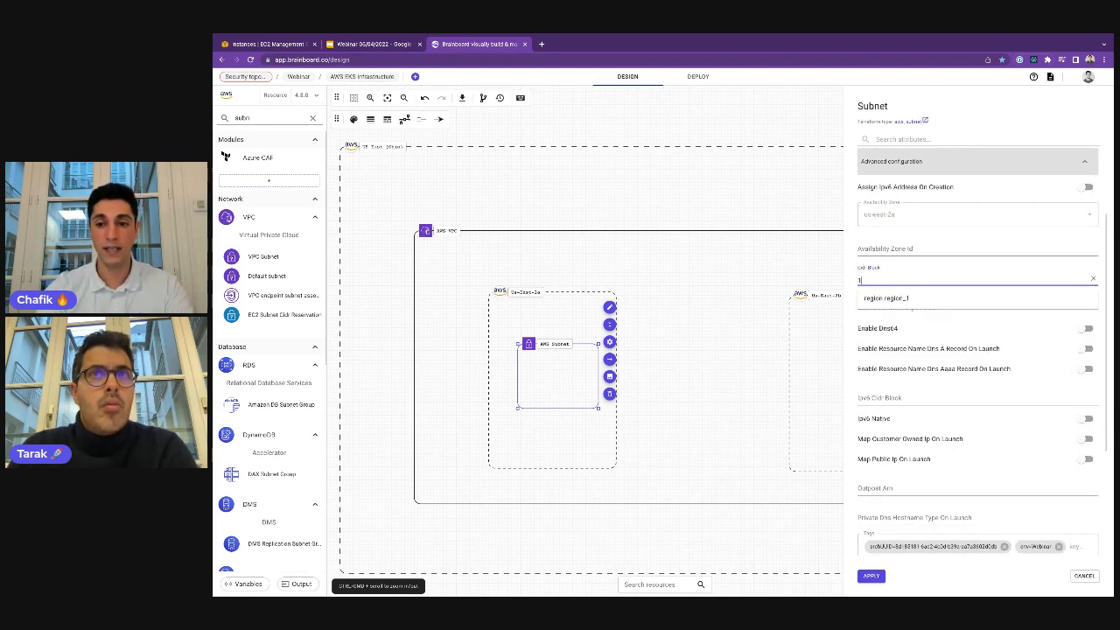
text(0.1)
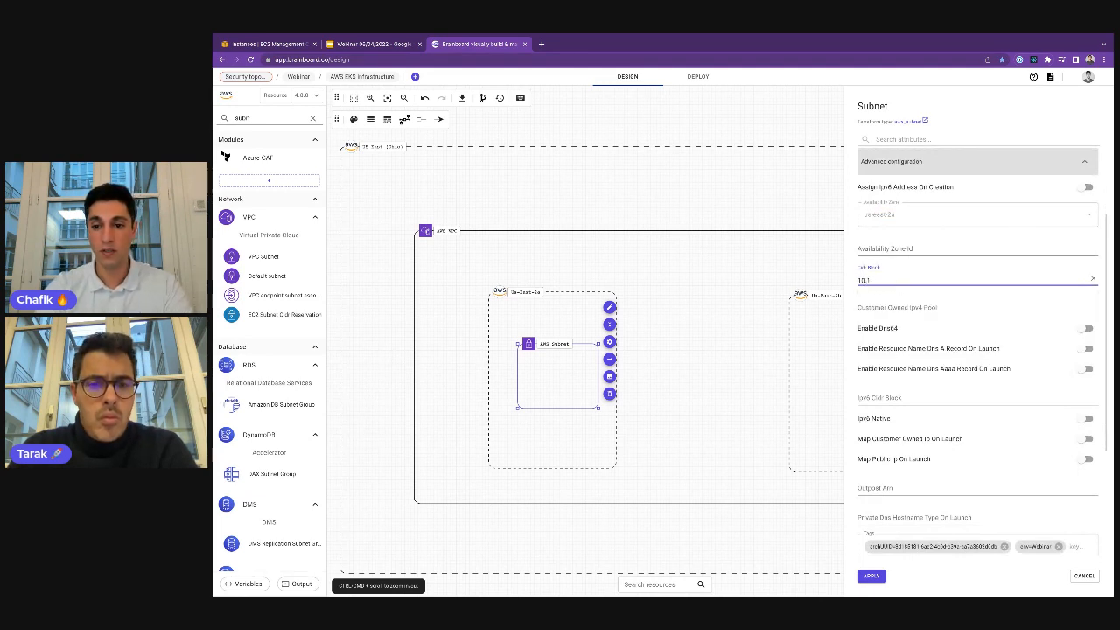
key(BackSpace)
text(0.1.0/24)
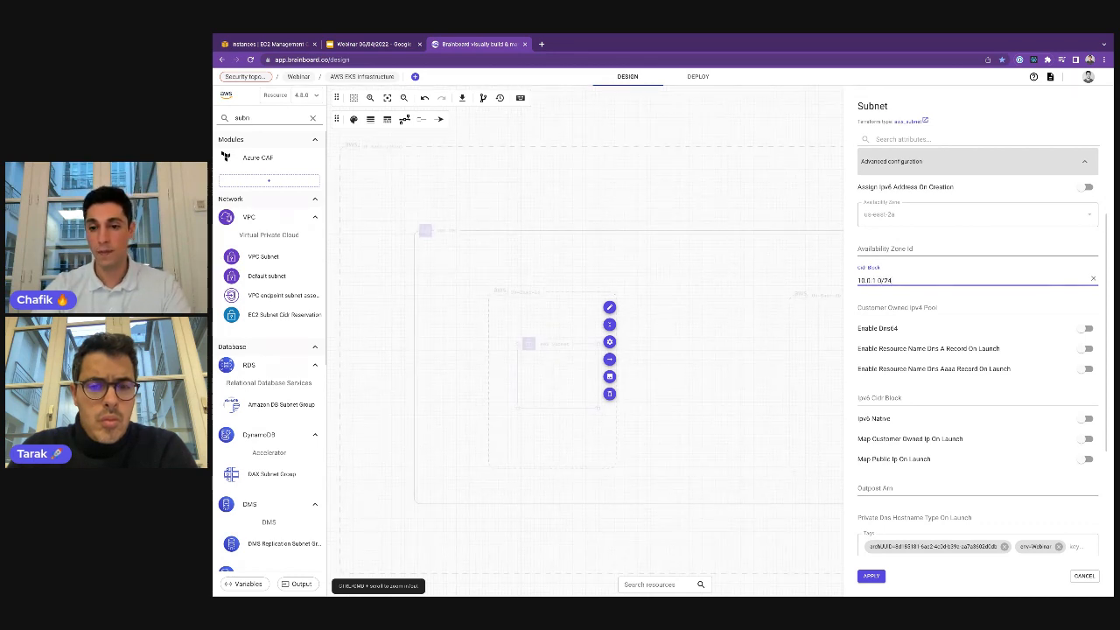
click(871, 576)
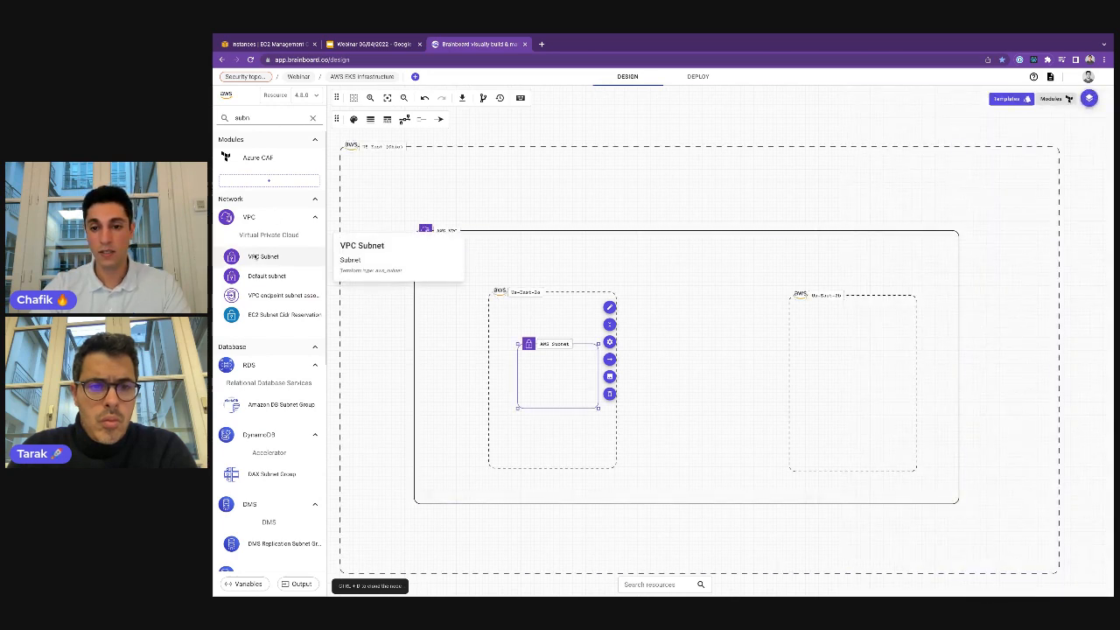
Step: Place a VPC Subnet inside the us-east-2b zone, set its CIDR block to 10.0.2.0/24 and apply it
drag(253, 256, 812, 358)
click(767, 420)
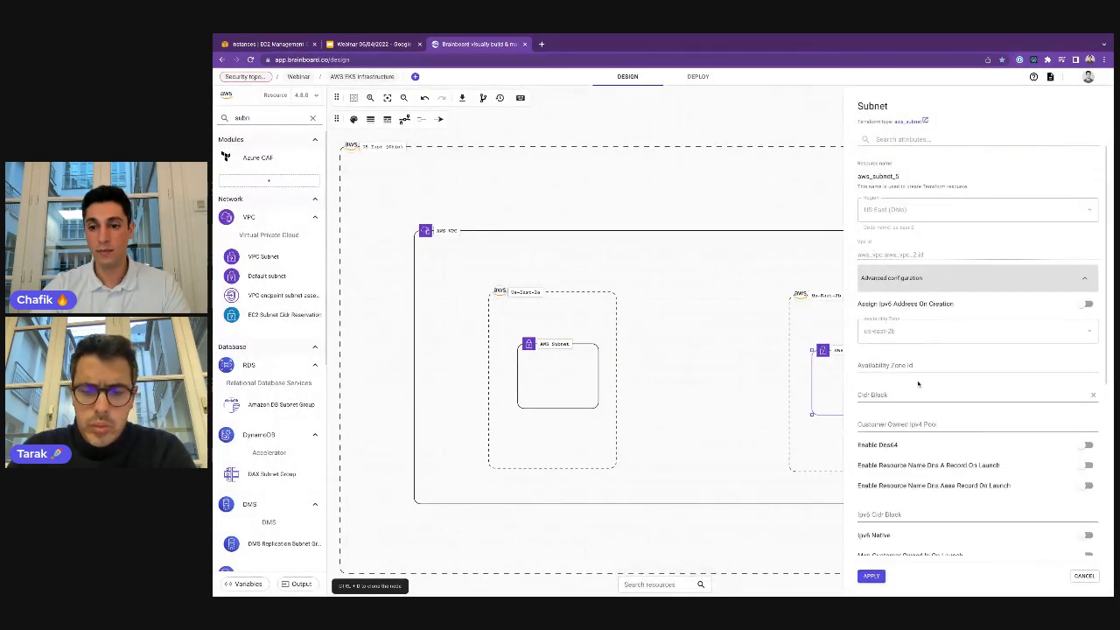
scroll(927, 306, down, 2)
click(896, 292)
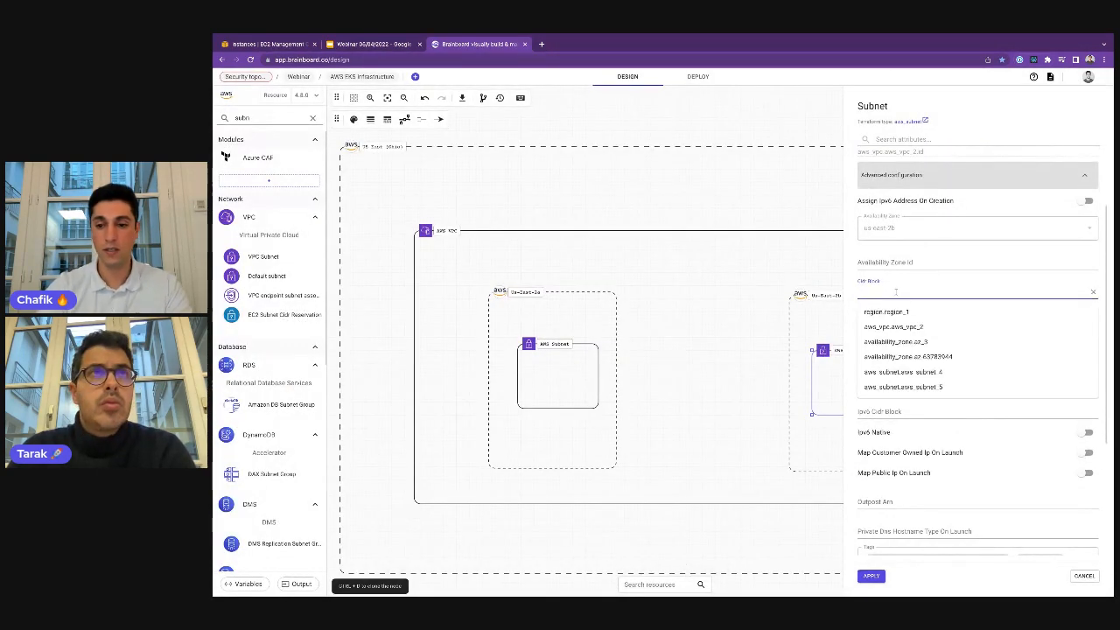
text(10.0.2.0/24)
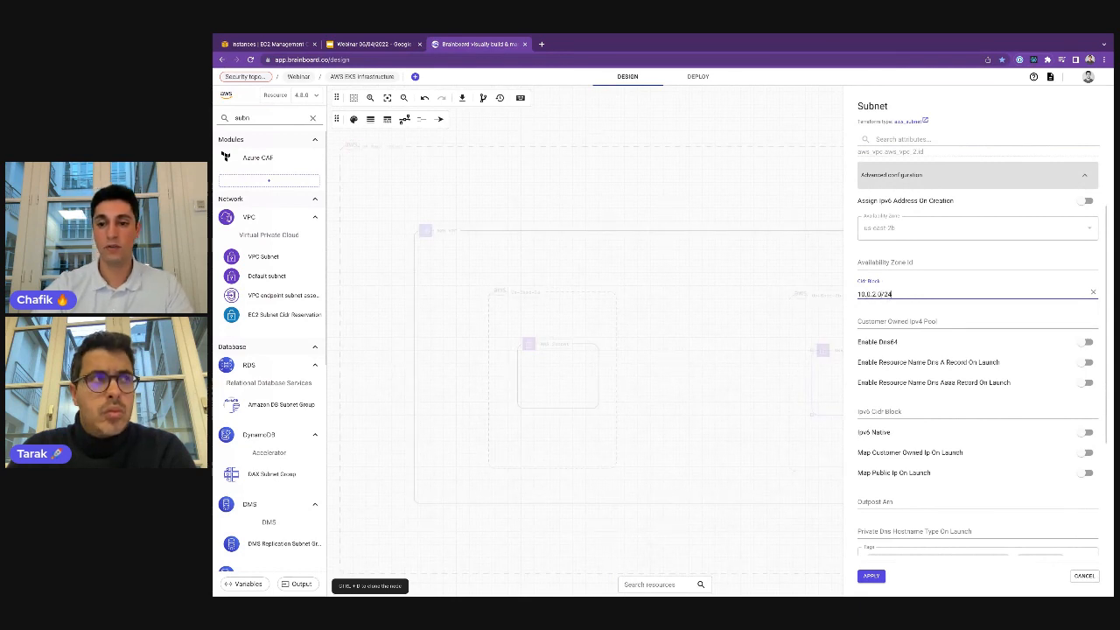
click(871, 575)
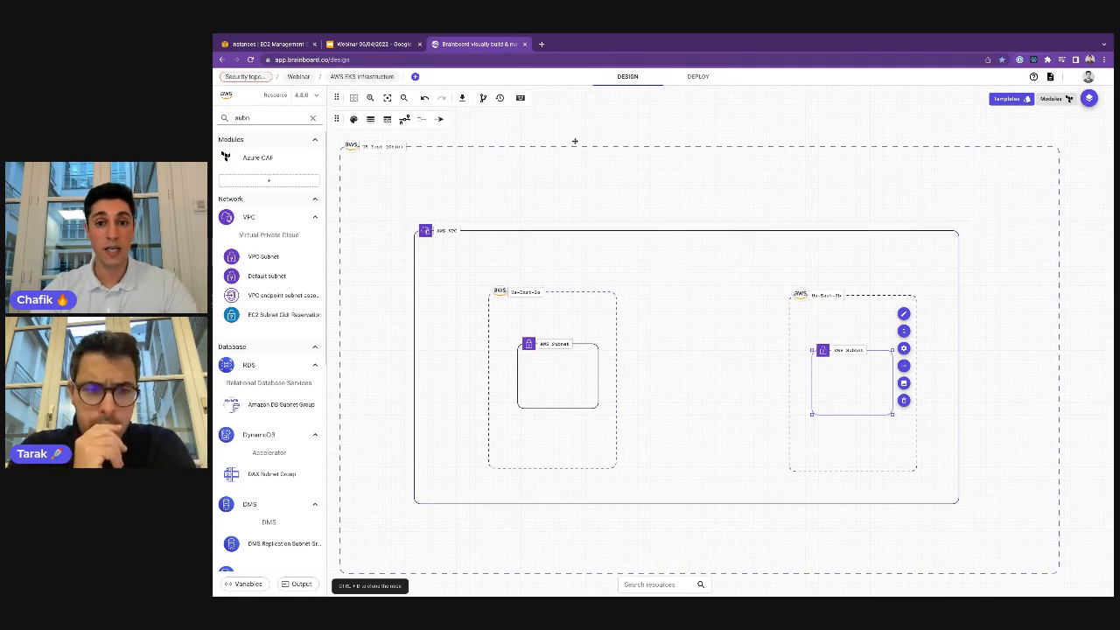
Step: Review the generated Terraform code in main.tf and return to the design view
click(697, 77)
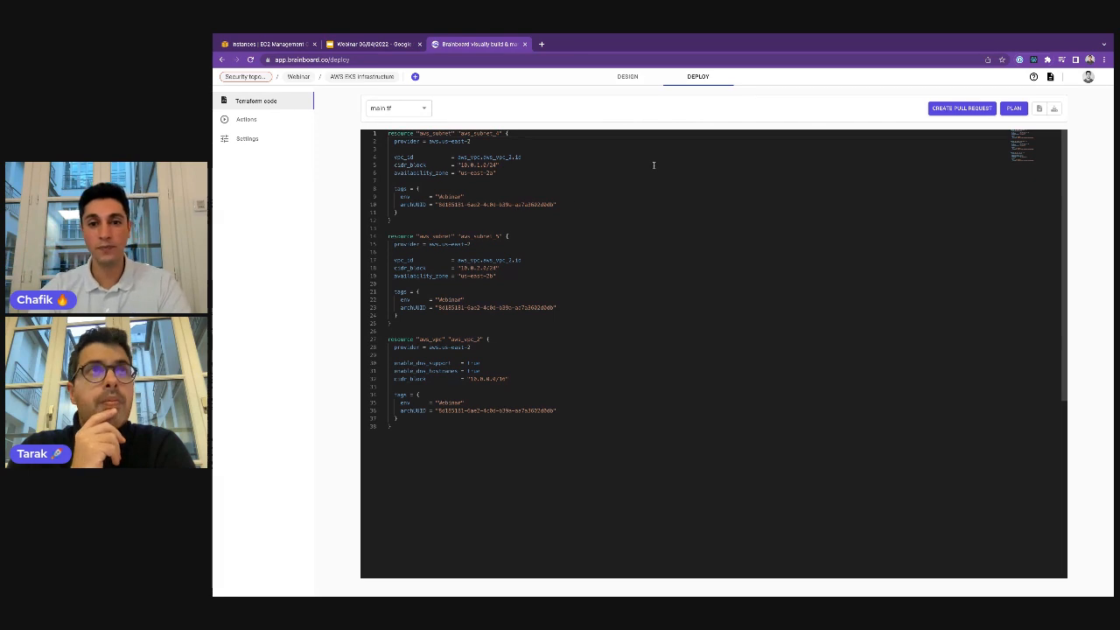
click(640, 84)
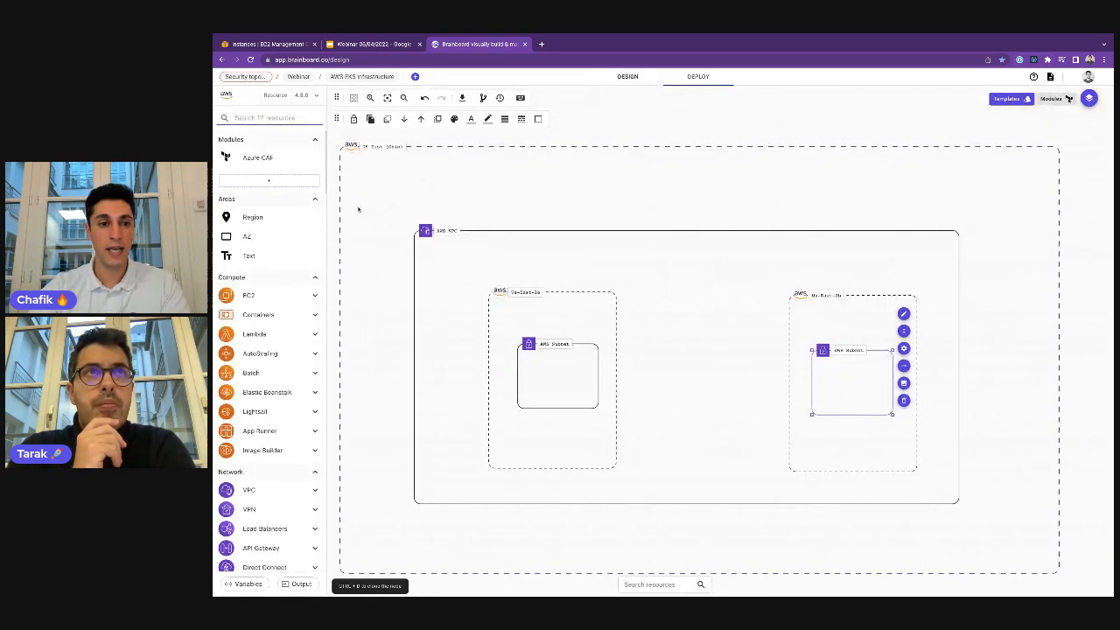
Step: Search the resources for "security" and place a Security Group inside the VPC, with AWS VPC as its main parent
click(269, 118)
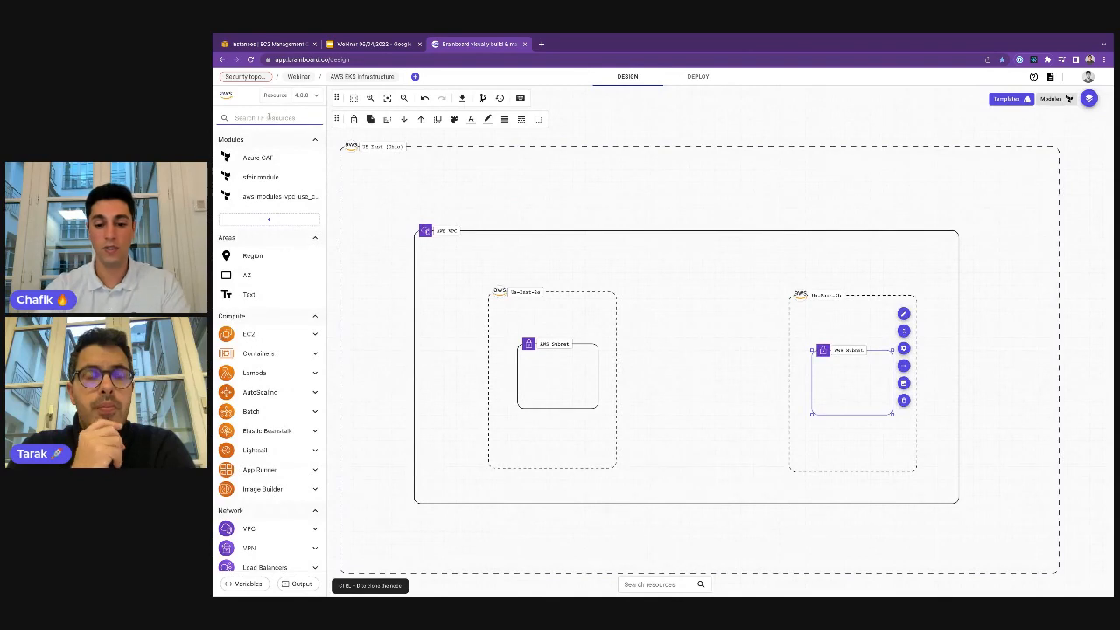
text(security)
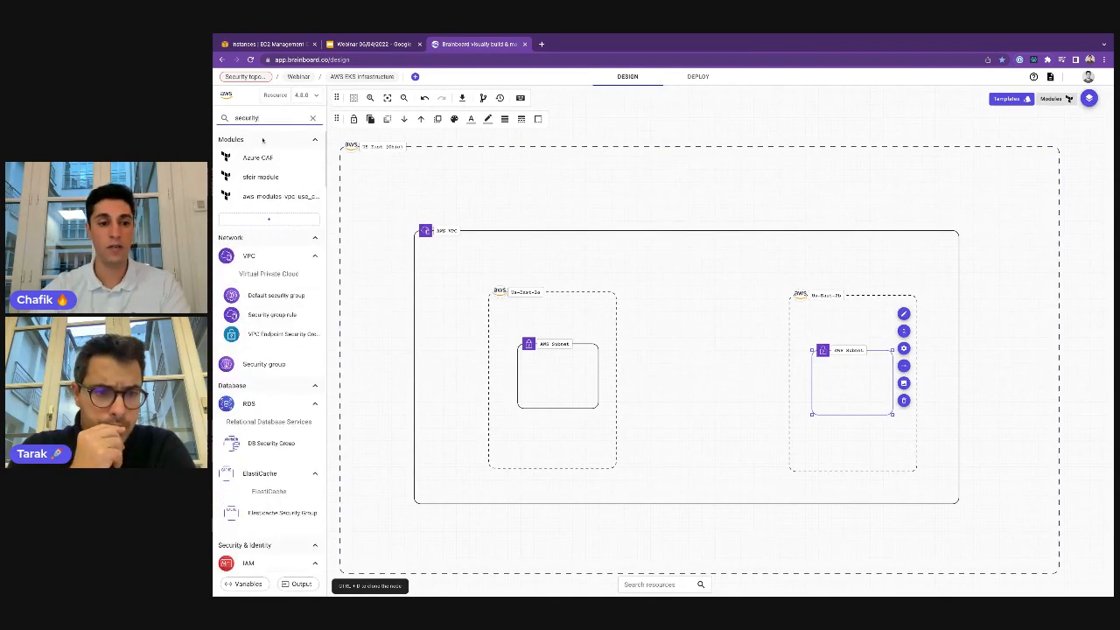
mouse_move(257, 367)
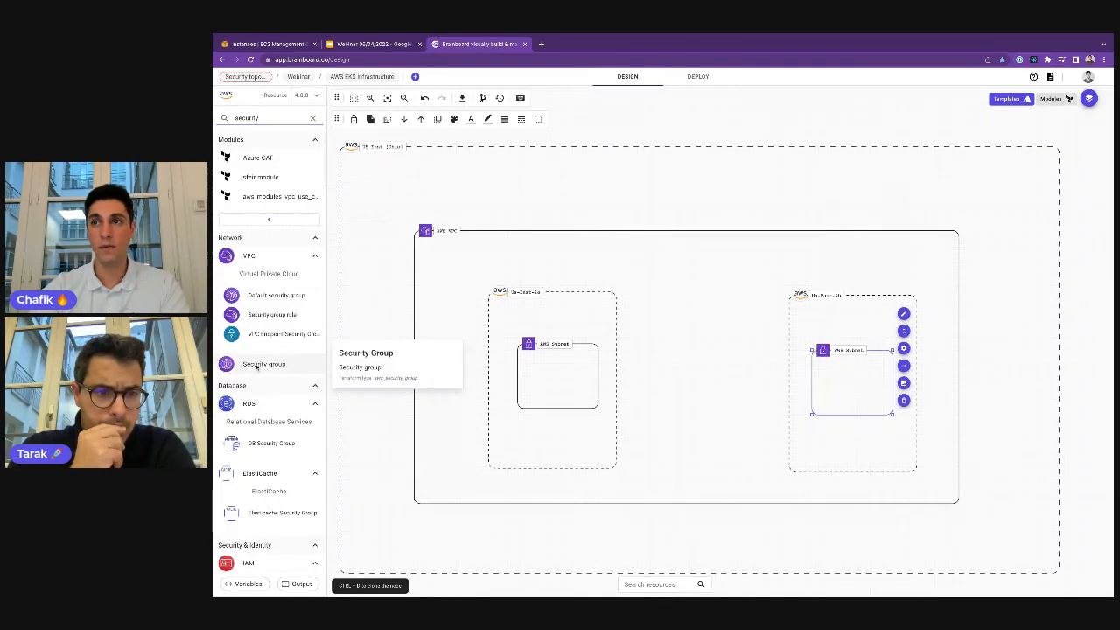
drag(256, 367, 485, 319)
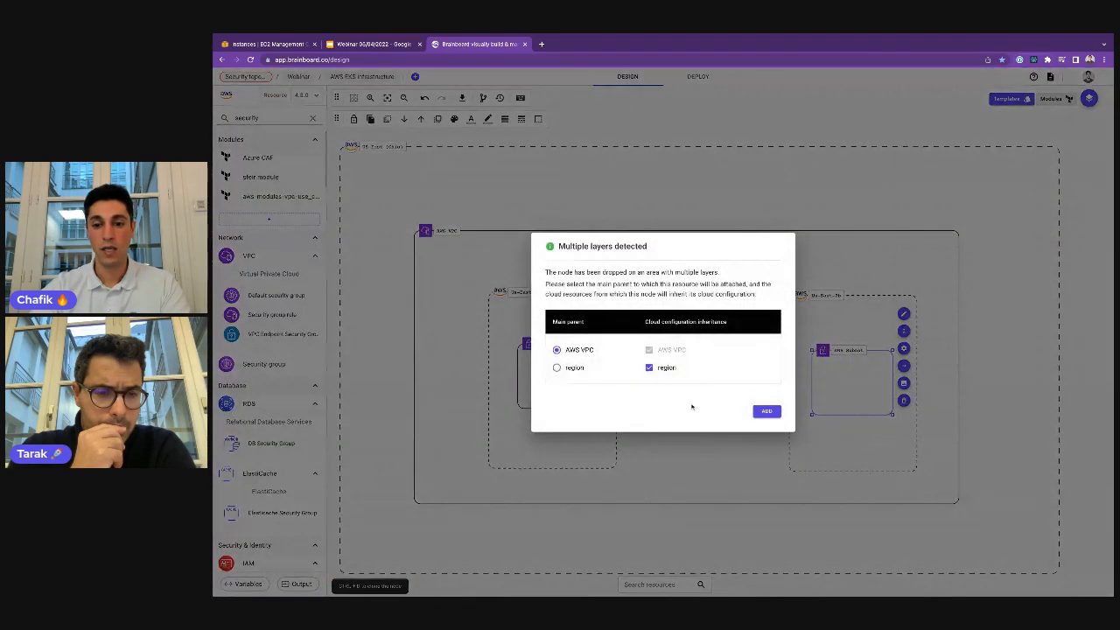
click(766, 411)
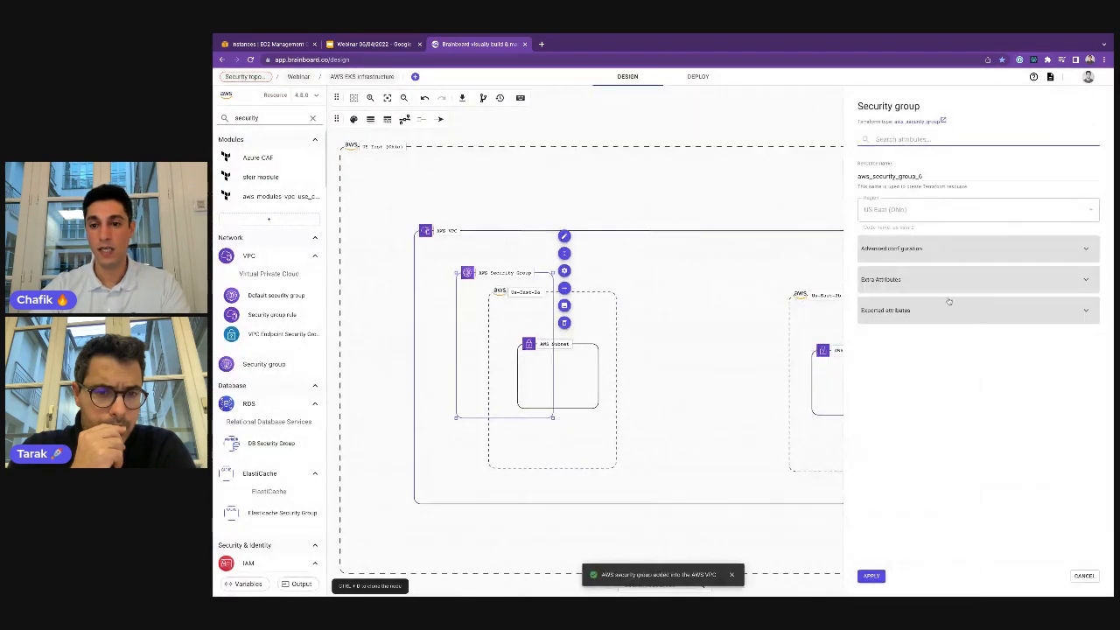
Step: Enter "Kubernetes SG" as the security group's description in its advanced configuration
click(988, 250)
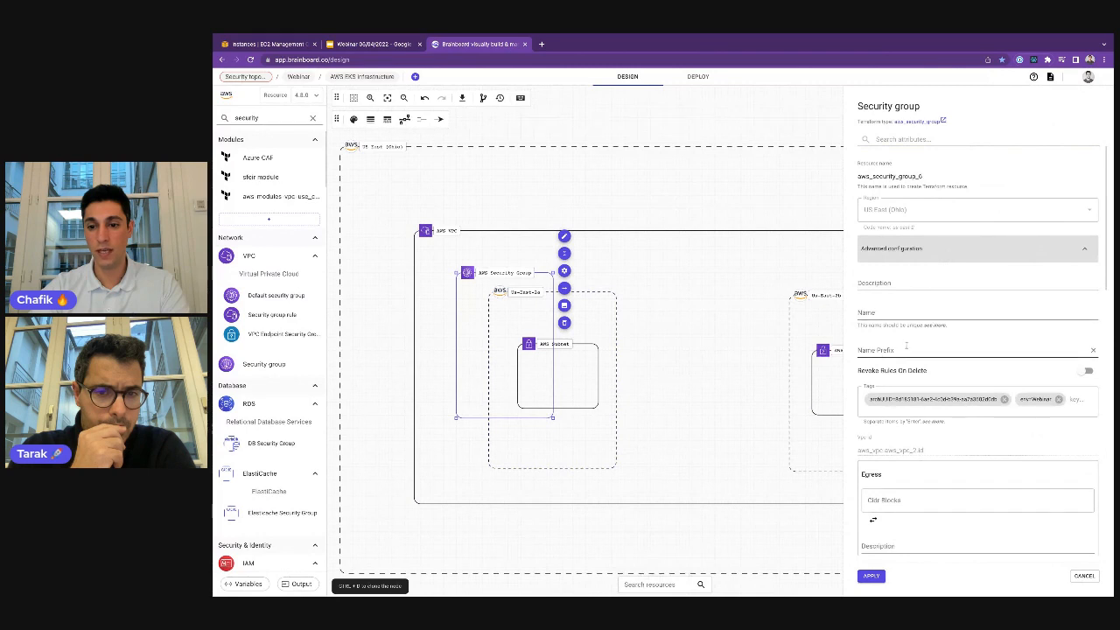
scroll(906, 346, down, 1)
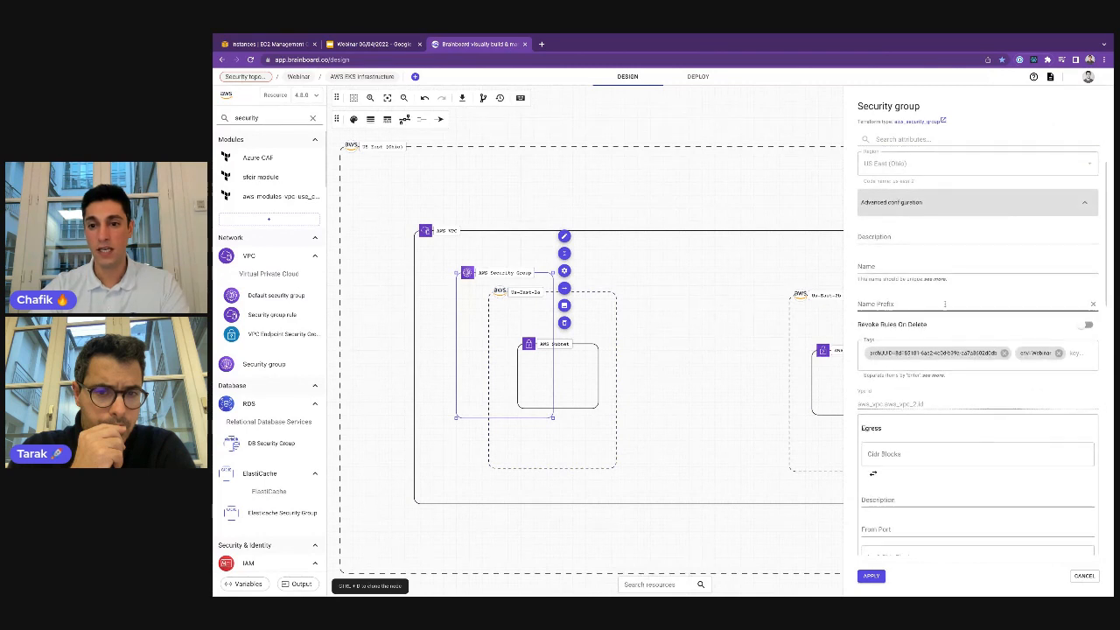
scroll(927, 367, up, 1)
click(924, 283)
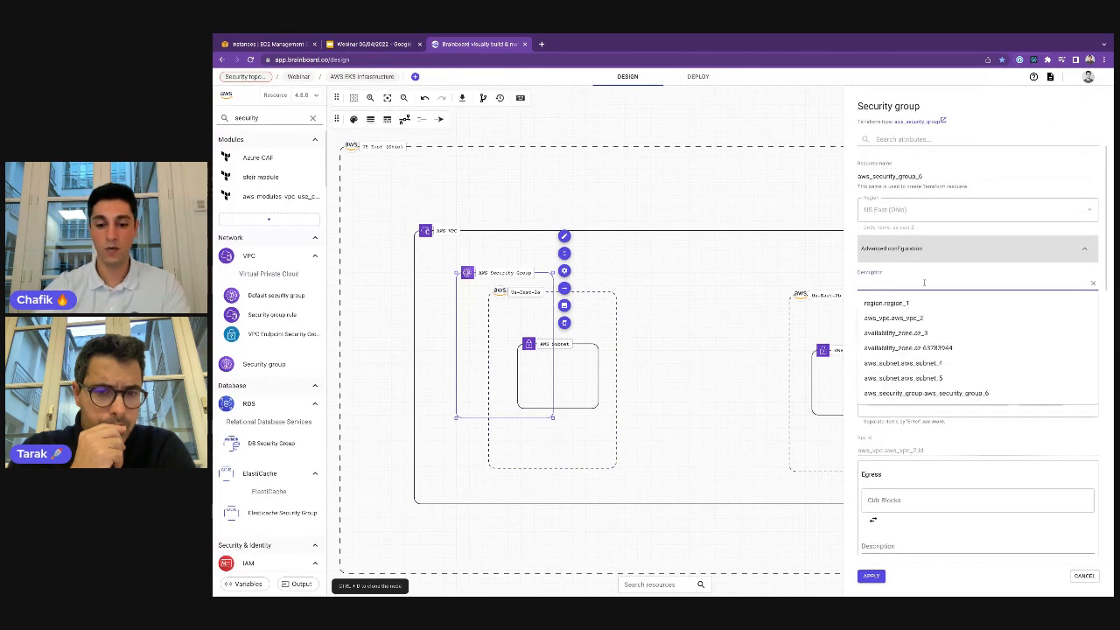
text(Kubernetes)
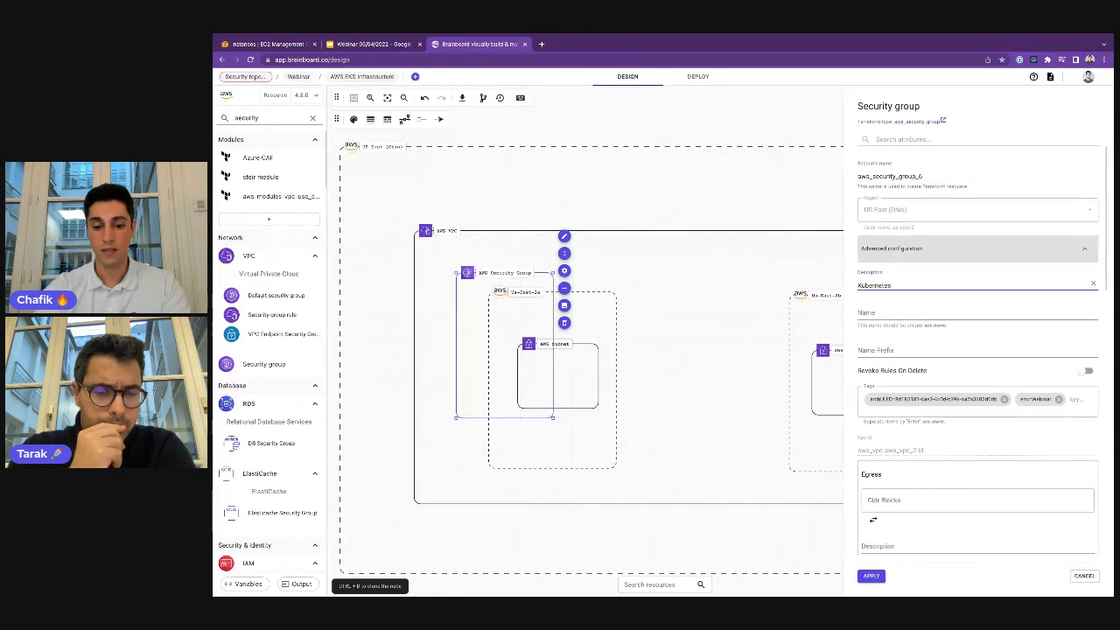
text( SG)
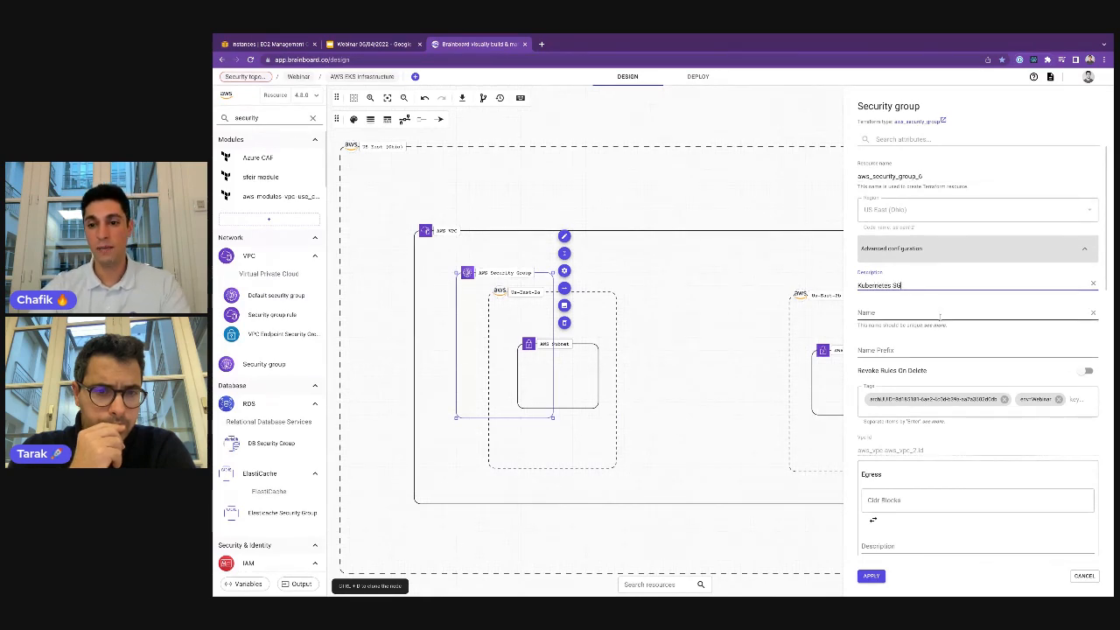
Step: Add 0.0.0.0/0 to the CIDR blocks of the security group's egress rule
scroll(939, 318, down, 5)
scroll(940, 318, down, 3)
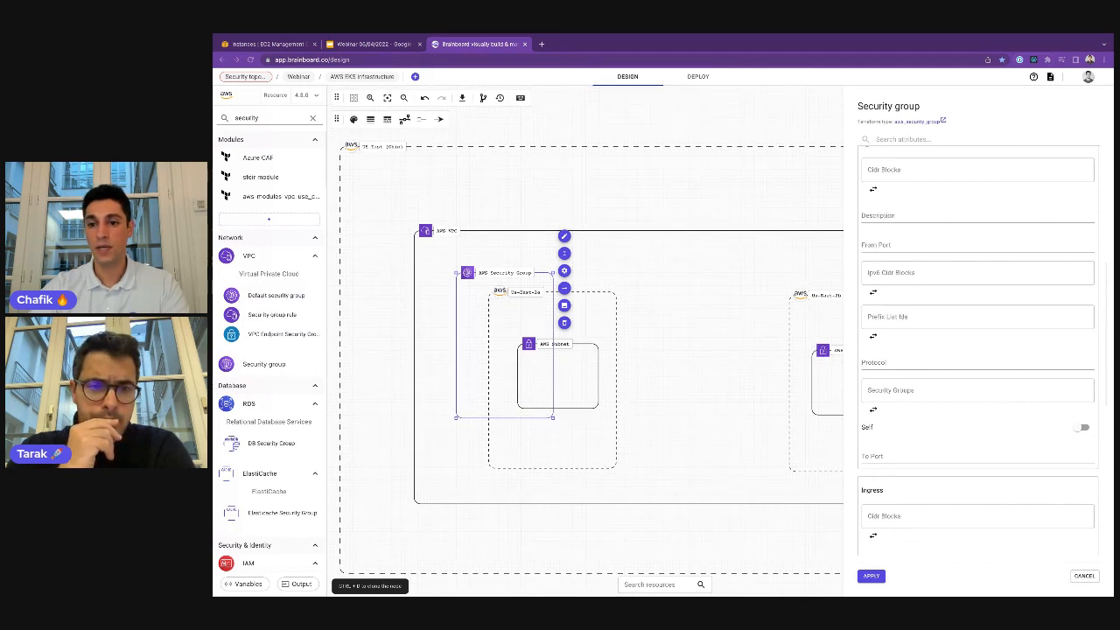
scroll(920, 253, up, 2)
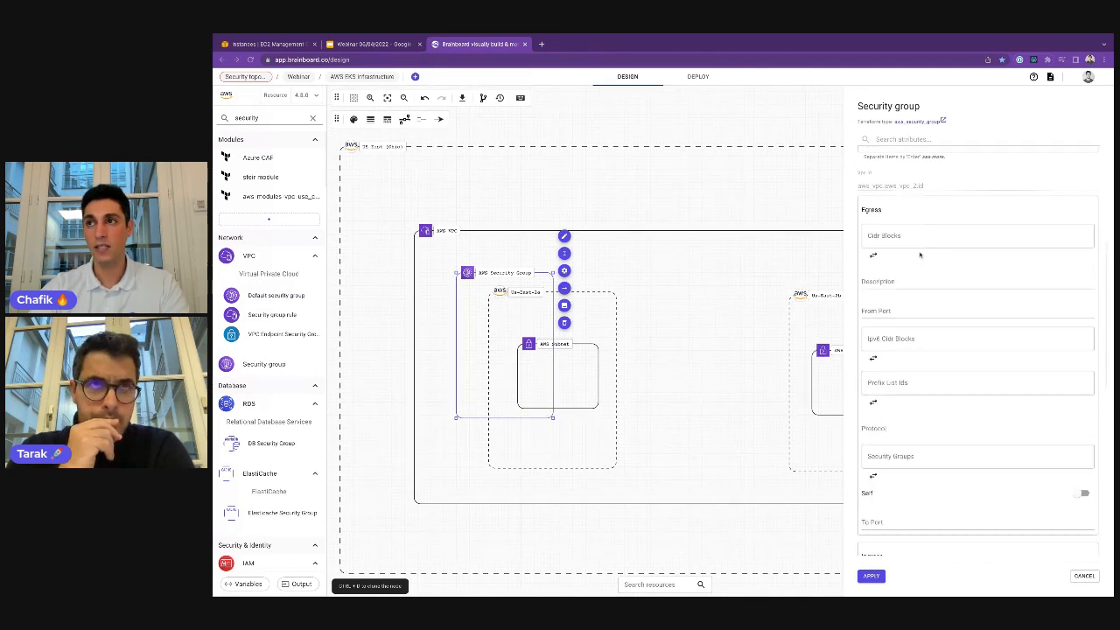
click(904, 238)
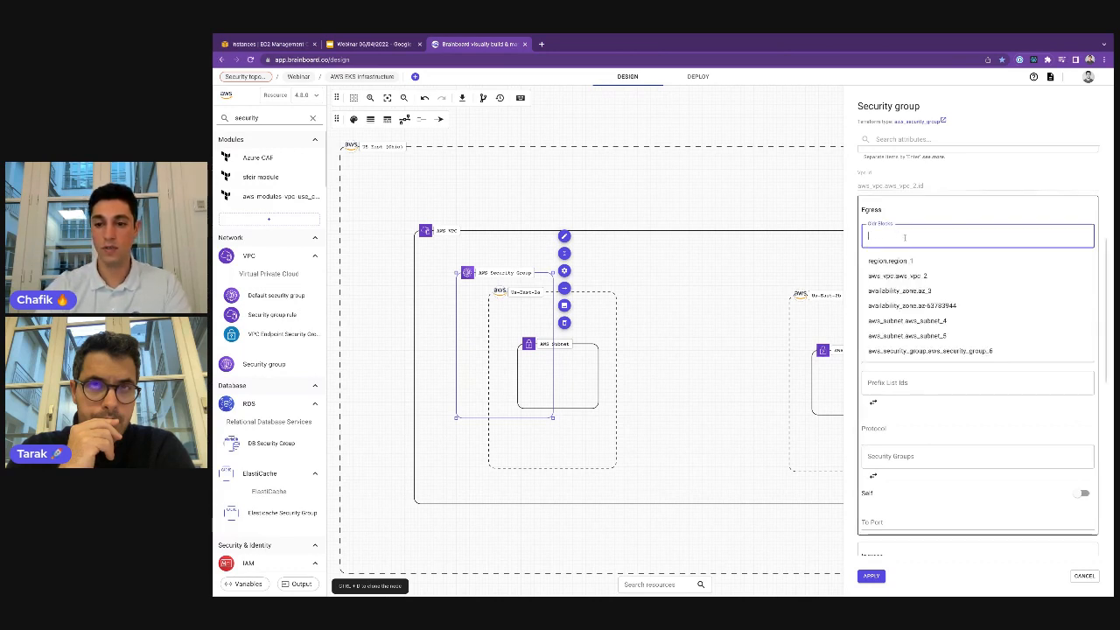
text(0.0.0.0)
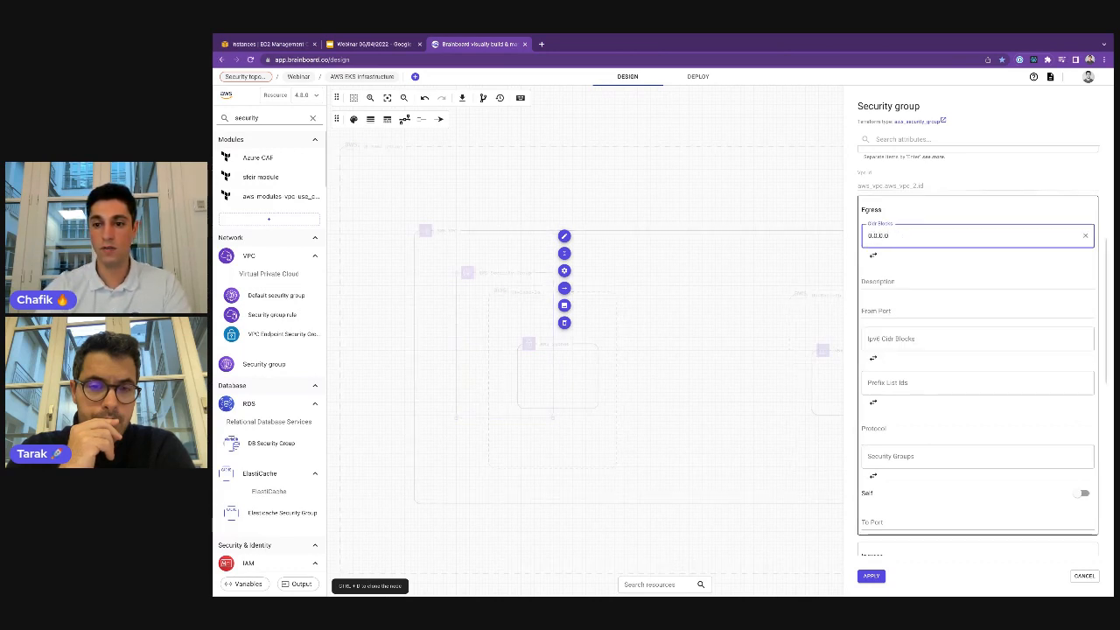
text(/0)
key(Return)
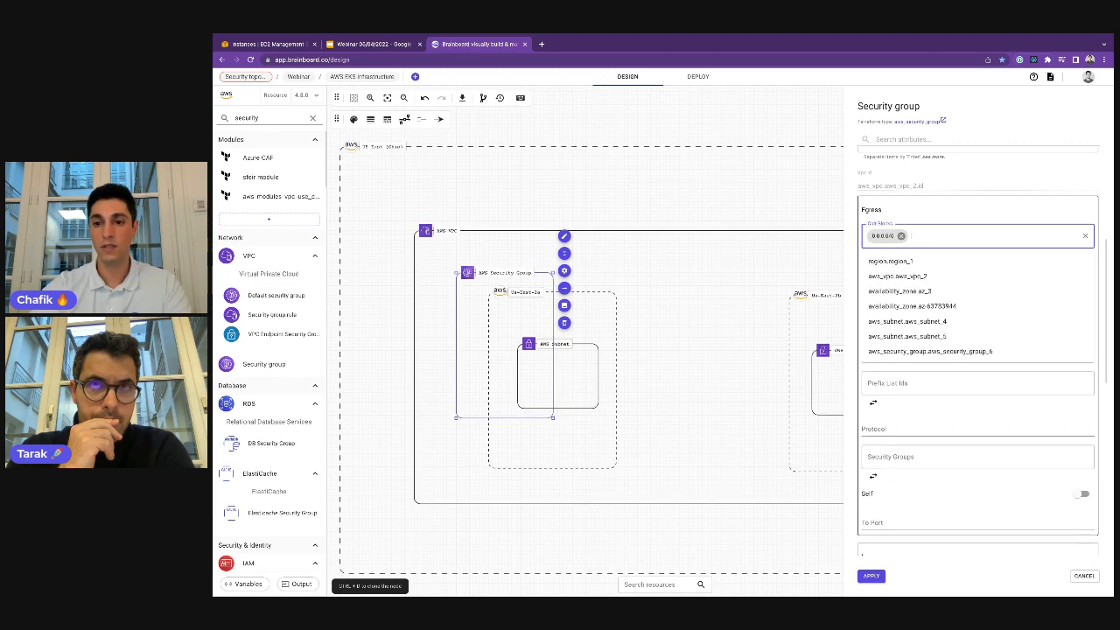
click(859, 225)
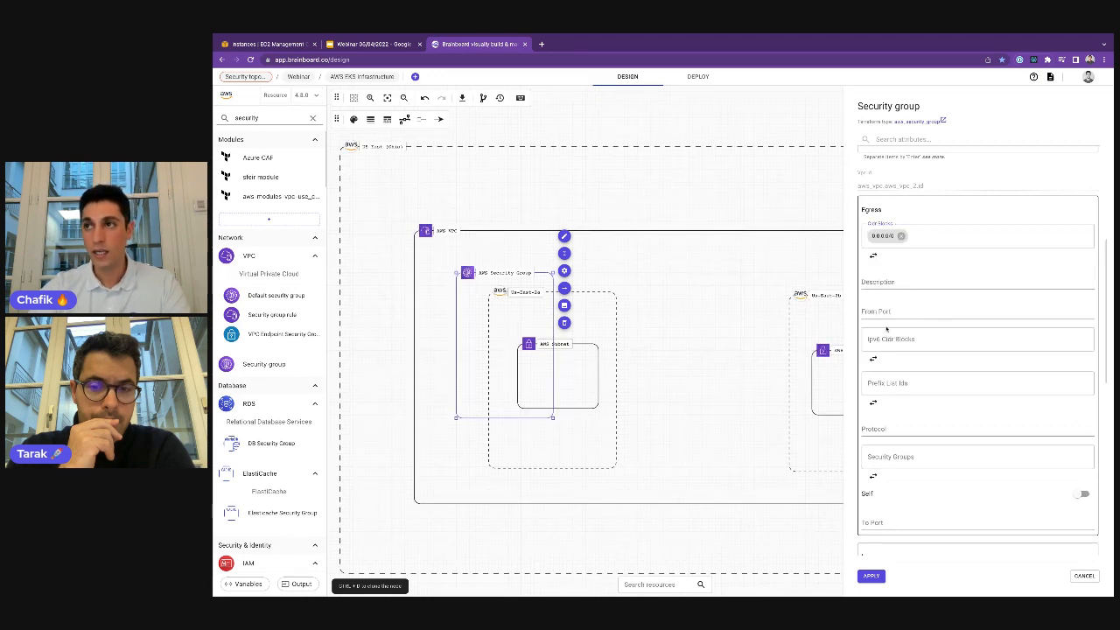
Step: Set the egress rule's From Port and To Port to 0 and its protocol to -1
scroll(905, 325, down, 1)
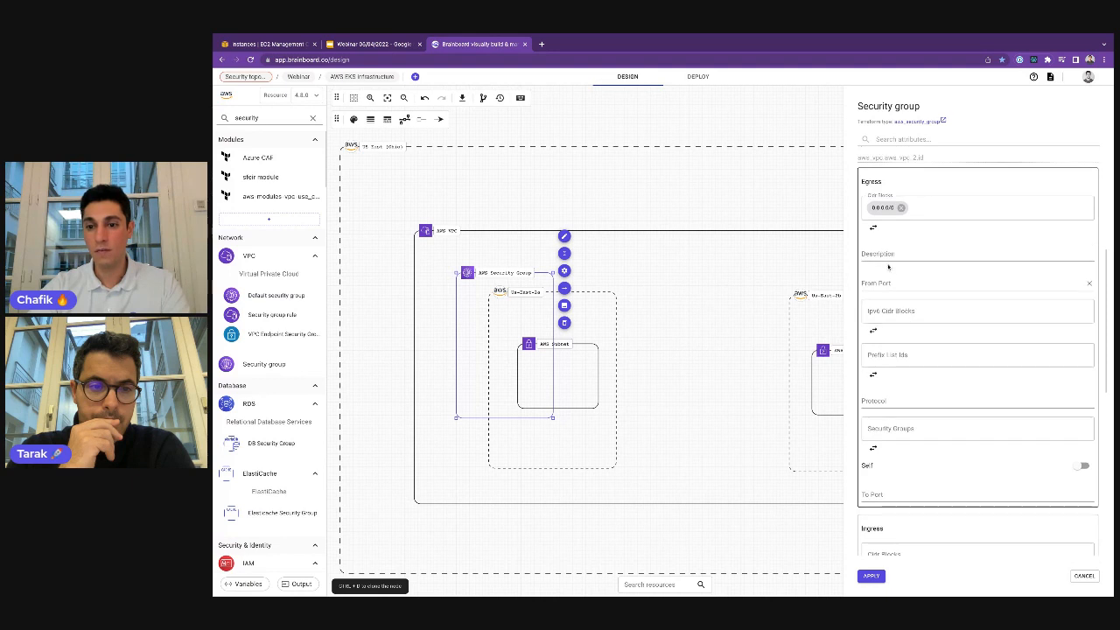
click(888, 285)
text(0)
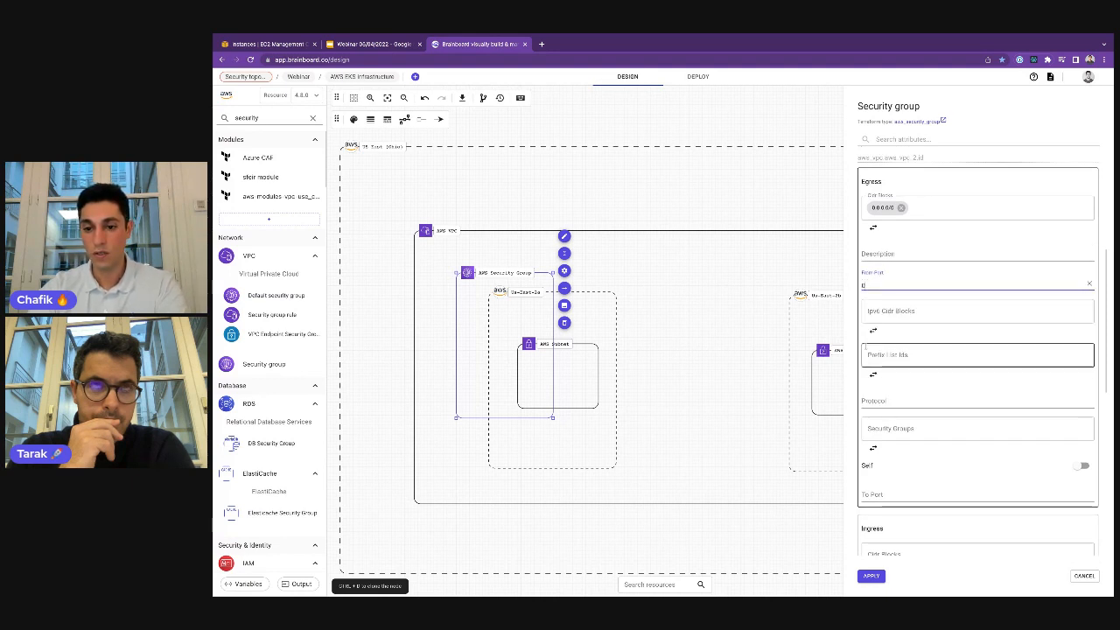
click(889, 495)
text(0)
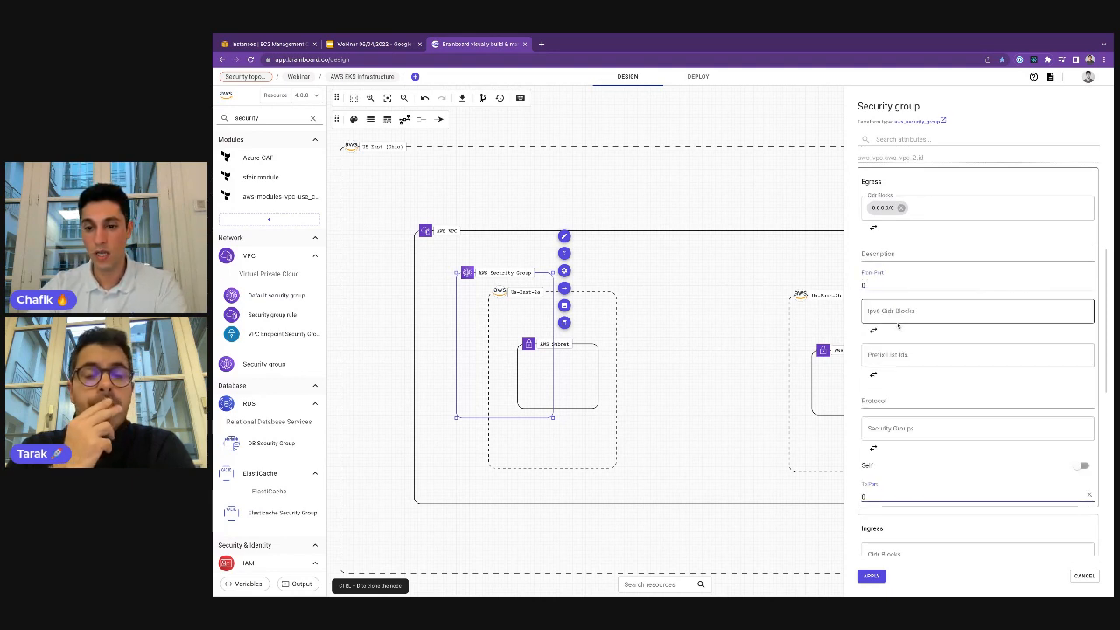
click(888, 401)
text(-1)
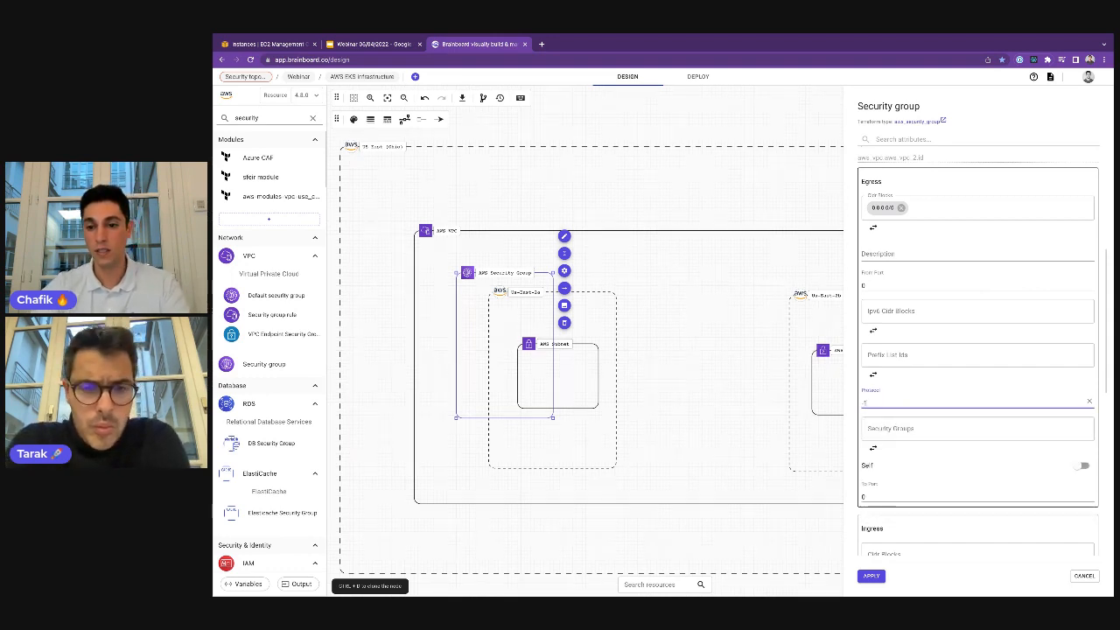
scroll(883, 350, down, 3)
scroll(882, 344, down, 1)
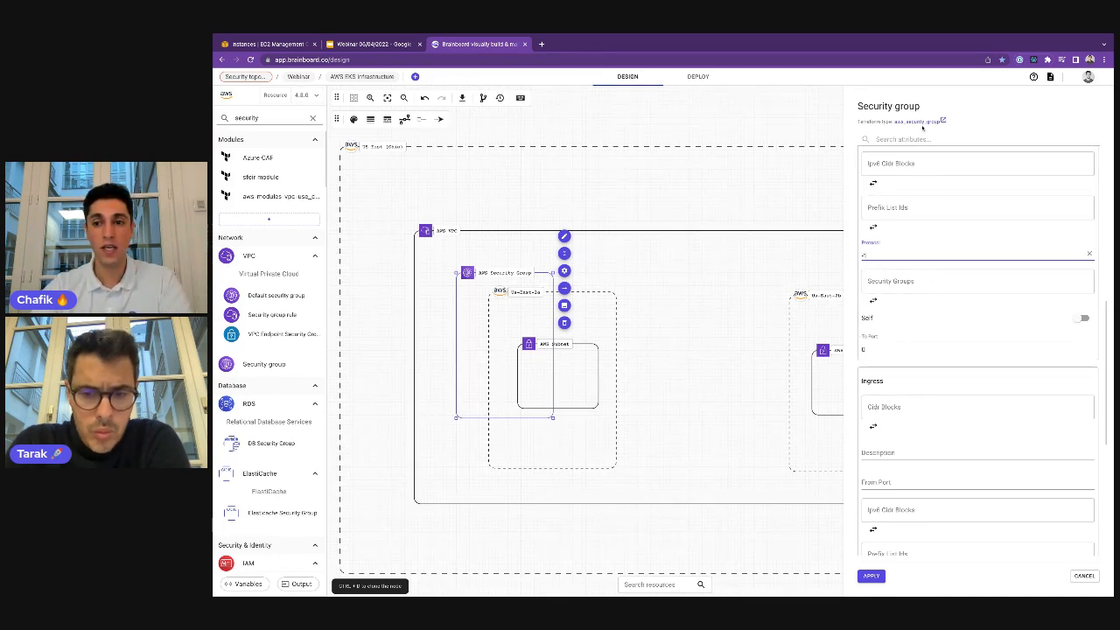
Step: Open the Terraform documentation for aws_security_group and examine the basic usage example's ingress and egress settings
click(919, 125)
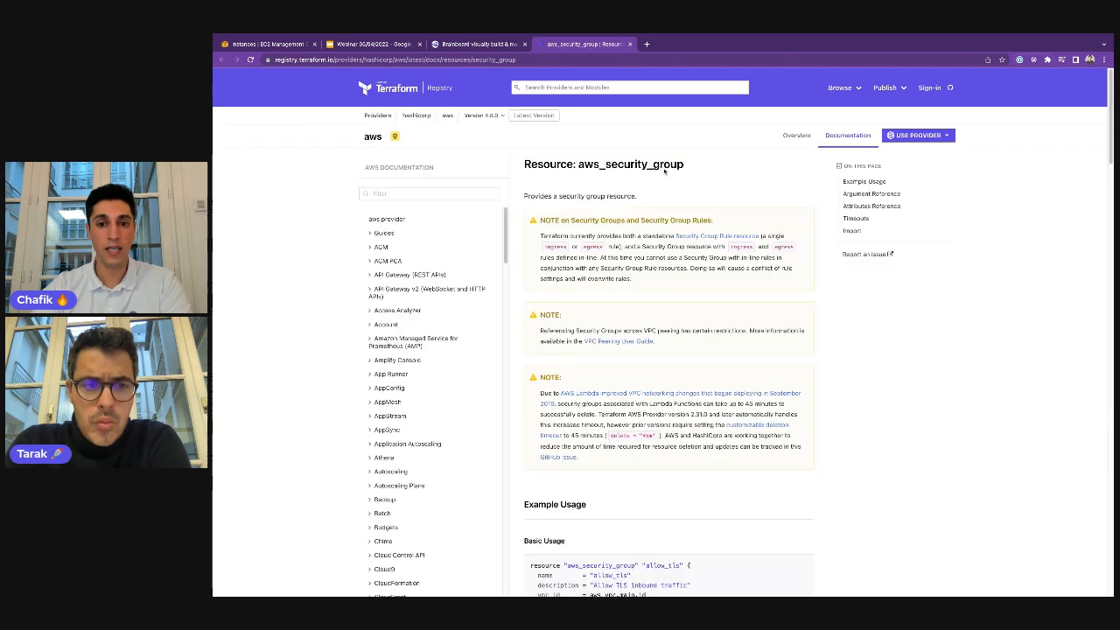
scroll(664, 171, down, 5)
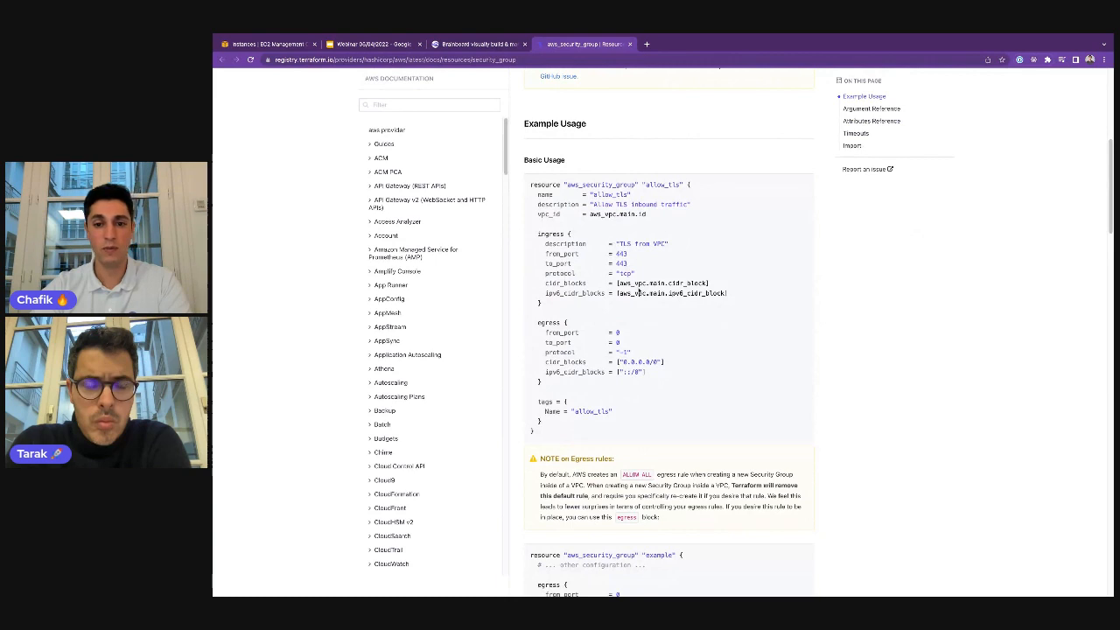
click(630, 44)
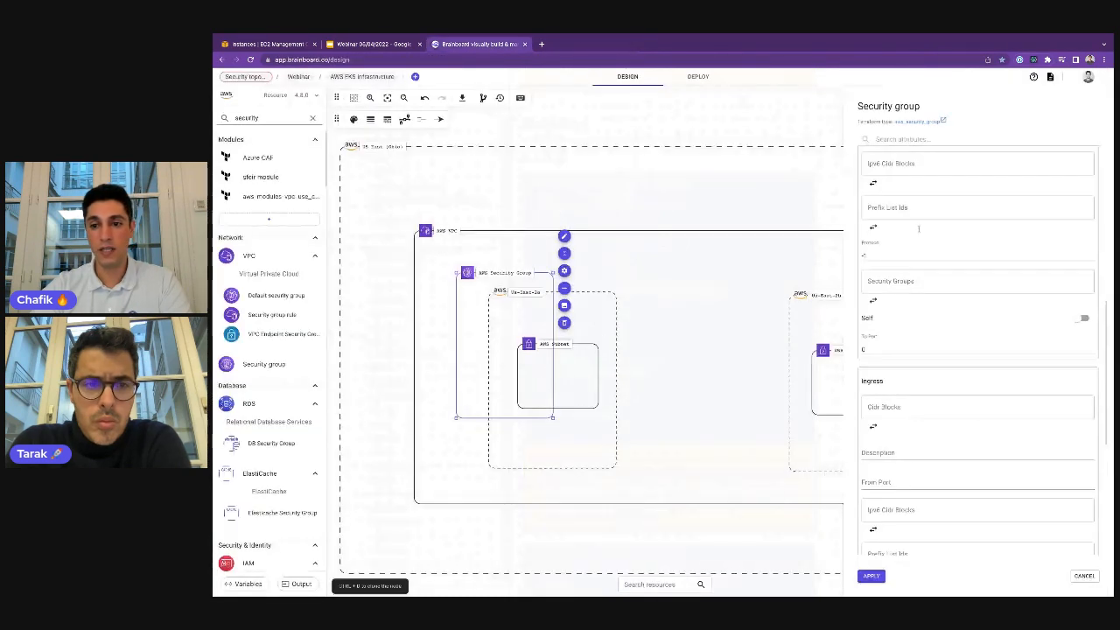
Step: Set the security group's ingress From Port and To Port to 443 and its protocol to tcp
scroll(949, 316, down, 1)
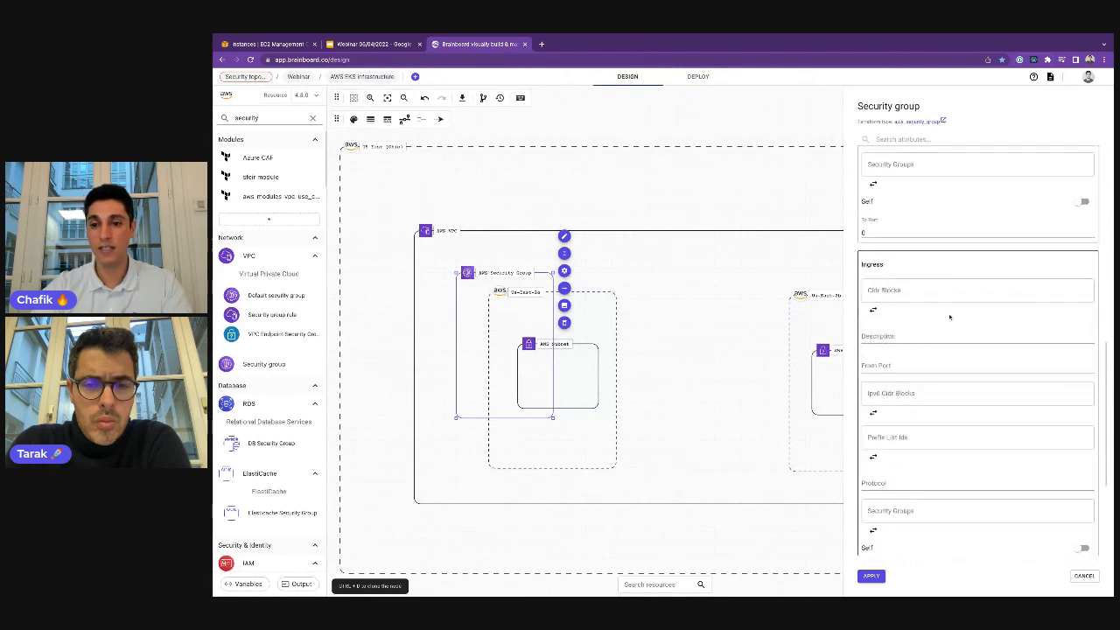
scroll(916, 289, down, 1)
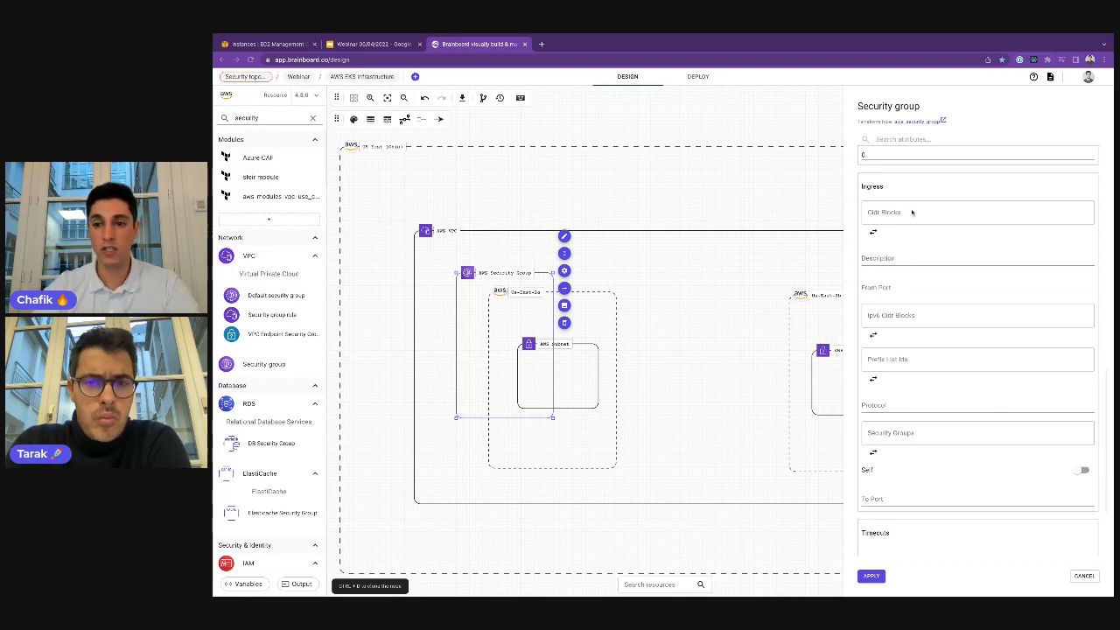
click(913, 213)
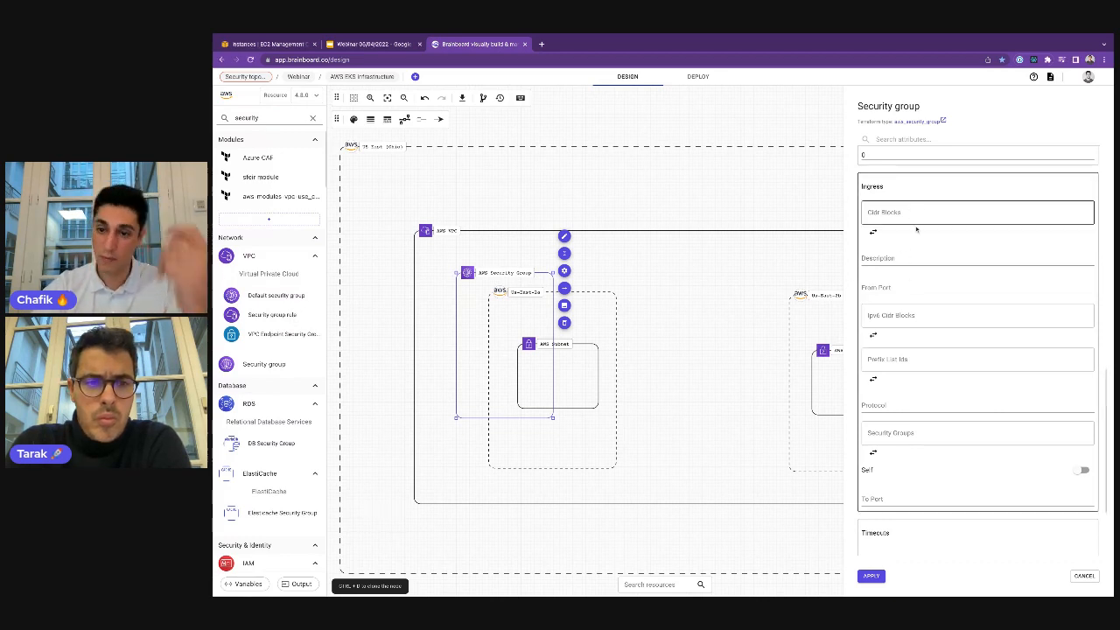
click(902, 284)
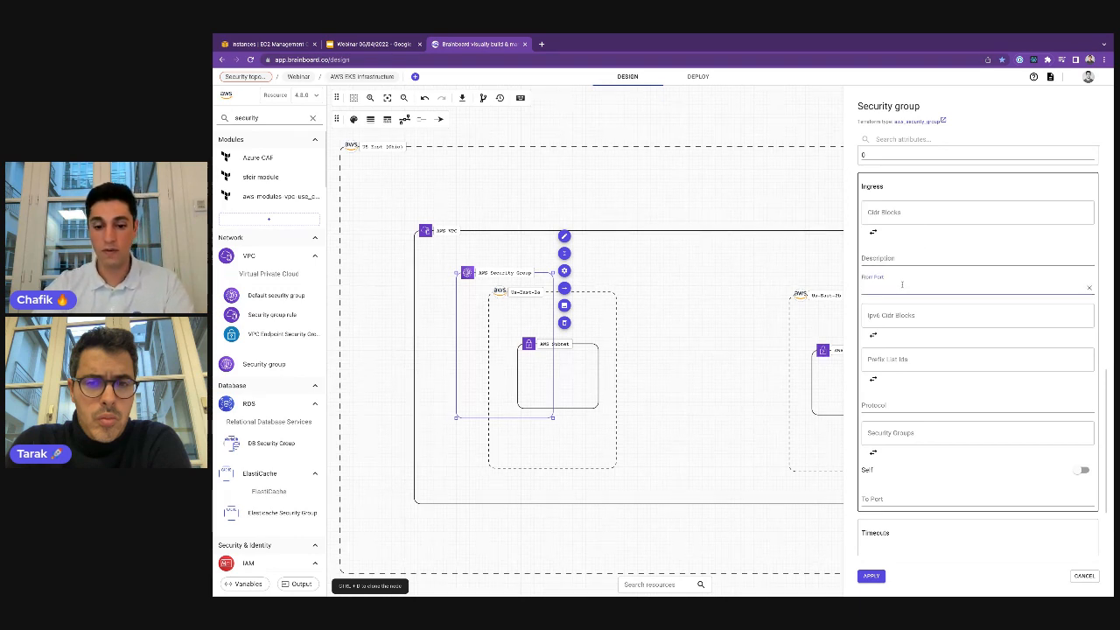
text(443)
click(895, 354)
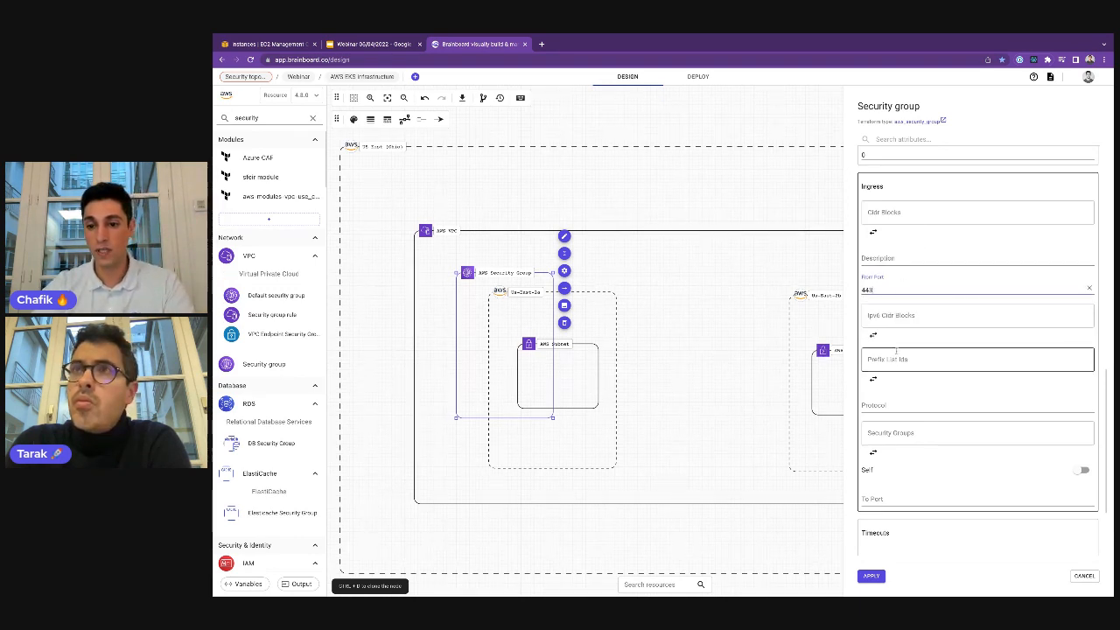
click(896, 407)
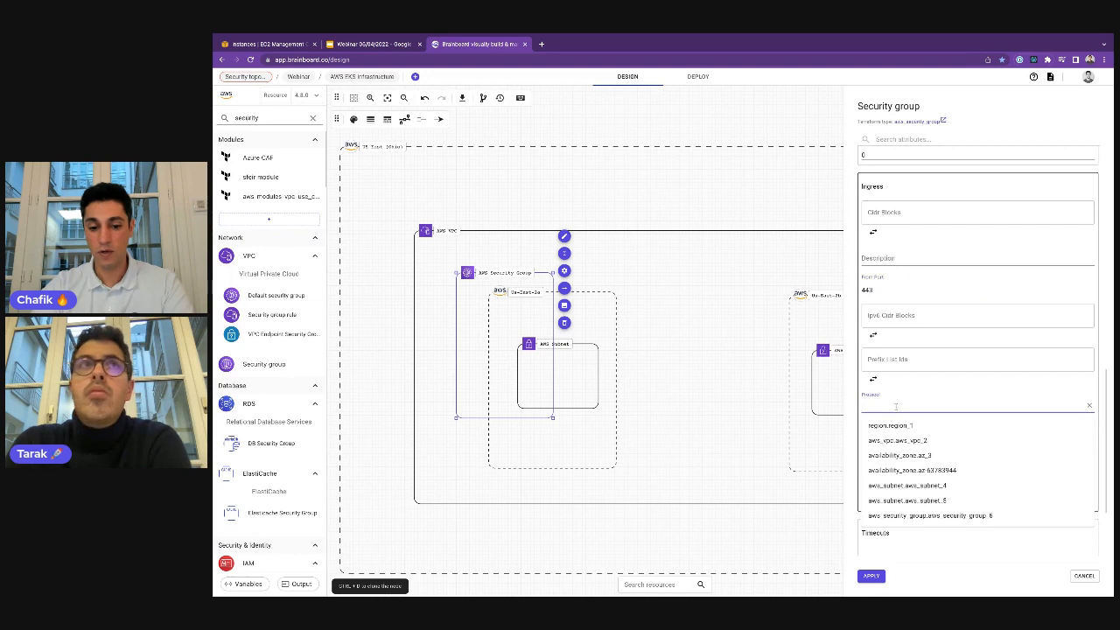
text(tcp)
click(896, 496)
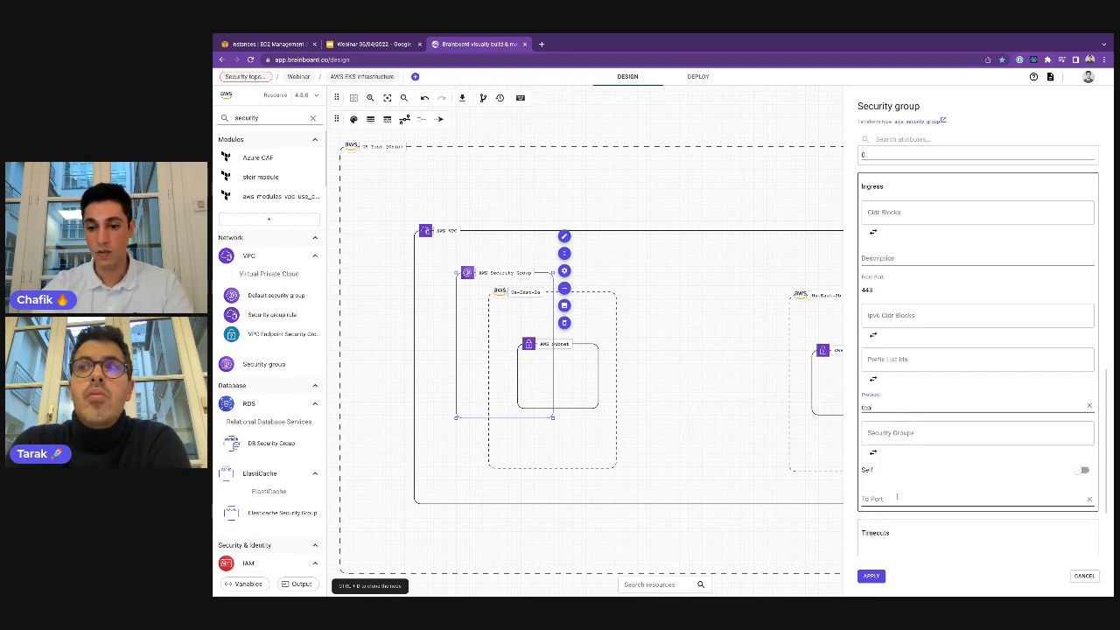
text(443)
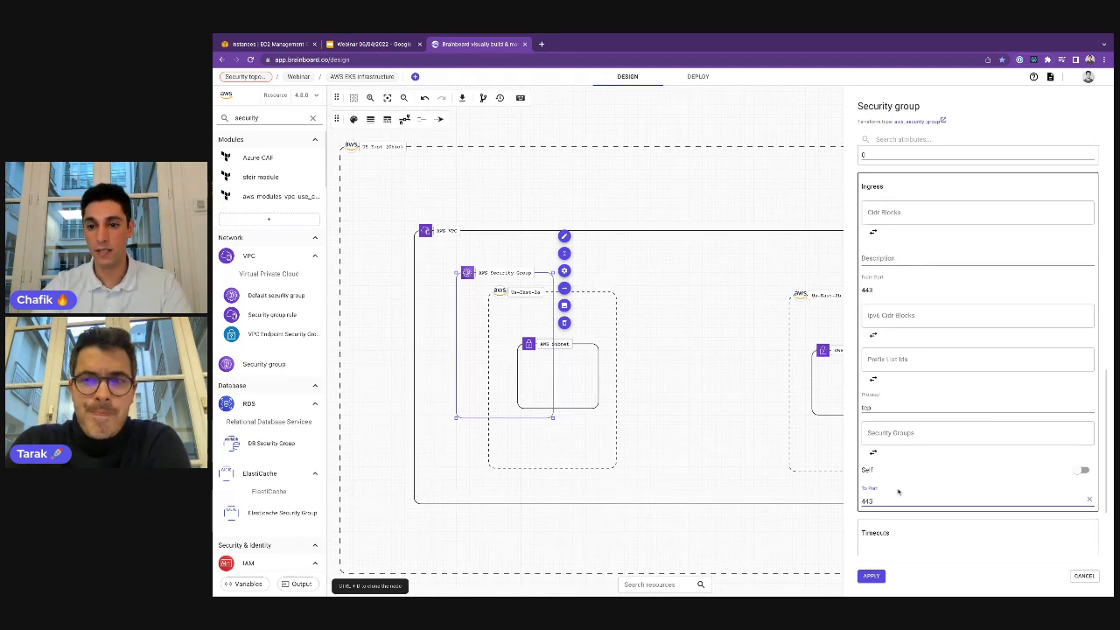
Step: Apply the ingress rule with the description "HTTPS" and enlarge the security group to enclose both availability zones
click(904, 258)
text(HT)
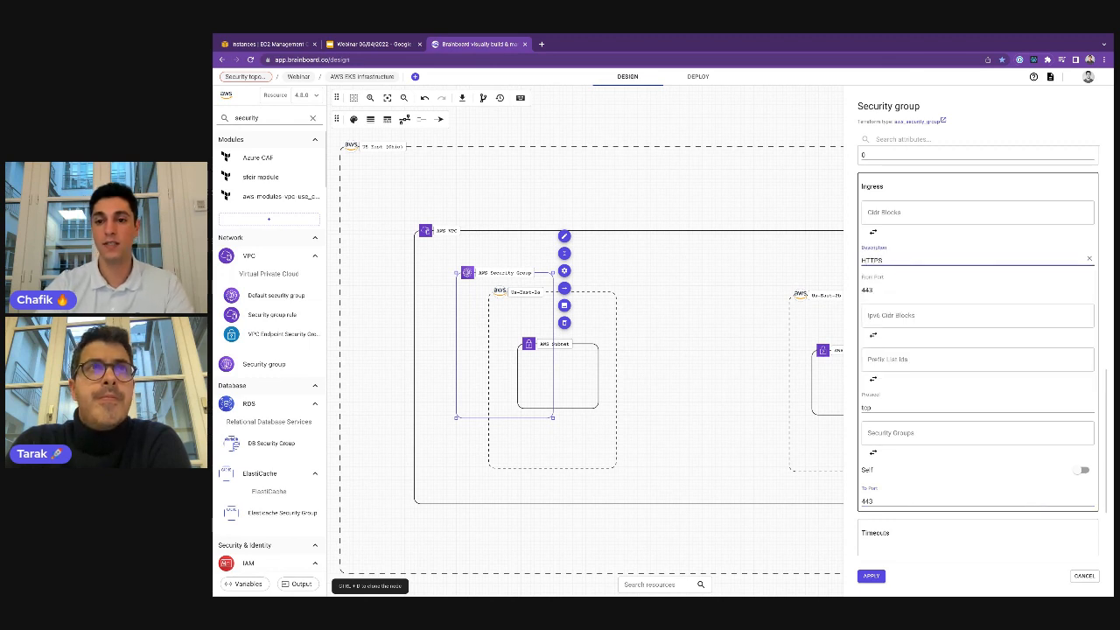
text(TPS)
click(868, 574)
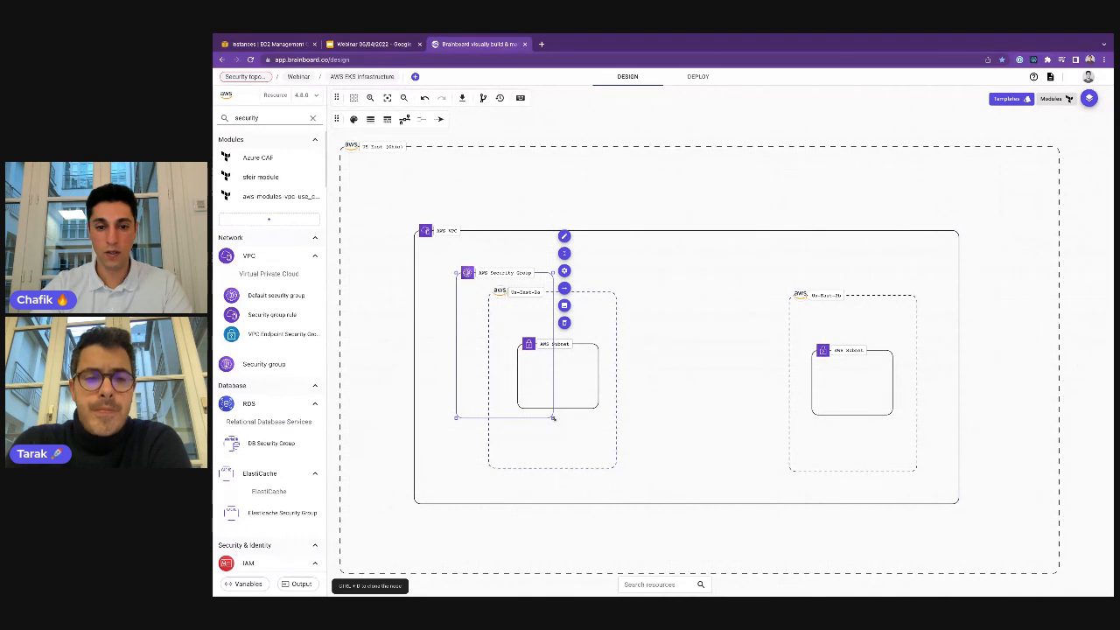
mouse_move(553, 418)
mouse_down()
mouse_move(671, 477)
mouse_move(940, 489)
mouse_up()
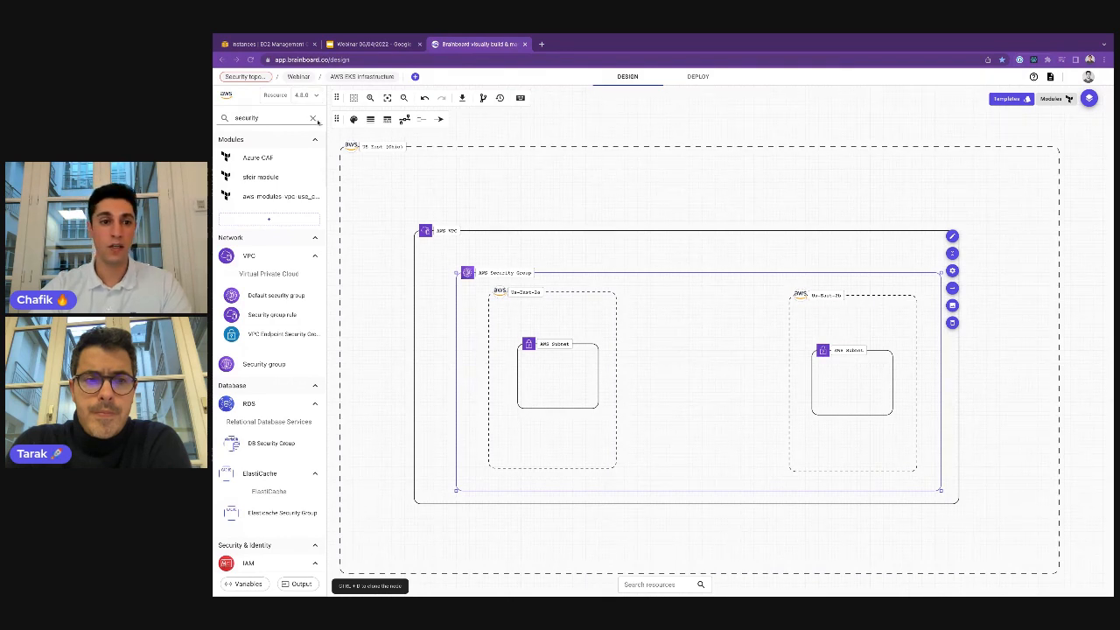
Step: Search the resources for "eks" and place an EKS cluster between the availability zones, with AWS security group as its main parent
click(313, 118)
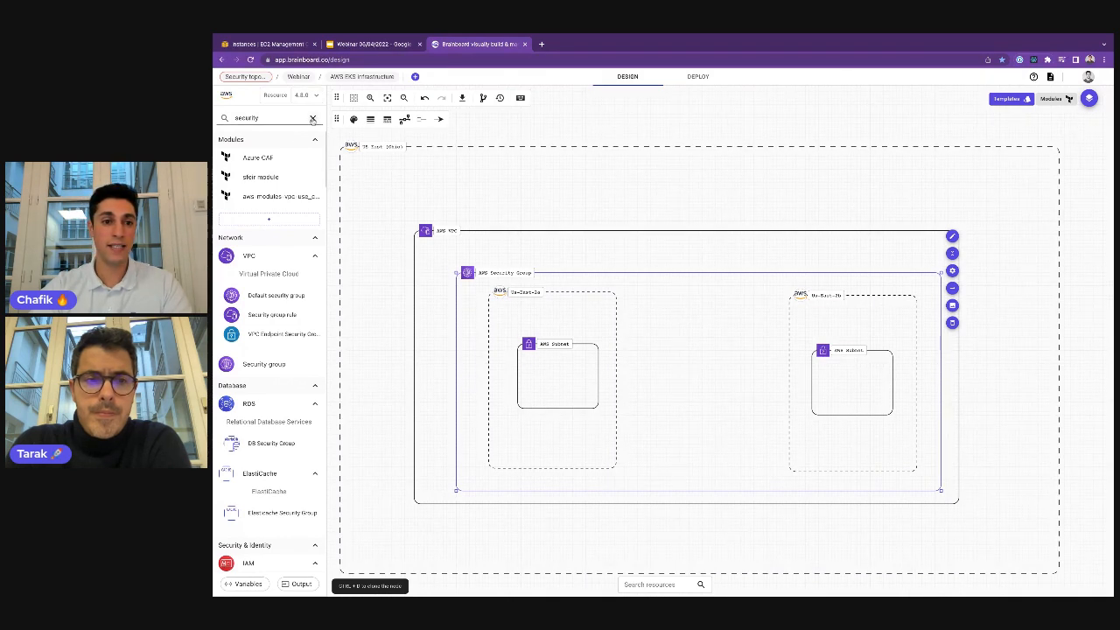
click(282, 118)
text(eks)
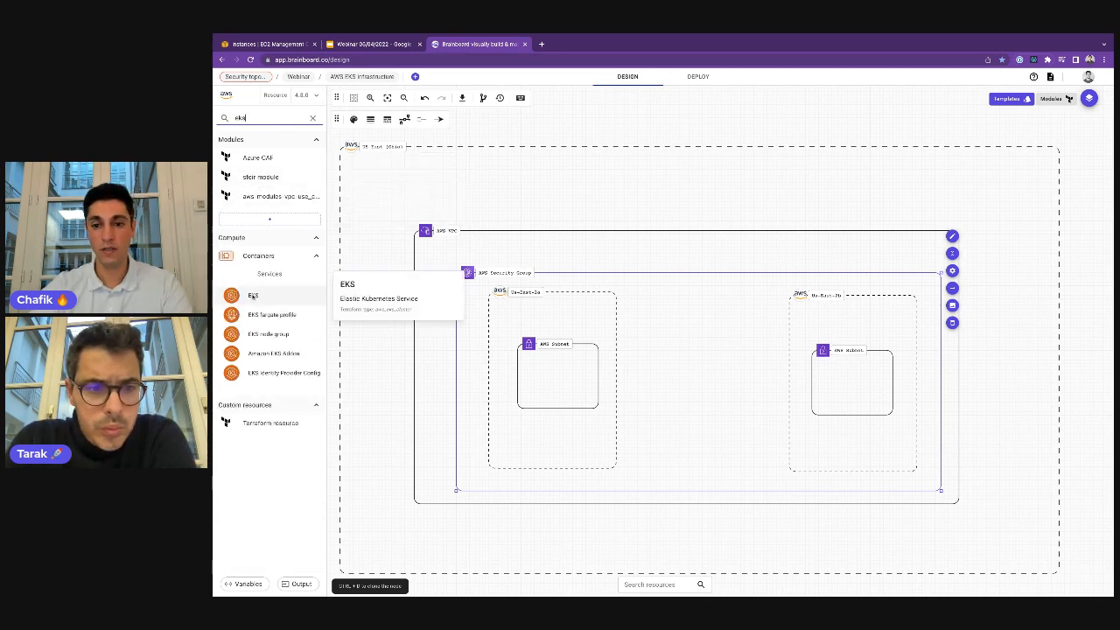
drag(252, 295, 577, 333)
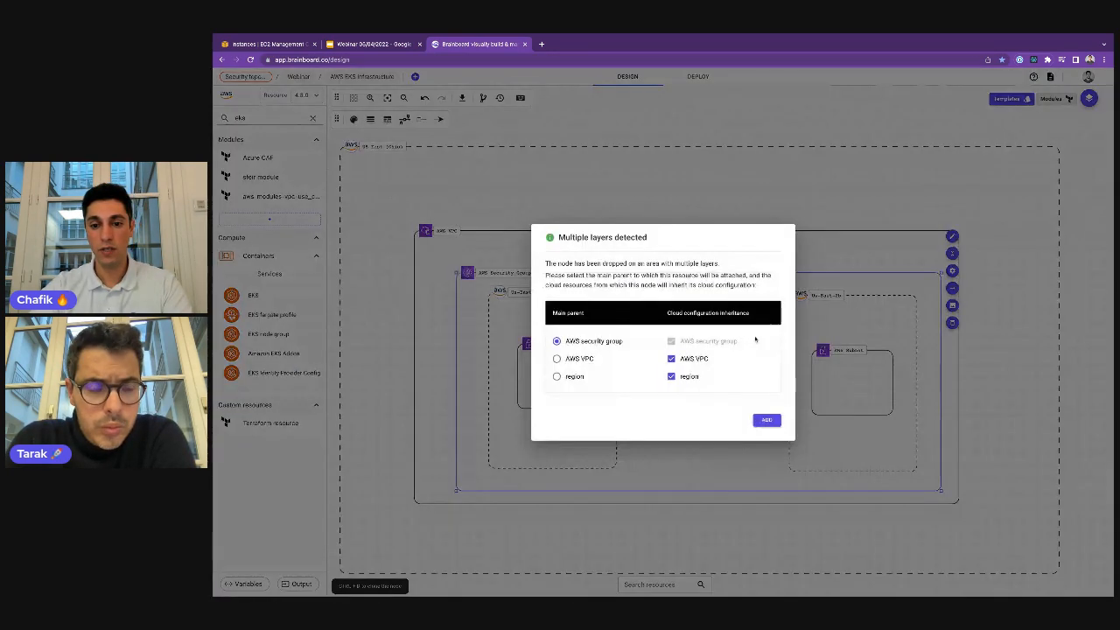
click(764, 420)
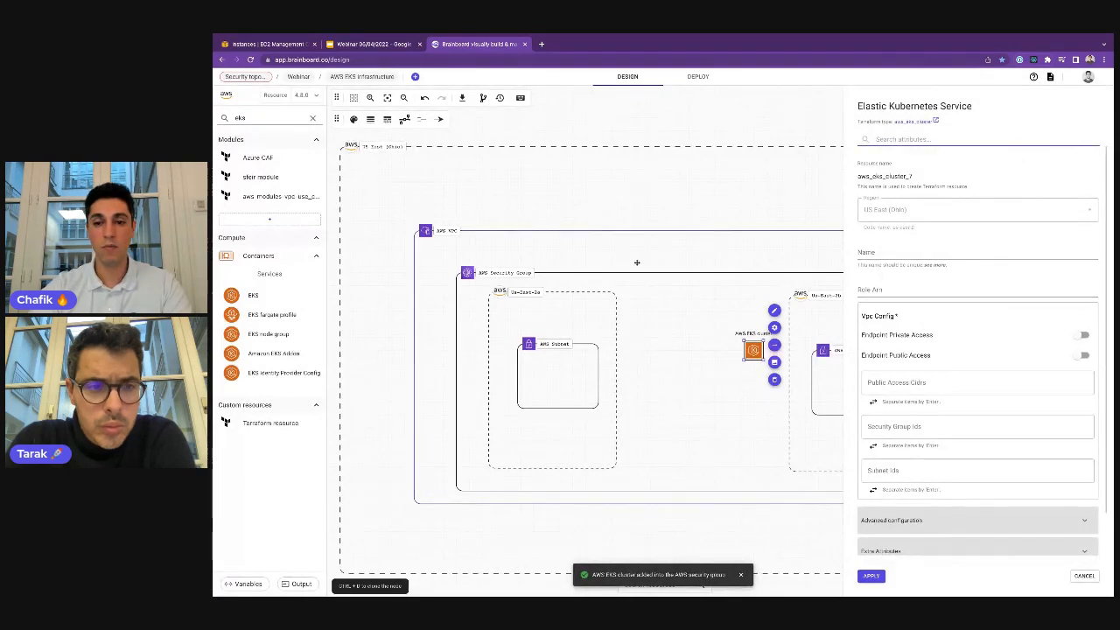
click(875, 576)
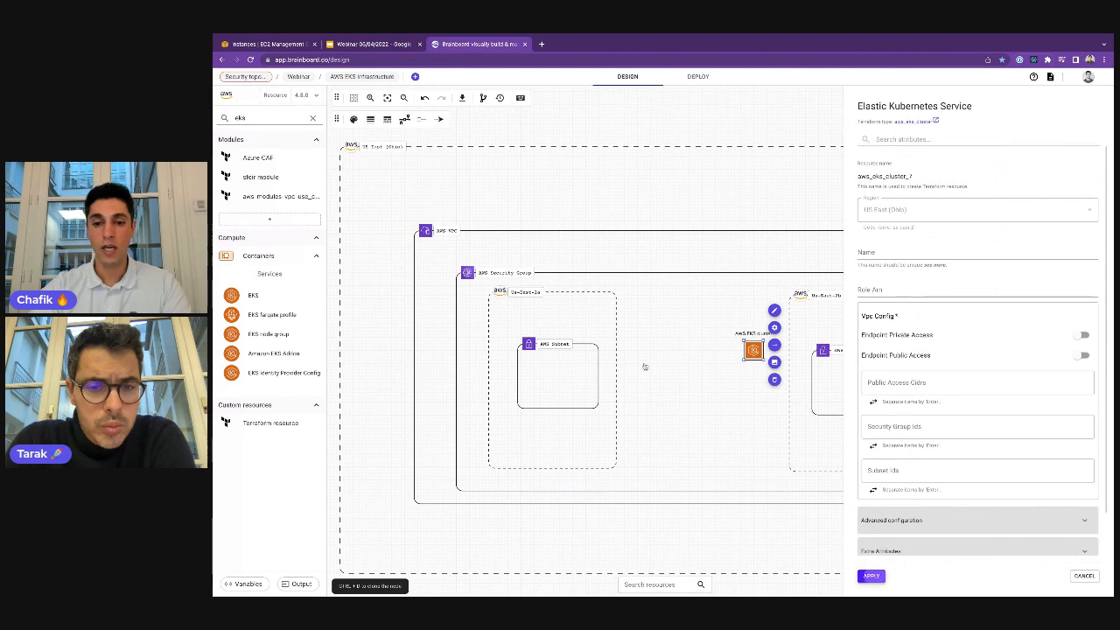
Step: Add an EKS node group with AWS security group as its main parent and align it beside the EKS cluster
double_click(267, 116)
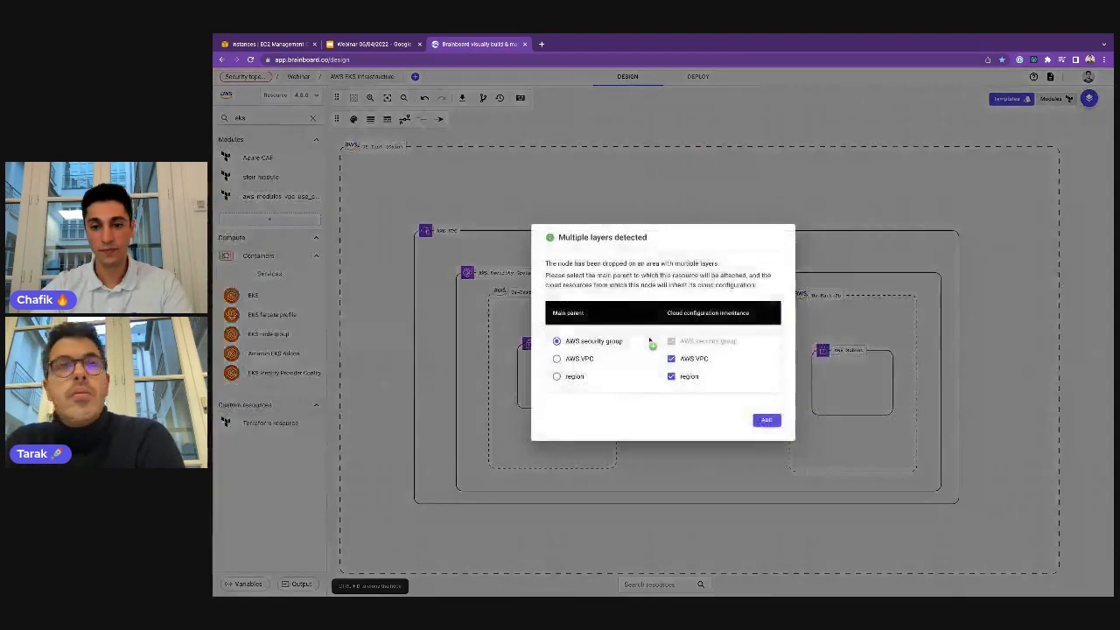
drag(269, 334, 784, 408)
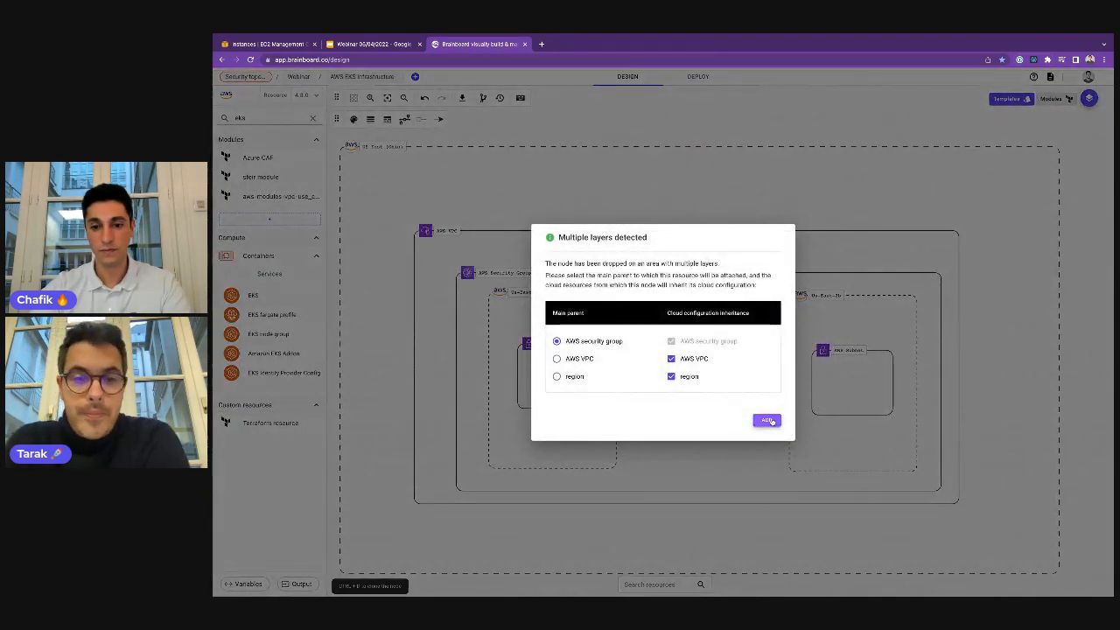
click(766, 420)
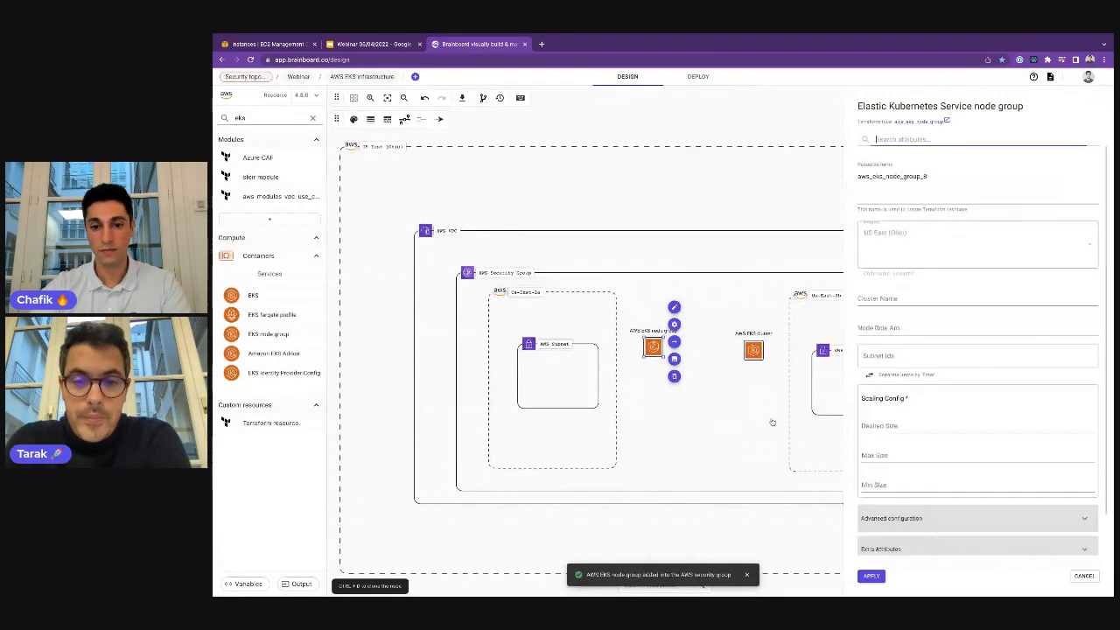
click(871, 575)
click(652, 346)
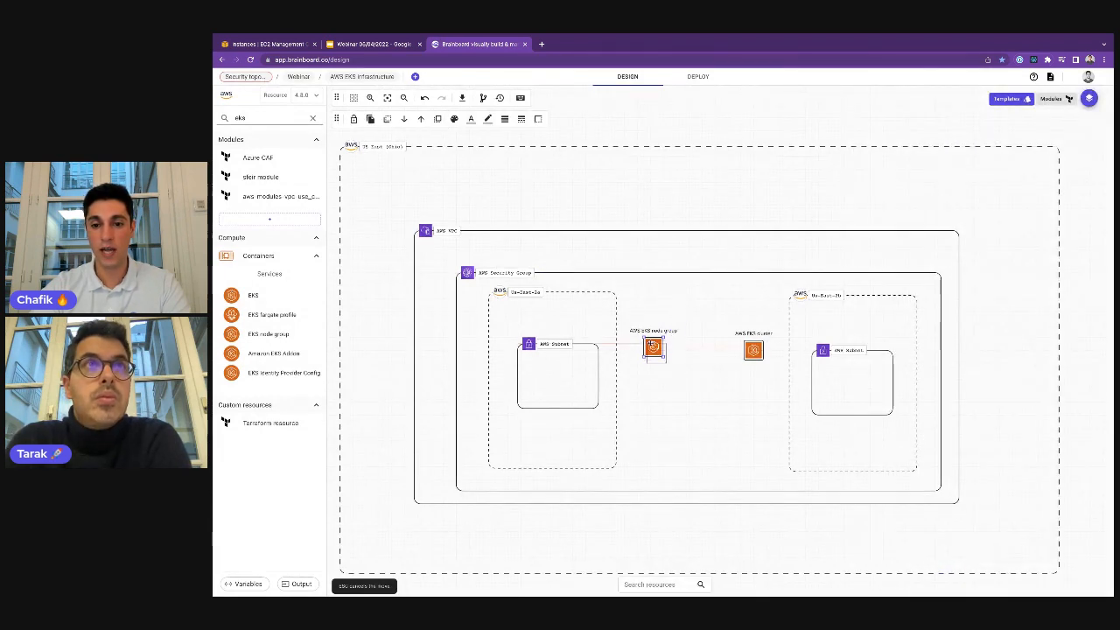
drag(651, 344, 652, 345)
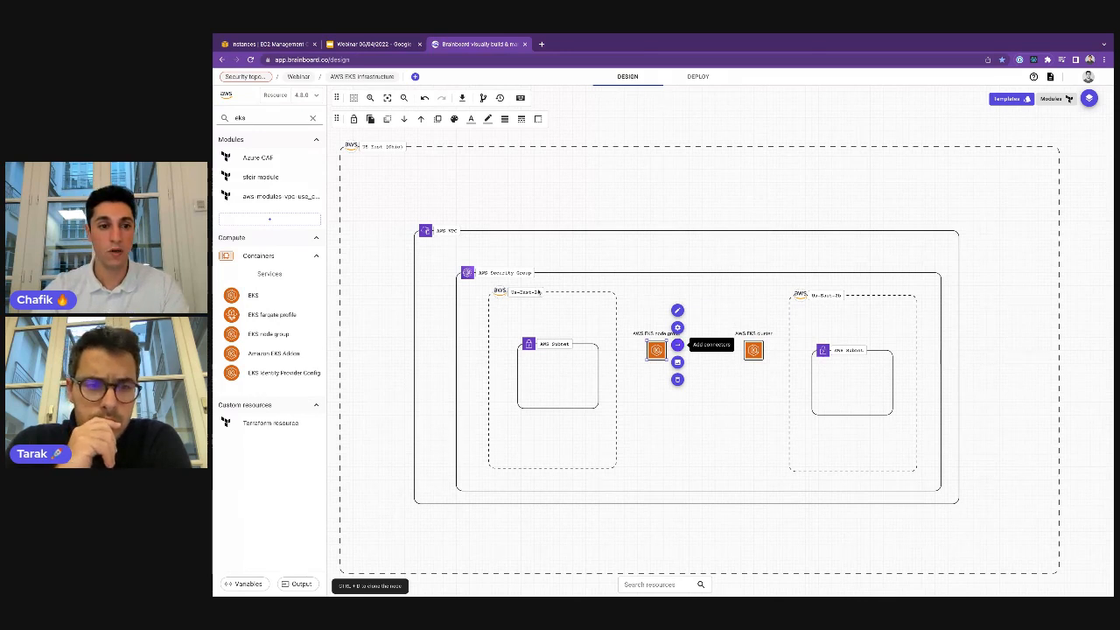
Step: Search the resources for "internet" and place an Internet Gateway inside the VPC, with AWS VPC as its main parent
click(312, 117)
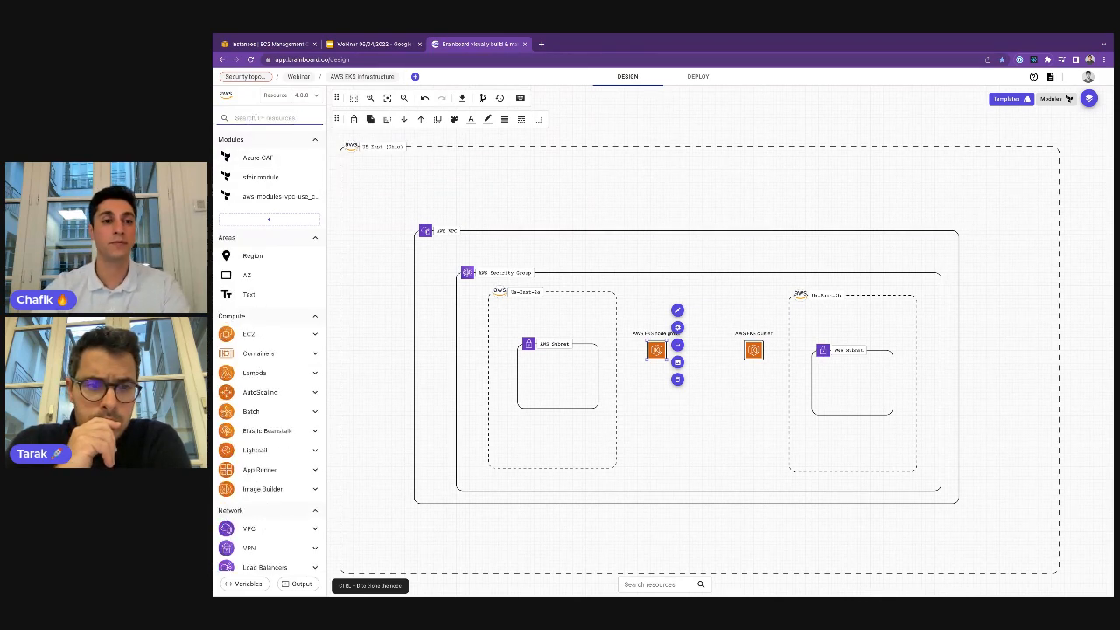
text(internet)
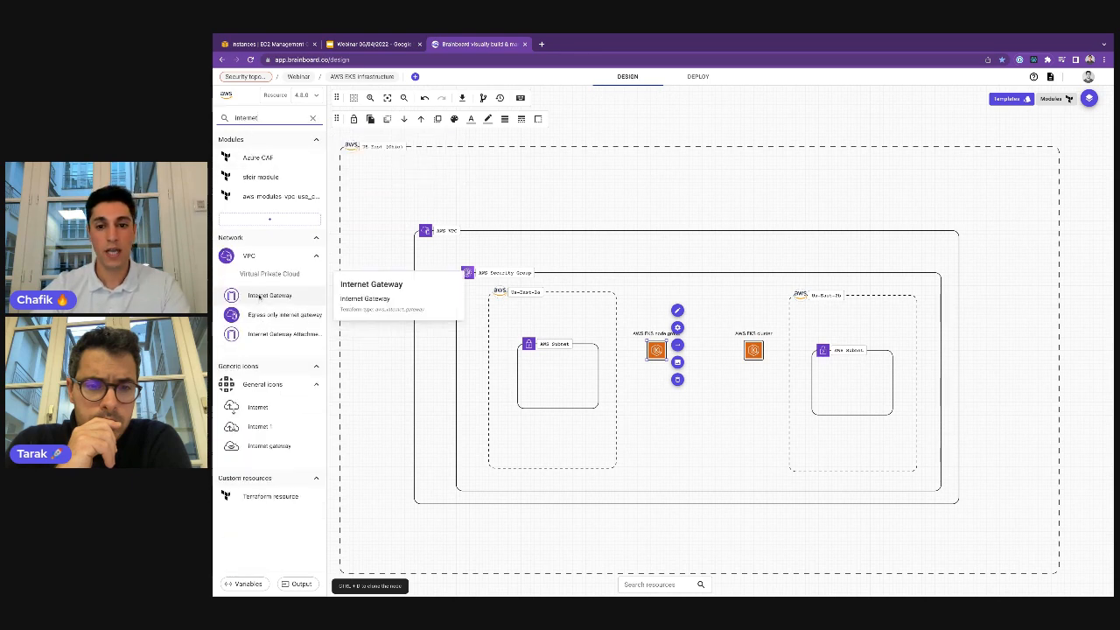
drag(259, 298, 688, 246)
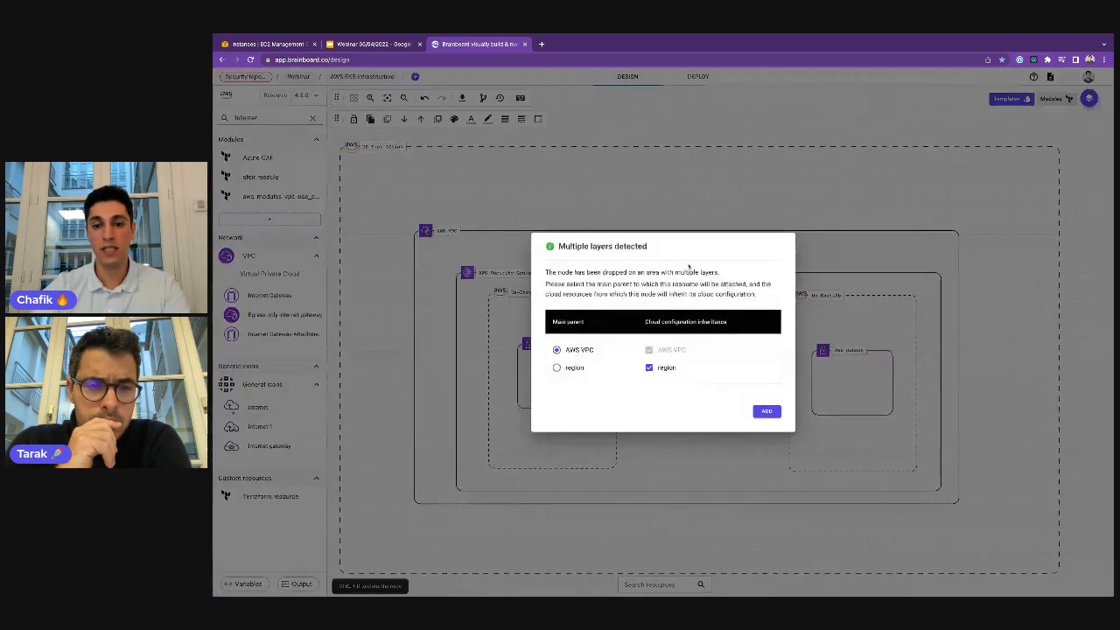
click(767, 413)
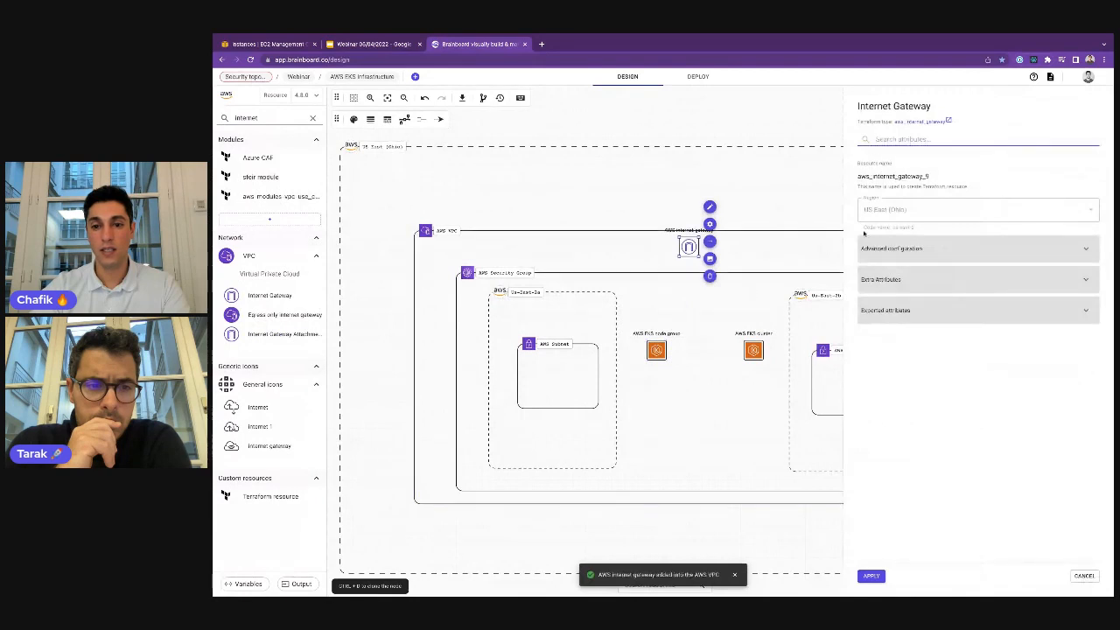
Step: Check the VPC ID in the internet gateway's advanced configuration, apply it, and move the gateway onto the VPC's upper border
click(998, 248)
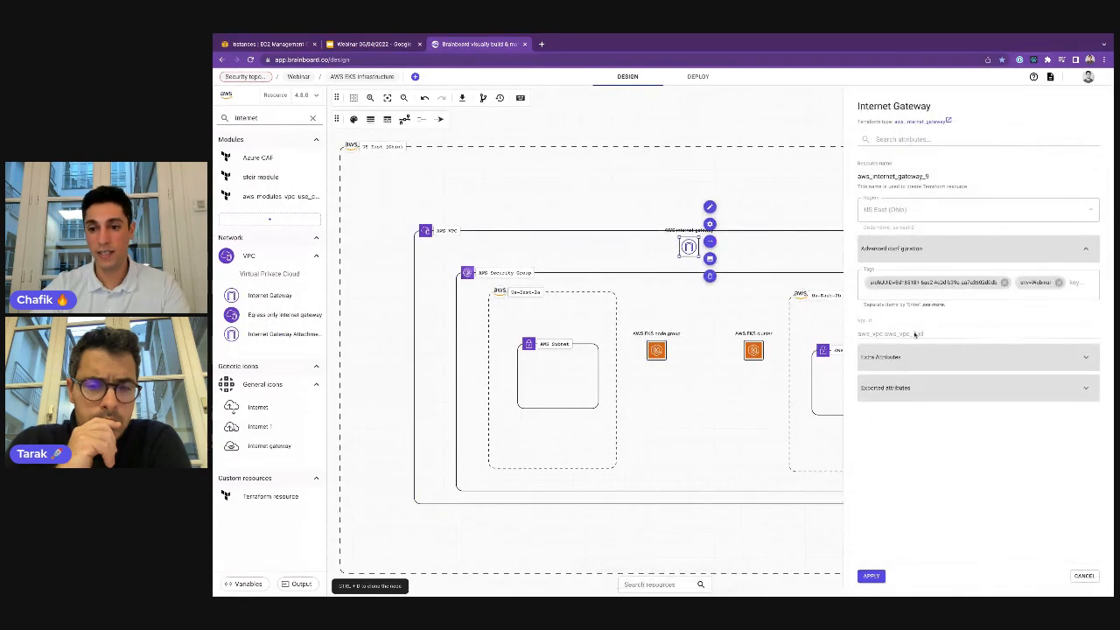
drag(923, 334, 907, 336)
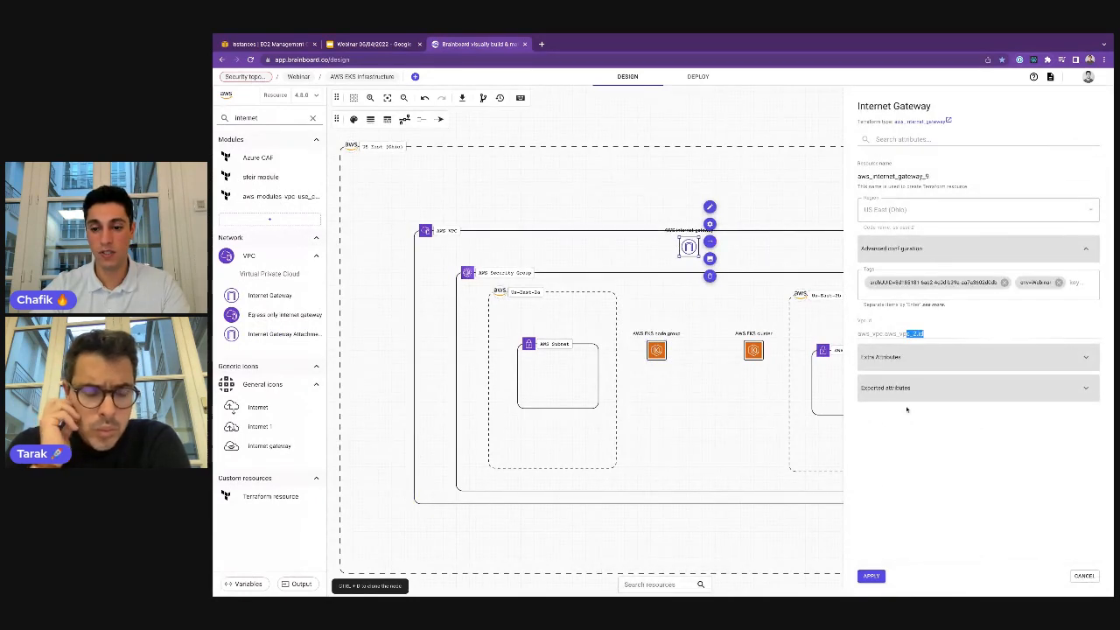
click(871, 576)
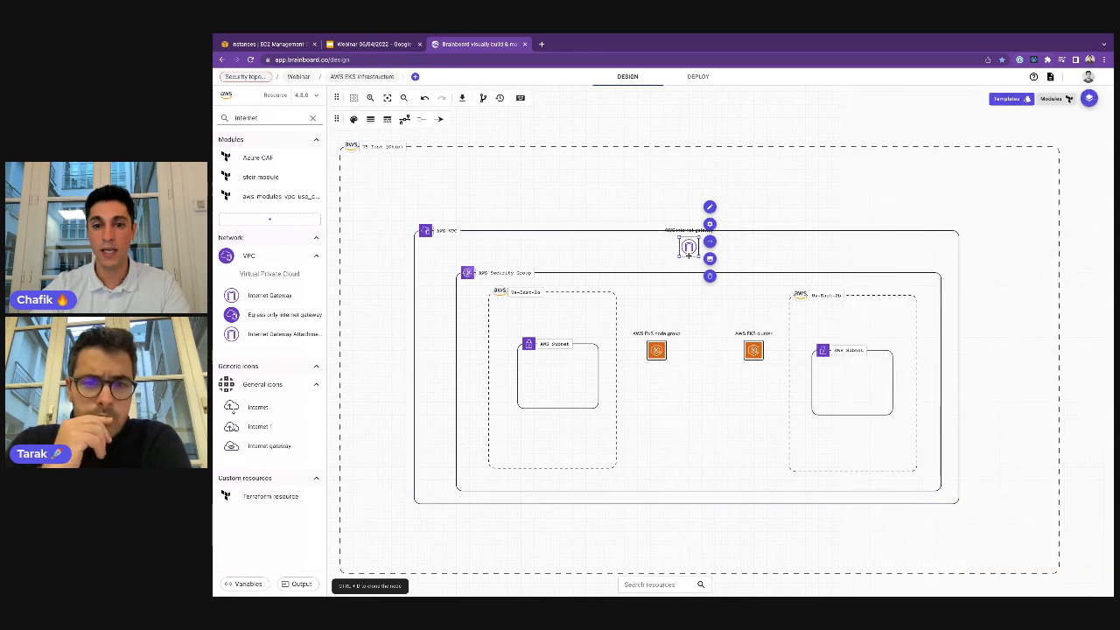
drag(689, 248, 691, 231)
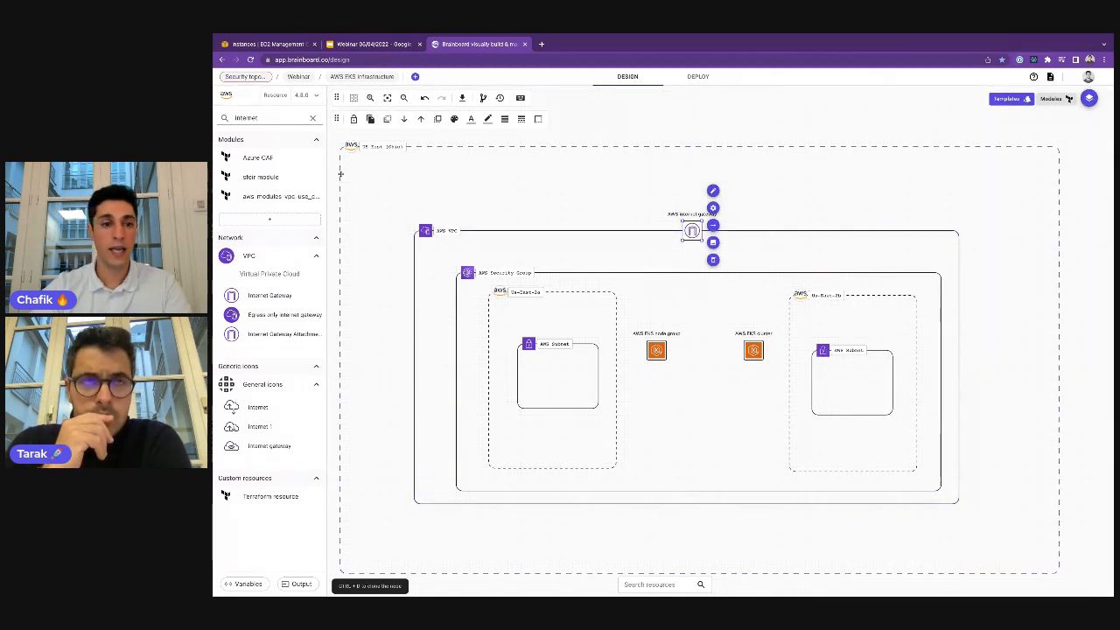
Step: Search the resources for "route" and place a Routing table below the internet gateway, with AWS VPC as its main parent
double_click(285, 115)
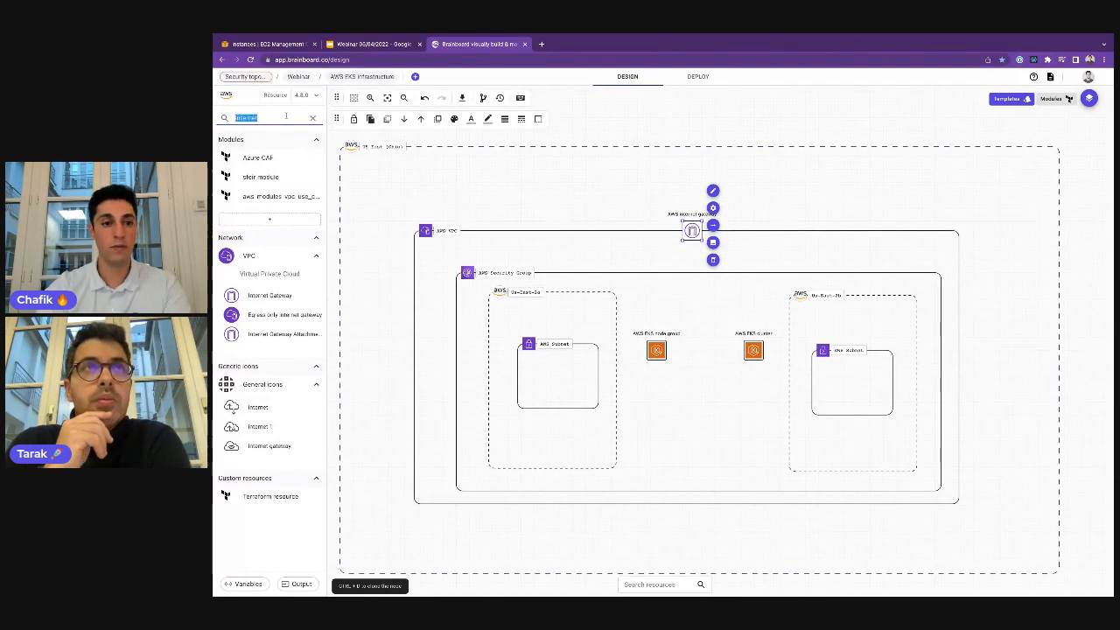
text(route)
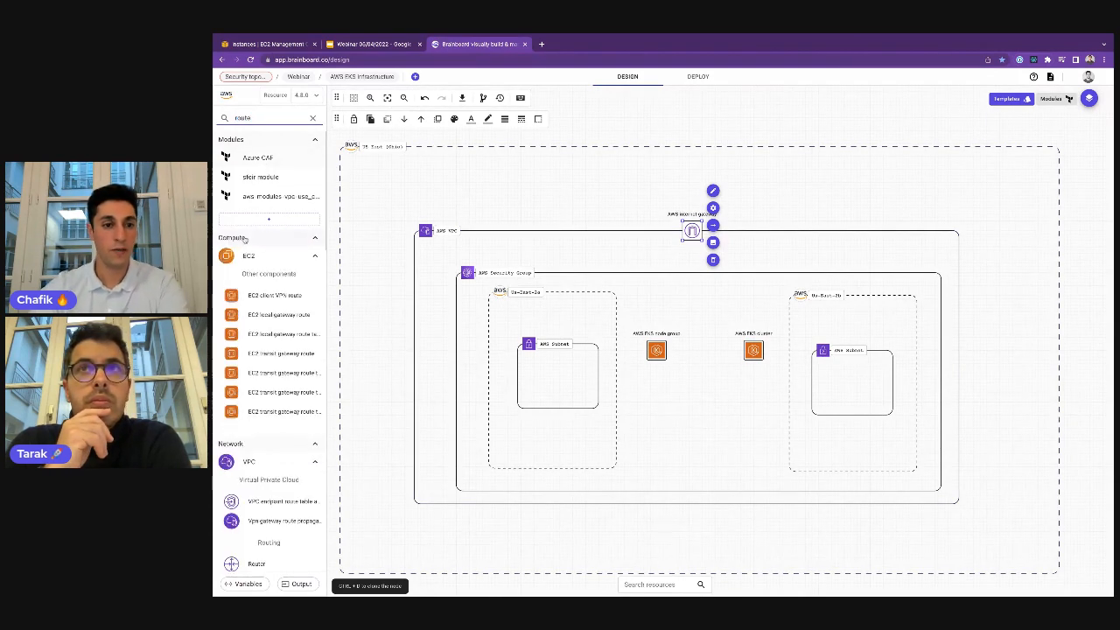
scroll(271, 350, down, 3)
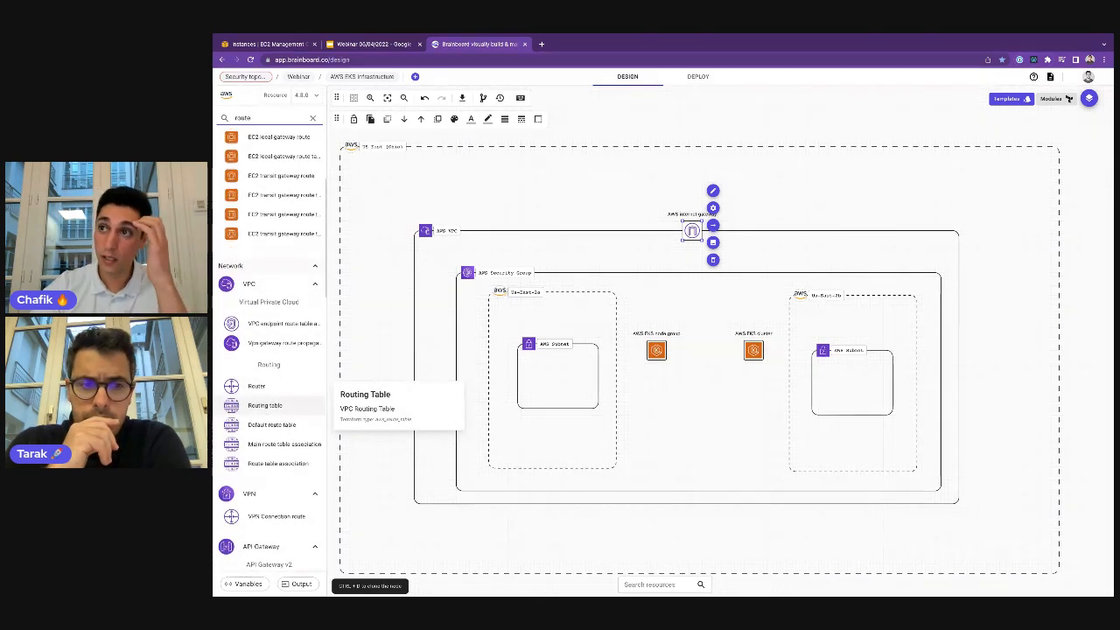
drag(262, 405, 747, 379)
click(766, 411)
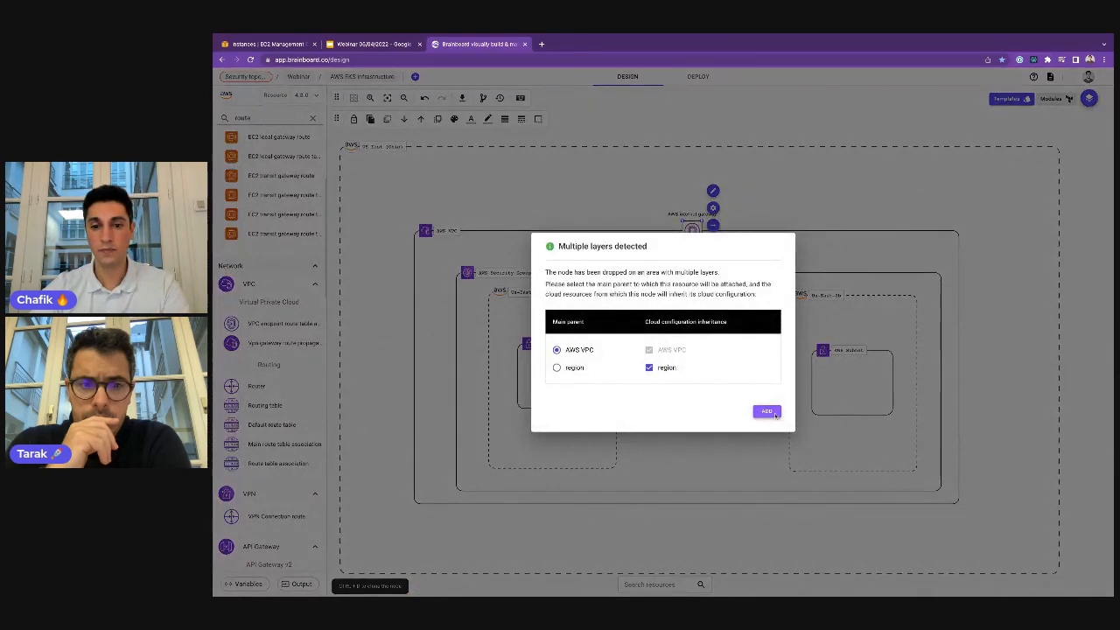
Step: In the routing table's advanced configuration, set the route's Cidr Block to 0.0.0.0/0
click(954, 280)
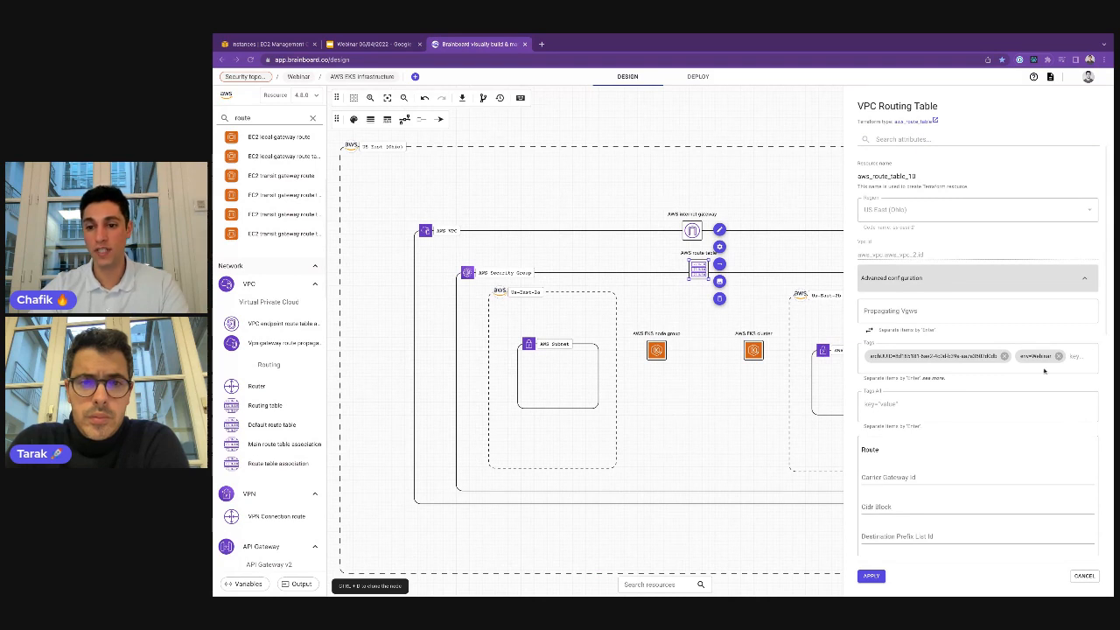
scroll(898, 329, down, 5)
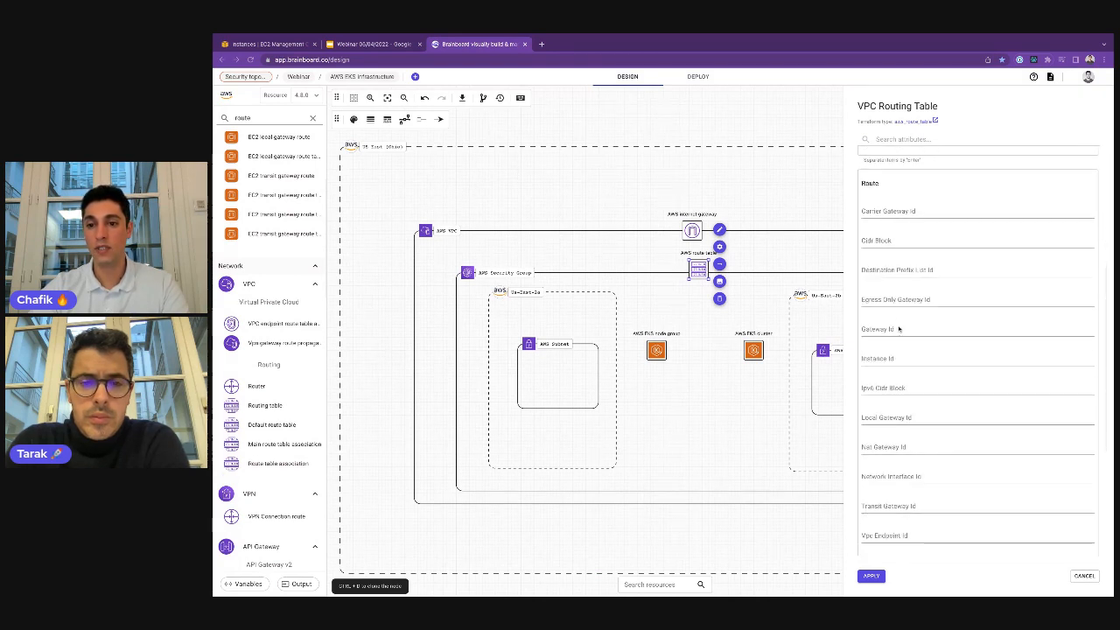
click(903, 240)
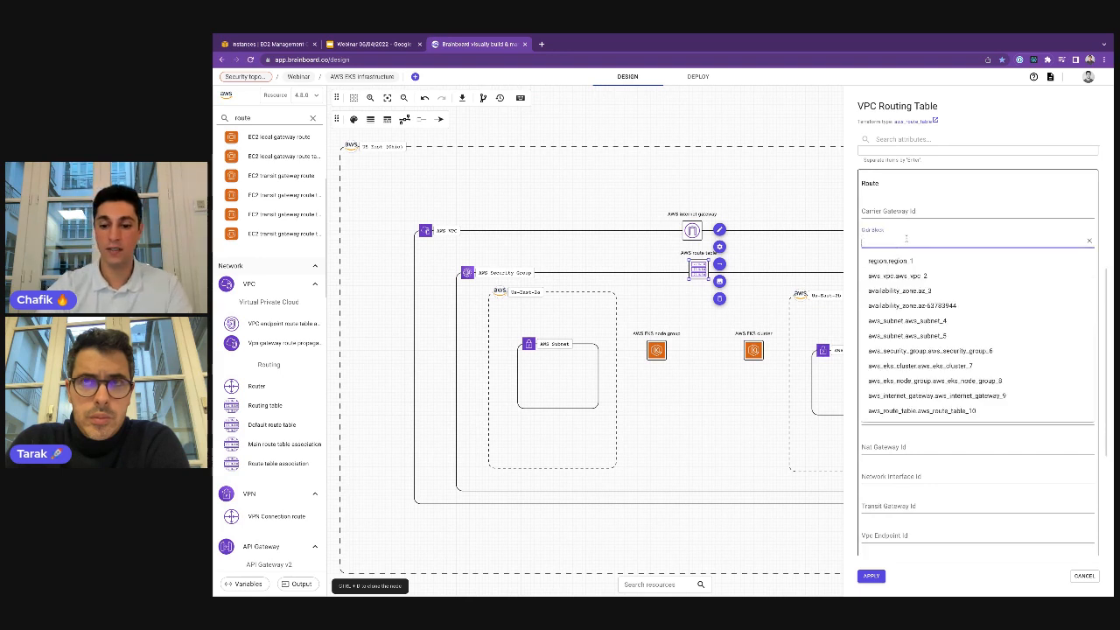
text(0.0.)
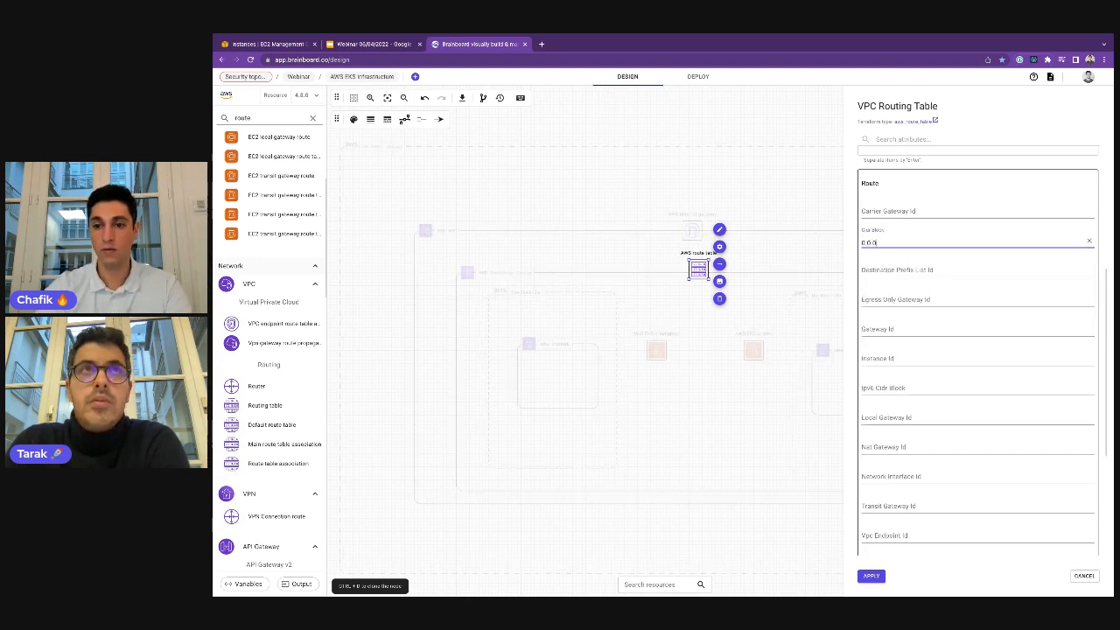
text(0.0/)
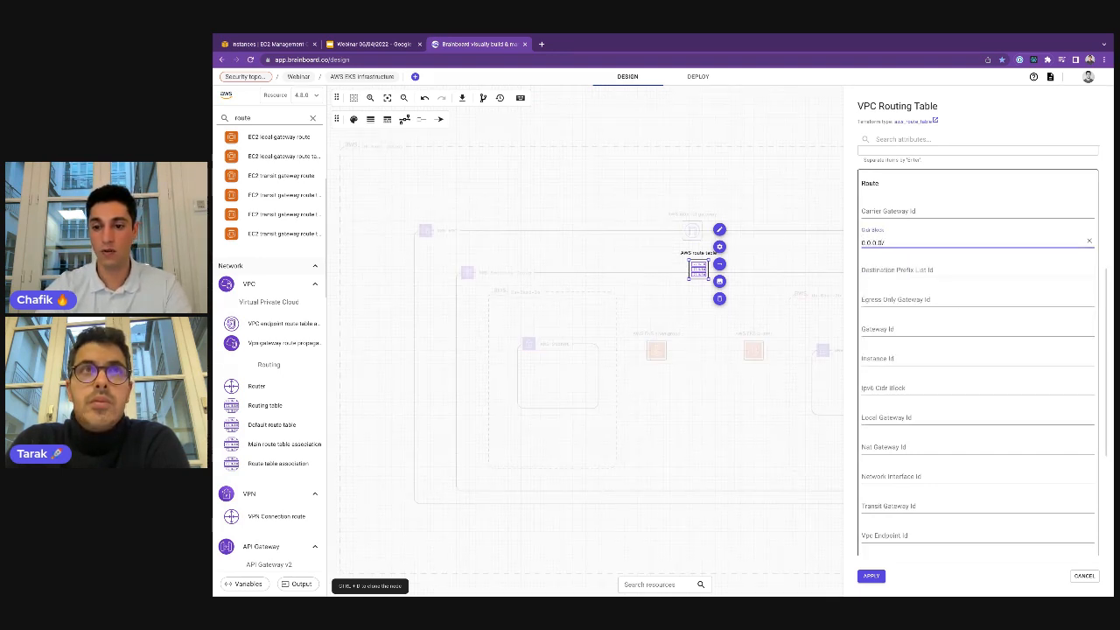
text(0)
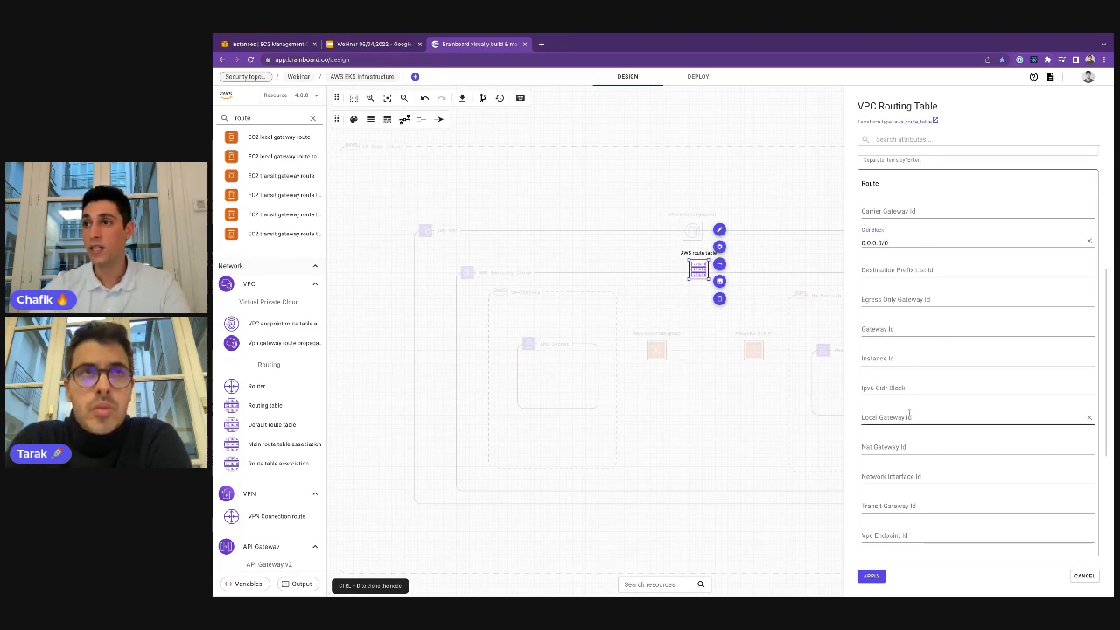
Step: Set the route's Gateway Id to aws_internet_gateway.aws_internet_gateway_9.id and apply the routing table configuration
click(901, 330)
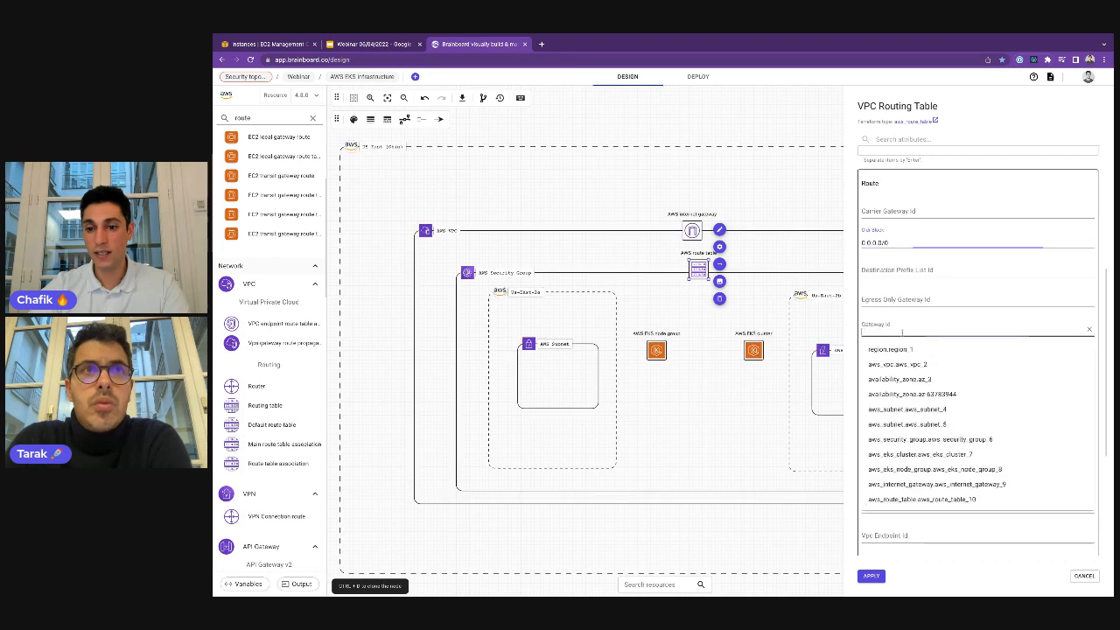
text(gate)
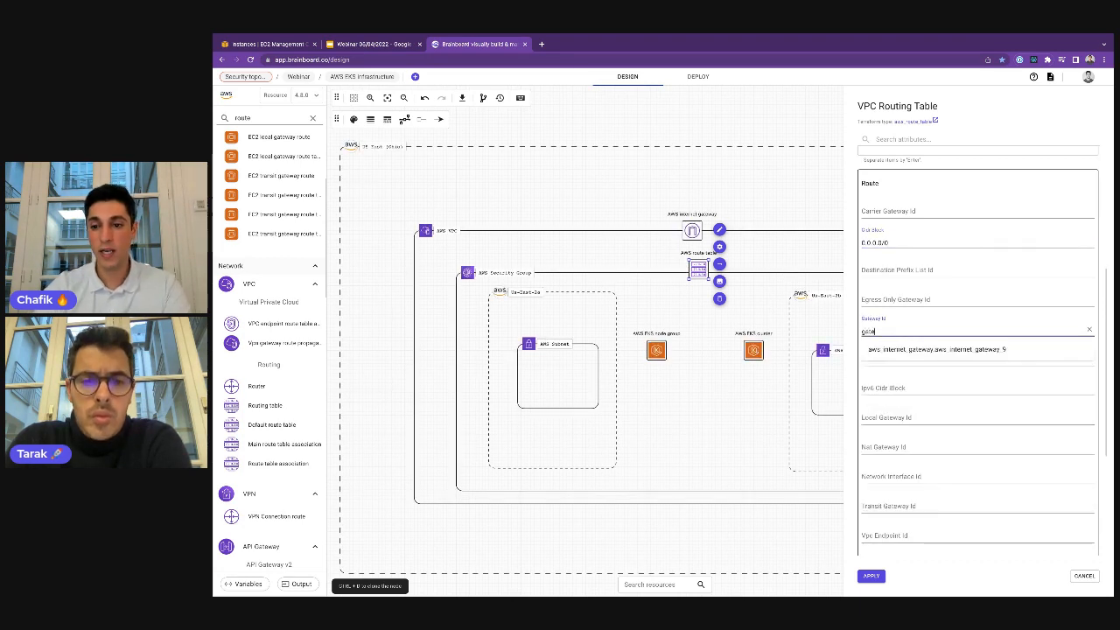
key(Down)
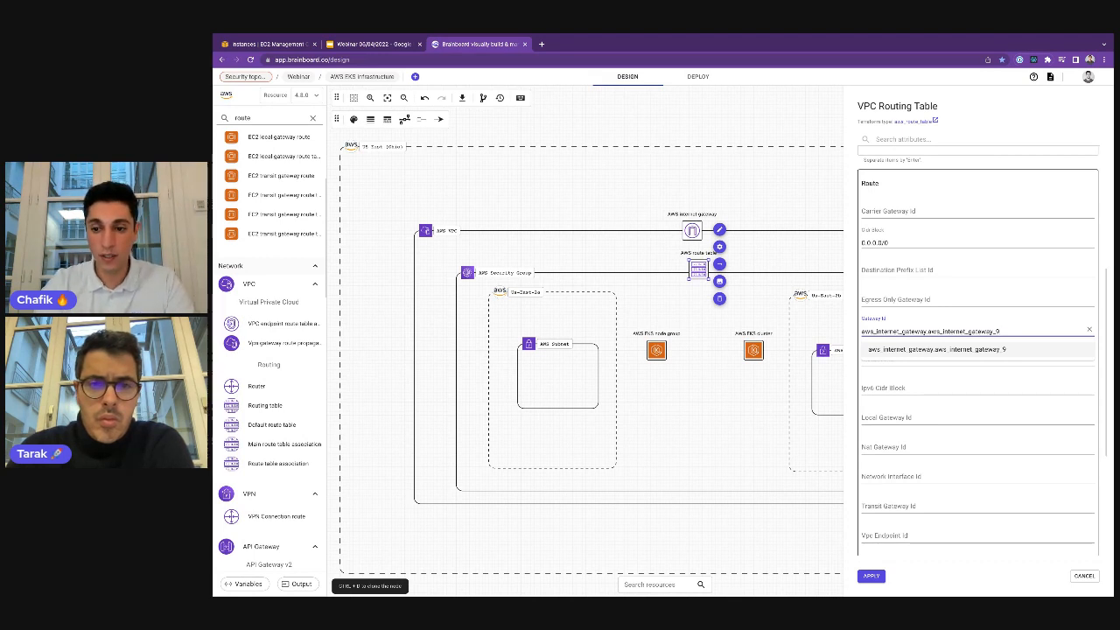
text(.)
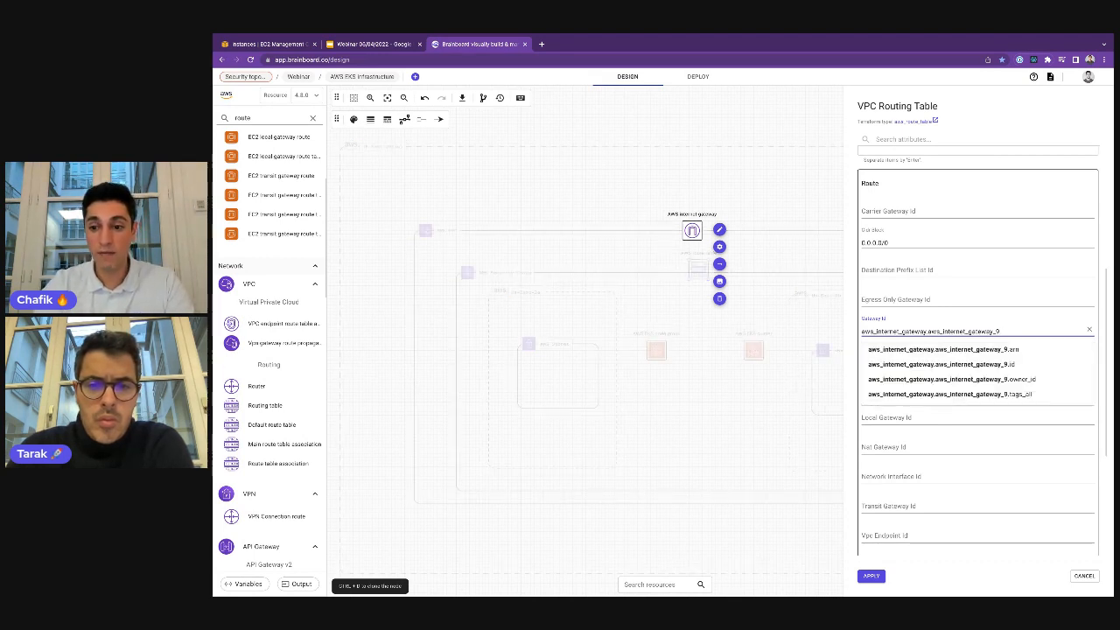
key(Down)
key(Down)
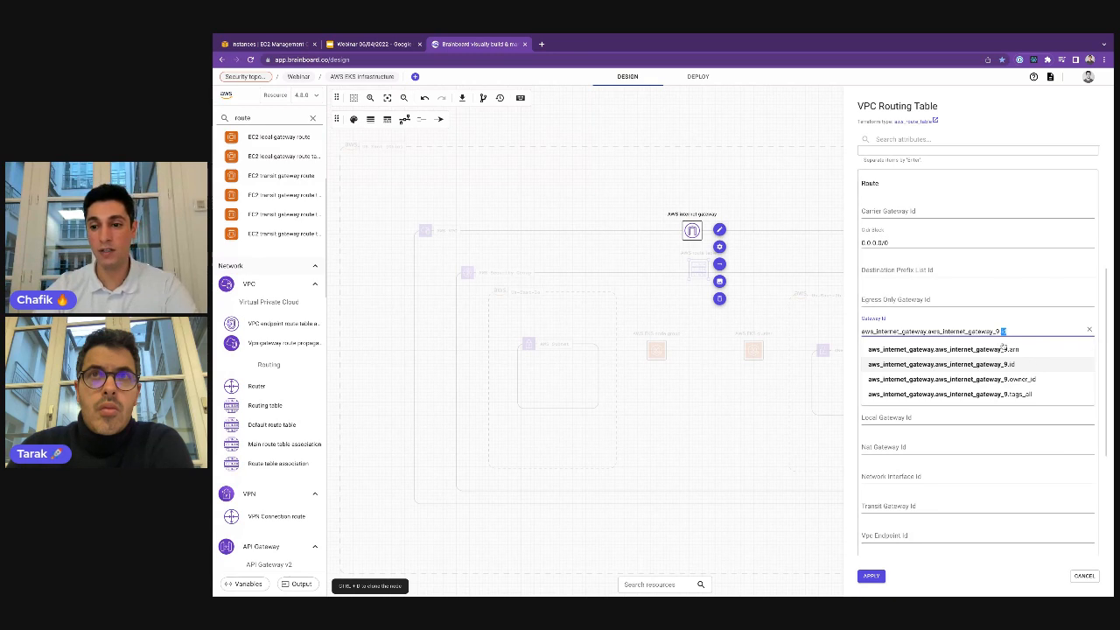
click(1030, 366)
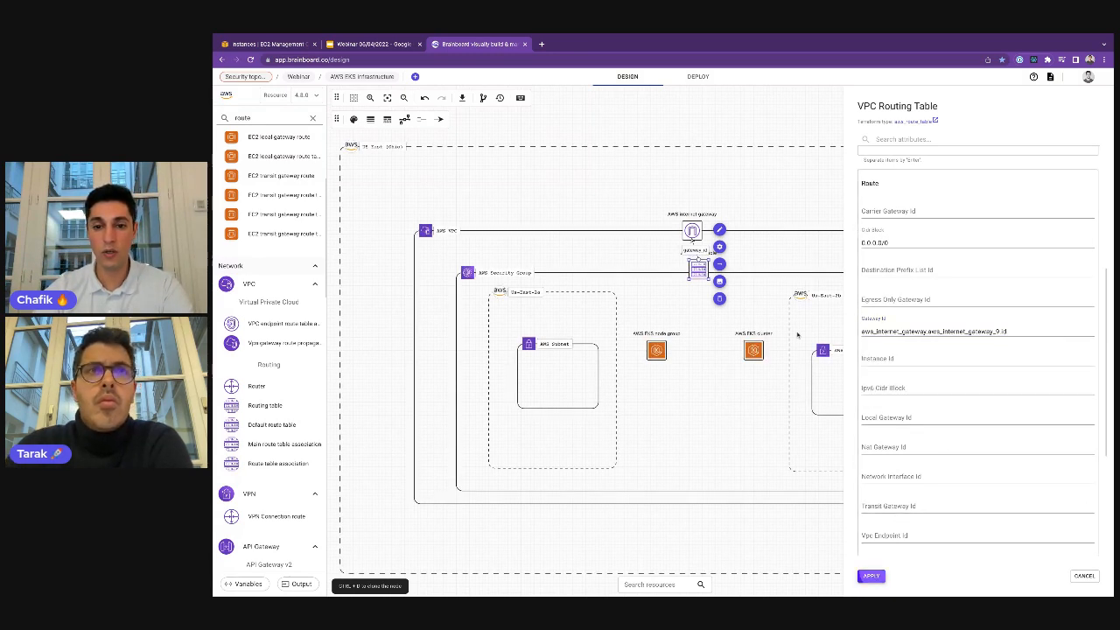
click(876, 574)
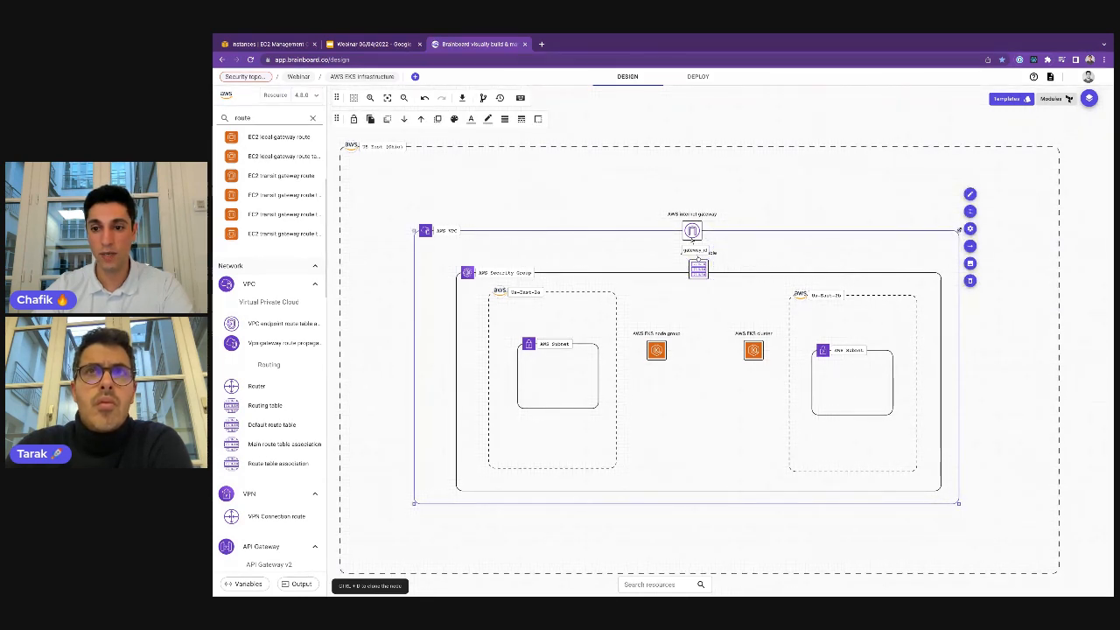
Step: Extend the VPC frame upward and move the internet gateway onto its upper border, directly above the route table
drag(958, 231, 950, 213)
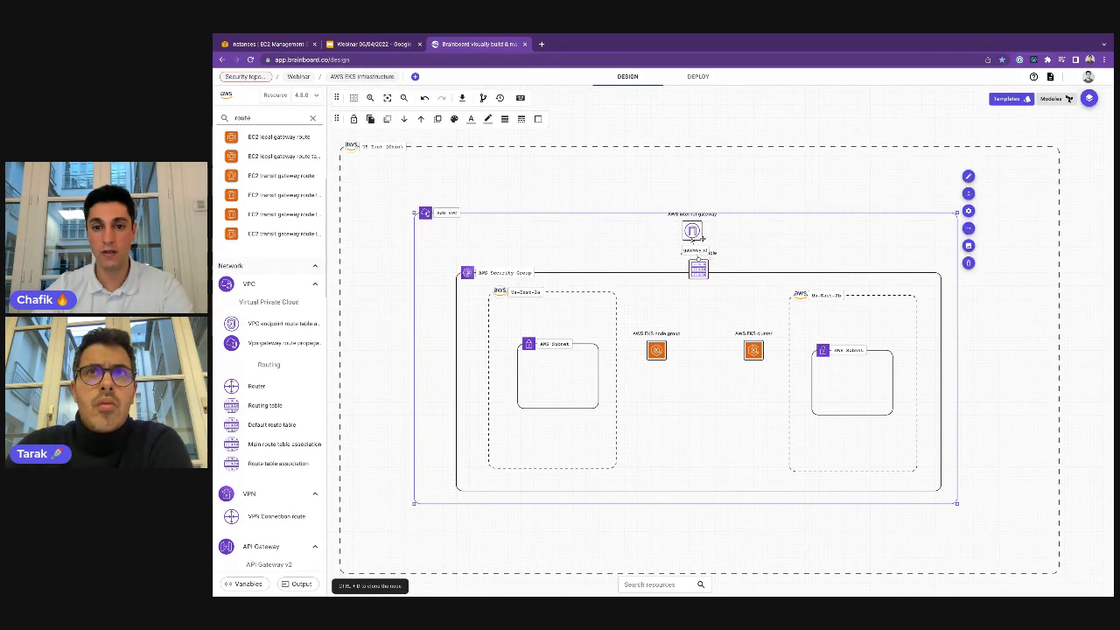
drag(691, 234, 693, 241)
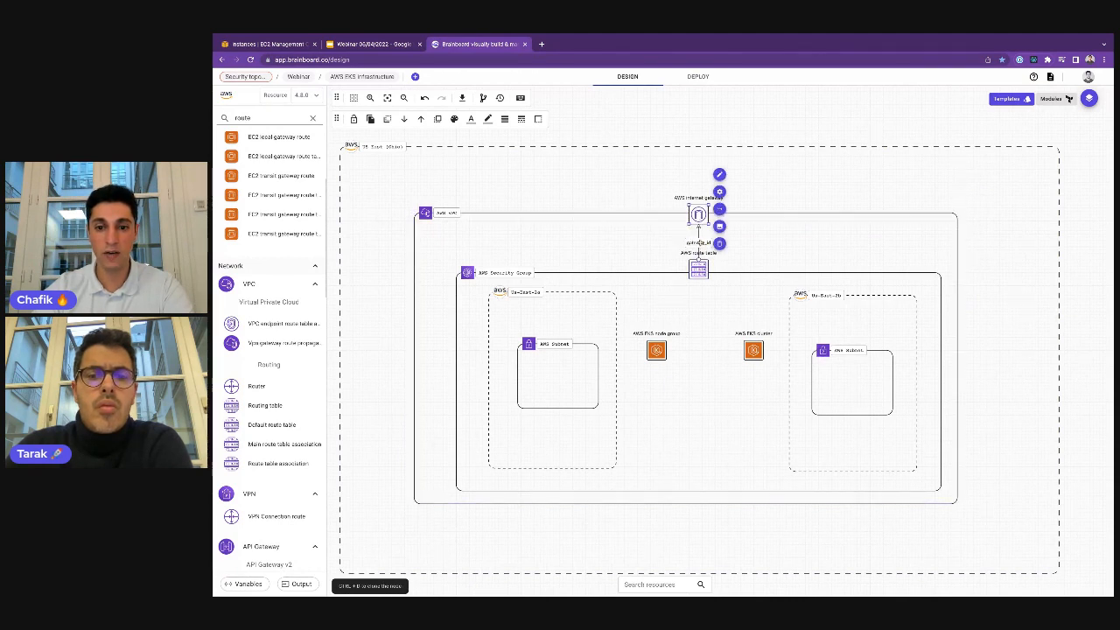
scroll(692, 243, up, 3)
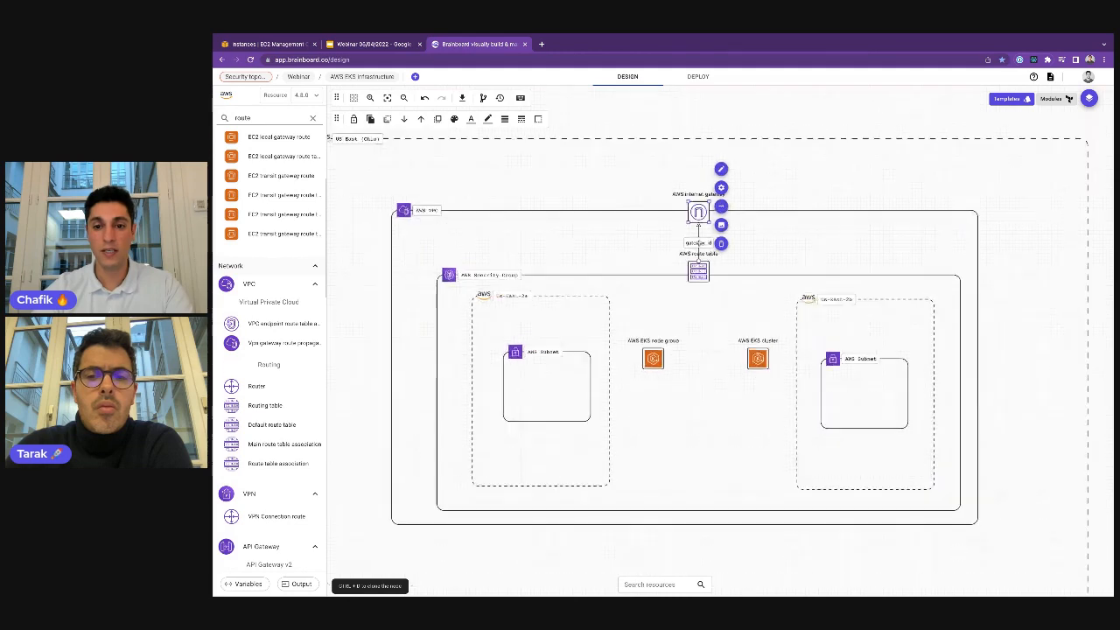
scroll(698, 249, up, 2)
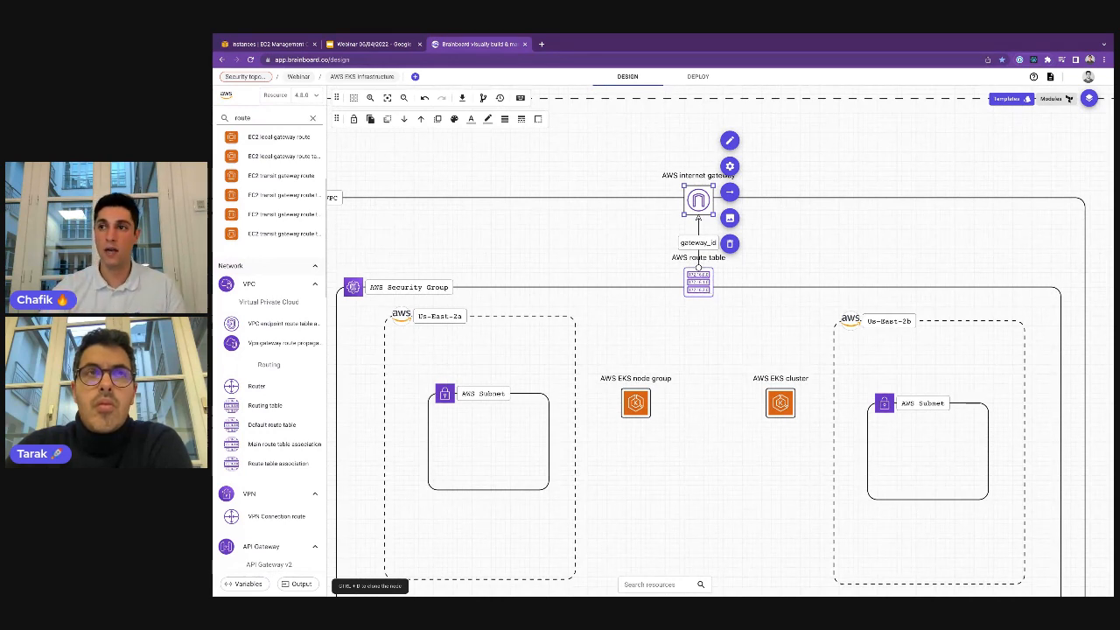
scroll(700, 277, down, 3)
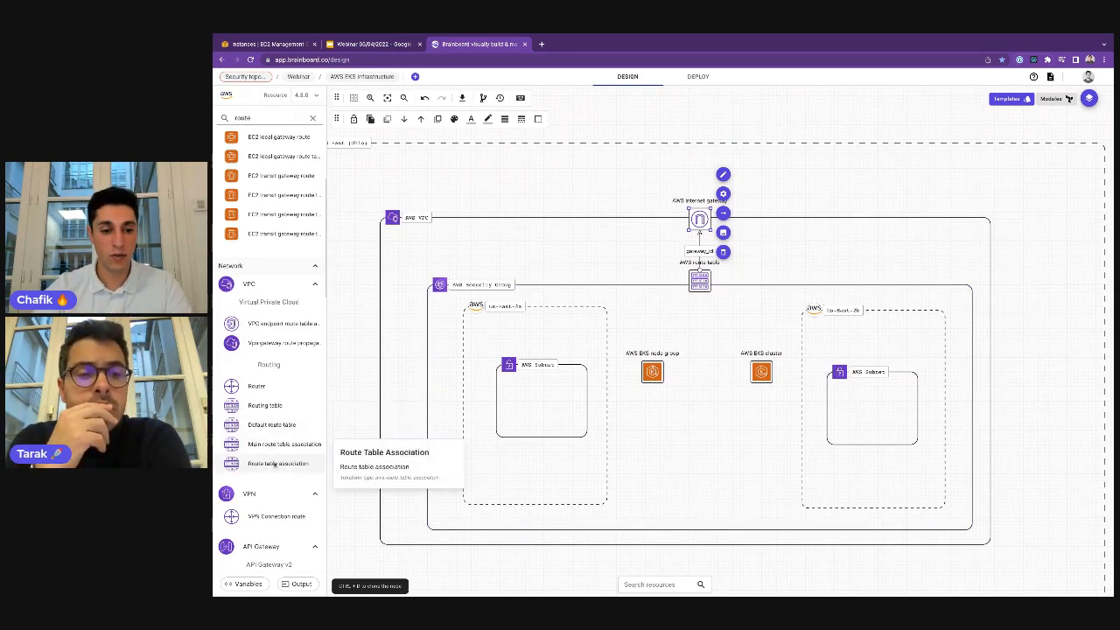
Step: Place a Route table association in the Us-East-2a subnet with AWS security group as main parent, and check its Subnet Id in the advanced configuration
drag(268, 464, 536, 400)
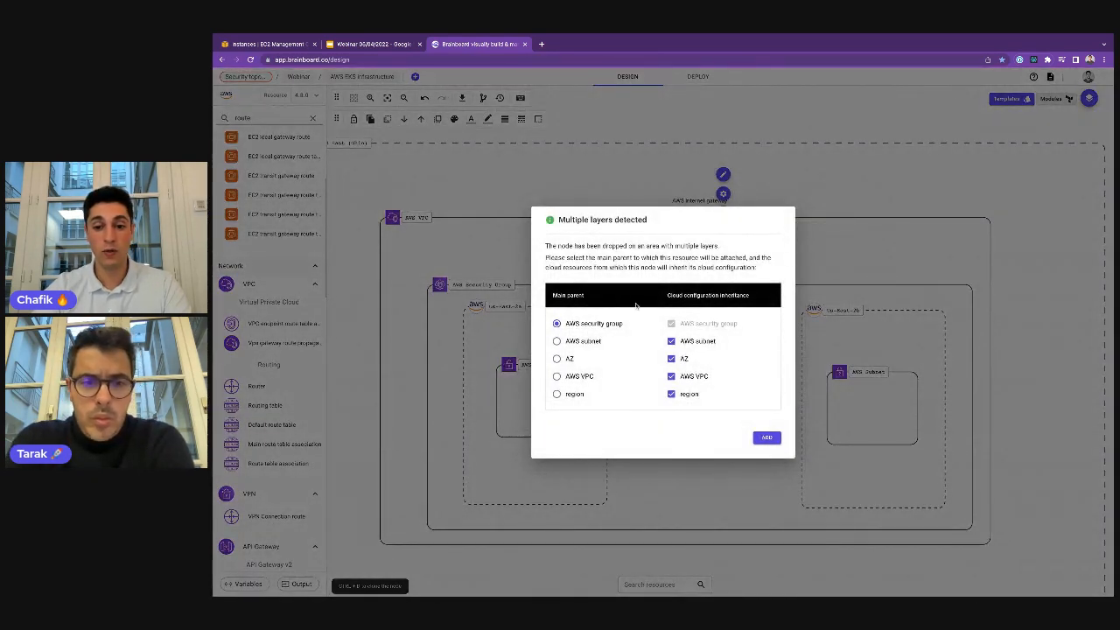
click(763, 439)
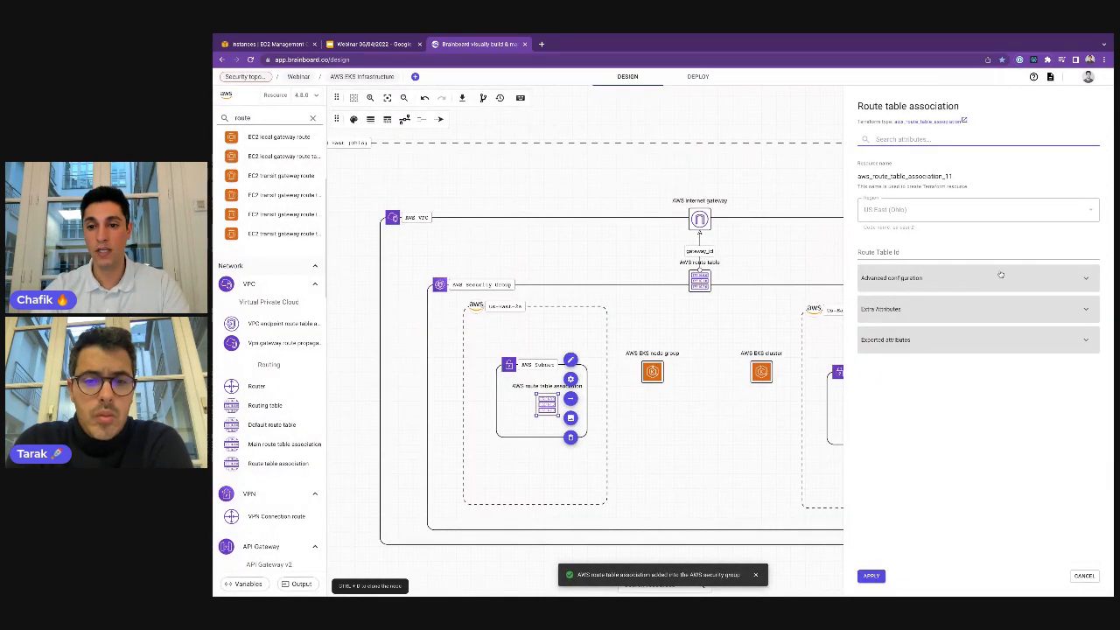
click(999, 277)
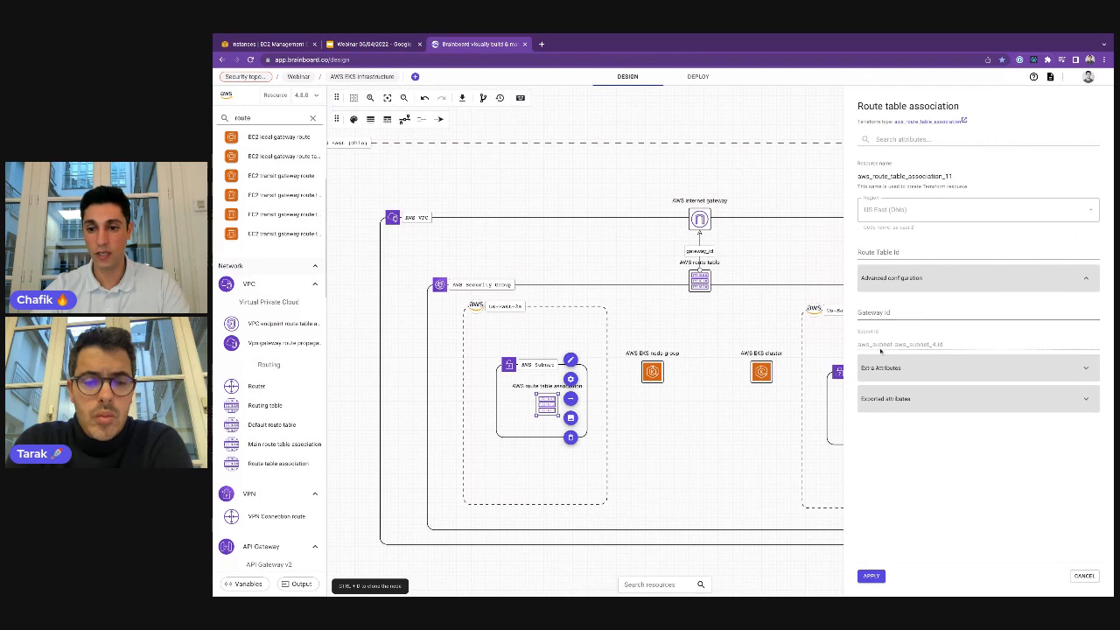
drag(901, 345, 955, 346)
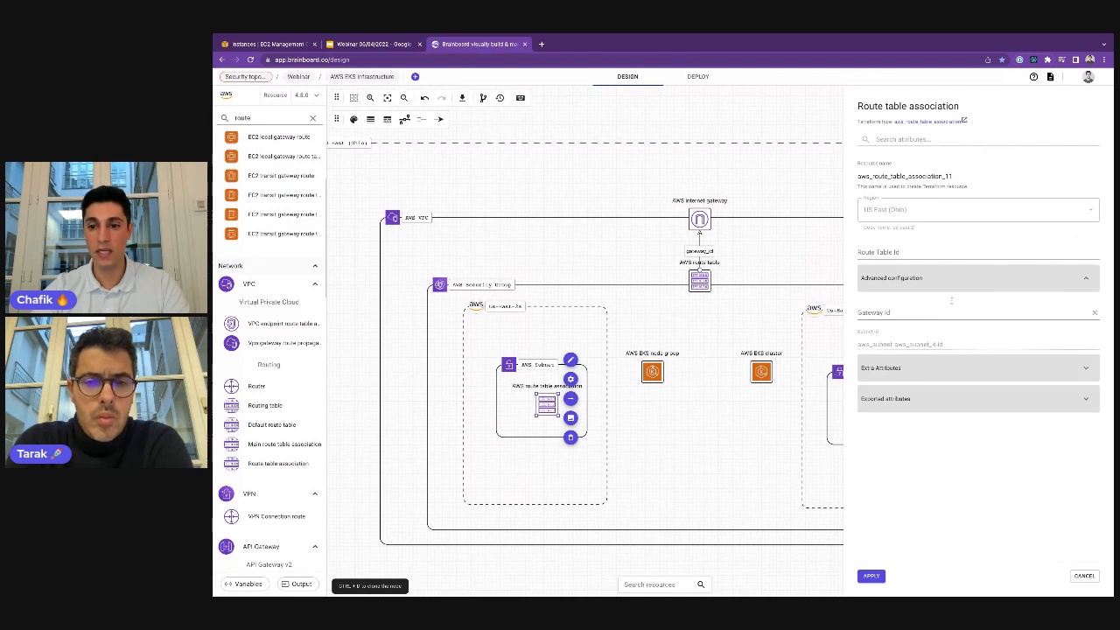
Step: Set the association's Route Table Id to aws_route_table.aws_route_table_10.id, apply it, and adjust the connector's end at the route table
click(928, 253)
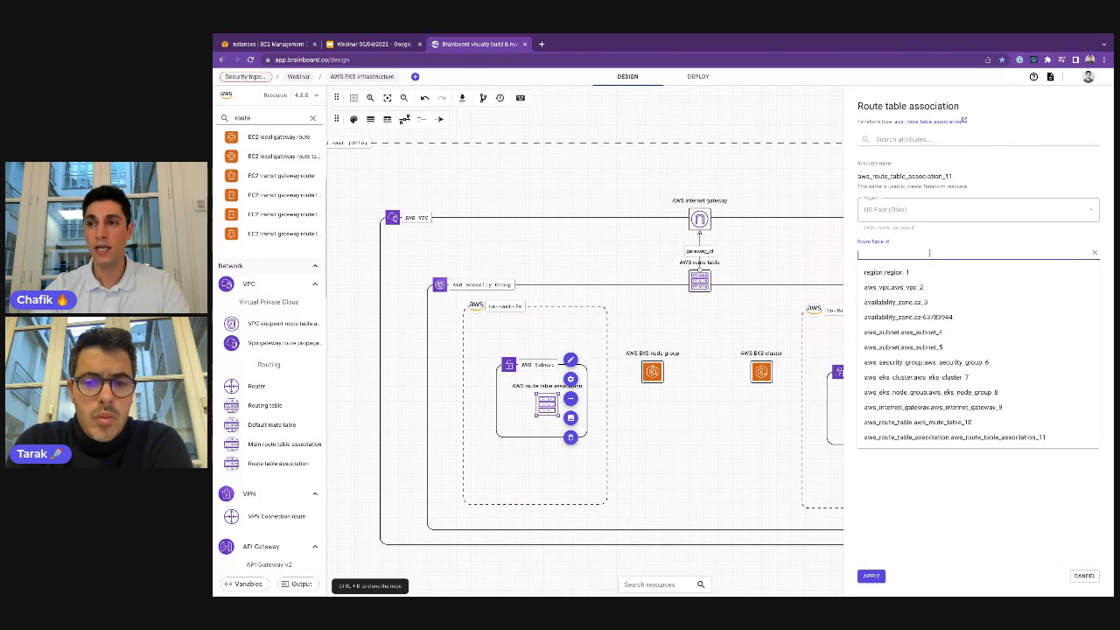
key(super+Tab)
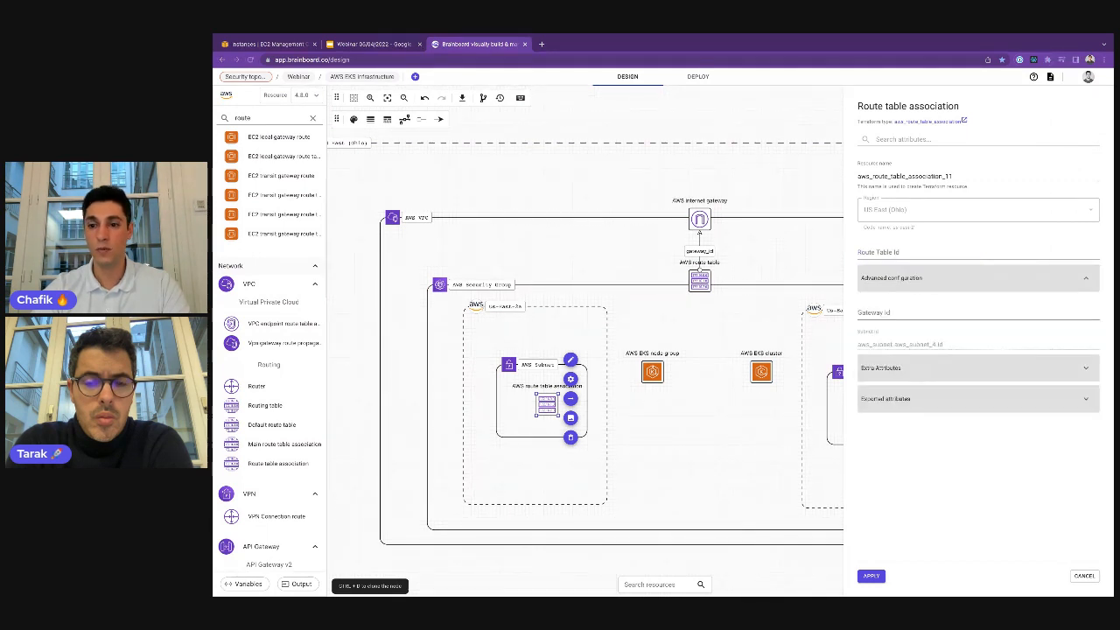
click(944, 255)
text(route)
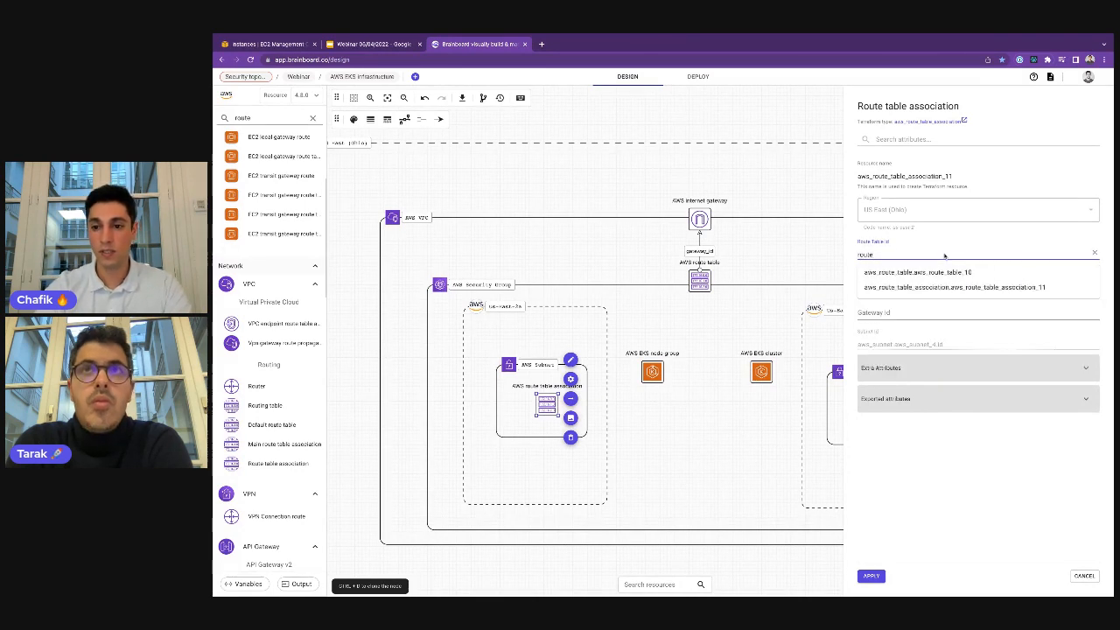
key(Down)
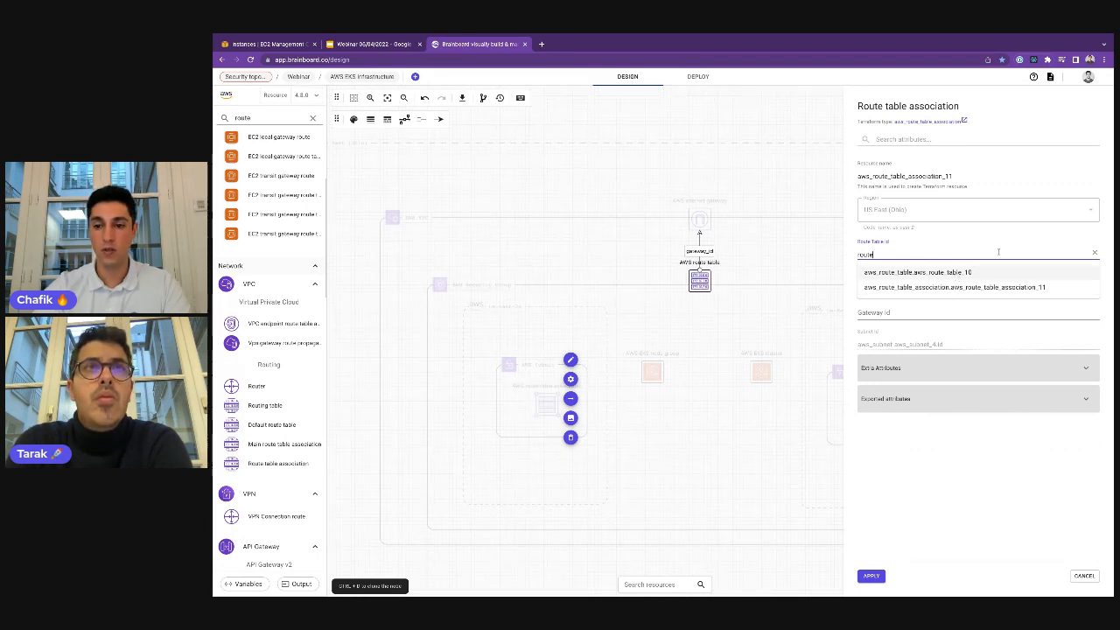
key(Down)
key(Up)
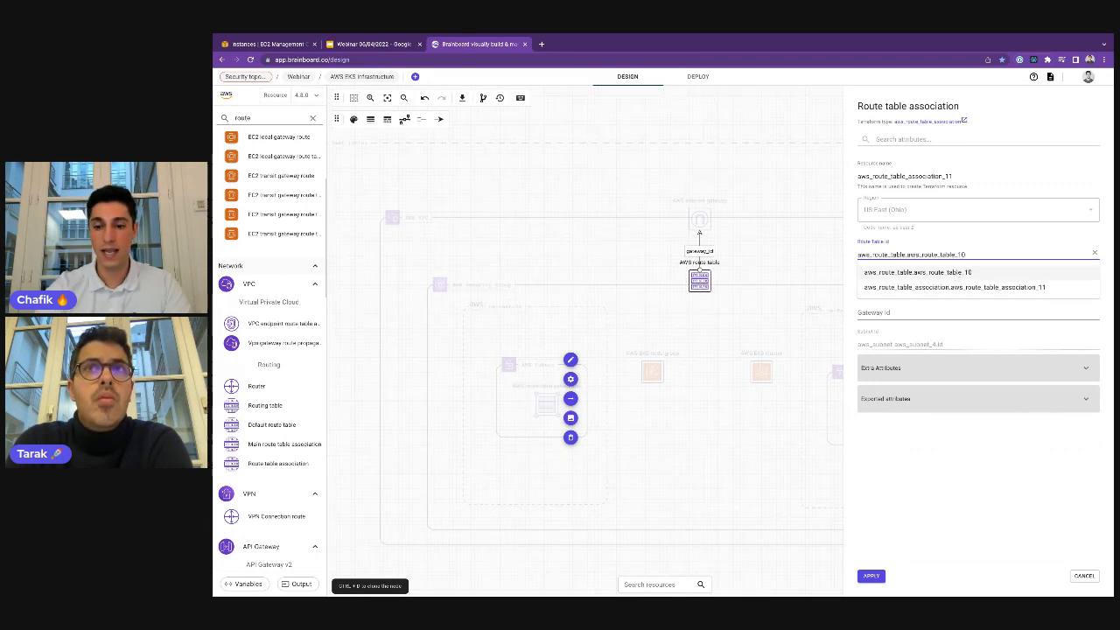
key(Return)
text(.i)
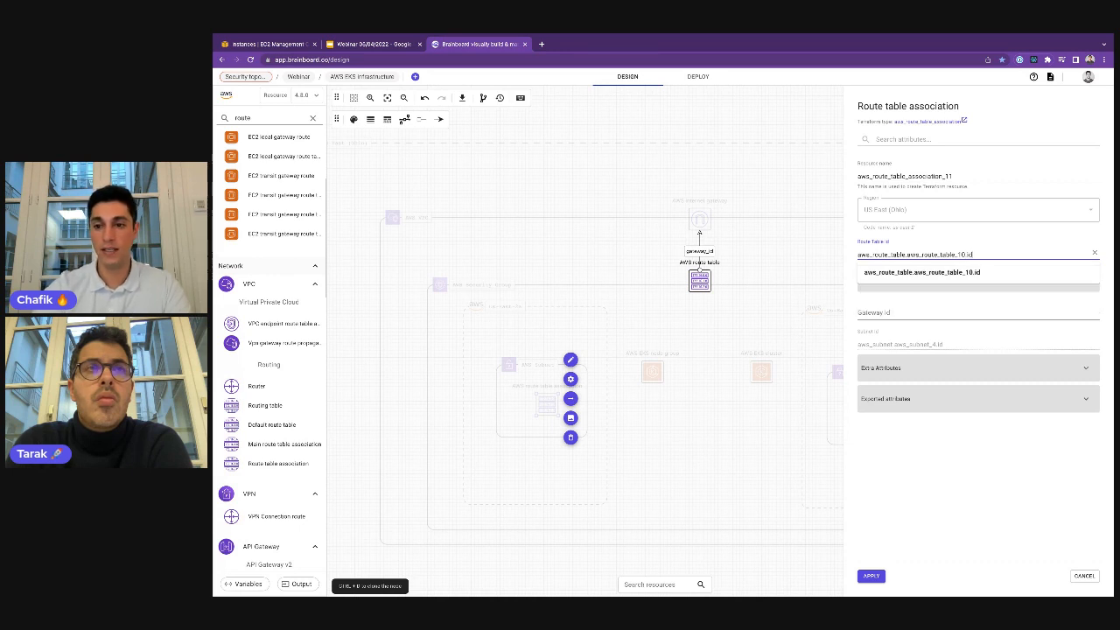
text(d)
key(Down)
key(Return)
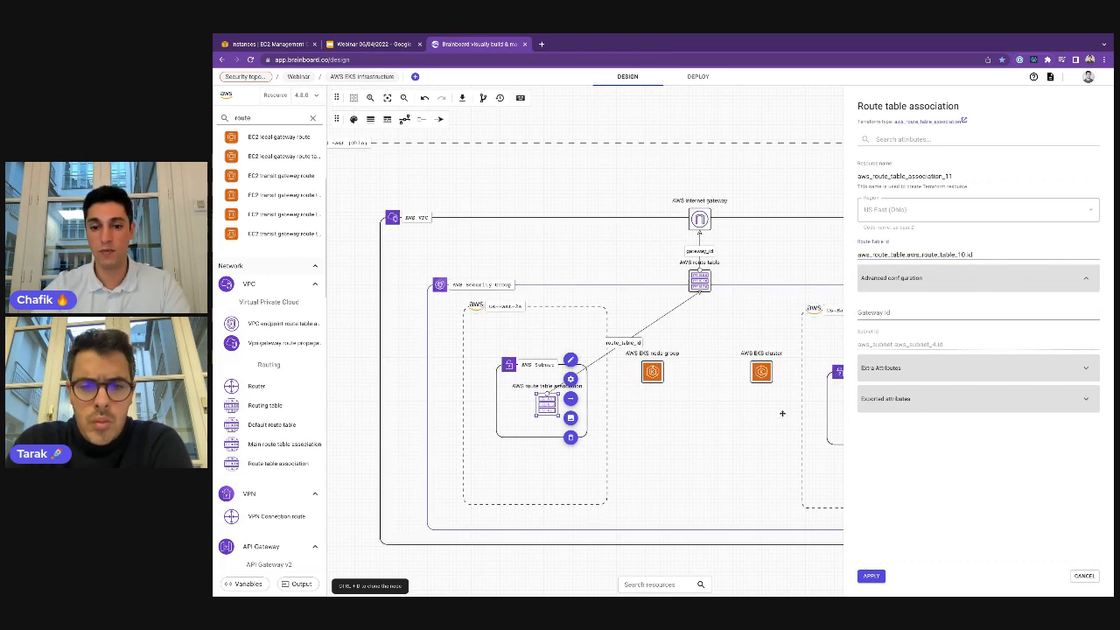
click(871, 576)
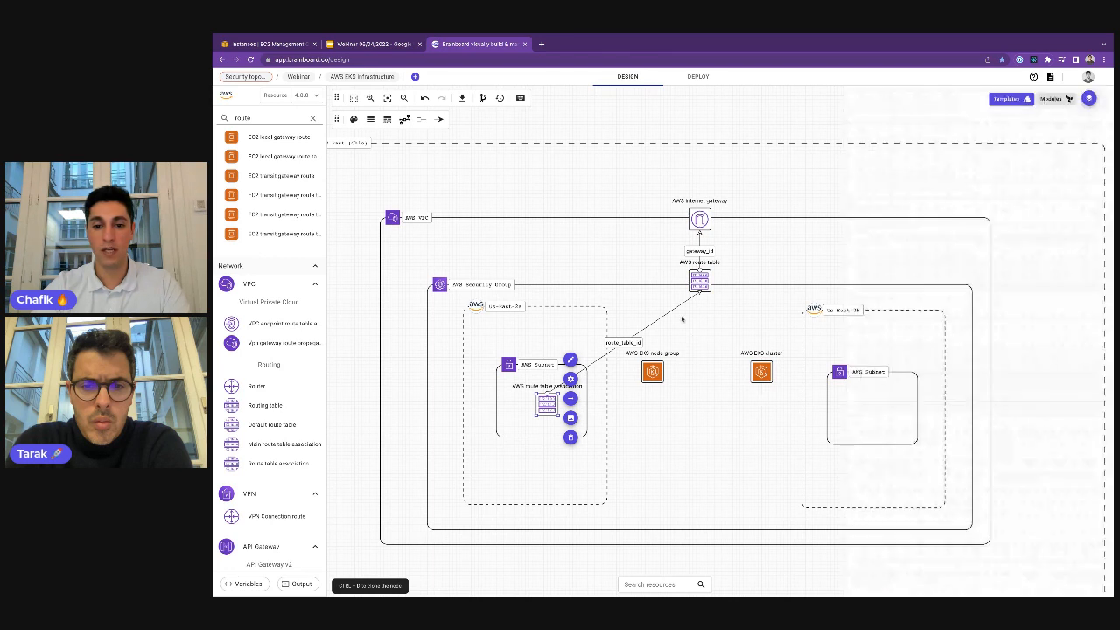
drag(699, 292, 697, 294)
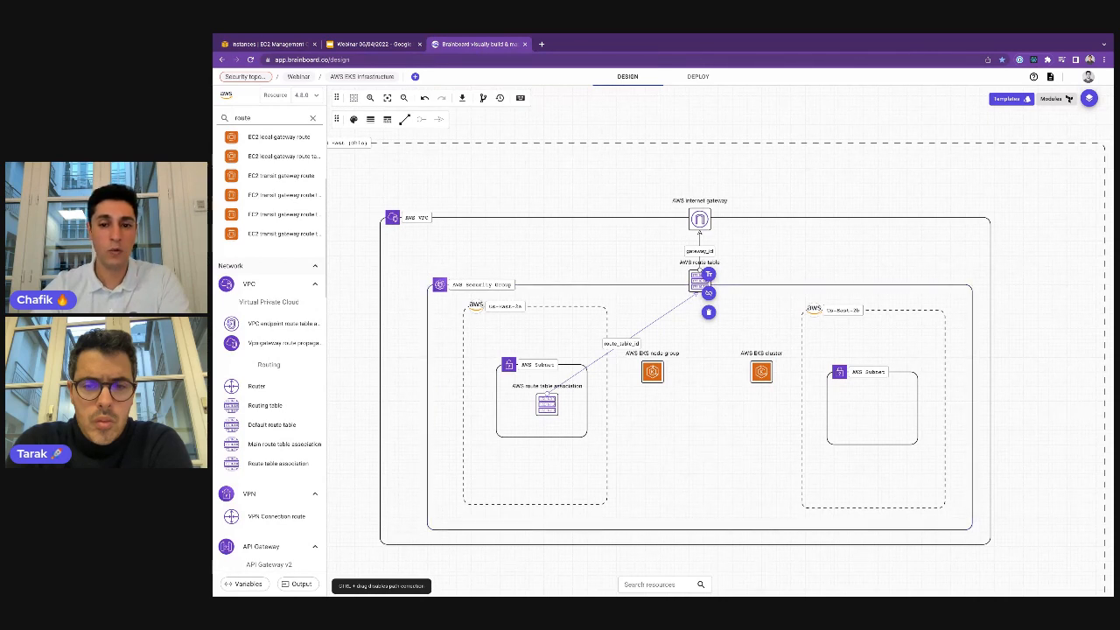
Step: Switch the route_table_id connector of the Us-East-2a association to the right-angled line style
click(404, 119)
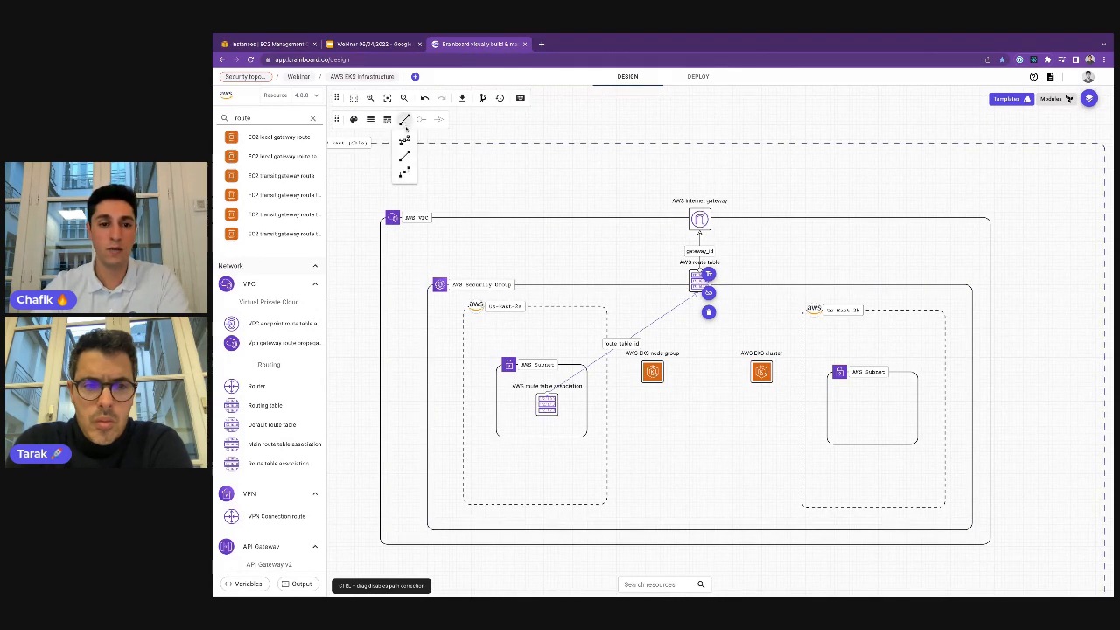
click(404, 174)
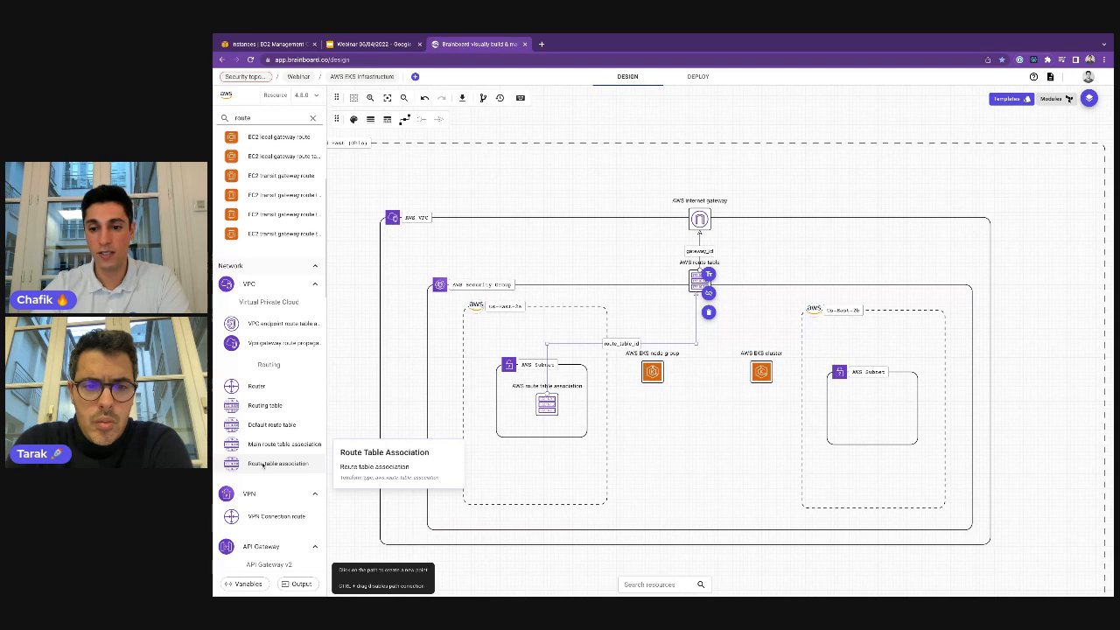
Step: Place a Route table association in the Us-East-2b subnet with AWS security group as main parent and Route Table Id aws_route_table.aws_route_table_10.id
drag(263, 465, 871, 406)
click(767, 437)
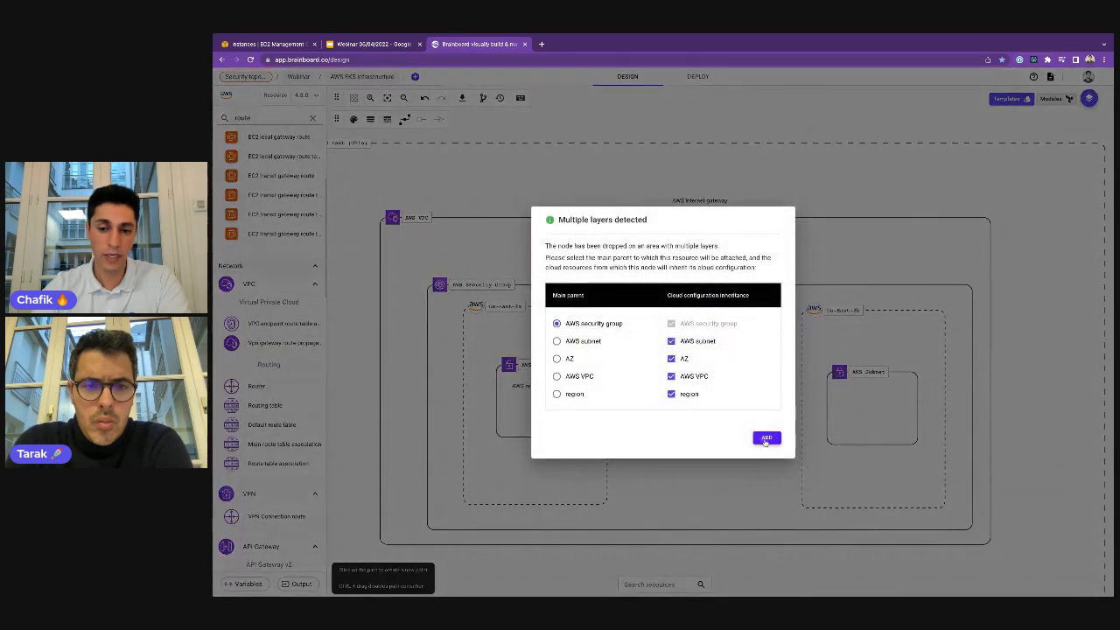
click(977, 251)
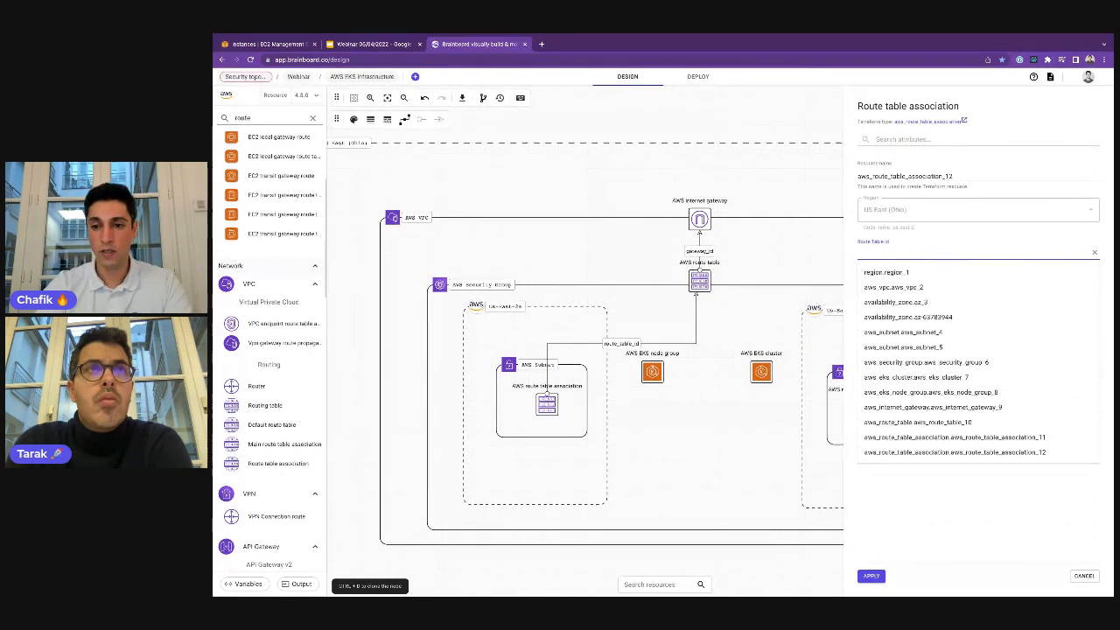
text(route)
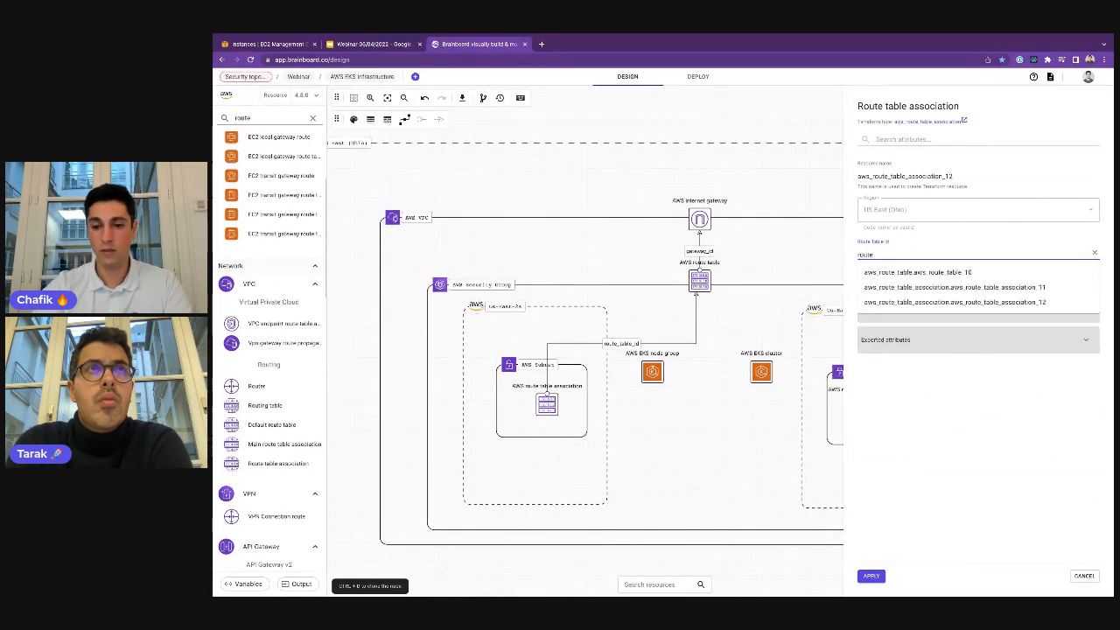
key(Down)
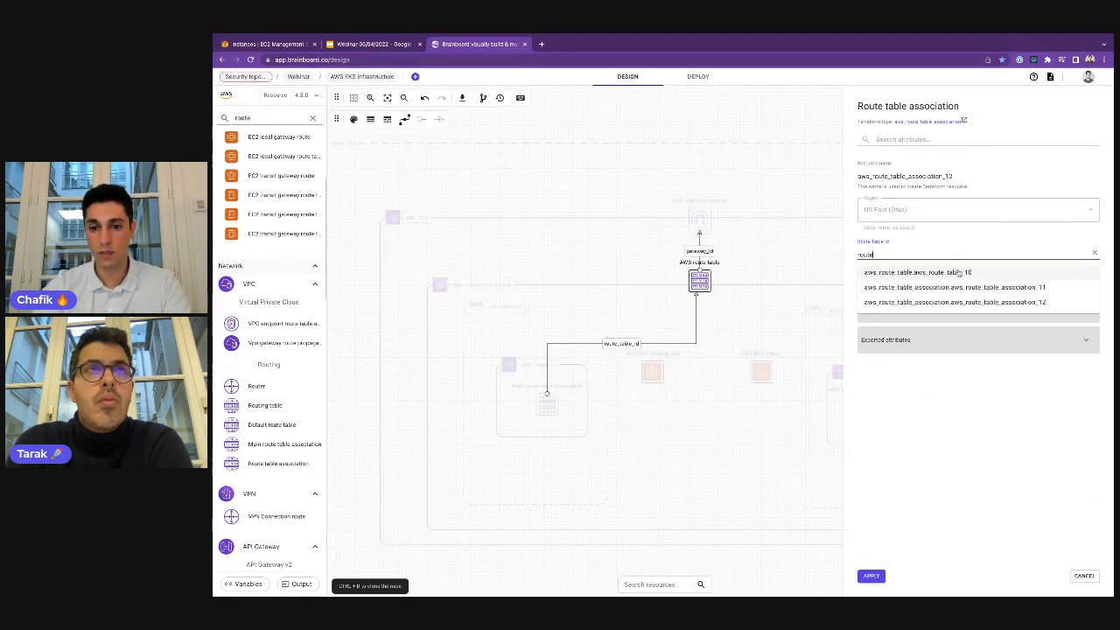
key(Down)
key(Up)
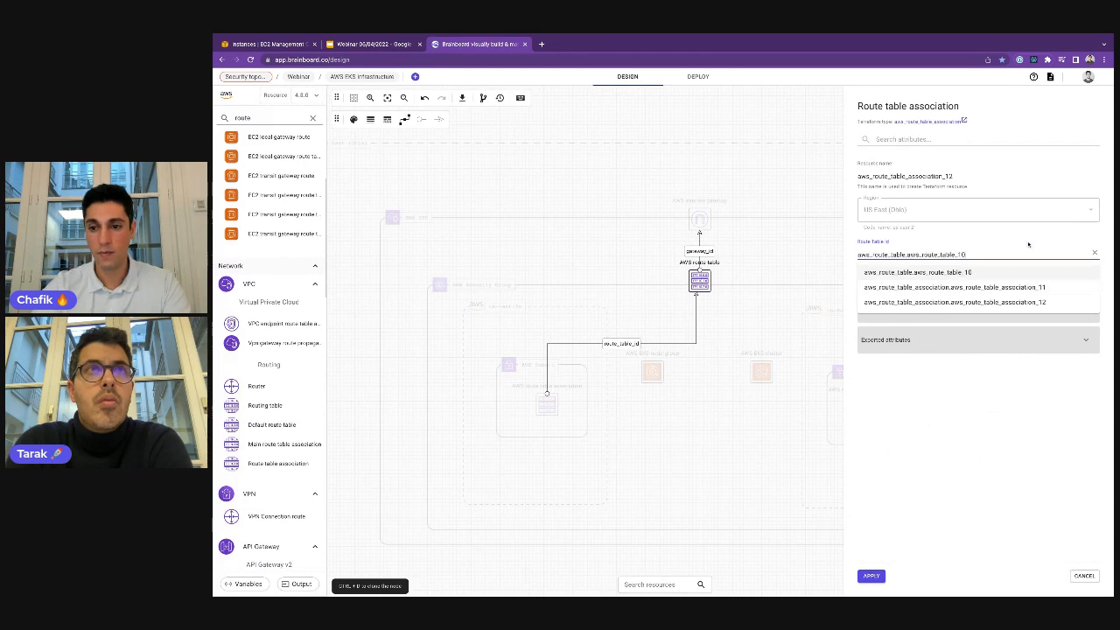
text(.id)
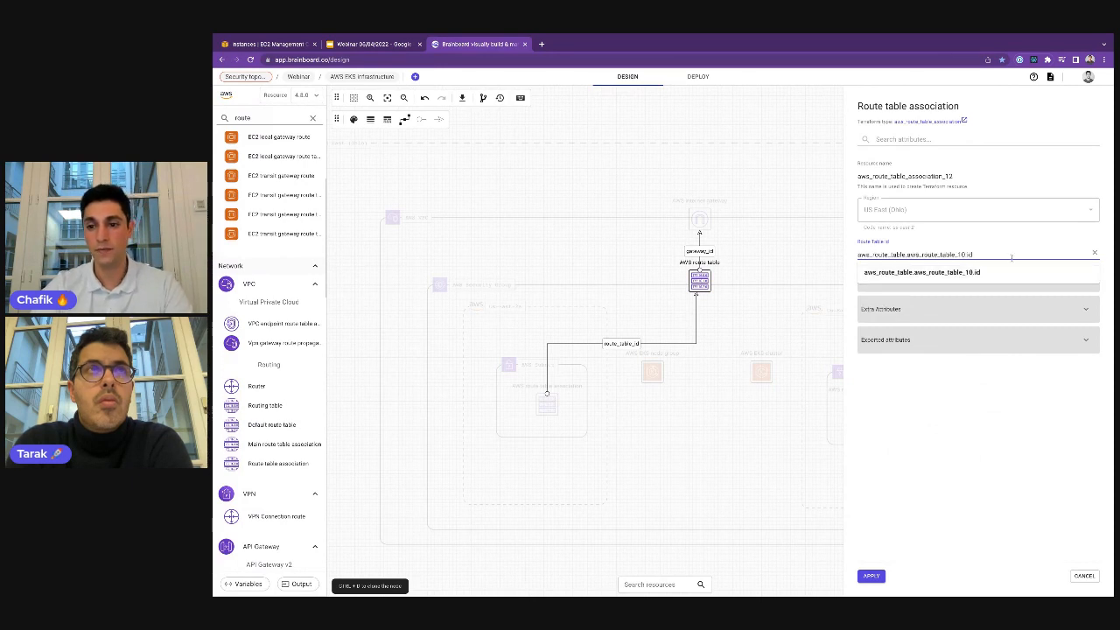
click(985, 274)
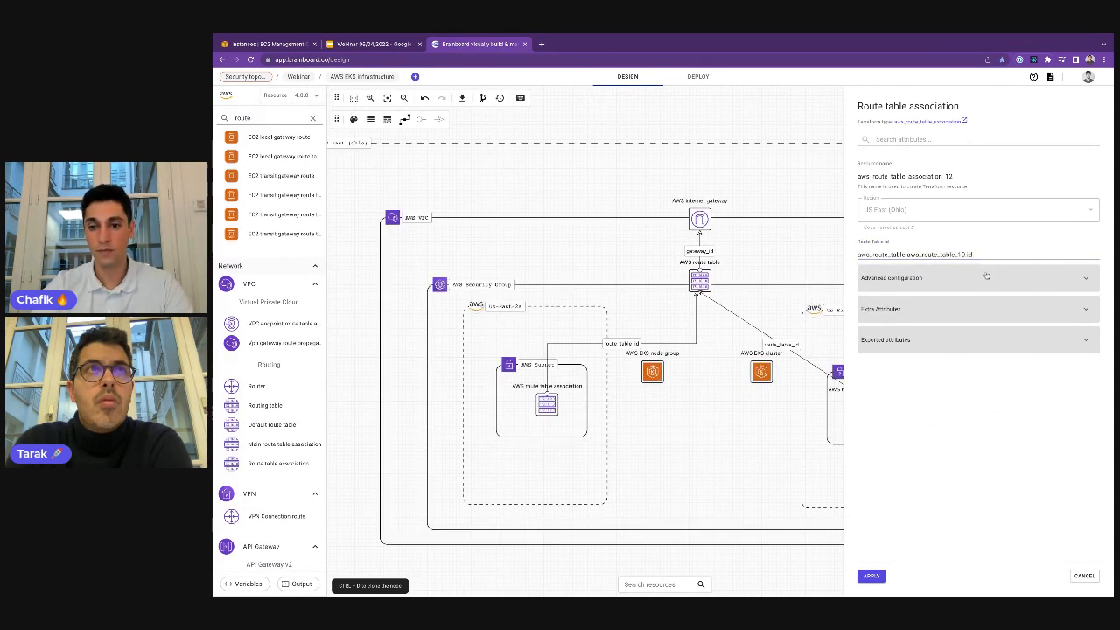
click(870, 575)
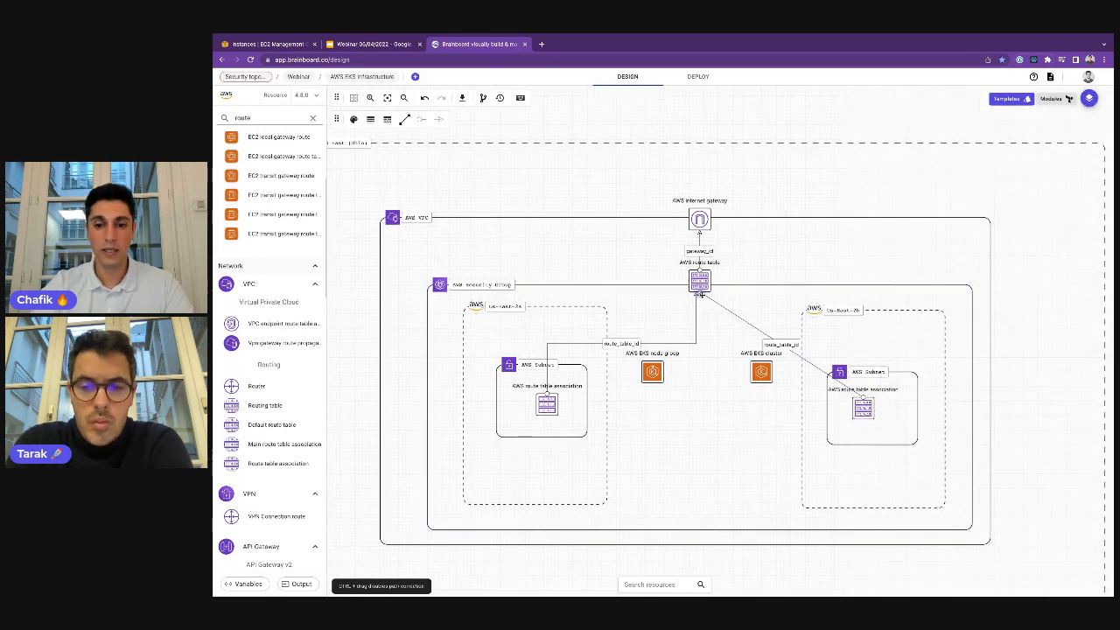
Step: Switch the Us-East-2b association's connector to right-angled style, adjust its end at the route table, and shift the association to the subnet's centre
click(404, 120)
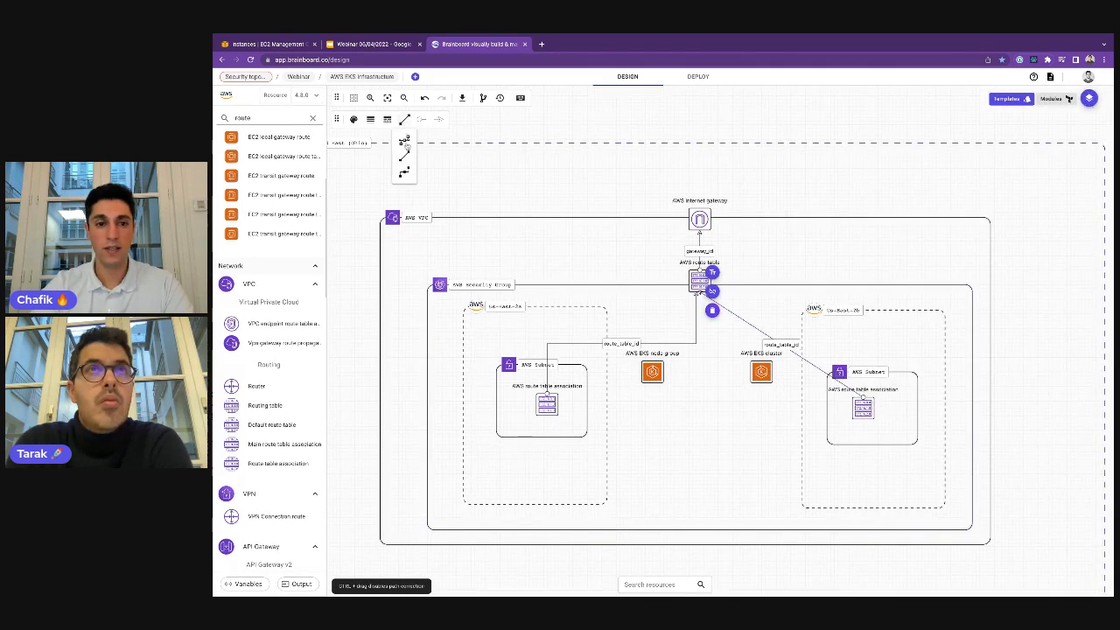
click(405, 172)
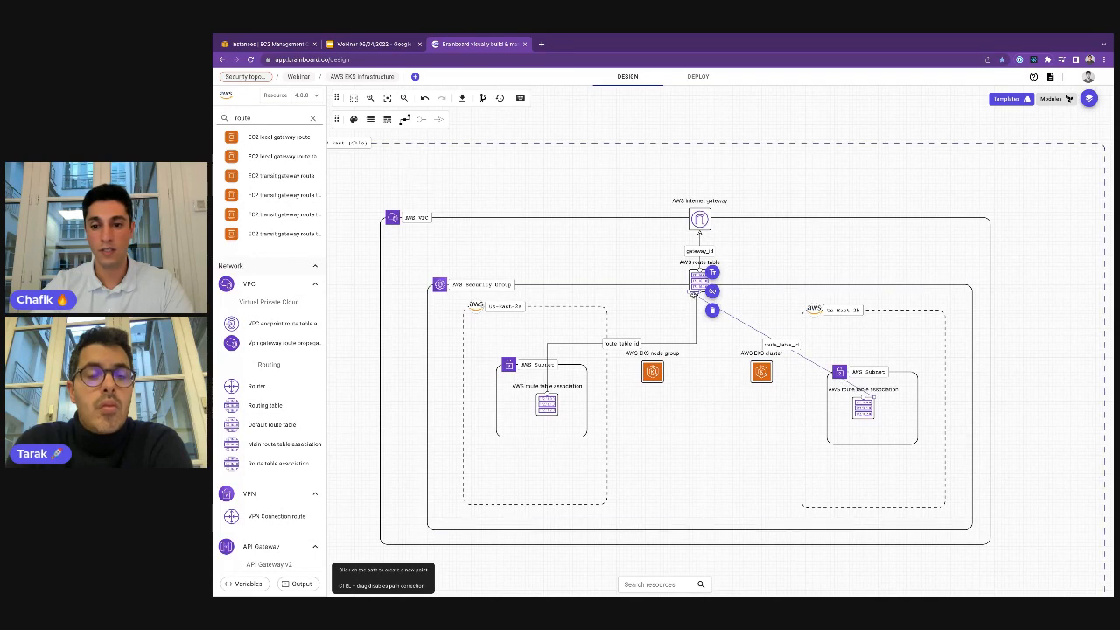
drag(694, 295, 698, 295)
drag(865, 407, 873, 405)
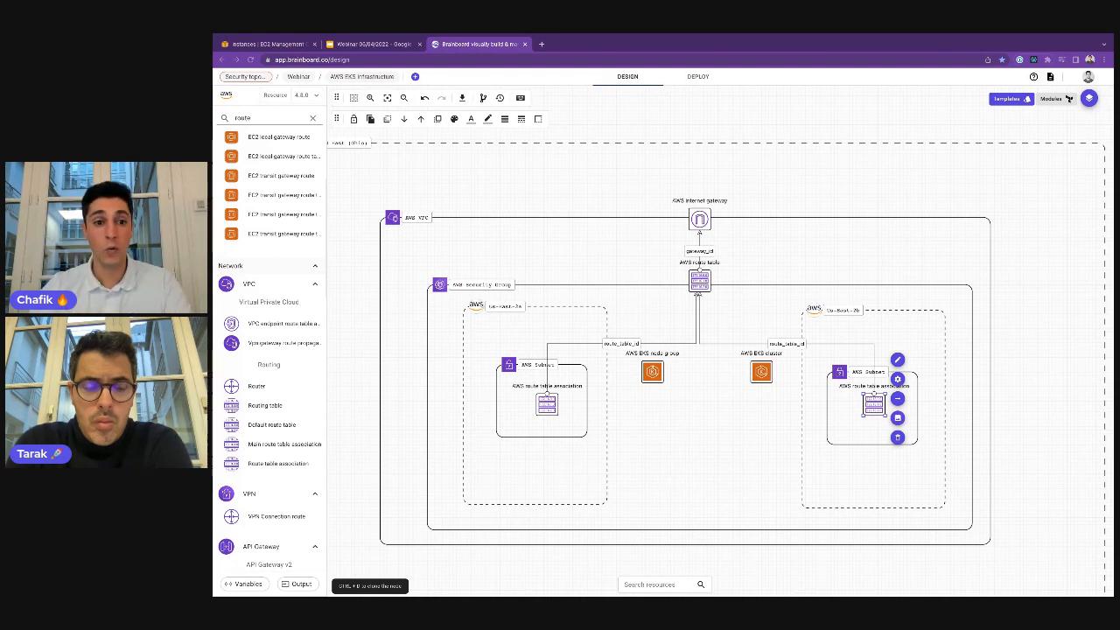
Step: Search the resources for "iam role" and place an IAM role above the VPC frame, near its upper-left corner
double_click(260, 118)
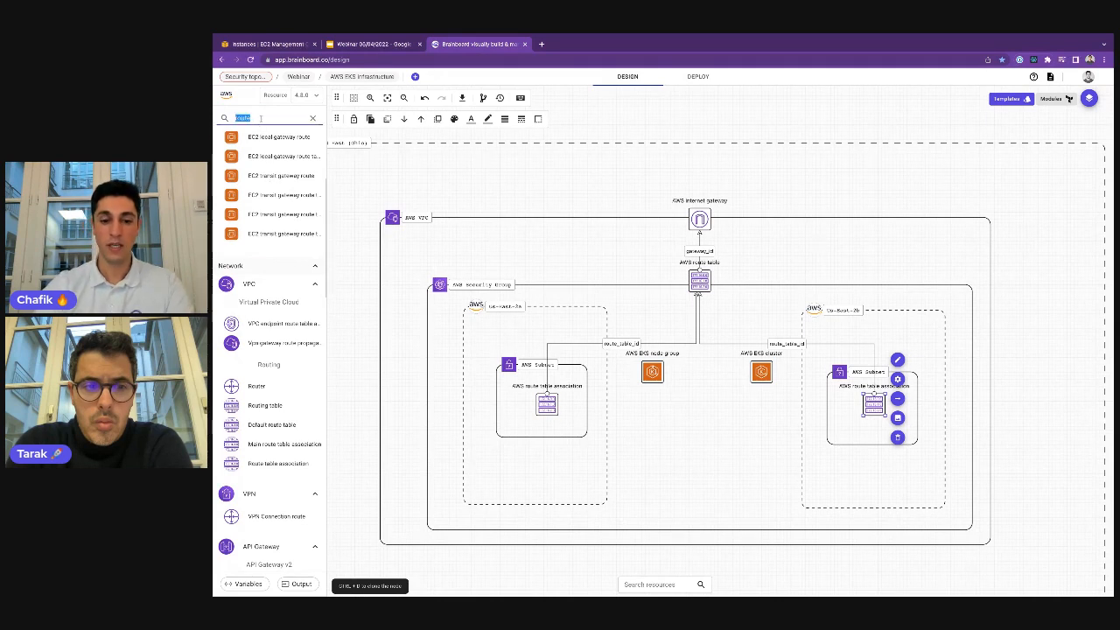
text(iam role)
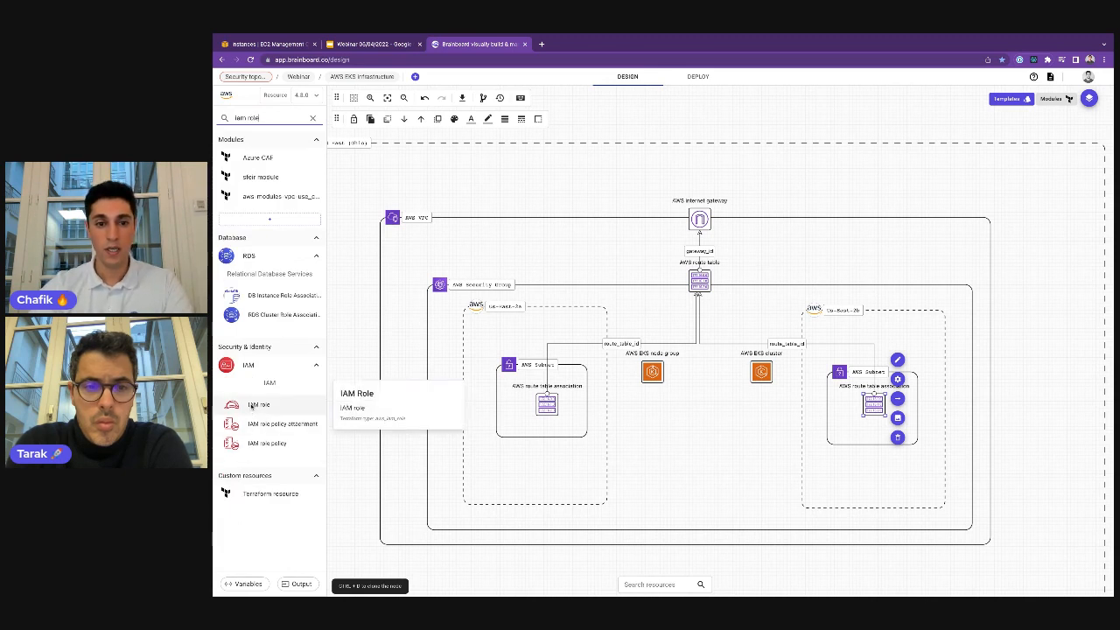
drag(231, 404, 499, 190)
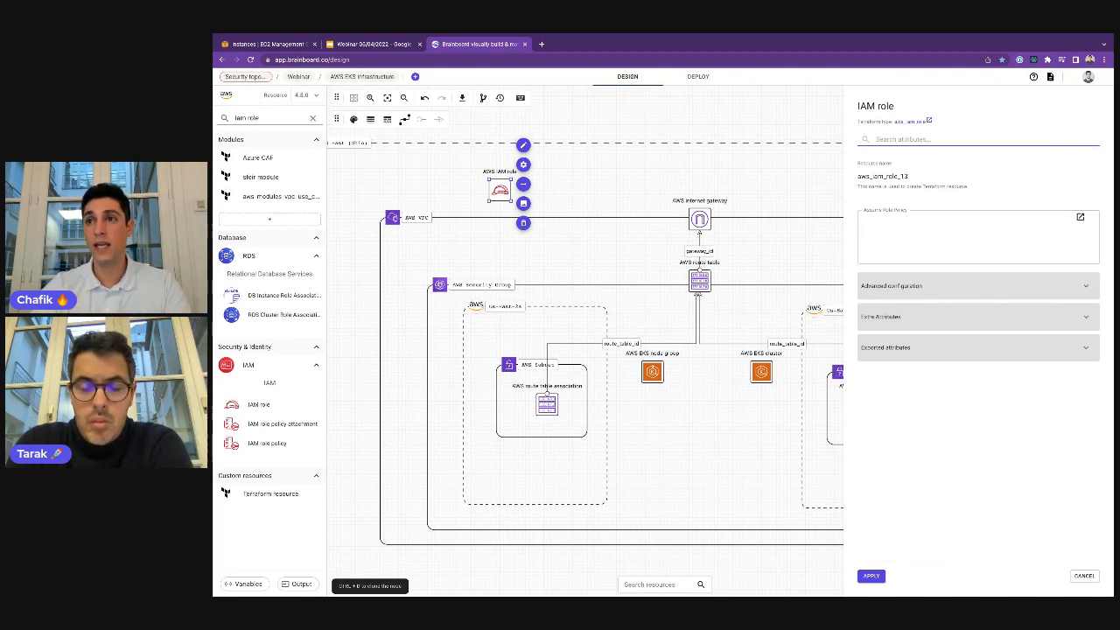
Step: Fill the IAM role's Assume Role Policy with a POLICY block, version 2012-10-17, allowing sts:AssumeRole for the service ec2.amazonaws.com
key(super+Tab)
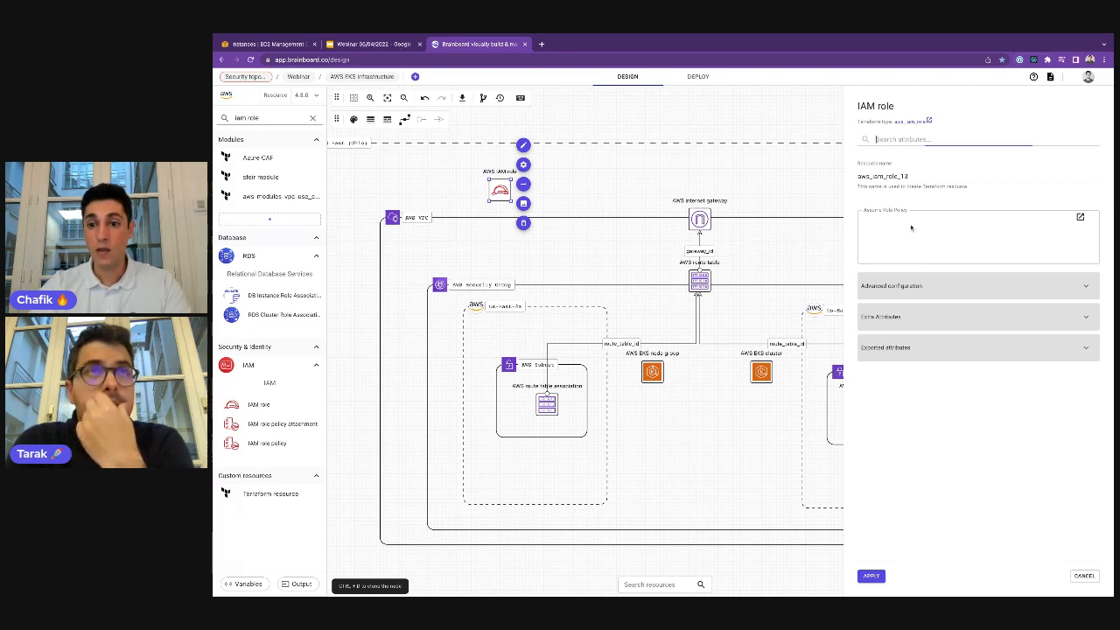
click(976, 240)
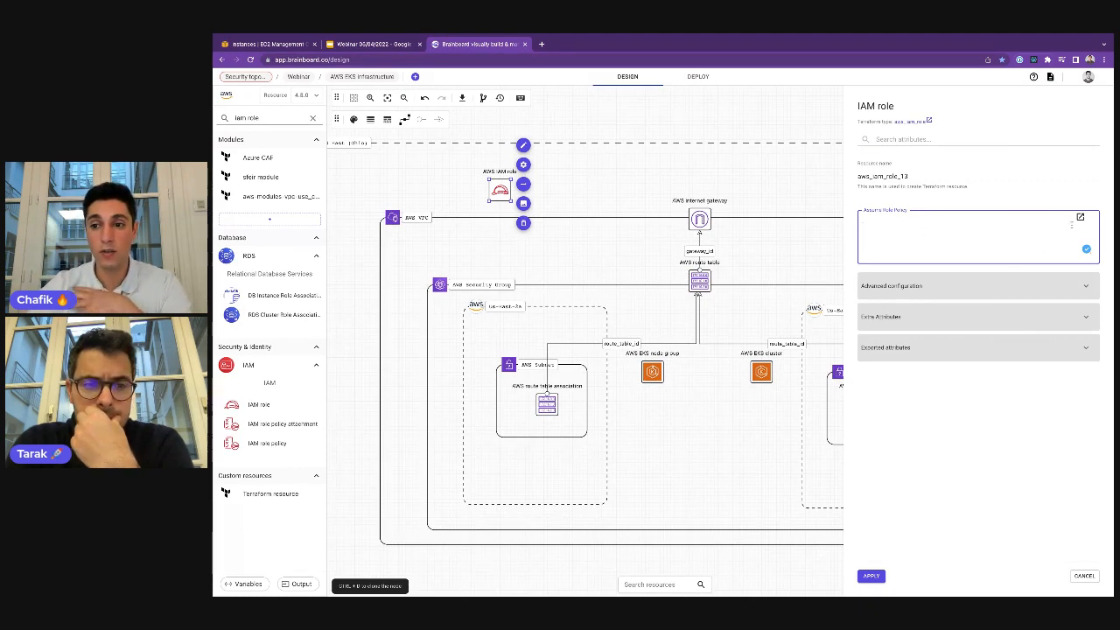
click(1080, 217)
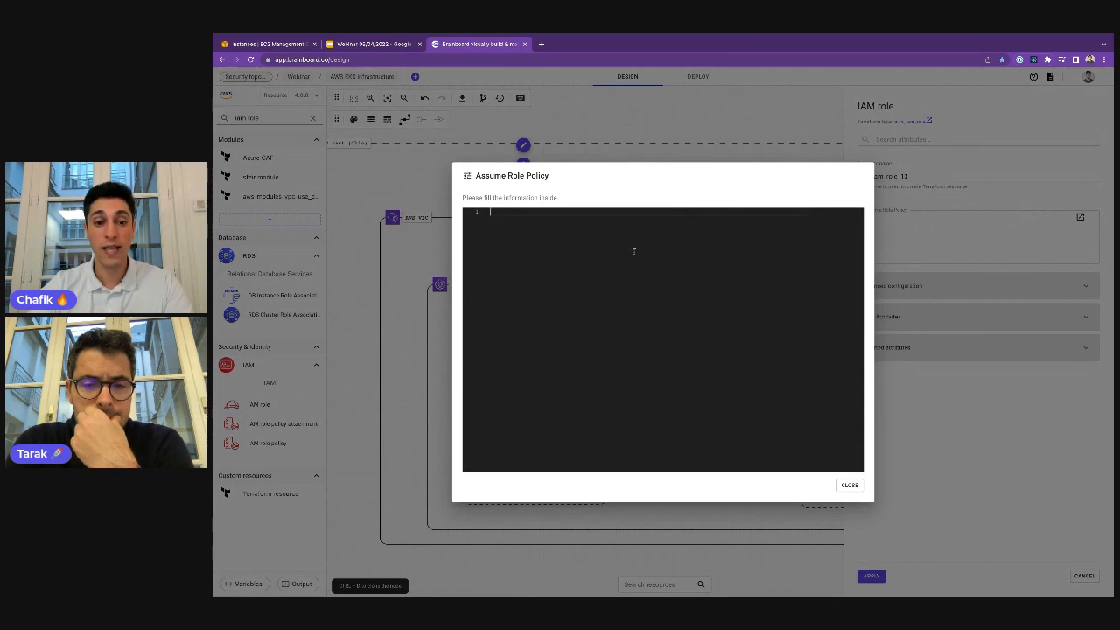
text(<<POLICY {   "Version": "2012-10-17",   "Statement": [     {       "Effect": "Allow",       "Principal": {         "Service": "ec2.amazonaws.com"       },       "Action": "sts:AssumeRole"     }   ] } POLICY)
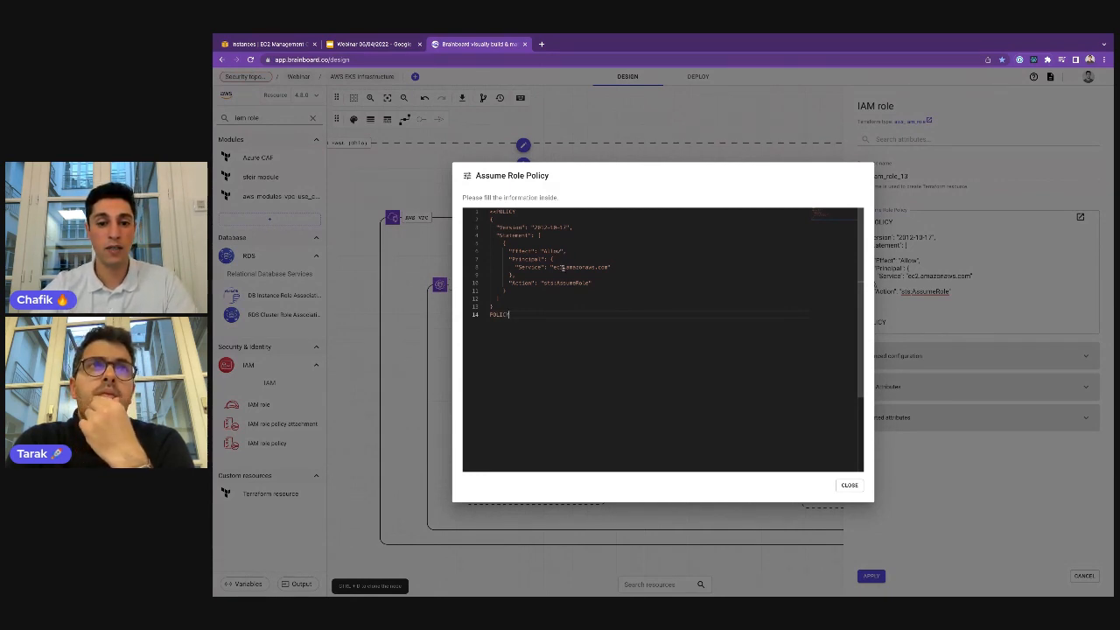
double_click(560, 267)
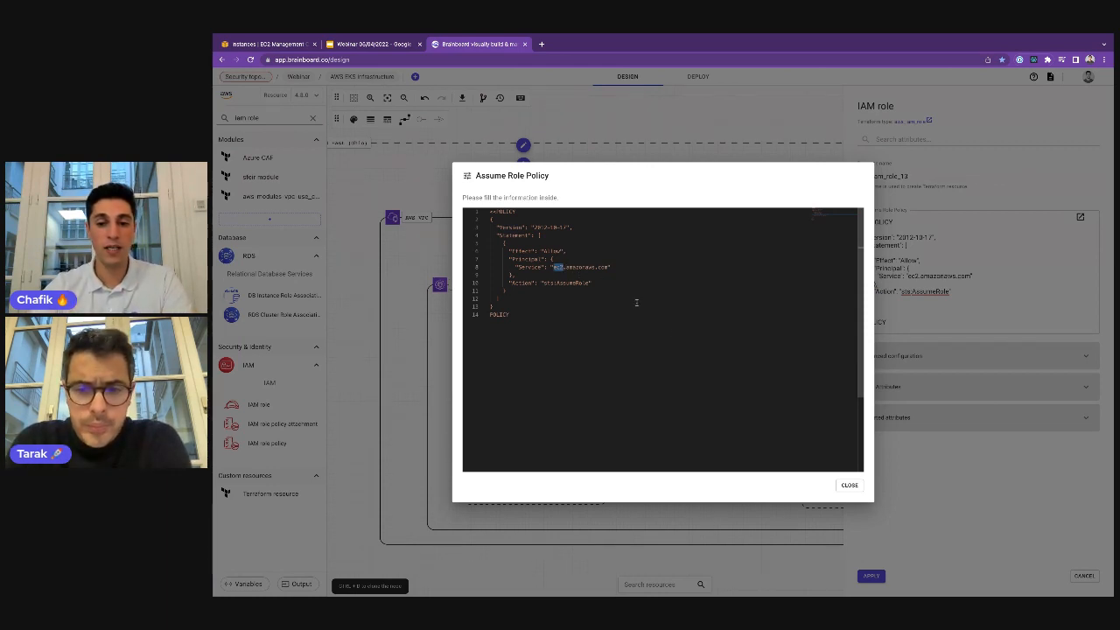
click(848, 484)
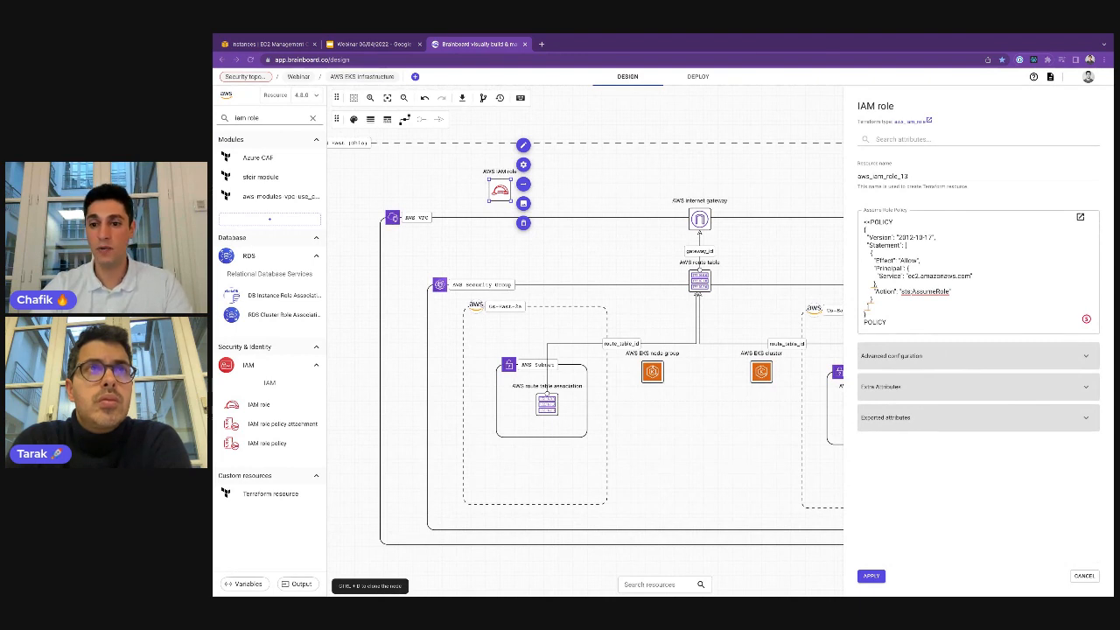
Step: Review the IAM role's advanced configuration and apply the role's settings
click(950, 352)
scroll(950, 366, down, 2)
scroll(950, 366, down, 2)
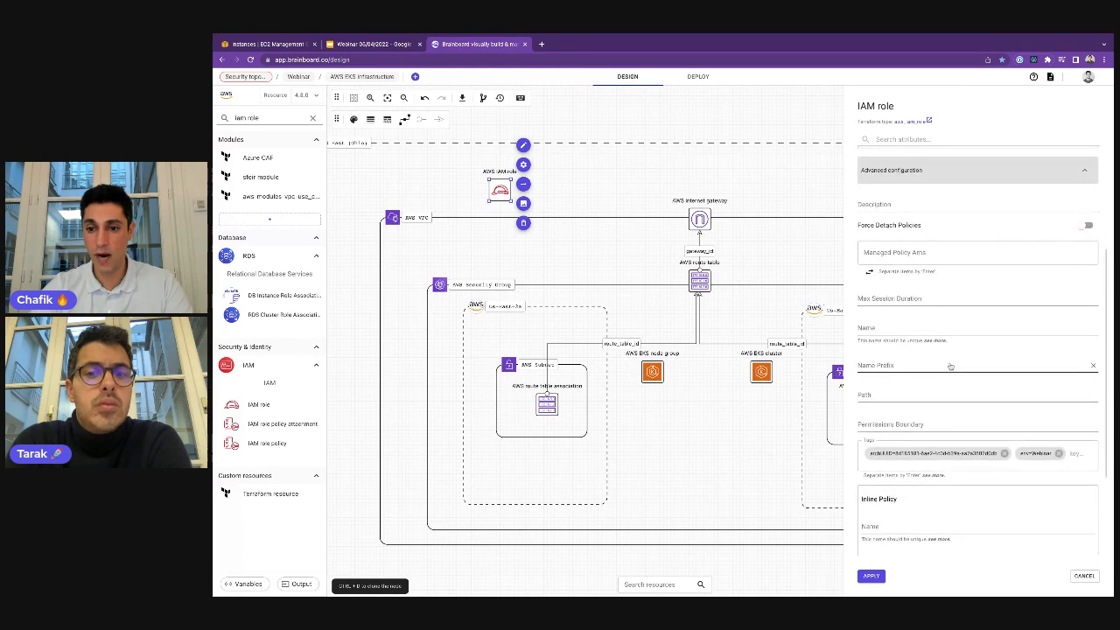
click(872, 576)
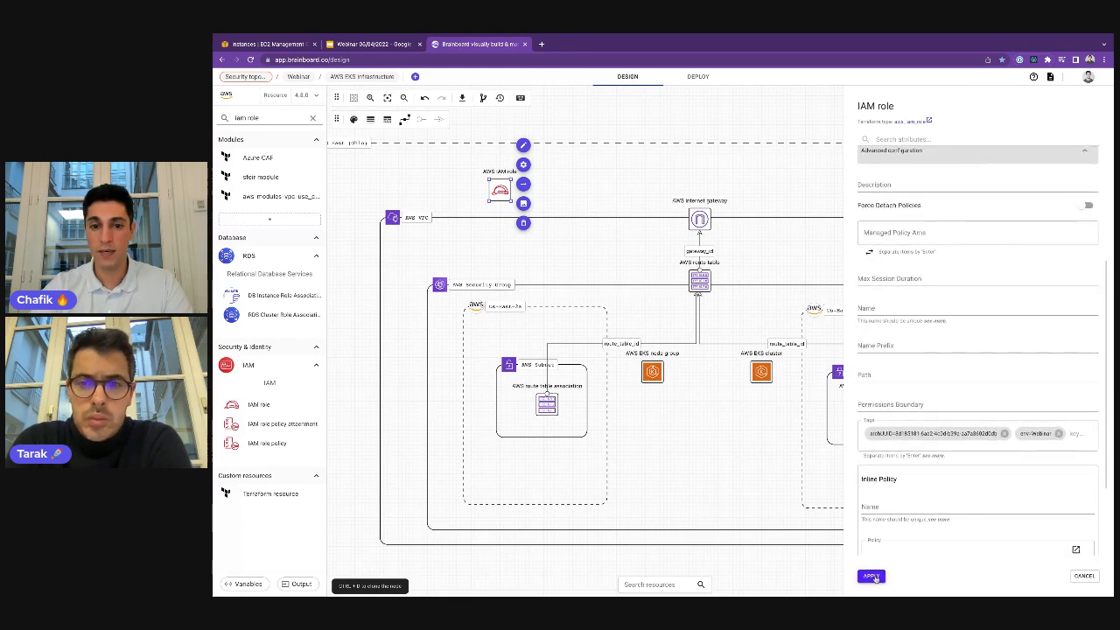
Step: Rename the IAM role's diagram label to "AWS EC2 IAM role"
double_click(491, 179)
drag(514, 332, 467, 333)
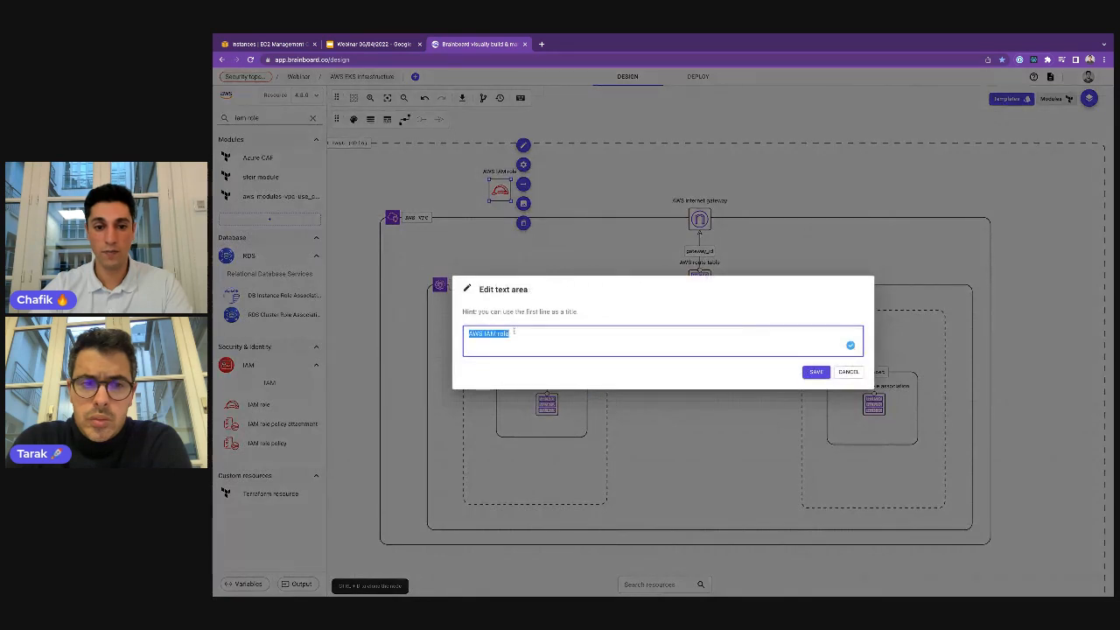
click(482, 333)
text(EC@)
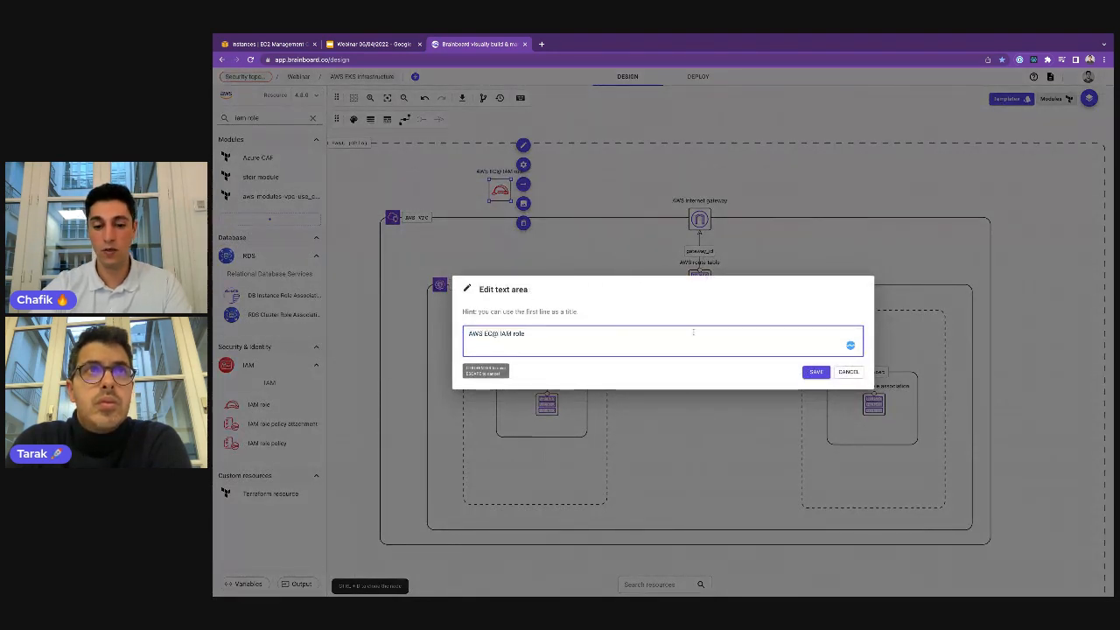
key(BackSpace)
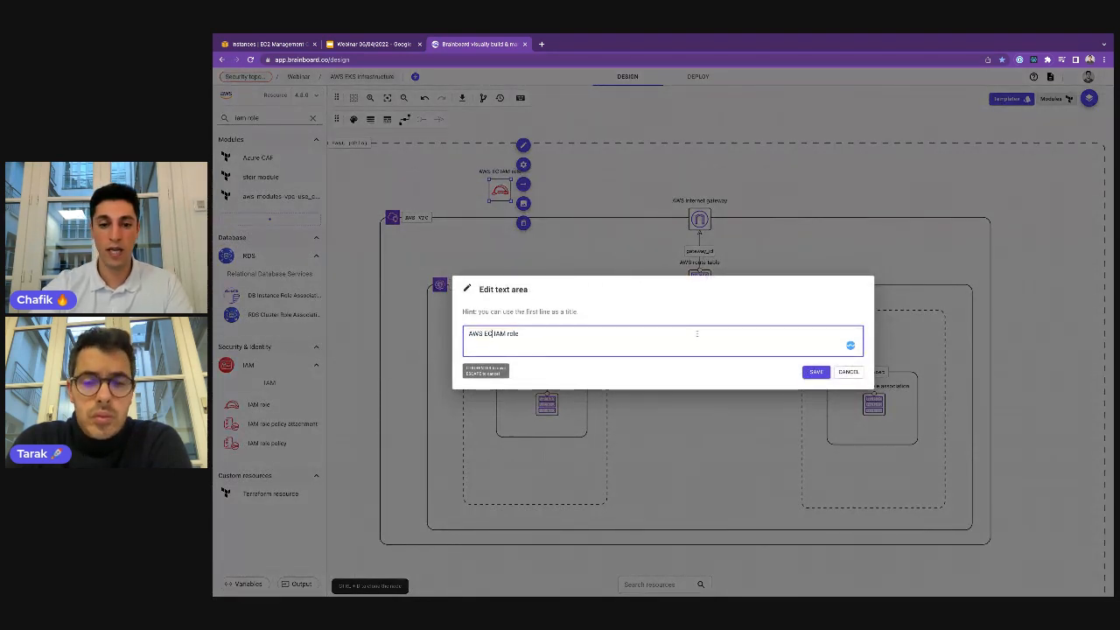
text(2)
click(812, 374)
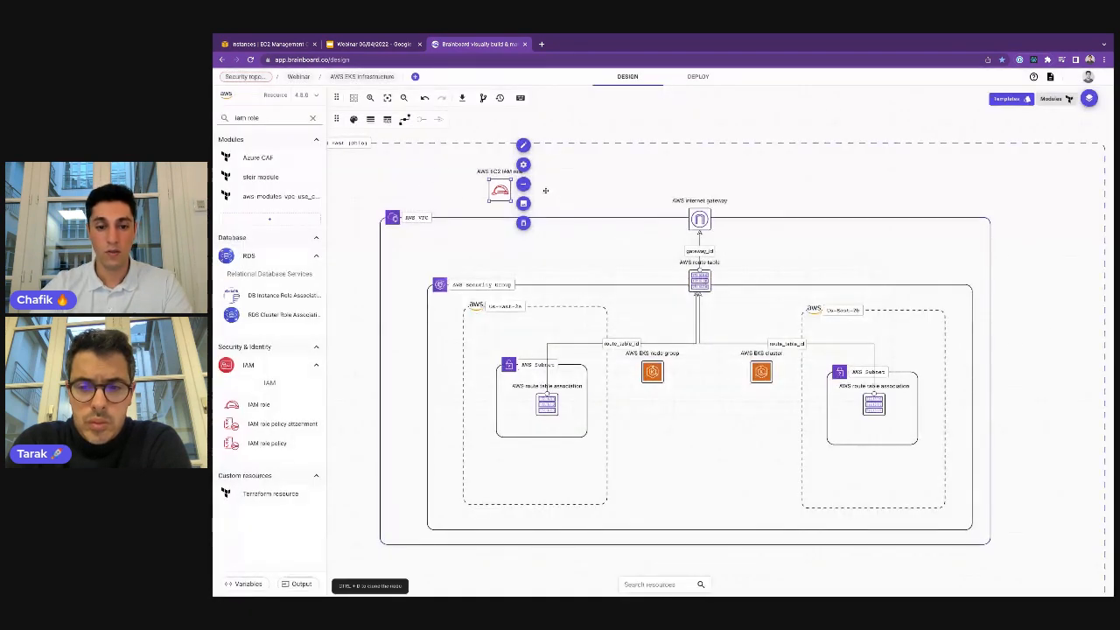
Step: Clone the EC2 IAM role above the VPC's upper-right corner, set the clone's policy service to eks.amazonaws.com, and apply it
click(523, 183)
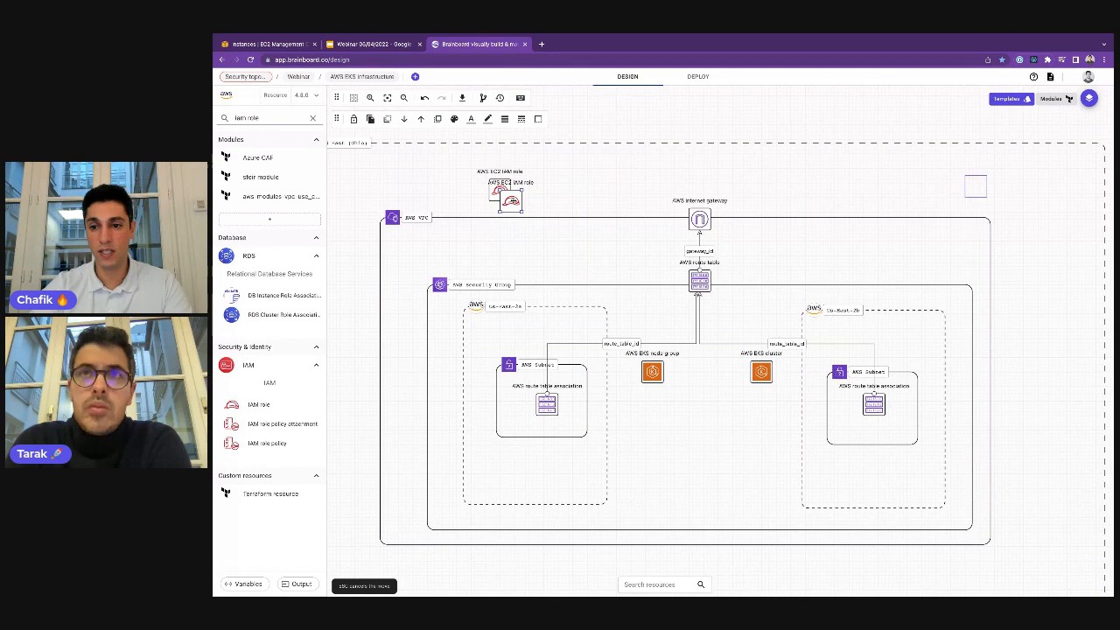
click(950, 186)
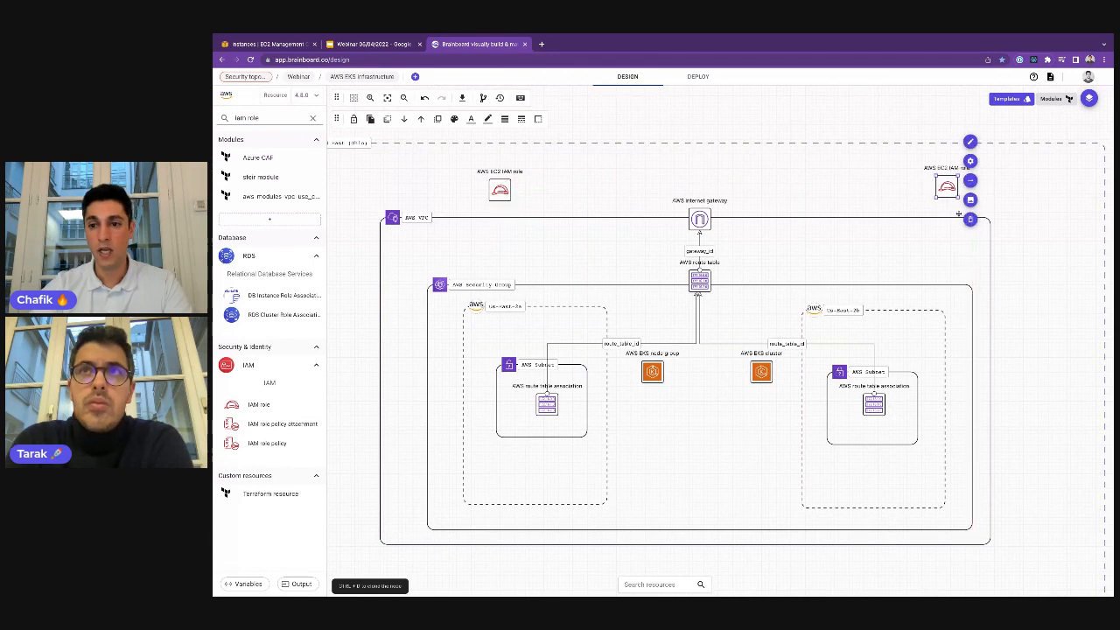
click(969, 161)
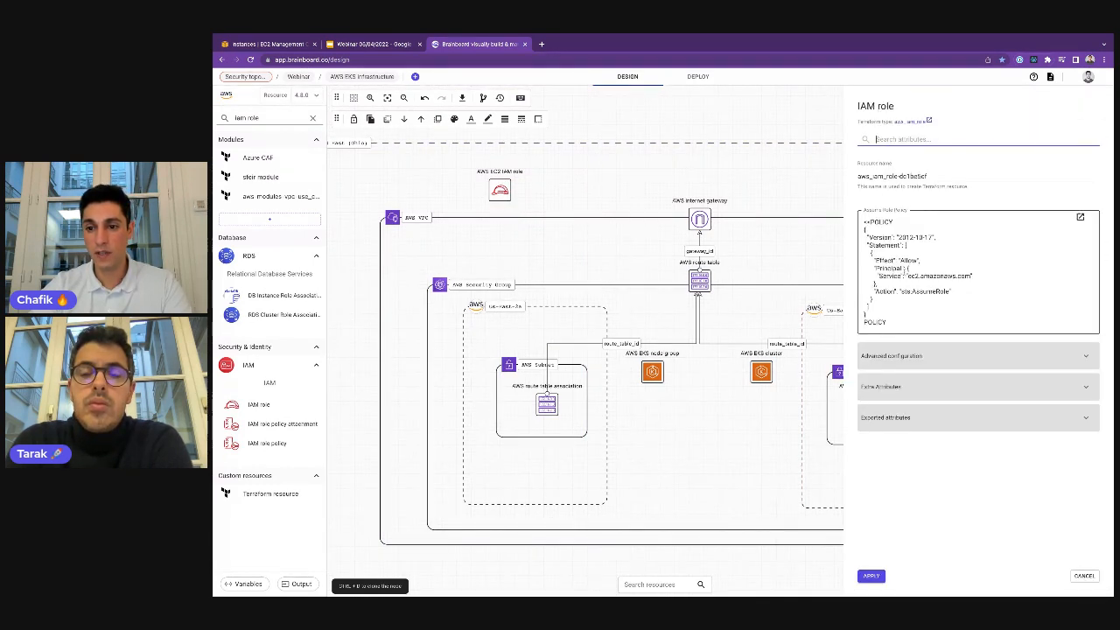
click(918, 275)
key(BackSpace)
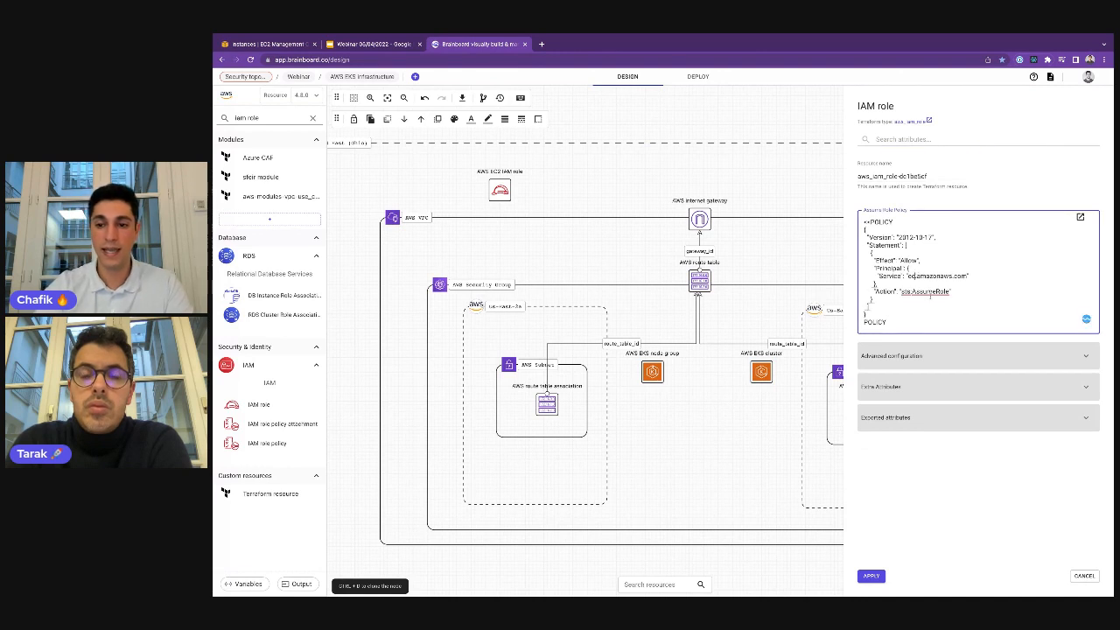
text(s)
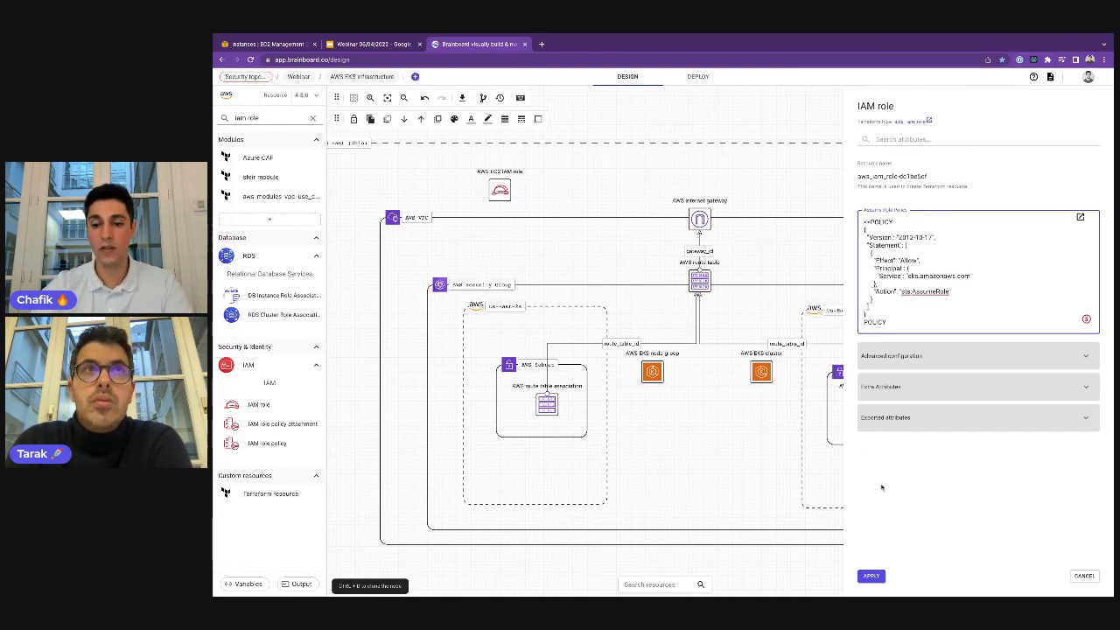
click(871, 575)
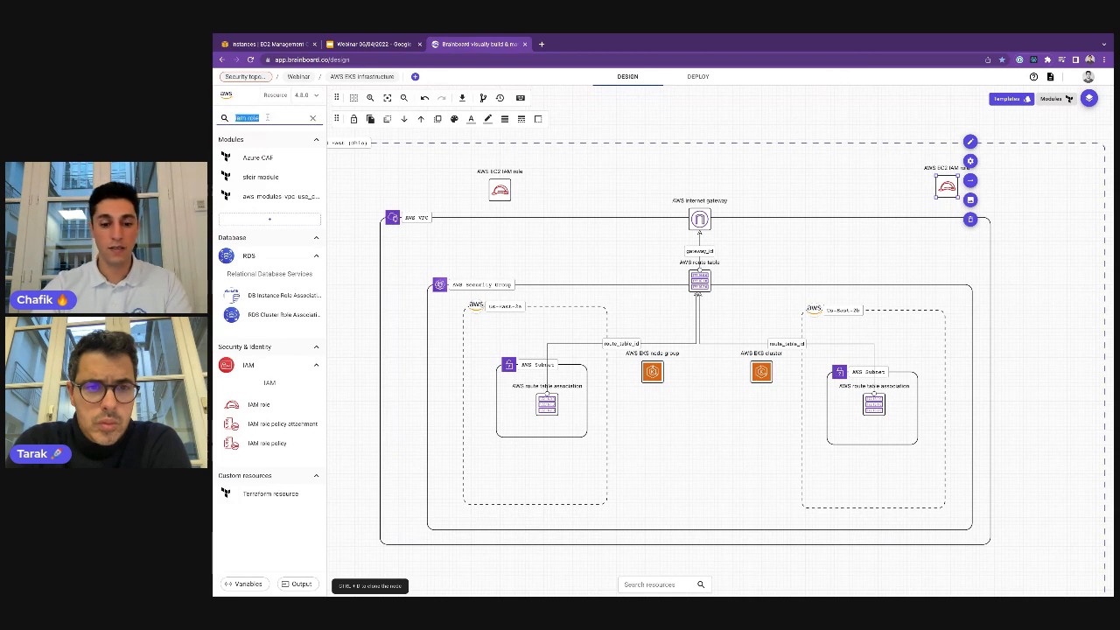
Step: Add an IAM role policy attachment beside the EC2 IAM role, with Policy Arn arn:aws:iam::aws:policy/AmazonEKS_CNI_Policy
triple_click(224, 118)
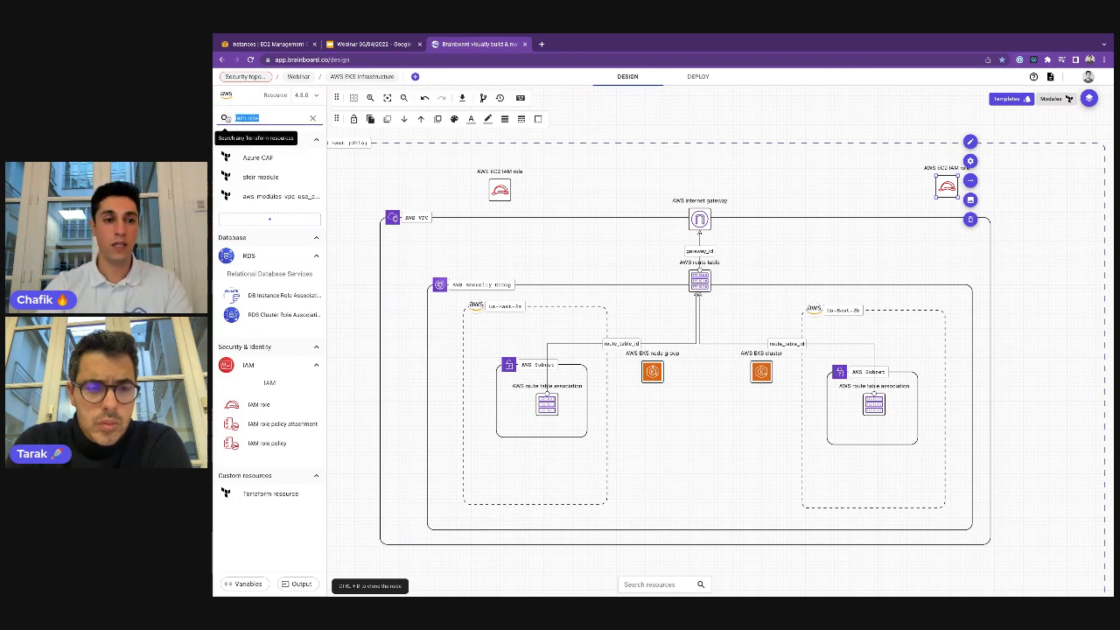
text(role pol)
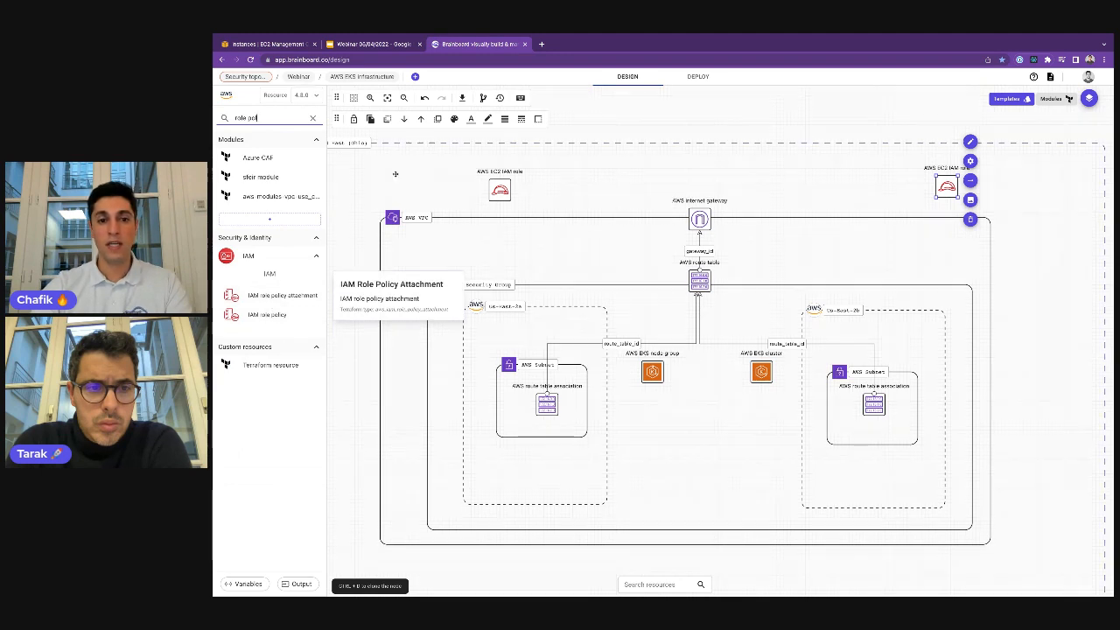
click(272, 298)
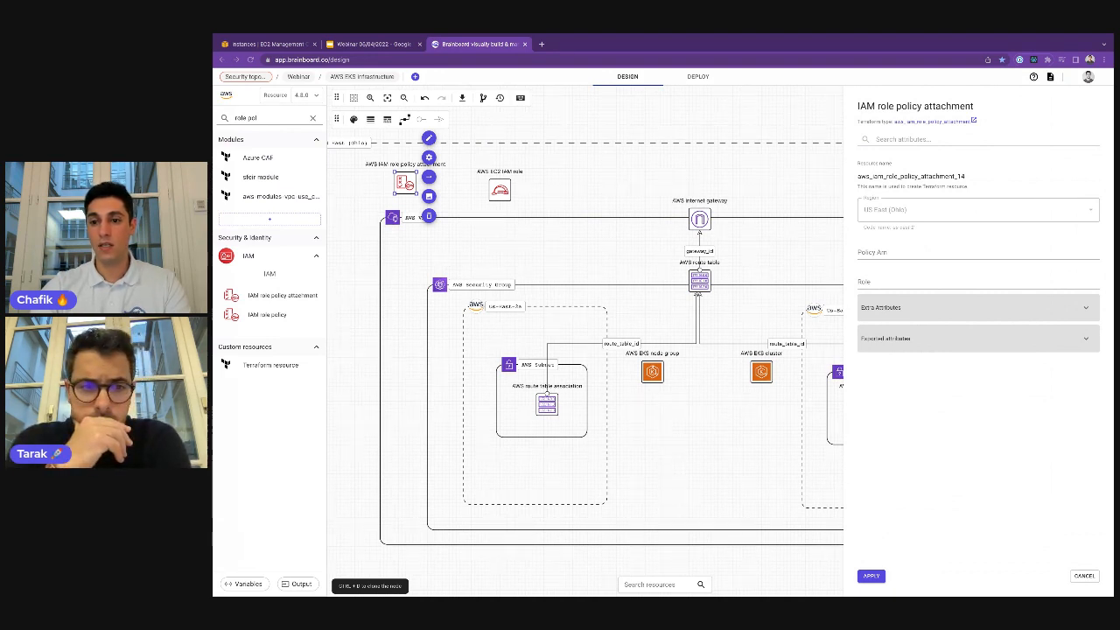
click(897, 255)
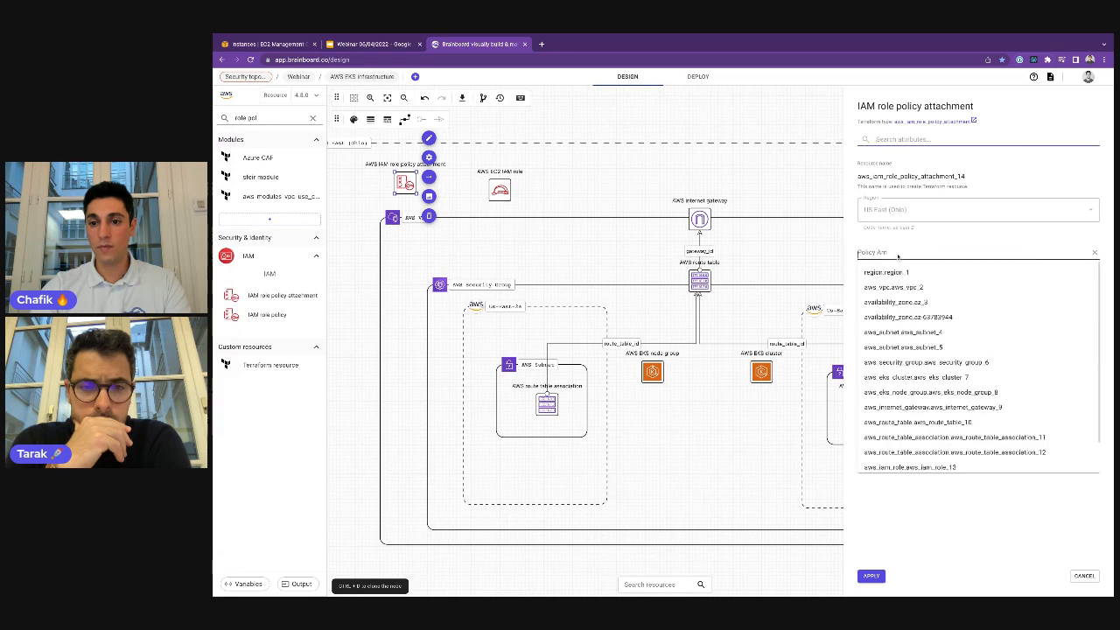
text(arn:aws:iam::aws:policy/AmazonEKS_CNI_Policy)
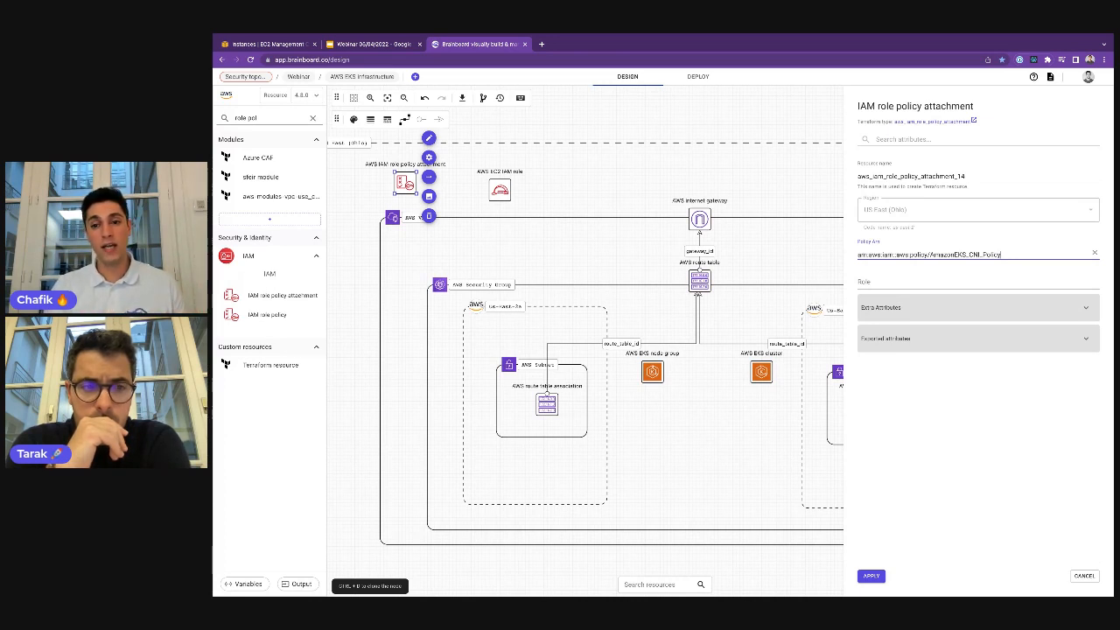
Step: Set the policy attachment's Role to aws_iam_role.aws_iam_role_13.name and apply its settings
click(944, 281)
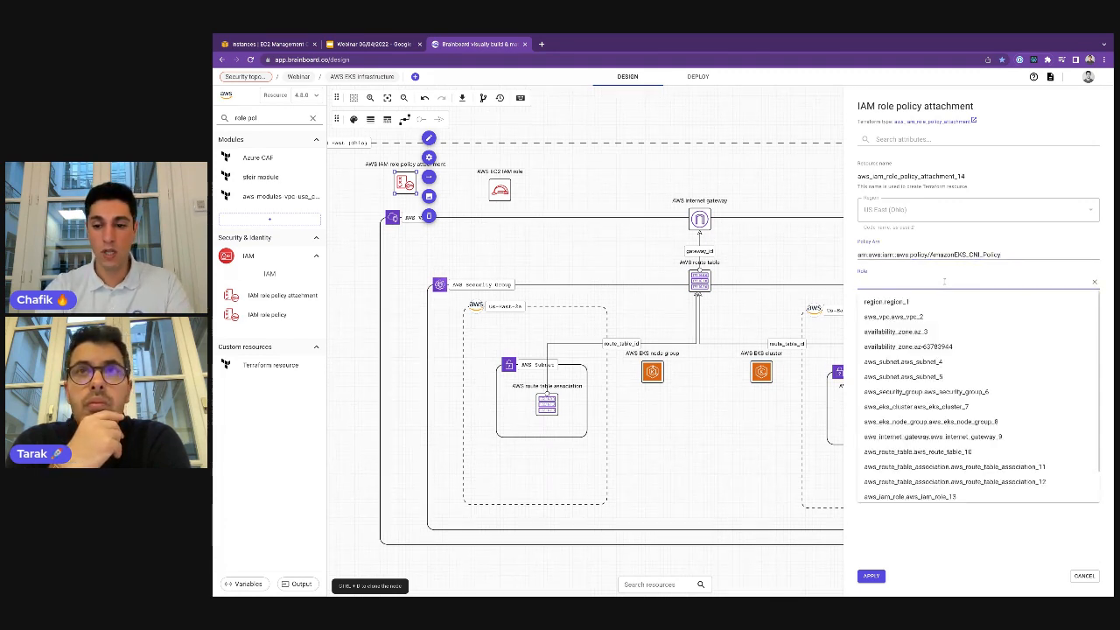
text(role)
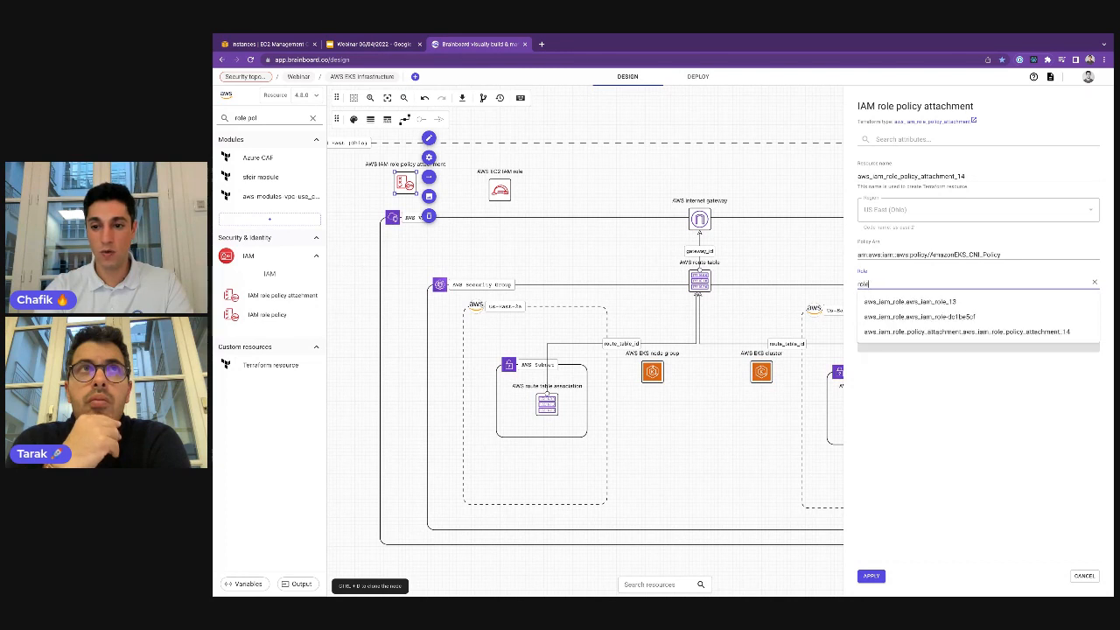
click(959, 302)
click(966, 284)
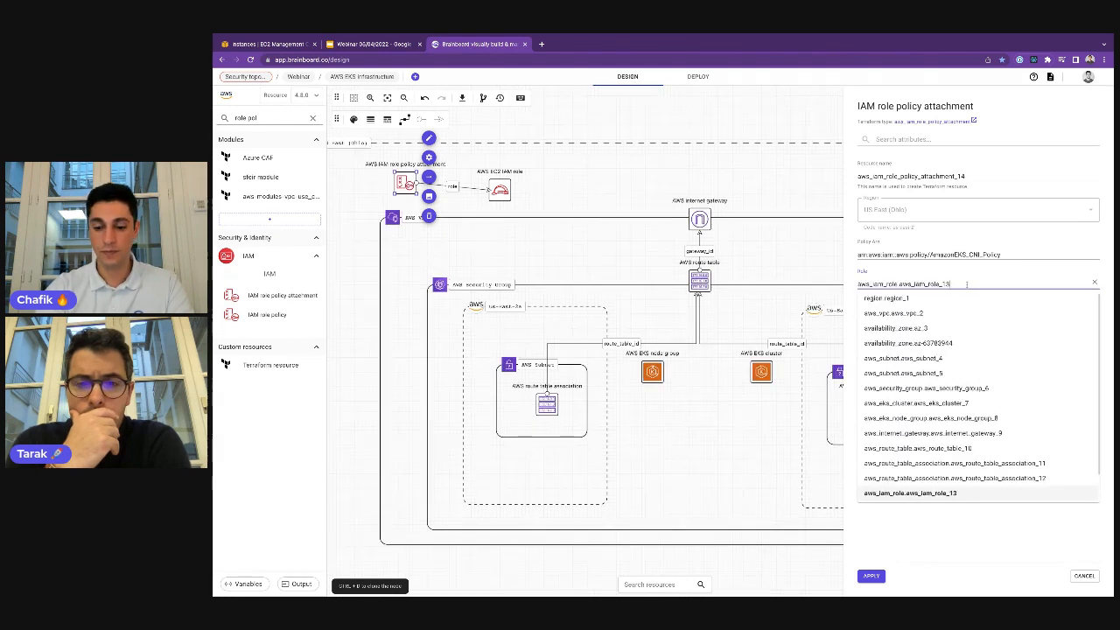
text(.name)
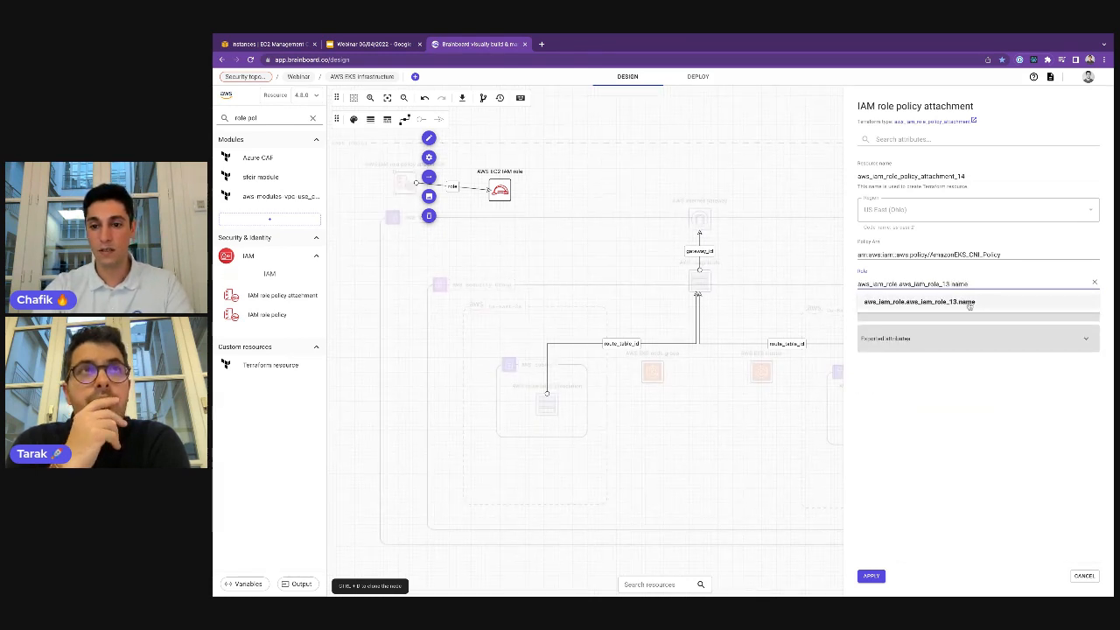
click(922, 432)
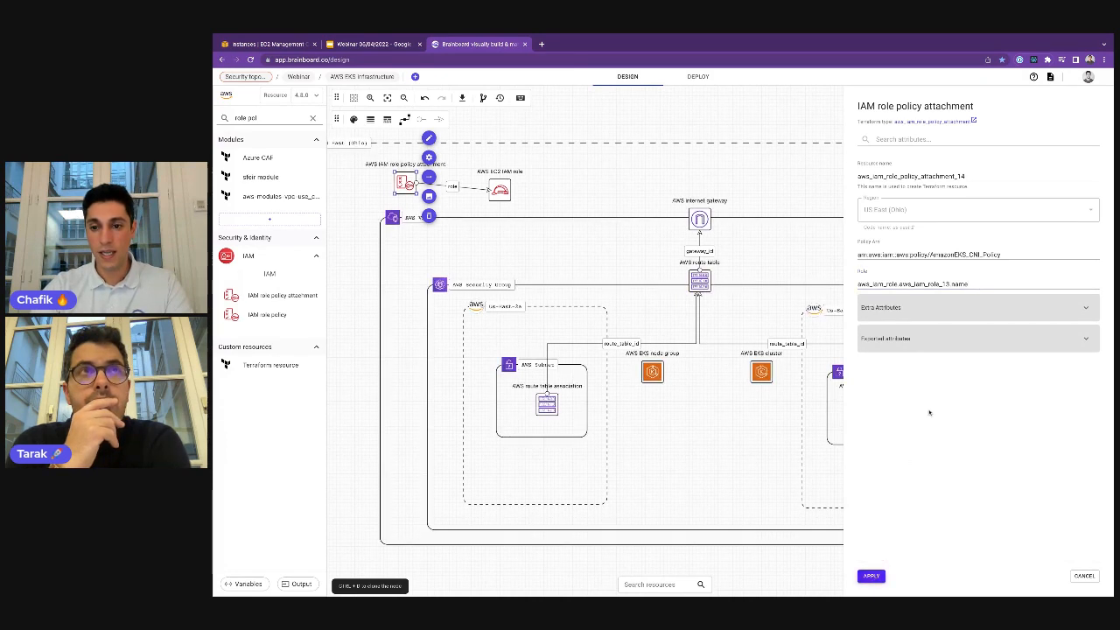
click(931, 310)
click(931, 310)
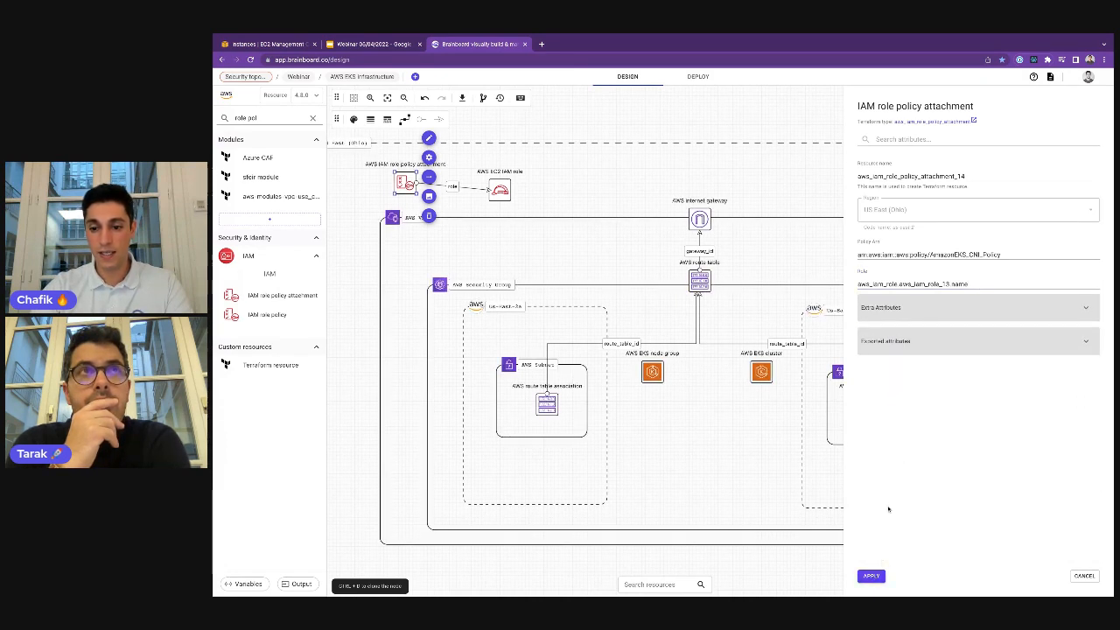
click(876, 578)
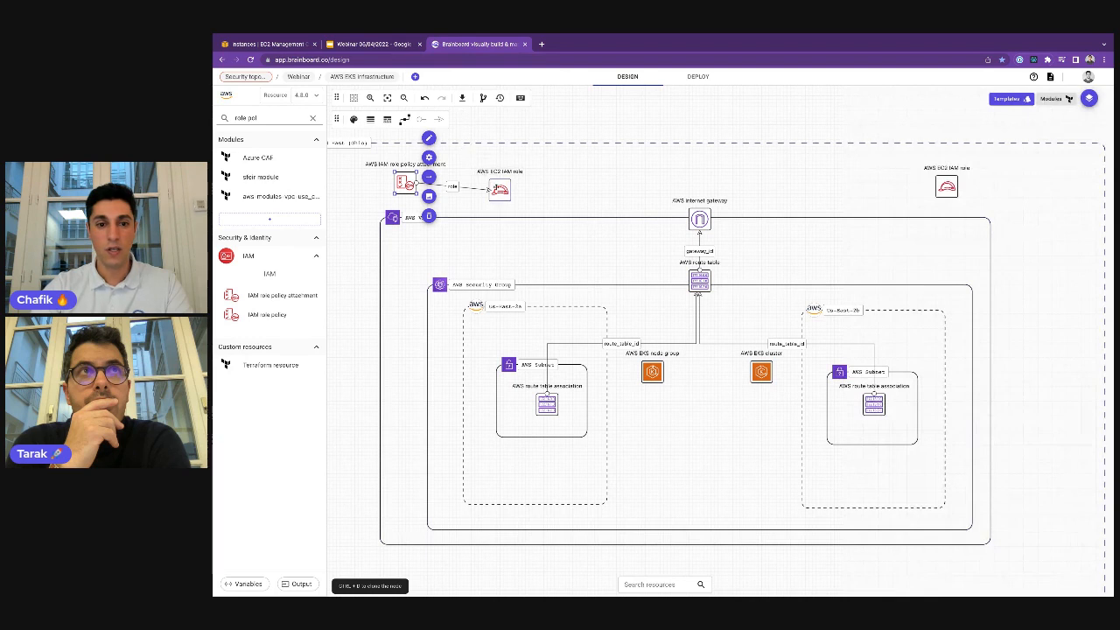
Step: Move the EC2 IAM role and its policy attachment farther above the VPC, and extend the region frame's upper edge to make room
drag(496, 187, 525, 162)
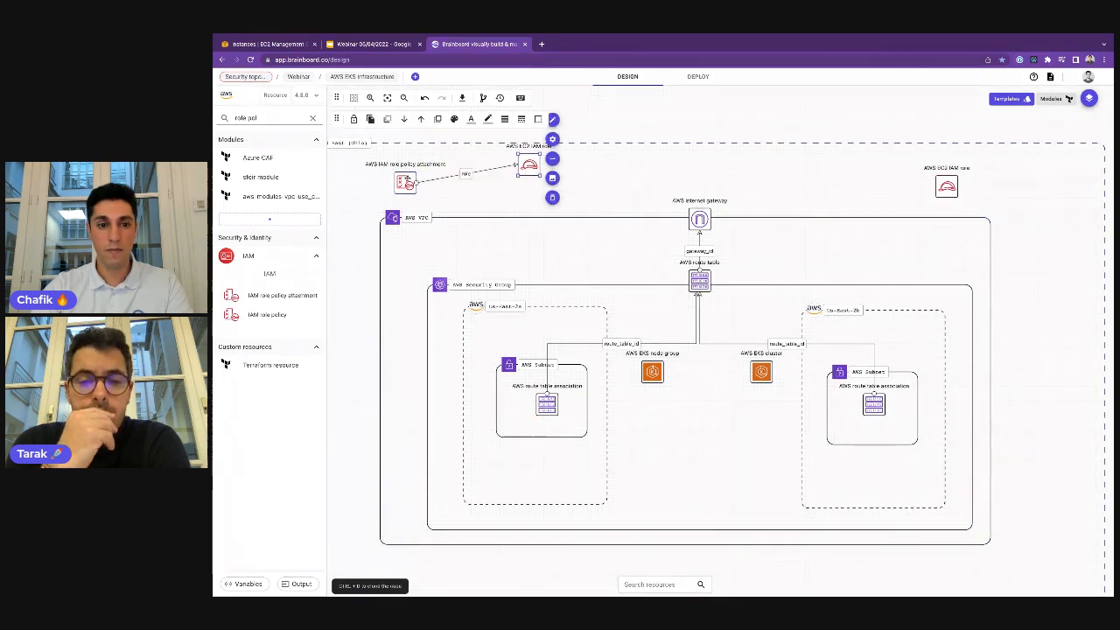
drag(407, 180, 406, 169)
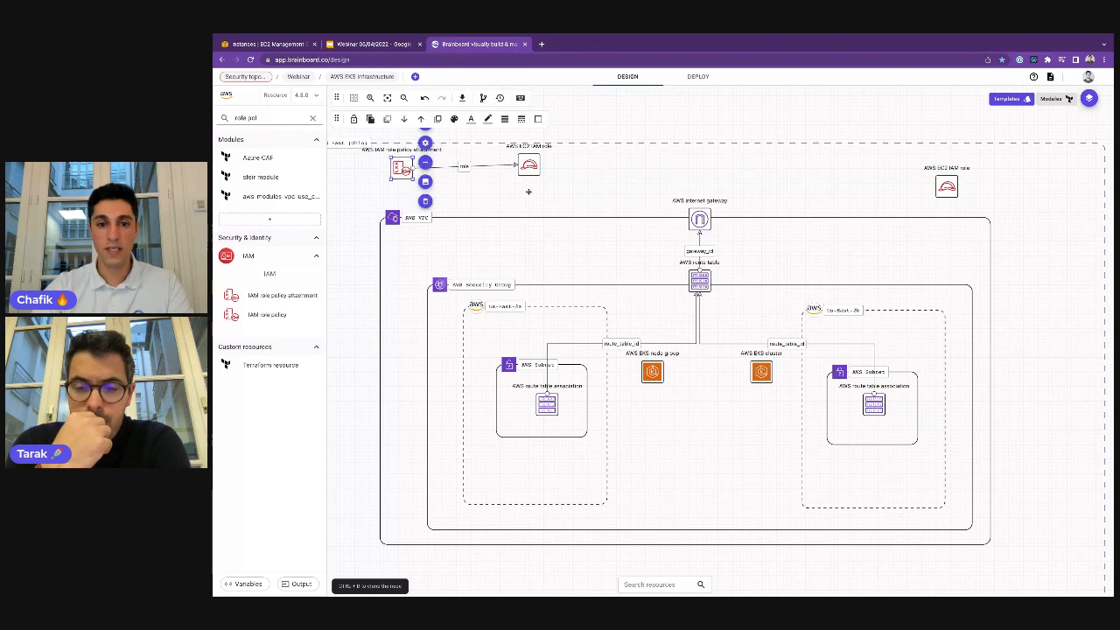
scroll(533, 194, down, 1)
scroll(533, 194, down, 1)
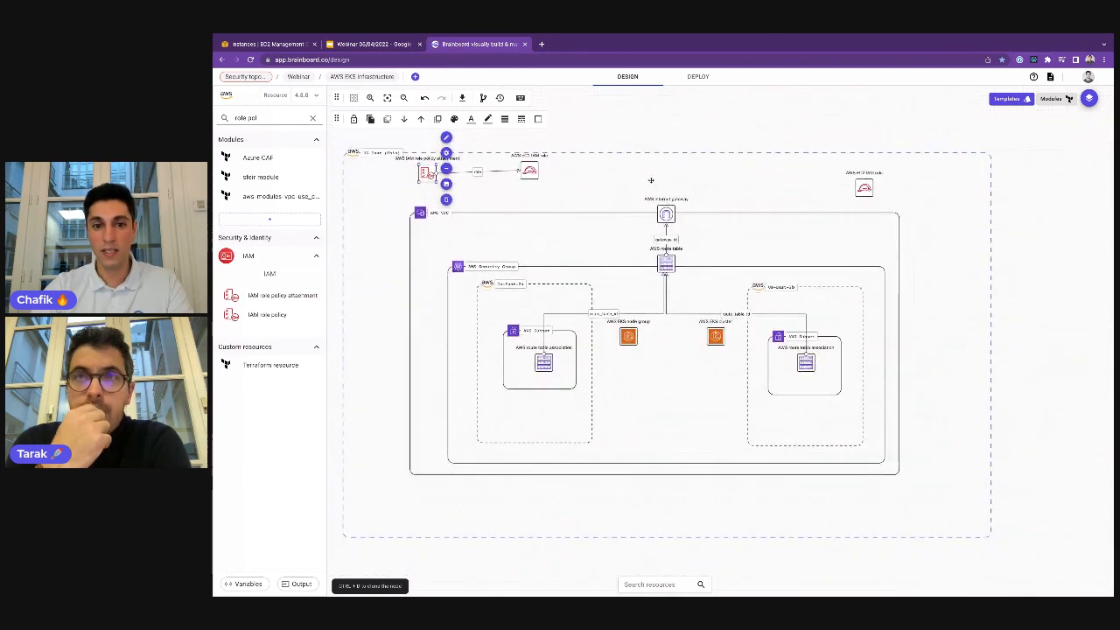
click(864, 159)
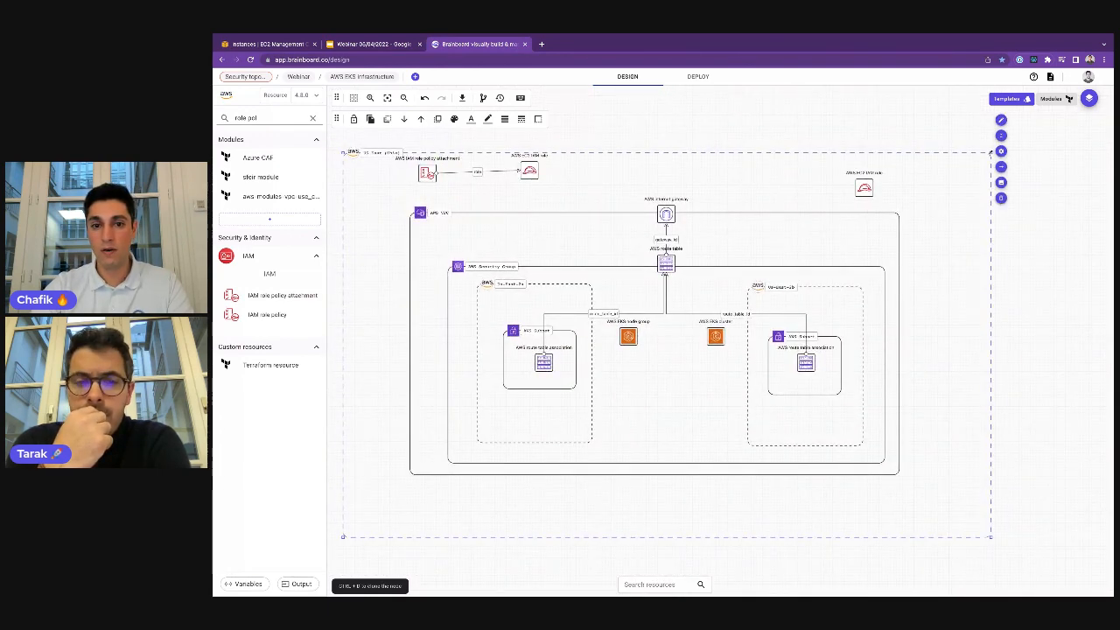
drag(990, 153, 987, 135)
click(427, 174)
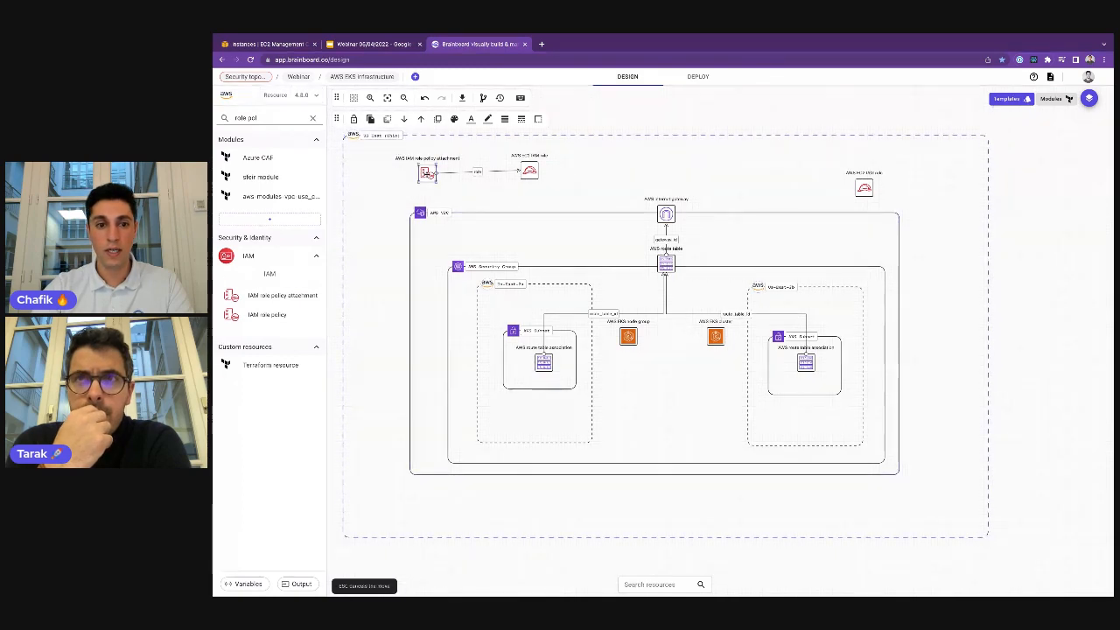
drag(427, 173, 421, 163)
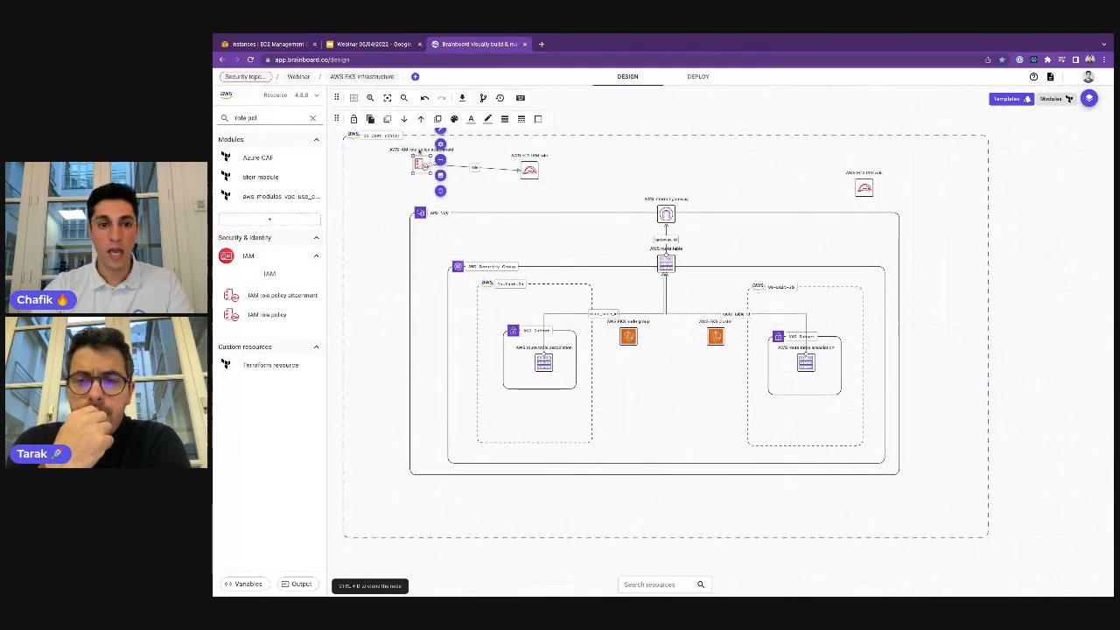
Step: Rename the policy attachment's diagram label to "AWS IAM role policy attachment CNI"
click(418, 150)
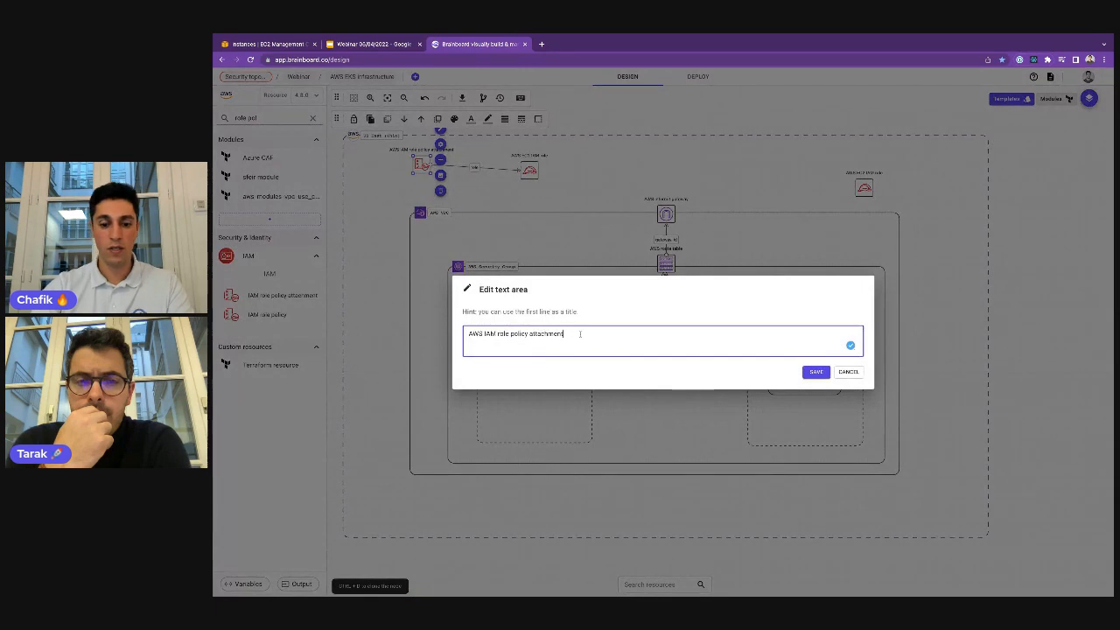
text(CNI)
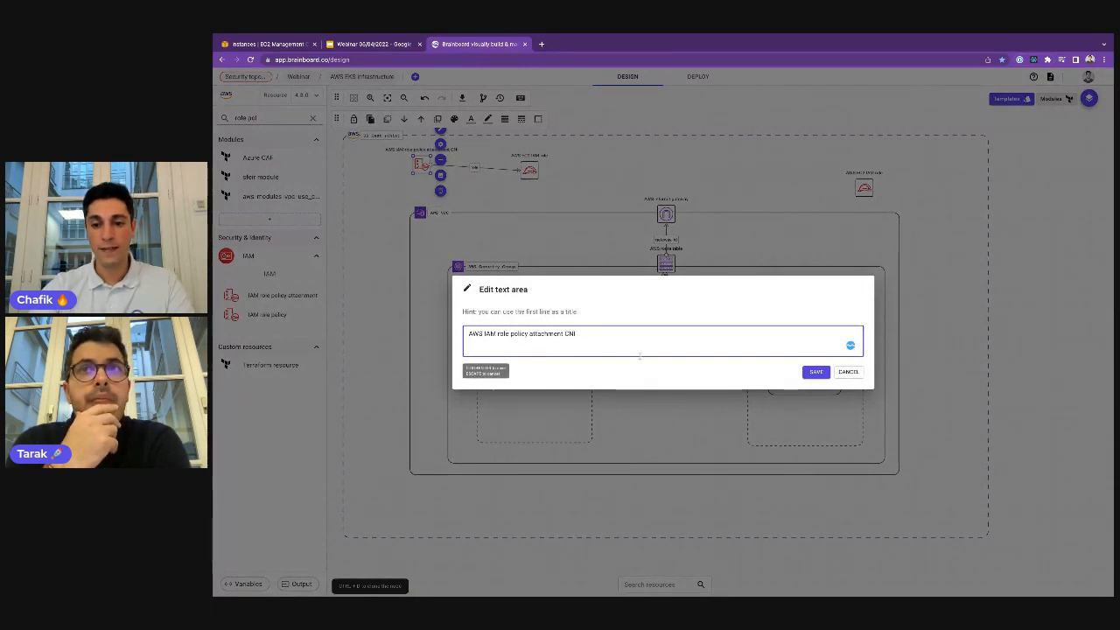
click(806, 374)
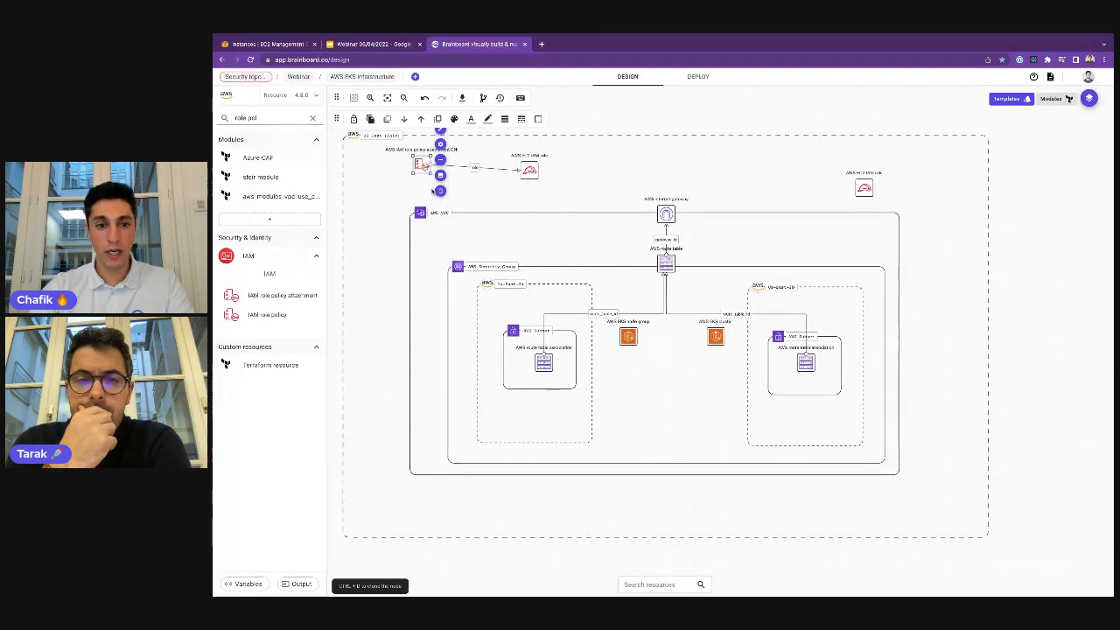
Step: Clone the CNI policy attachment below the EC2 role, set its Policy Arn to arn:aws:iam::aws:policy/AmazonEC2ContainerRegistryReadOnly, and apply it
click(439, 191)
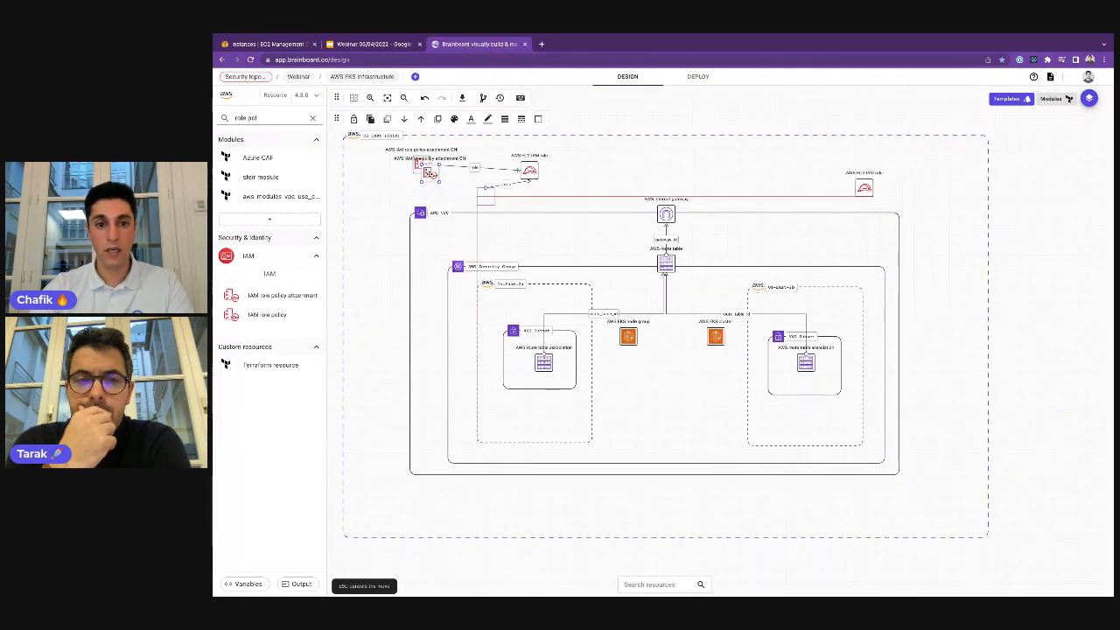
click(486, 196)
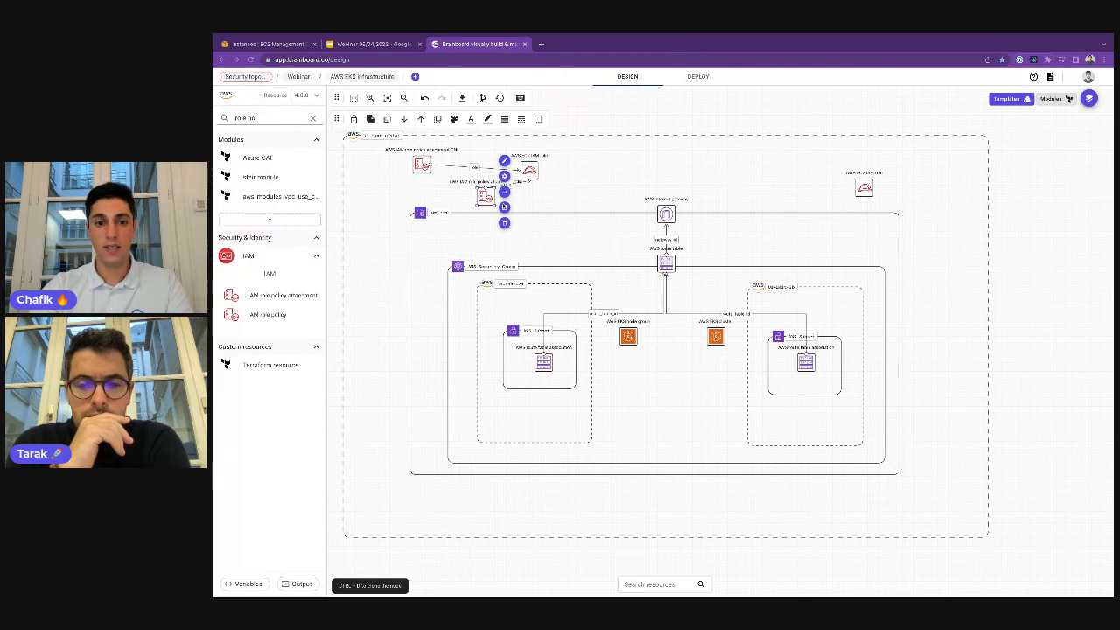
click(504, 177)
triple_click(1018, 250)
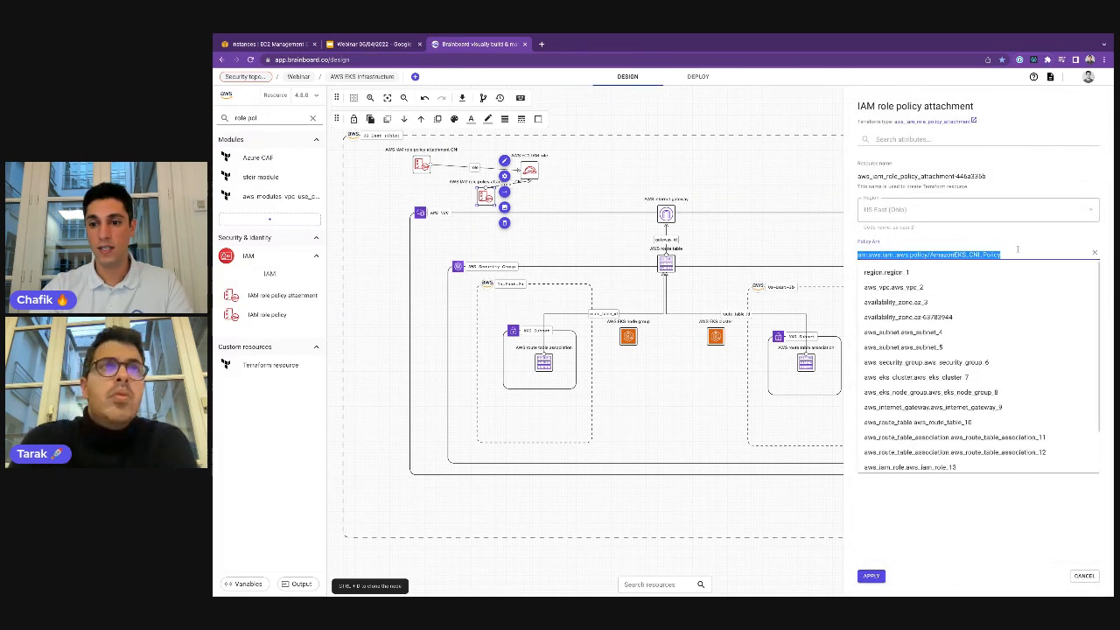
text(arn:aws:iam::aws:policy/AmazonEC2ContainerRegistryReadOnly)
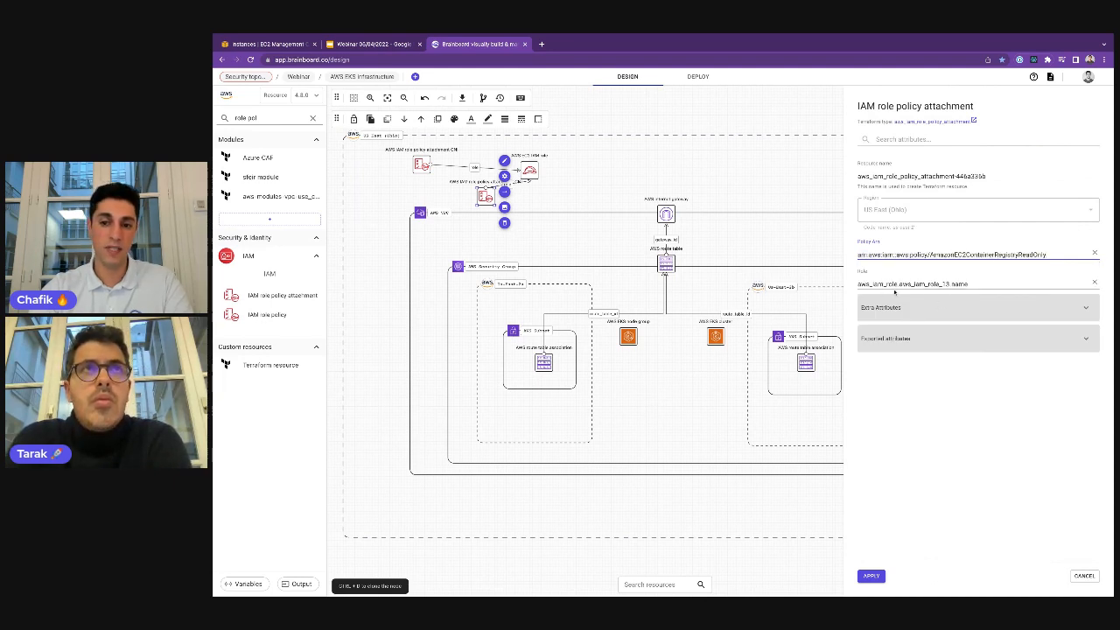
click(870, 575)
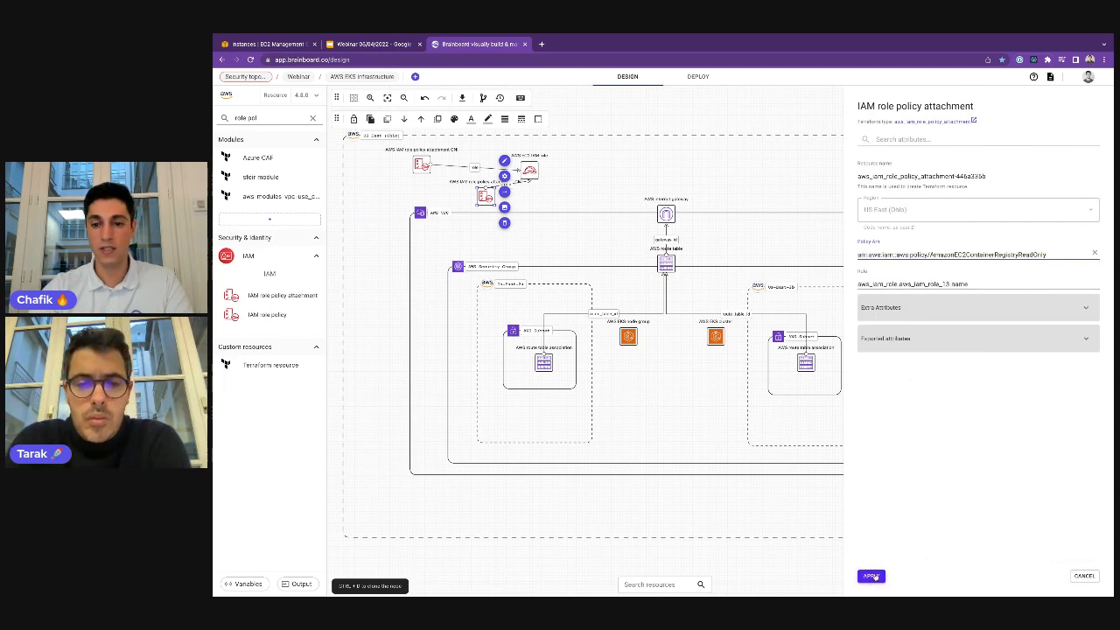
Step: Move the VPC down and the second policy attachment outward, and clone that attachment below the EC2 IAM role
click(542, 252)
mouse_move(544, 269)
mouse_down()
mouse_move(540, 260)
mouse_move(542, 274)
mouse_up()
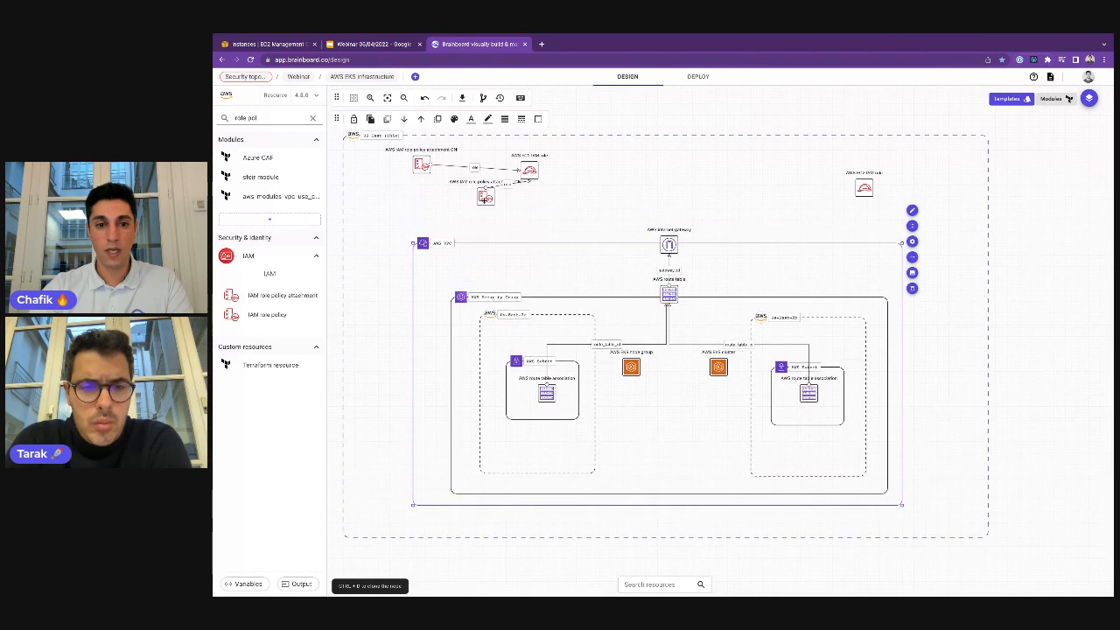
drag(472, 204, 454, 216)
key(shift+d)
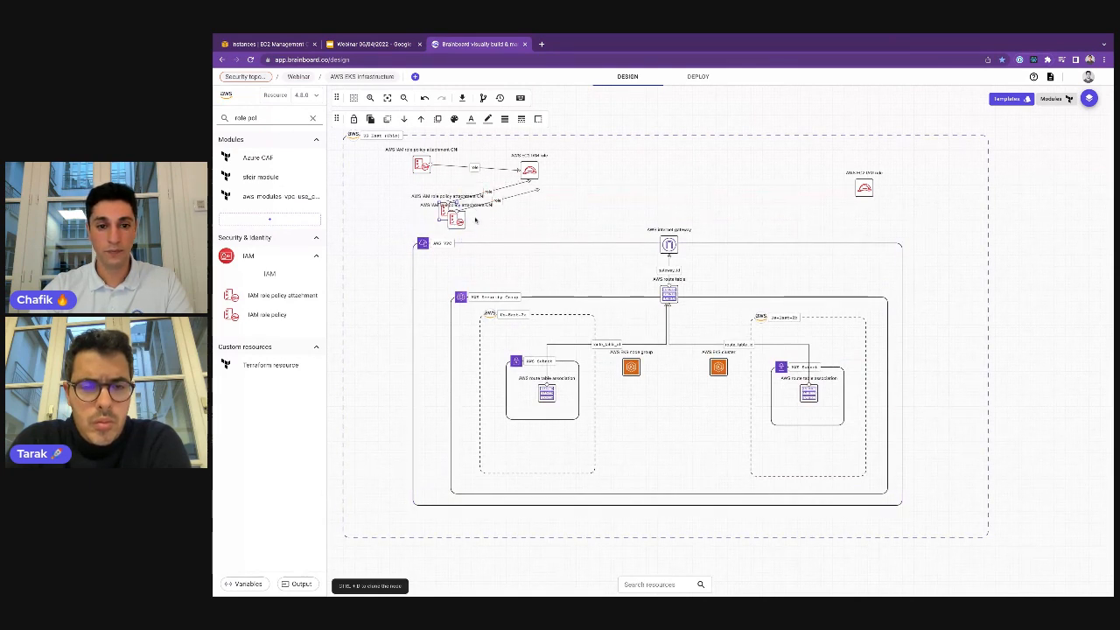
click(520, 225)
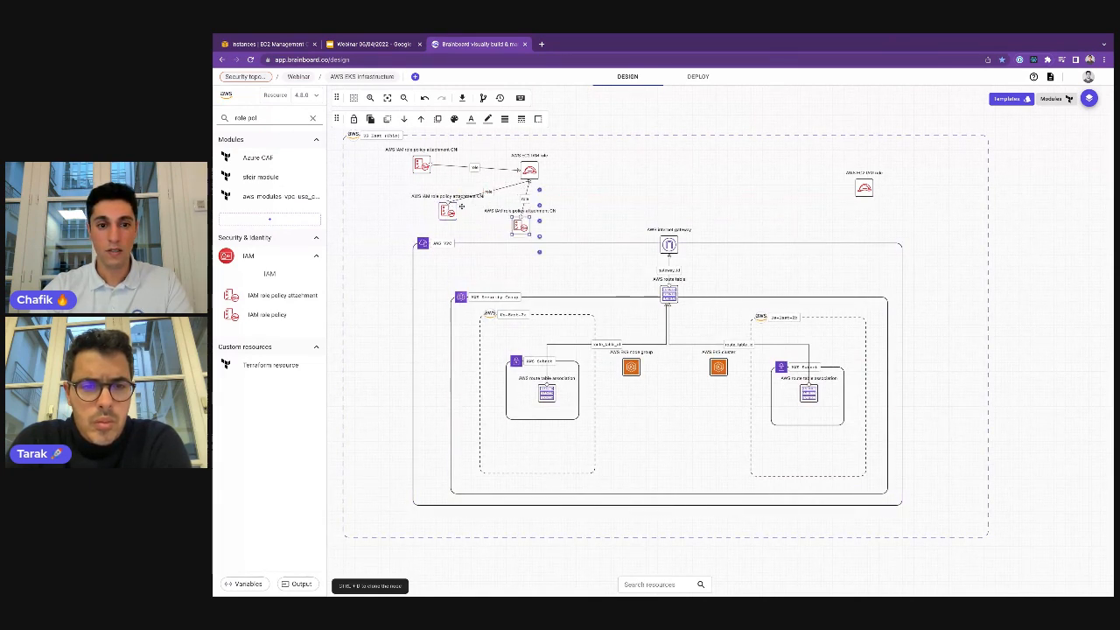
Step: Rename the second policy attachment's diagram label to "AWS IAM role policy attachment Registry"
click(540, 190)
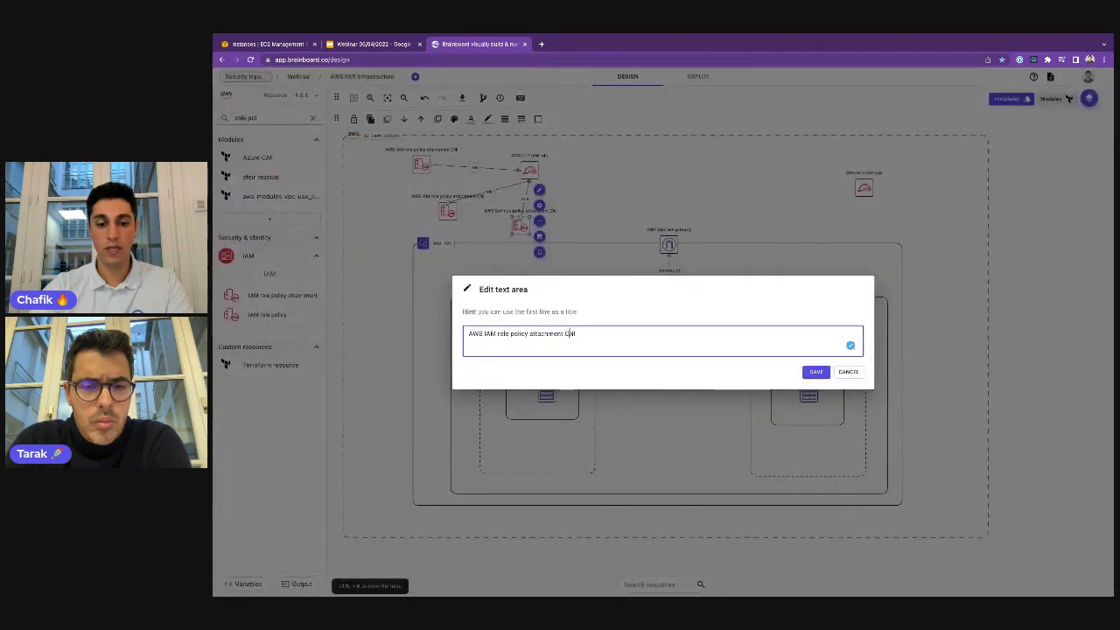
text(Registru)
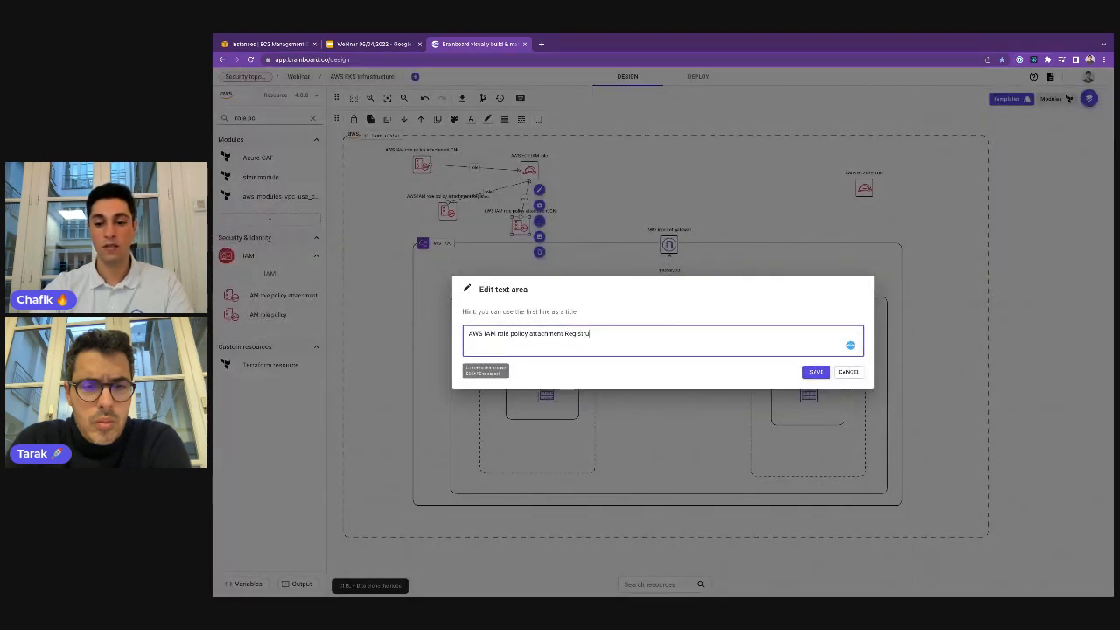
click(815, 372)
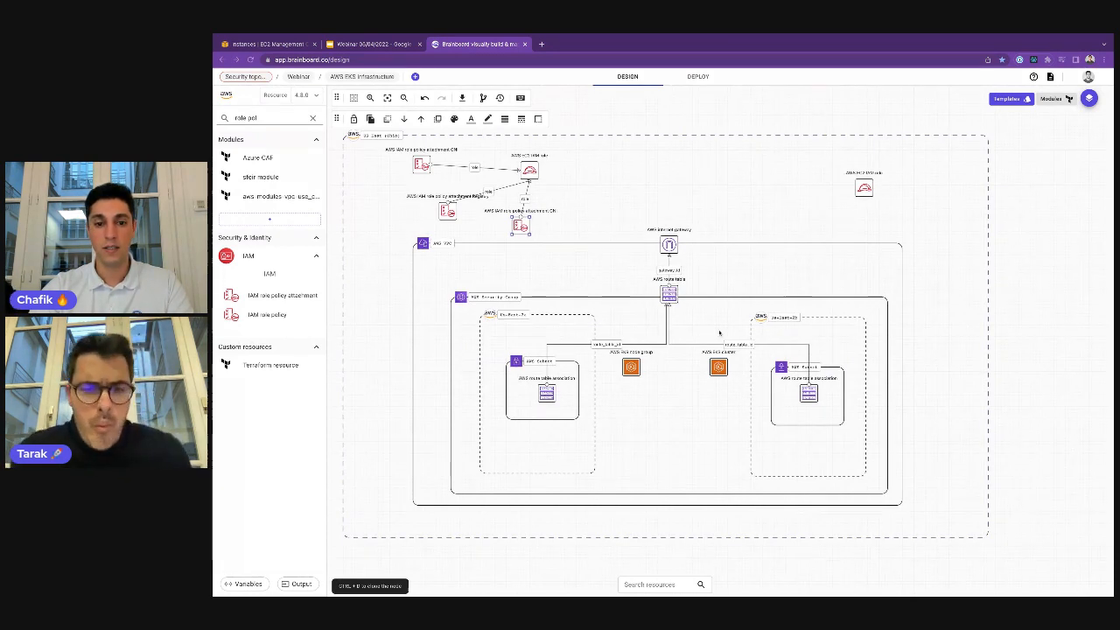
Step: Set the third policy attachment's Policy Arn to arn:aws:iam::aws:policy/AmazonEKSWorkerNodePolicy and apply it
double_click(520, 226)
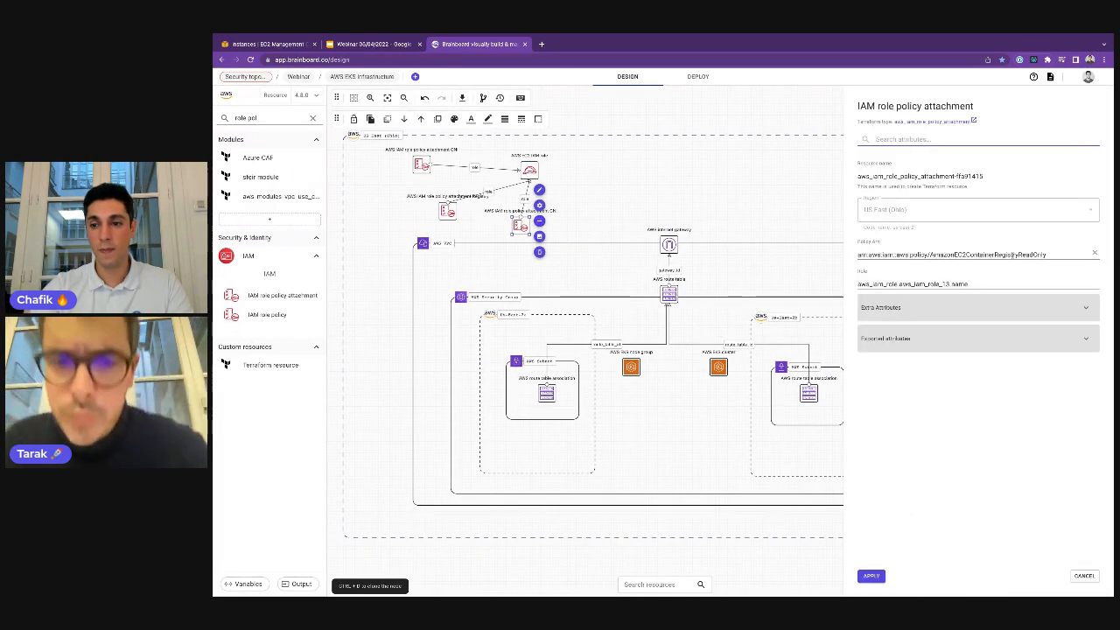
triple_click(1013, 254)
text(arn:aws:iam::aws:policy/AmazonEKSWorkerNodePolicy)
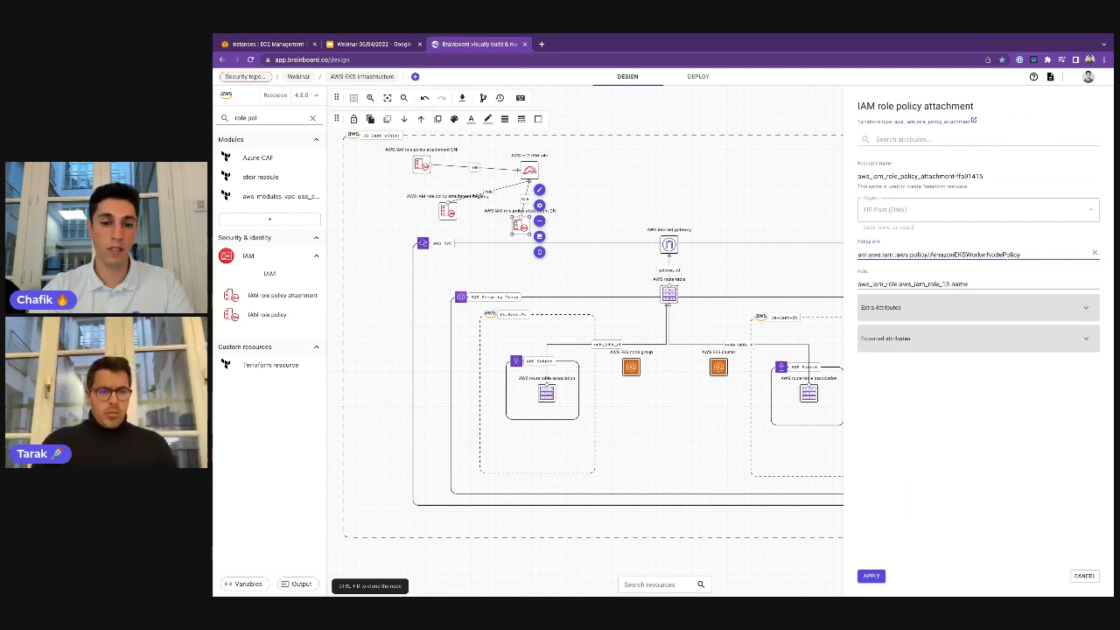
click(871, 576)
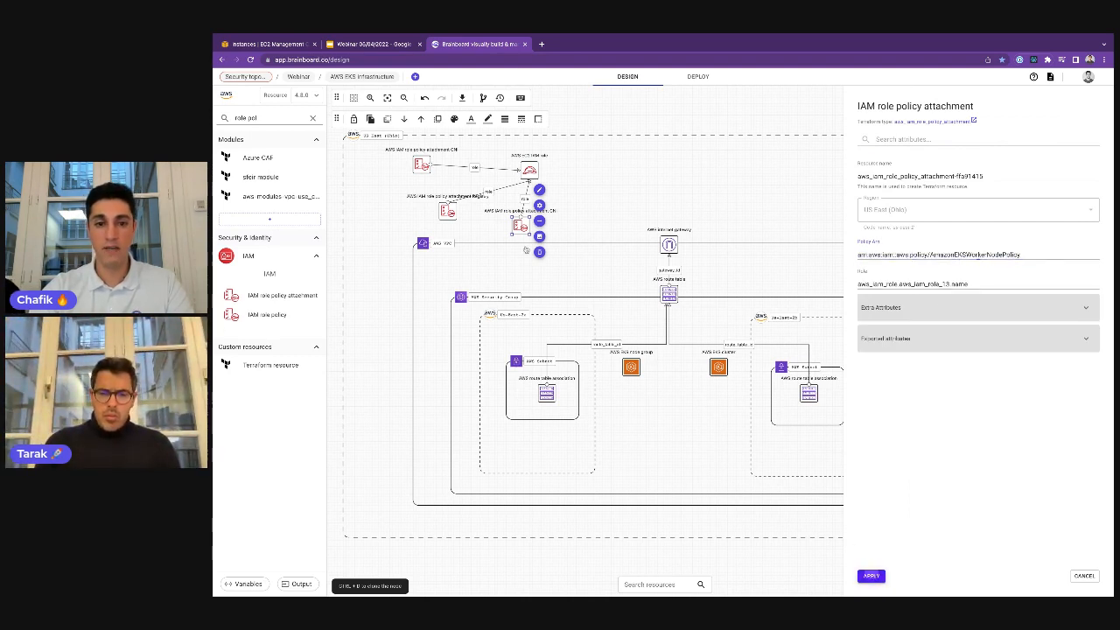
Step: Rename the third EC2 policy attachment's diagram label to "AWS IAM role policy attachment WN"
double_click(505, 210)
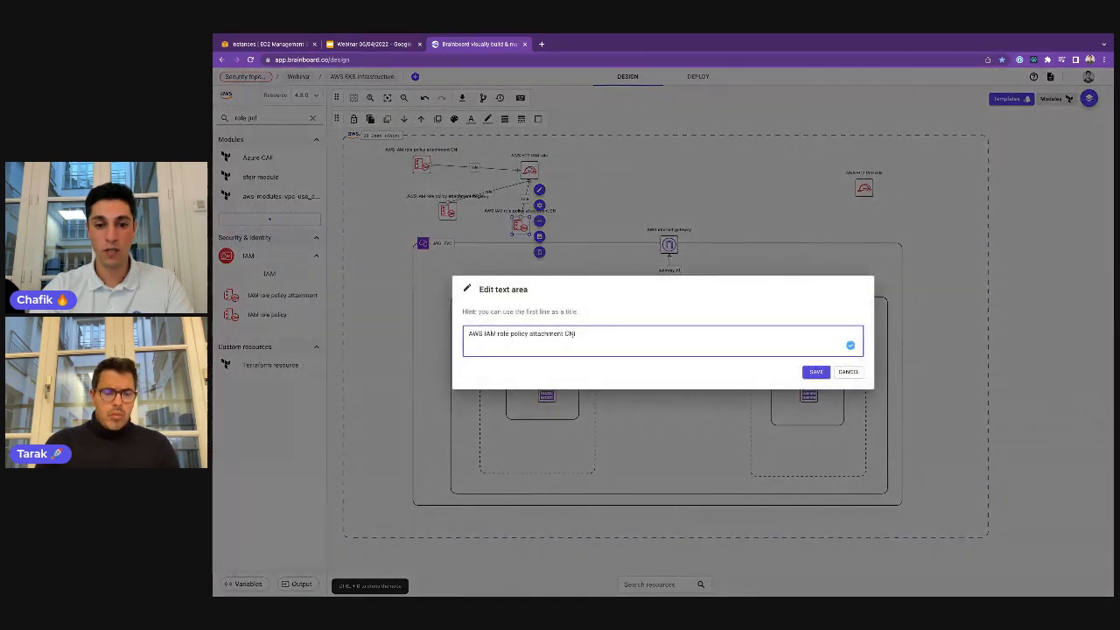
text(WN)
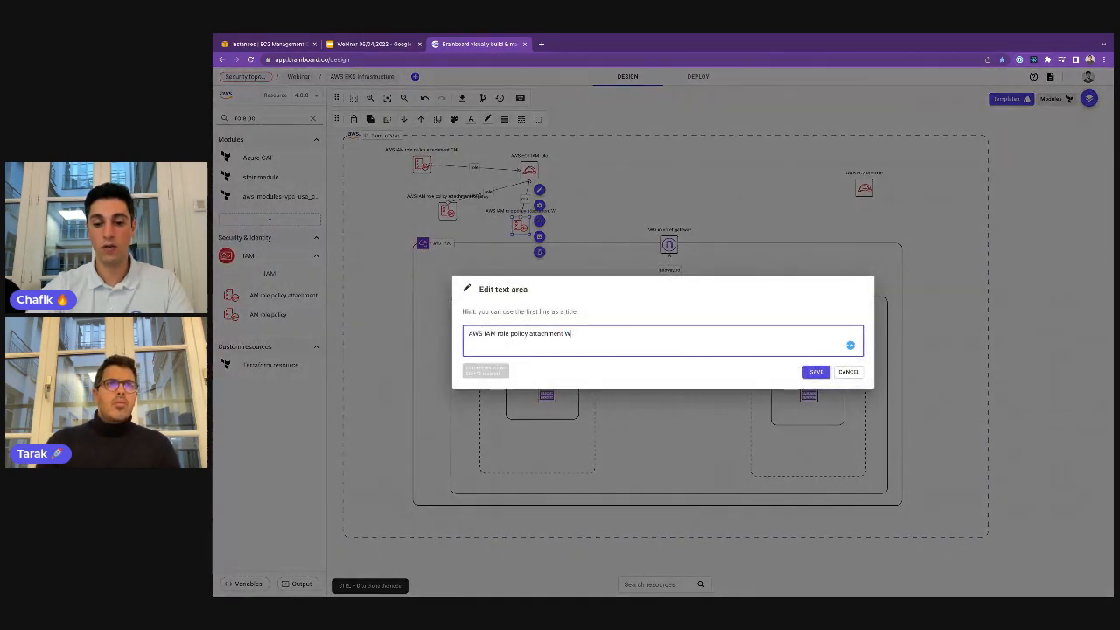
click(814, 372)
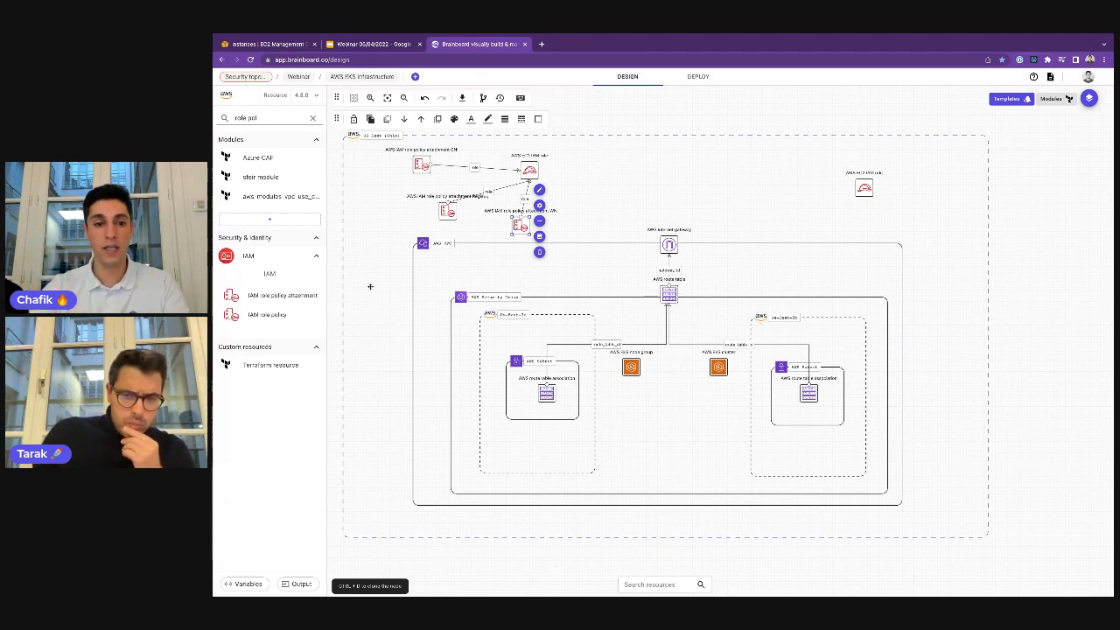
Step: Add an IAM role policy attachment beside the EKS IAM role, with Policy Arn arn:aws:iam::aws:policy/AmazonEKSVPCResourceController
click(272, 299)
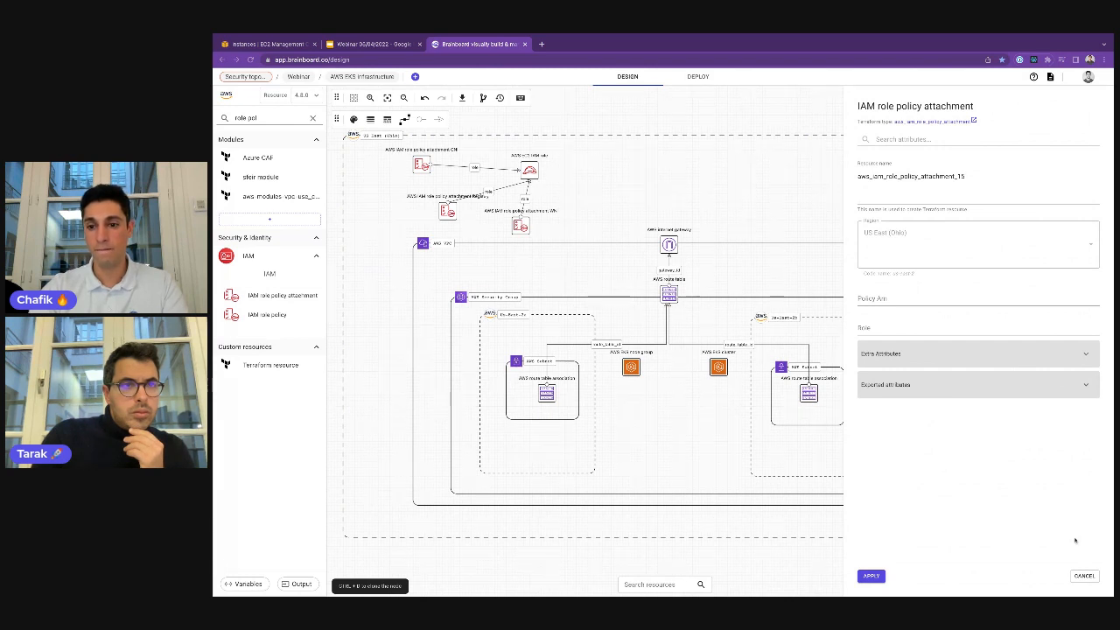
click(954, 302)
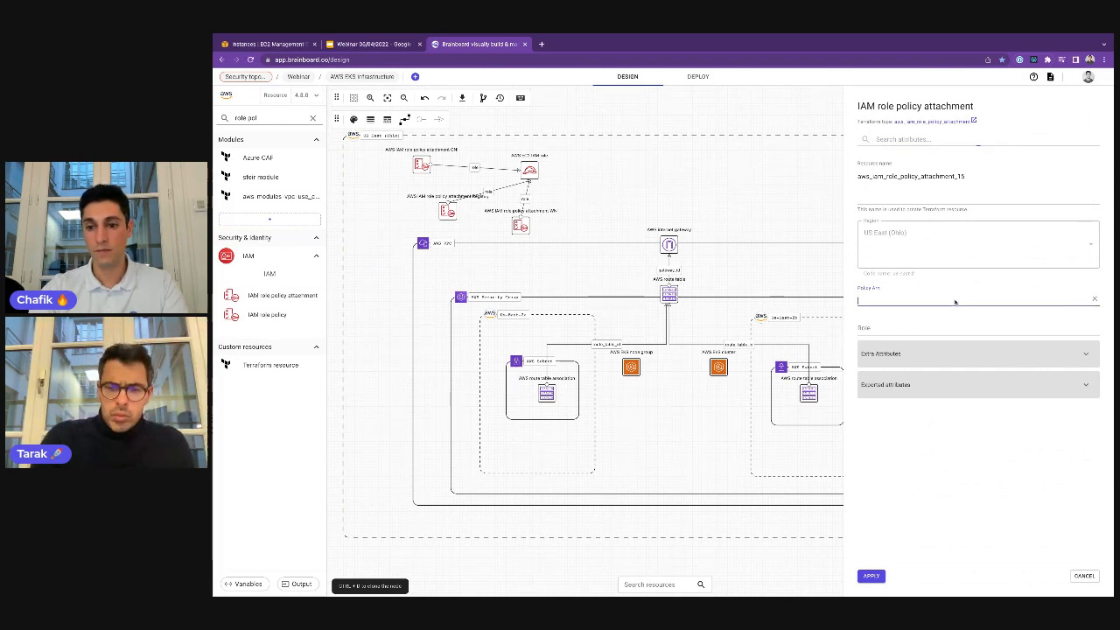
text(arn:aws:iam::aws:policy/AmazonEKSVPCResourceController)
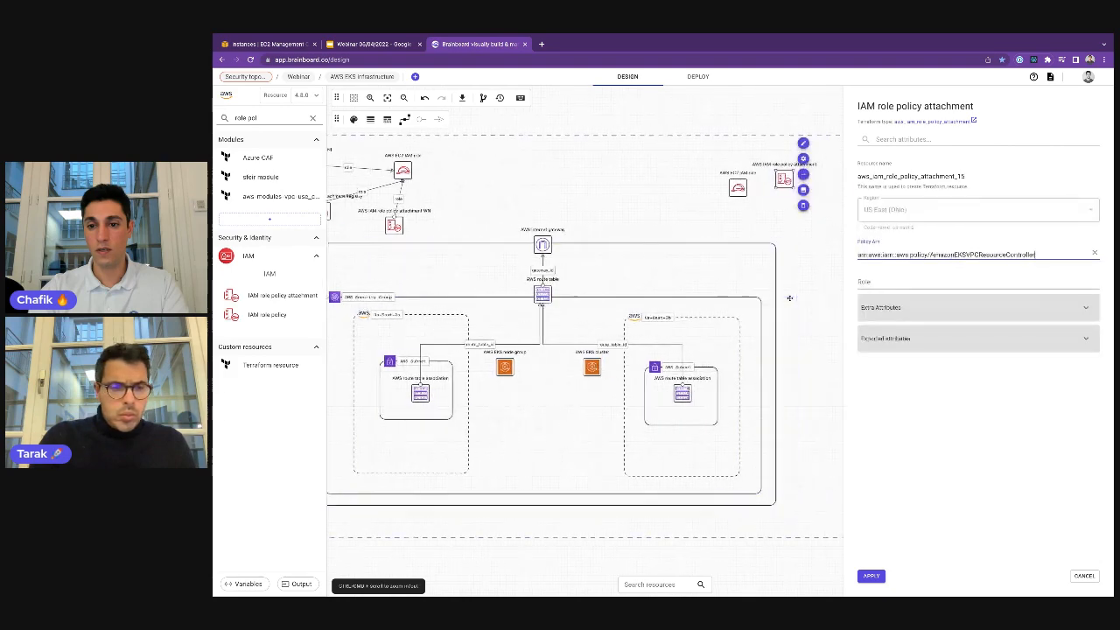
Step: Set the new policy attachment's Role to aws_iam_role.aws_iam_role-dc1be5cf.name and apply it
click(942, 281)
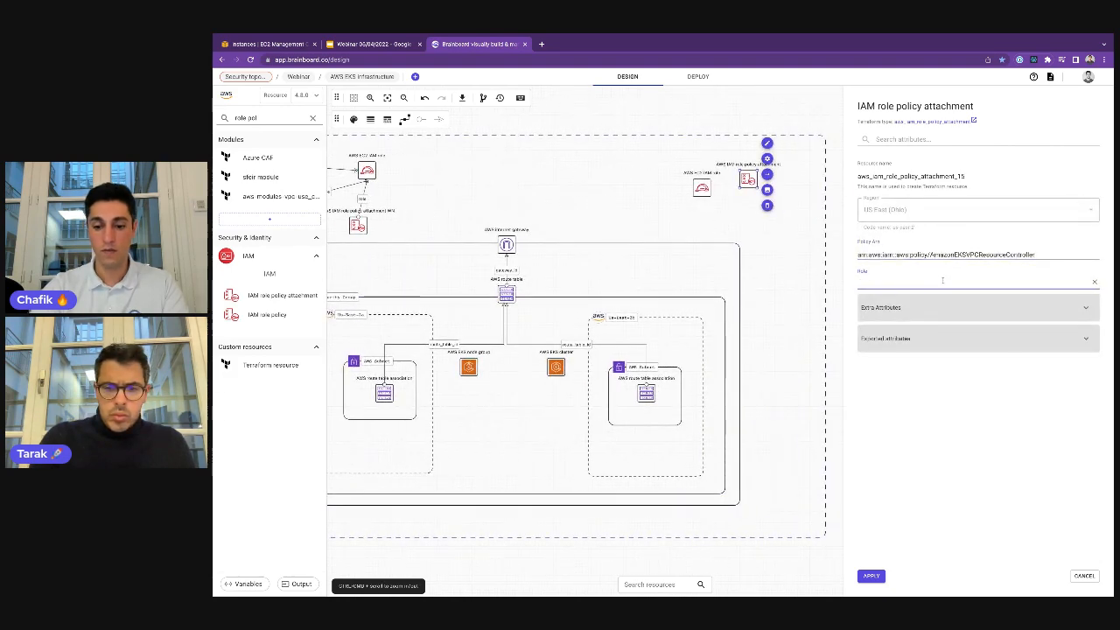
text(role)
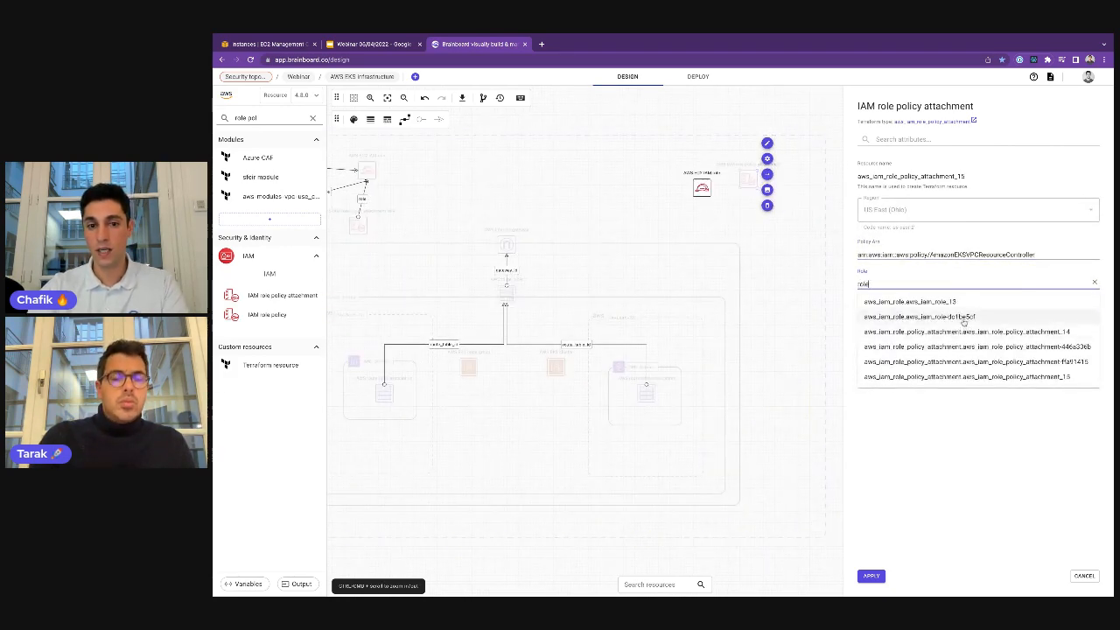
click(963, 317)
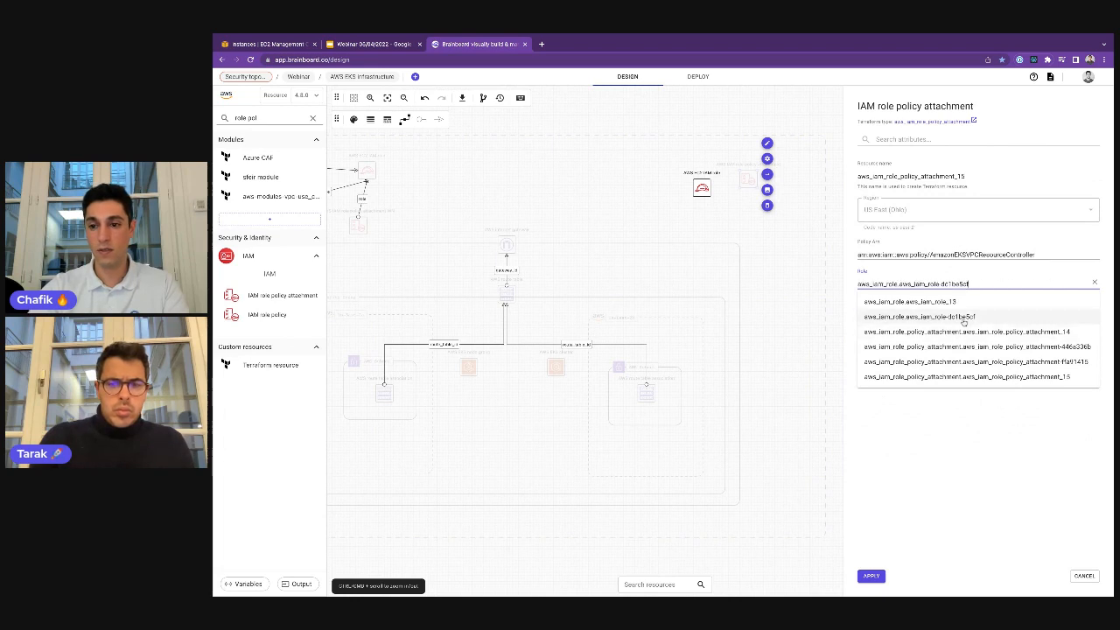
text(nam)
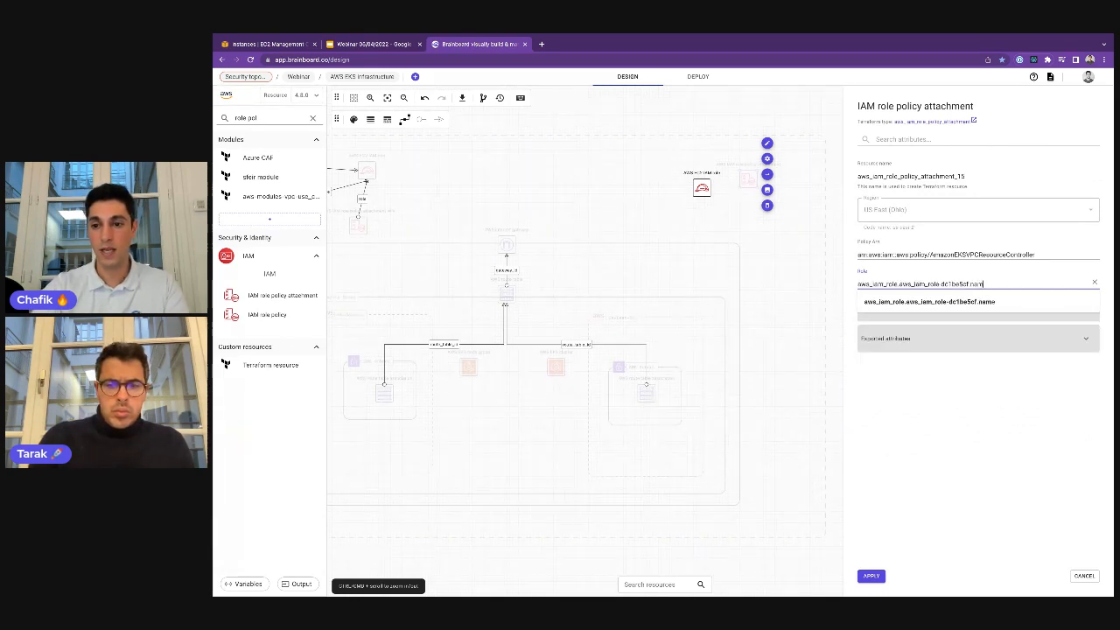
click(953, 301)
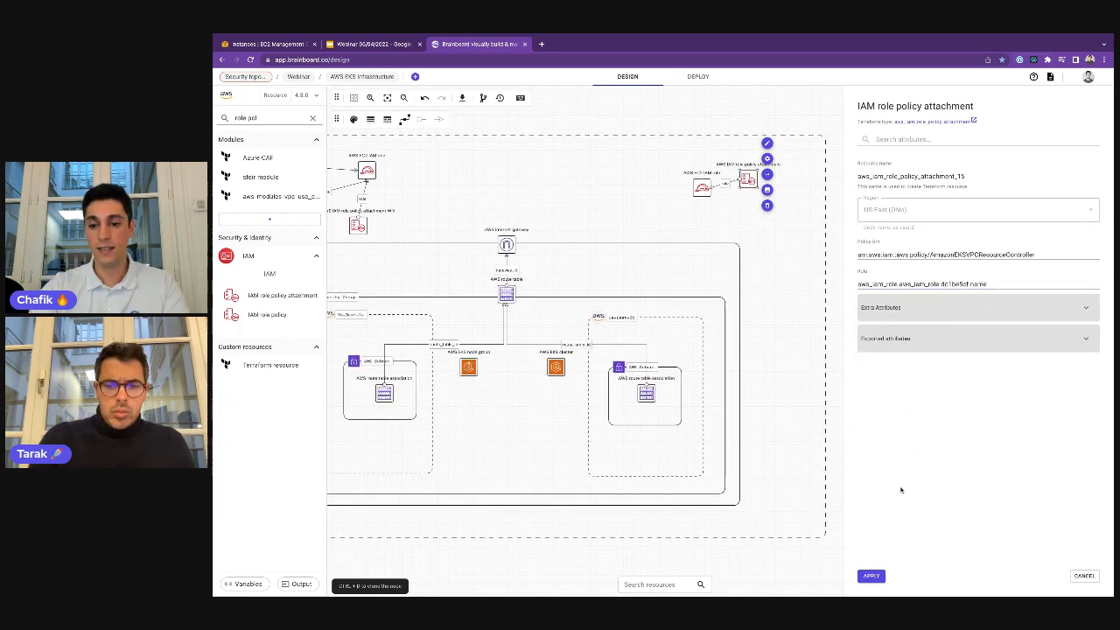
click(871, 576)
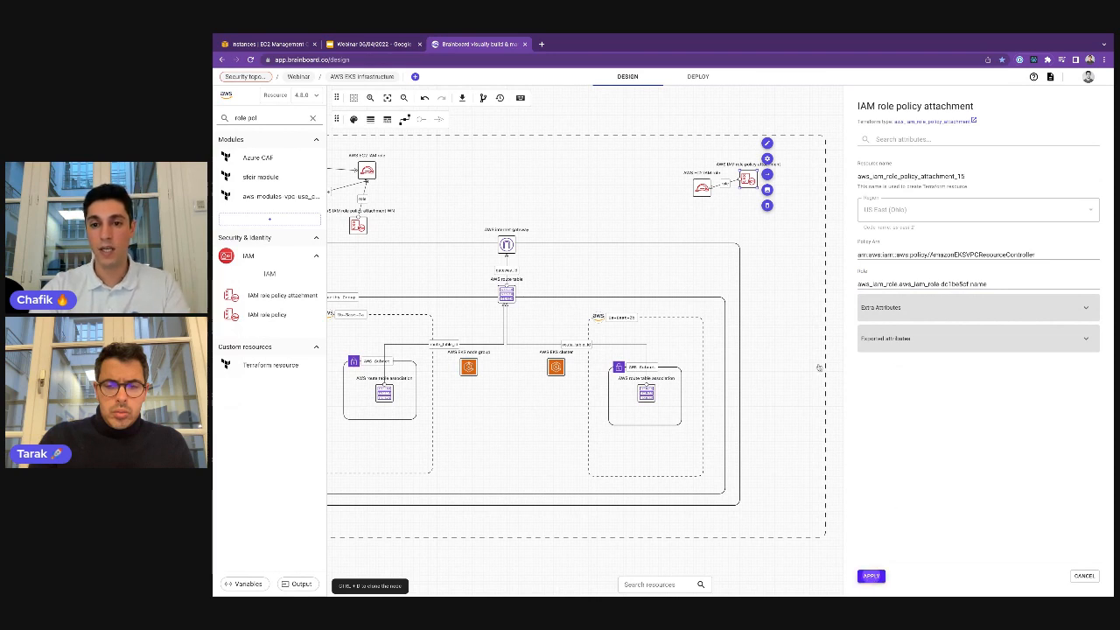
Step: Move the new policy attachment slightly away from the EKS role and place a clone of it below
drag(750, 179, 767, 173)
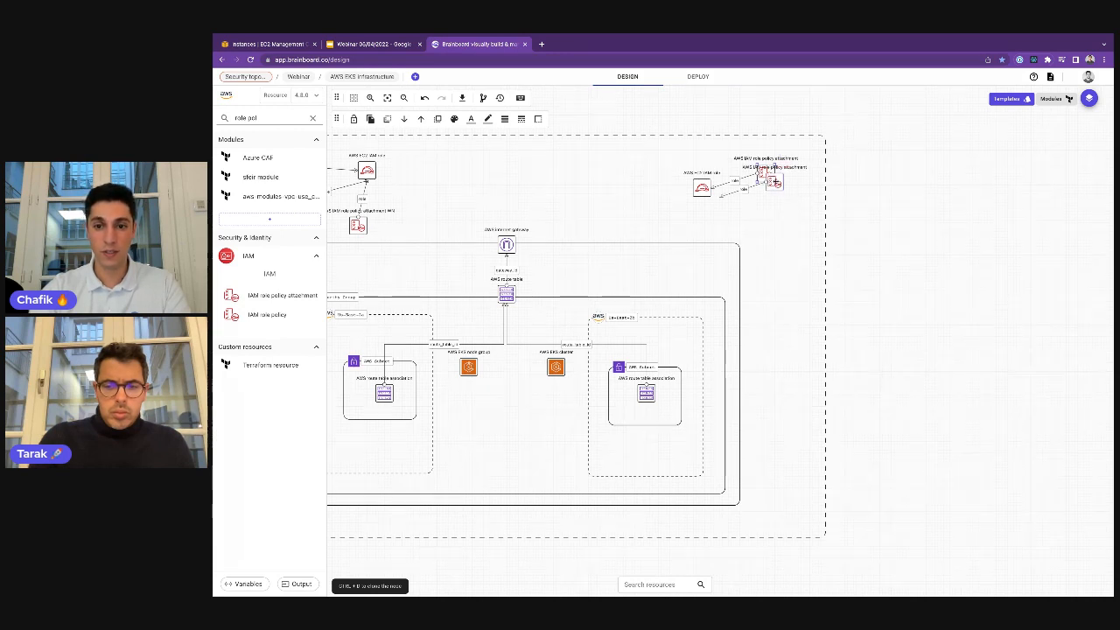
key(shift+d)
click(771, 225)
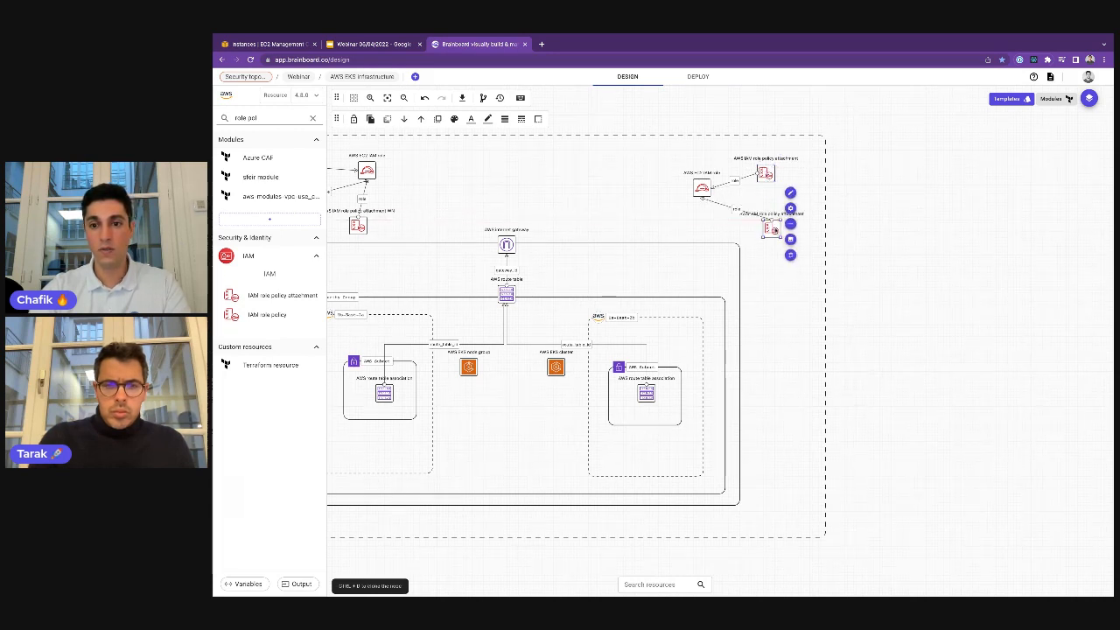
Step: Rename the upper EKS policy attachment's diagram label to "AWS IAM role policy attachment RC"
click(784, 159)
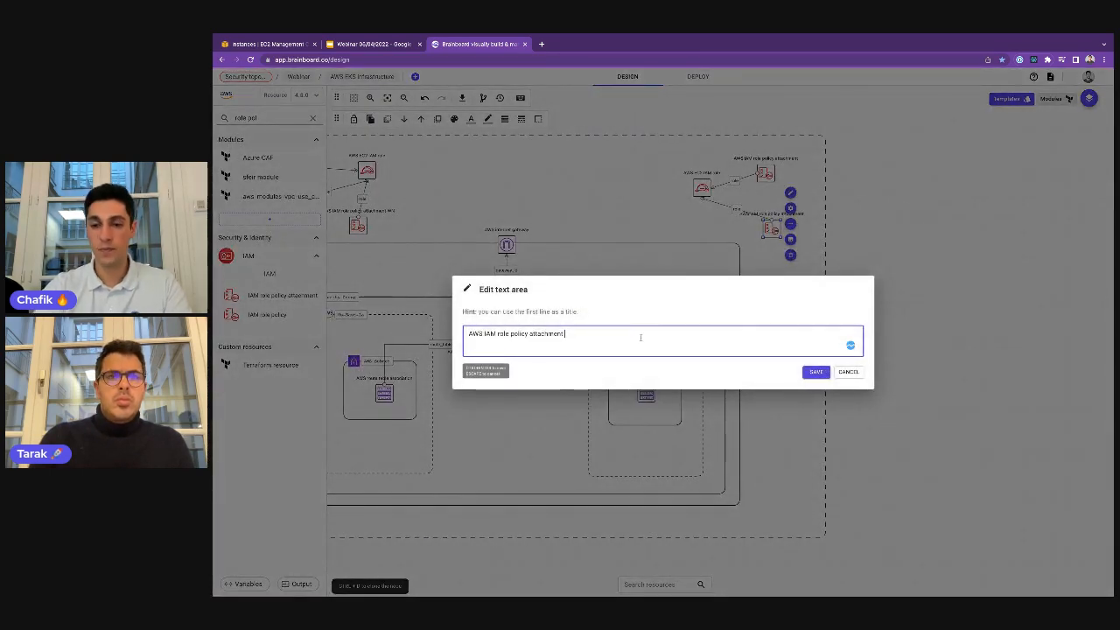
text(CR)
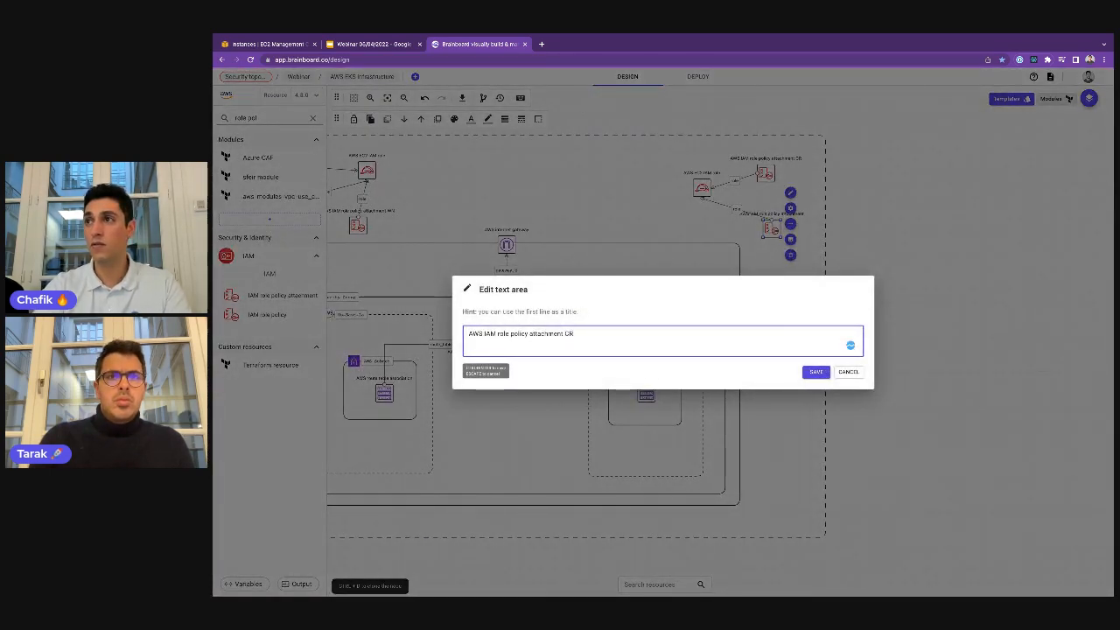
key(BackSpace)
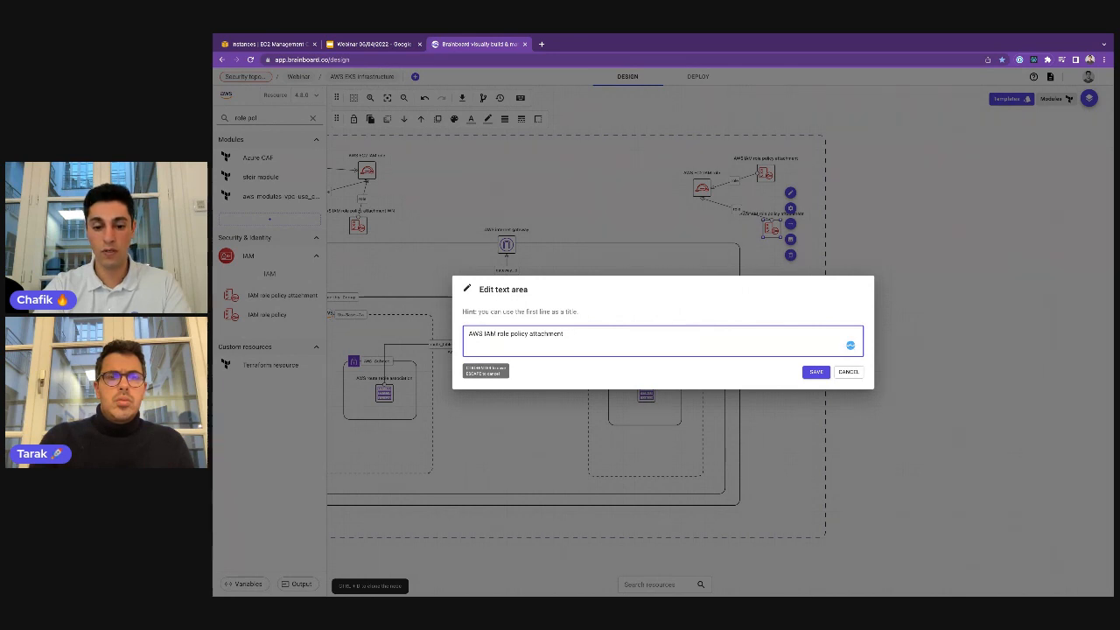
text(RC)
click(814, 373)
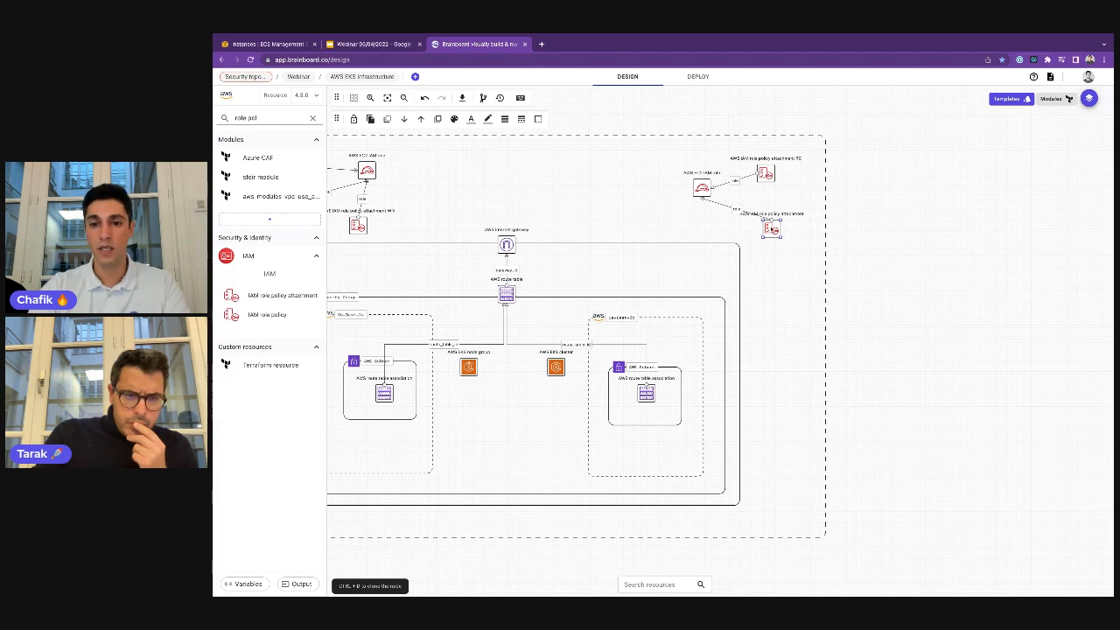
Step: Set the cloned EKS policy attachment's Policy Arn to arn:aws:iam::aws:policy/AmazonEKSClusterPolicy and apply it
double_click(777, 229)
click(910, 254)
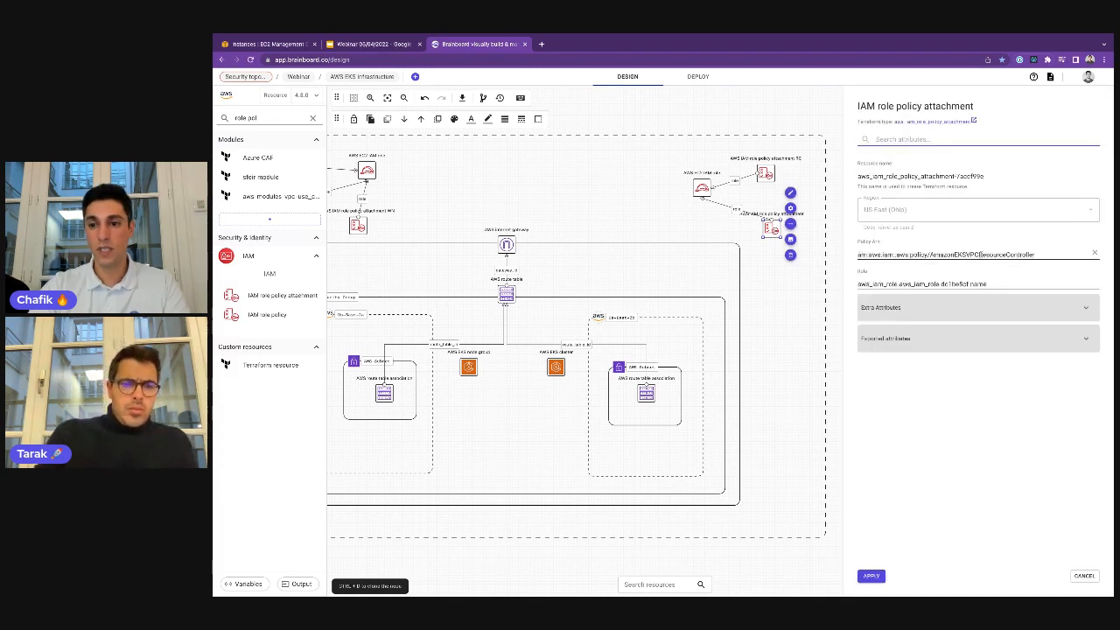
click(971, 302)
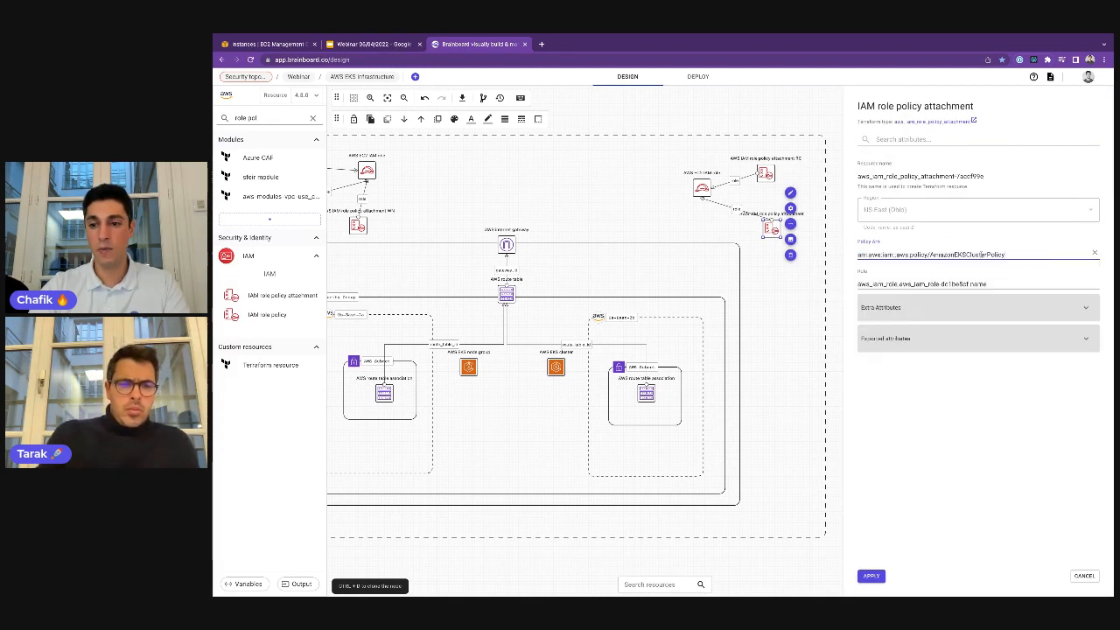
click(871, 577)
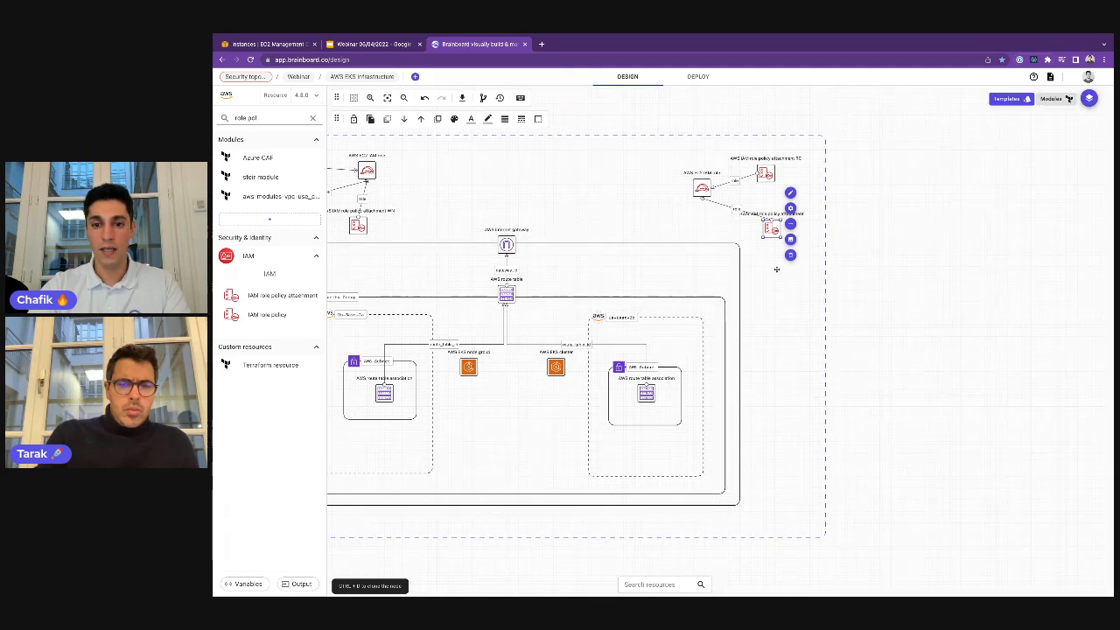
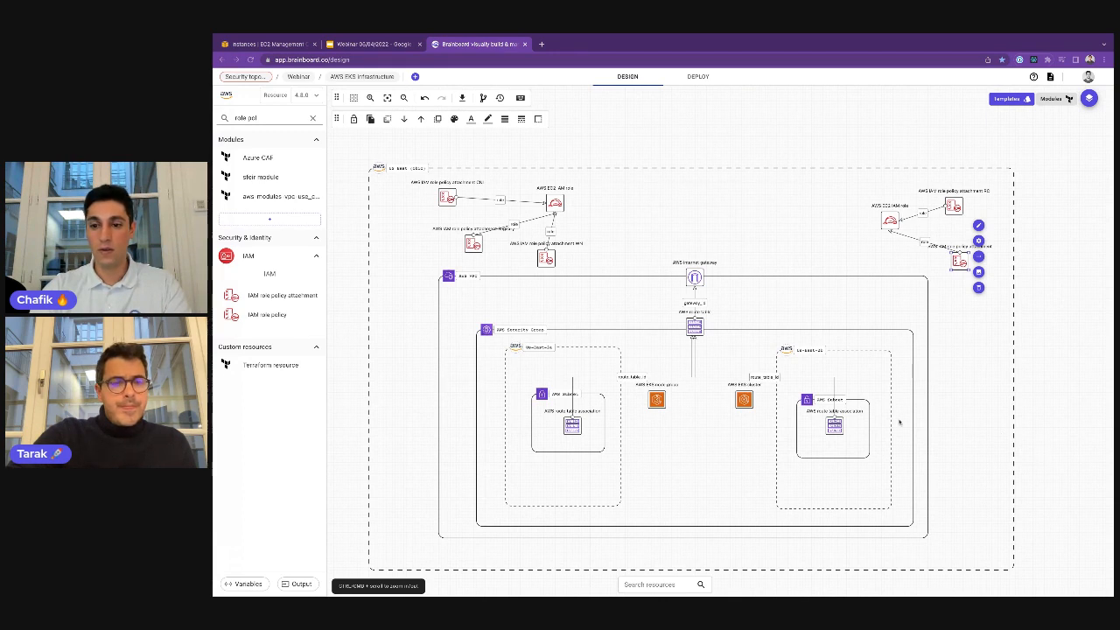
Step: Set the EKS cluster's Role Arn to aws_iam_role.aws_iam_role-dc1be5cf.arn
double_click(744, 399)
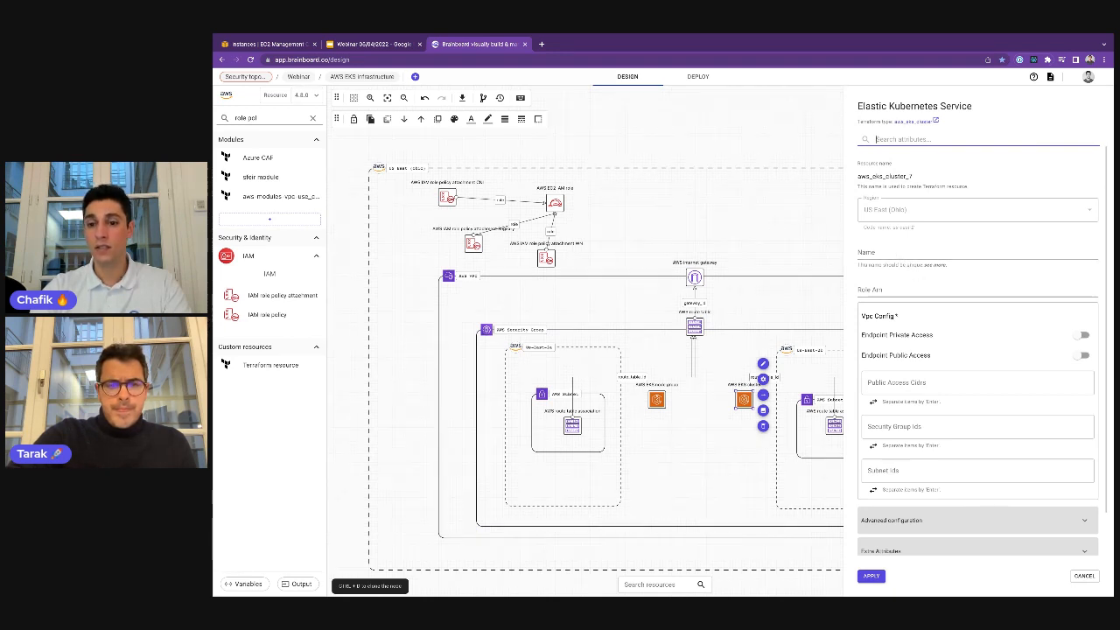
click(923, 288)
text(role)
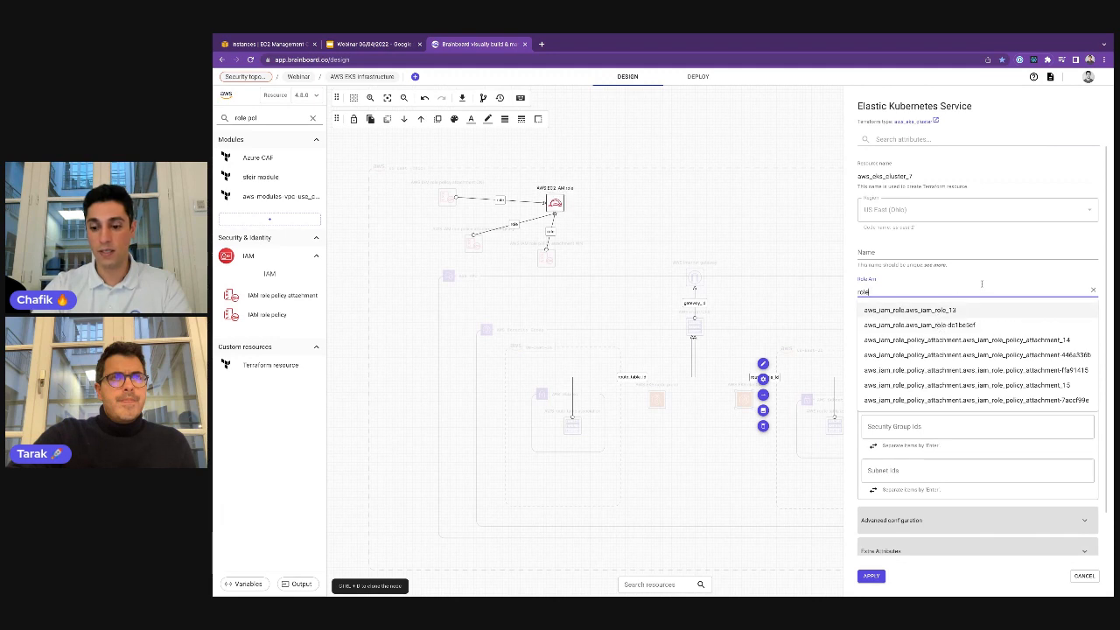
key(Down)
key(Down)
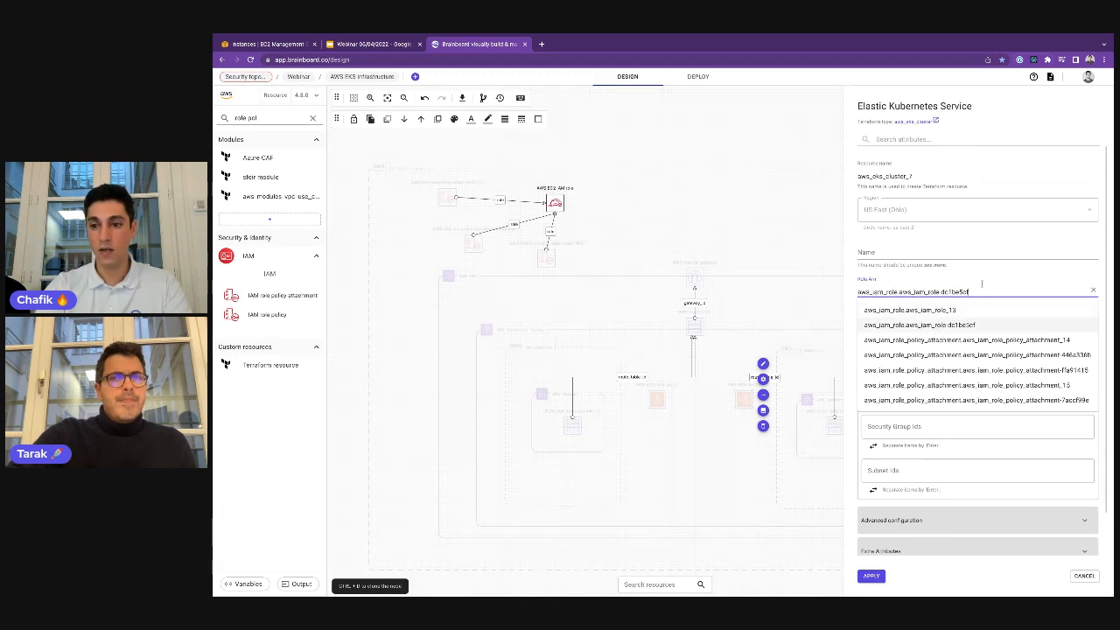
text(.ar)
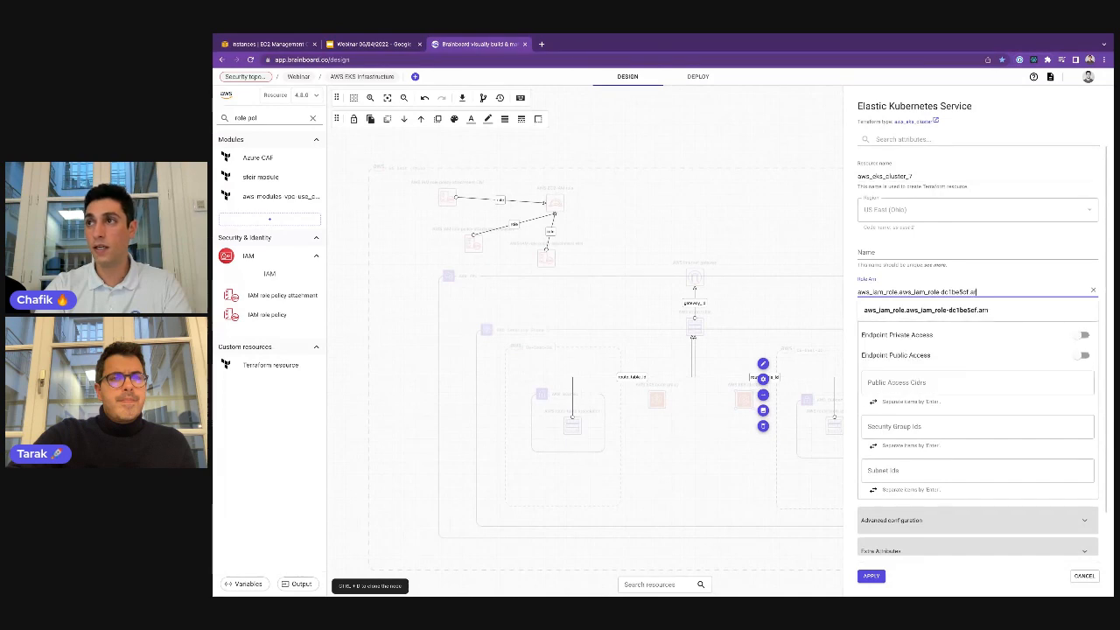
text(n)
click(974, 310)
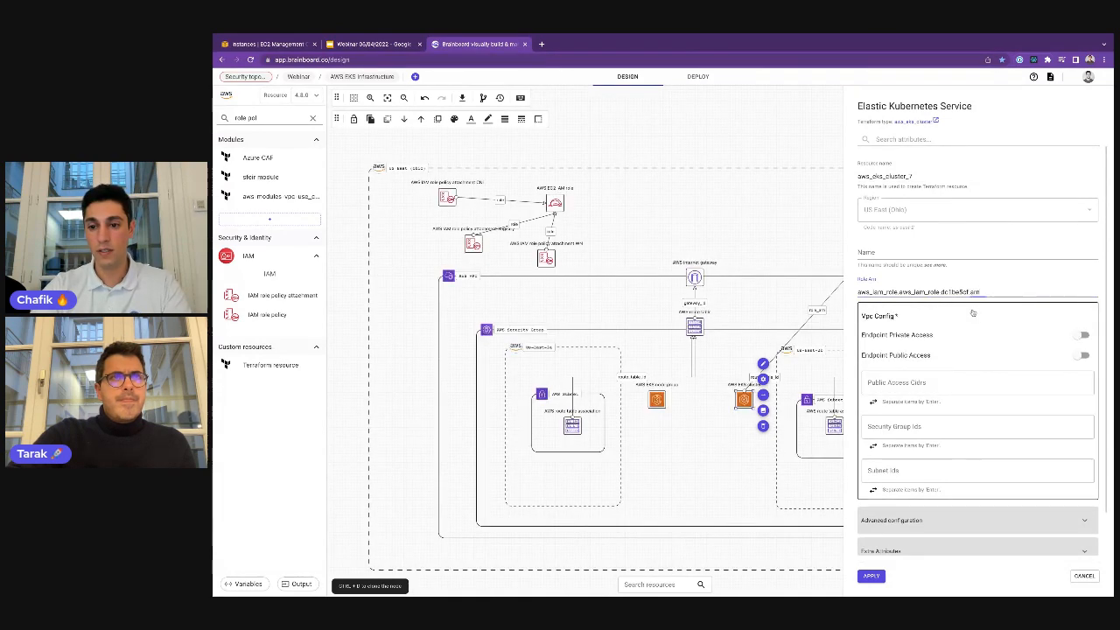
Step: Add aws_security_group.aws_security_group_6.id to the security group IDs in the EKS cluster's VPC config
scroll(788, 320, right, 5)
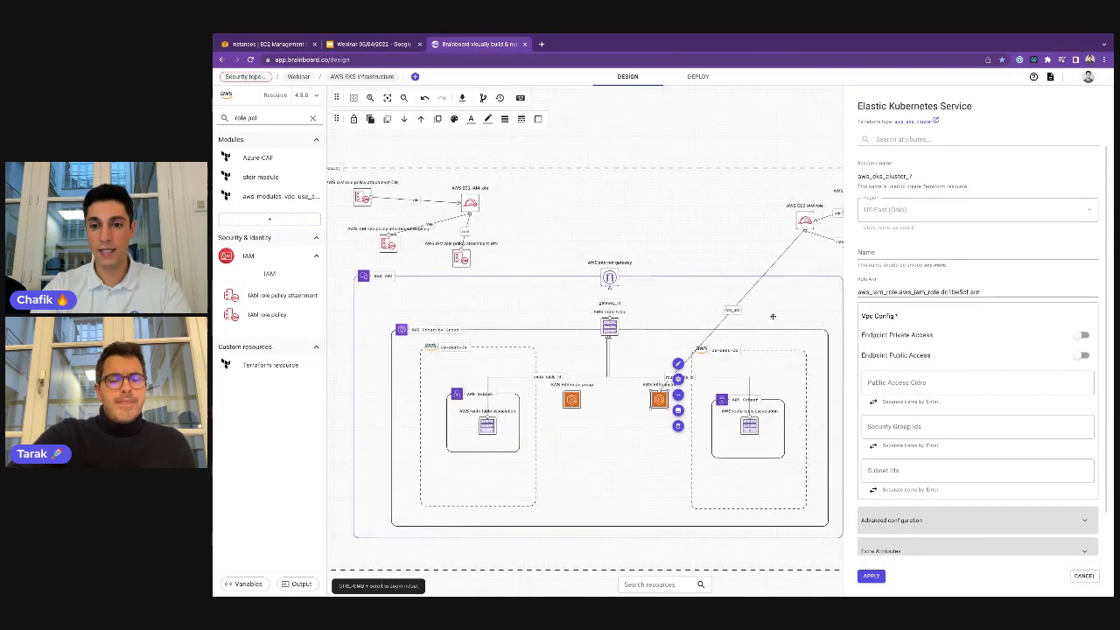
scroll(942, 380, down, 1)
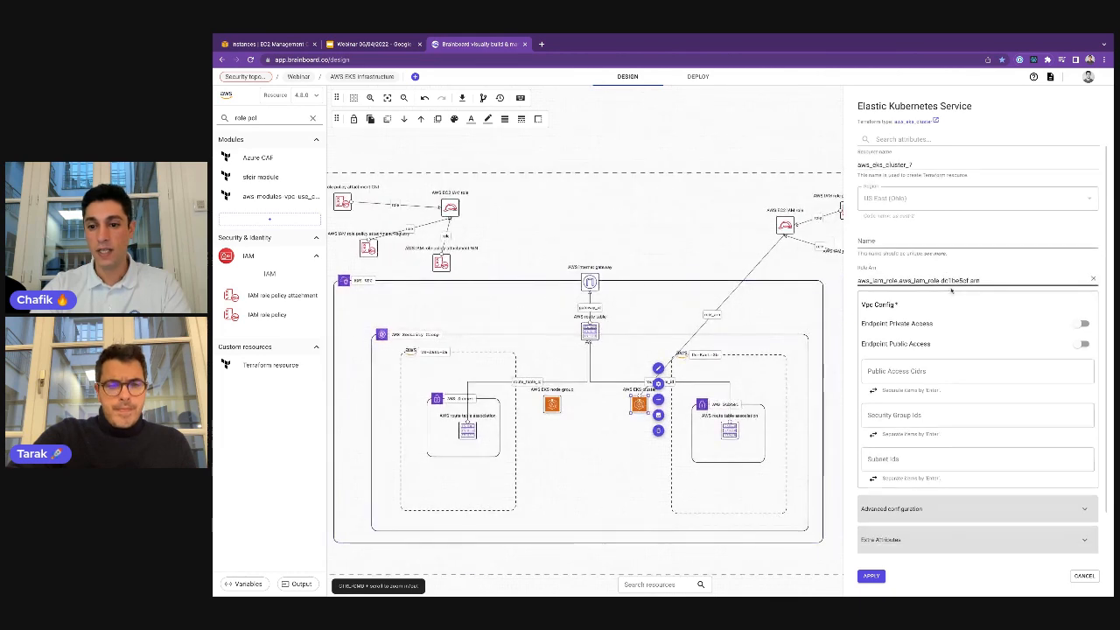
click(942, 380)
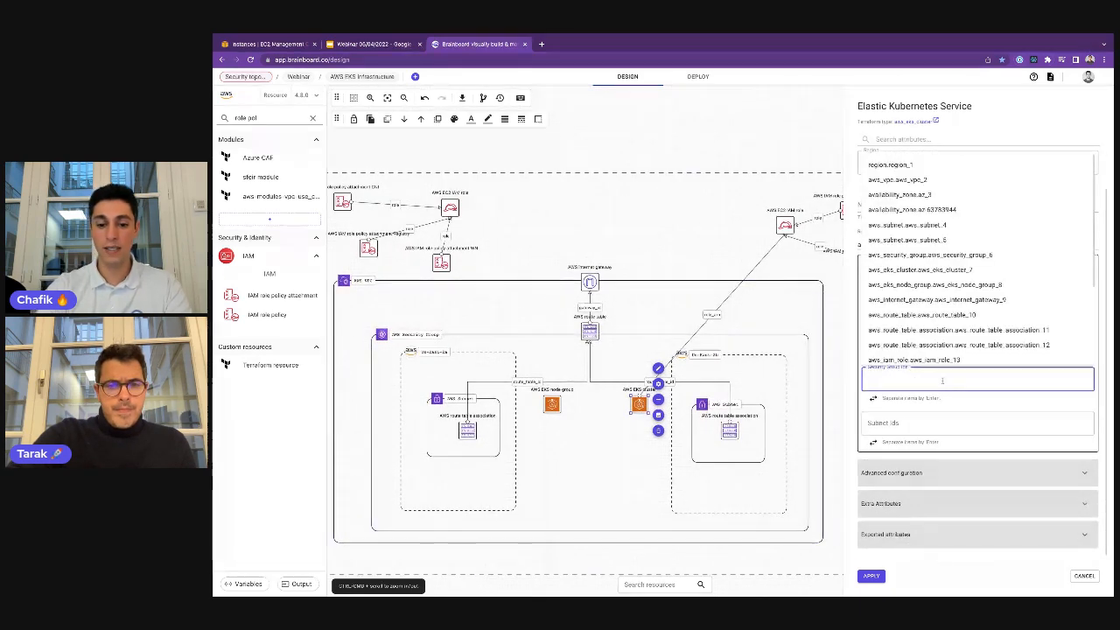
text(securi)
key(Down)
key(Return)
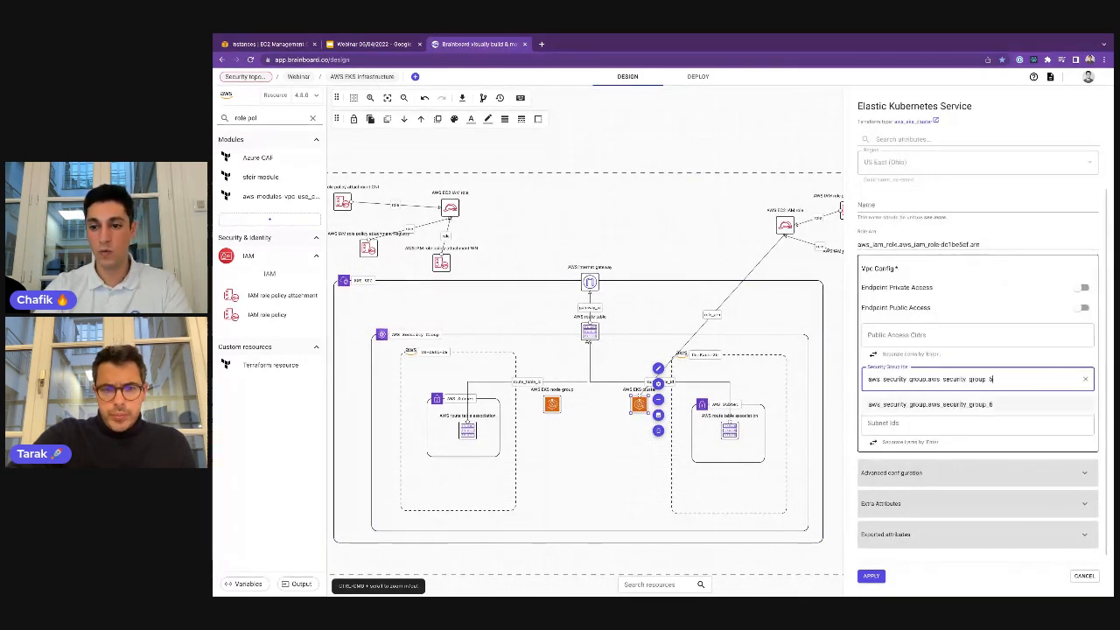
text(.id)
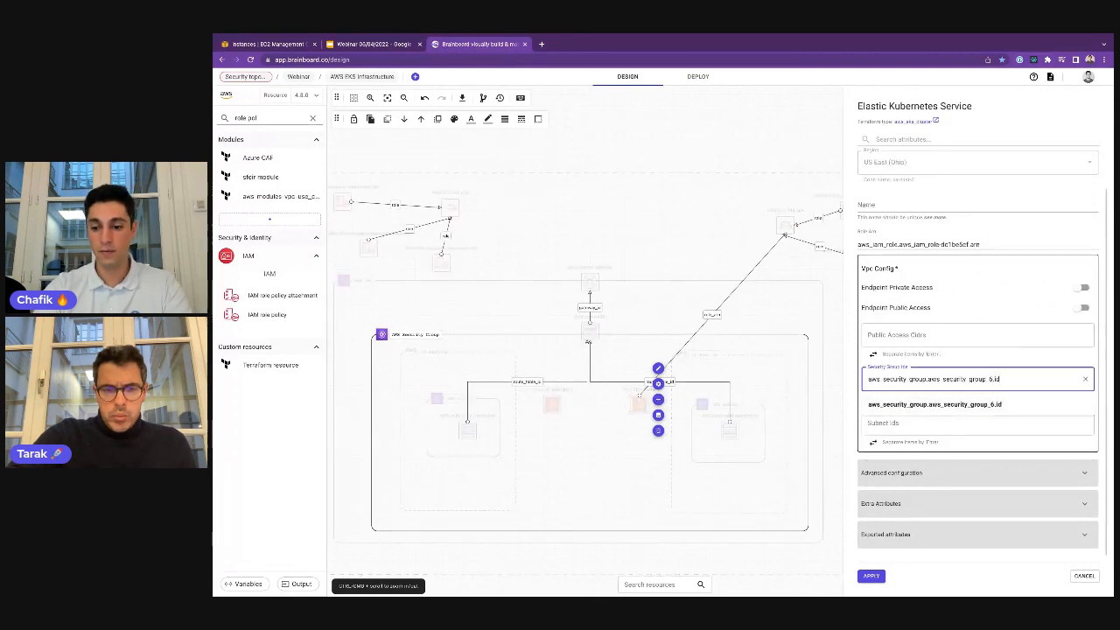
key(Return)
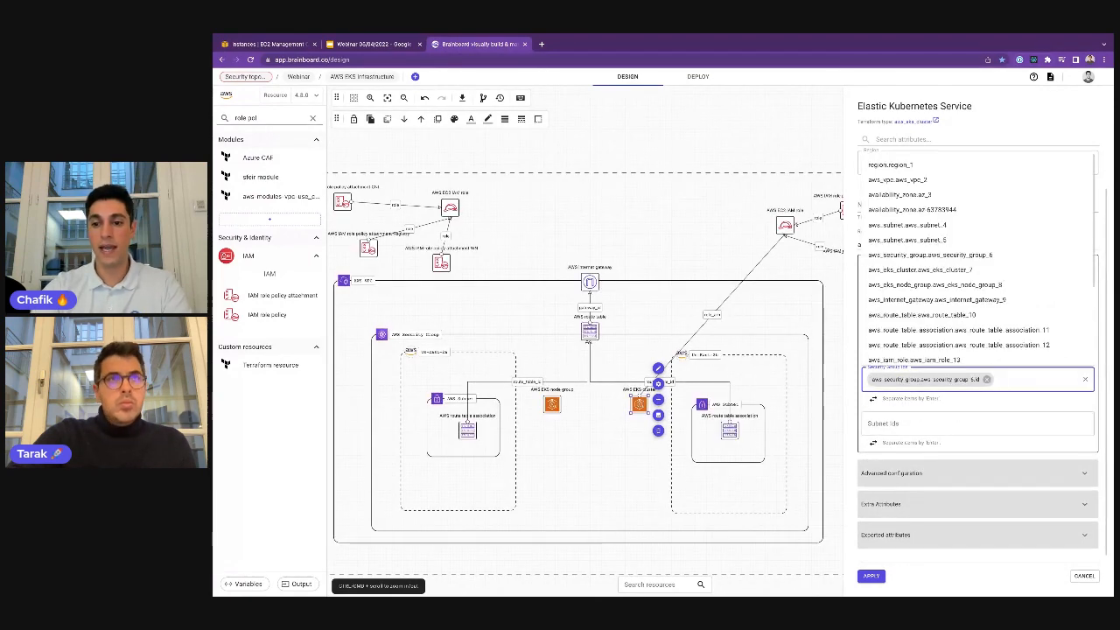
Step: Add aws_subnet.aws_subnet_4.id and aws_subnet.aws_subnet_5.id to the subnet IDs in the EKS cluster's VPC config
click(930, 420)
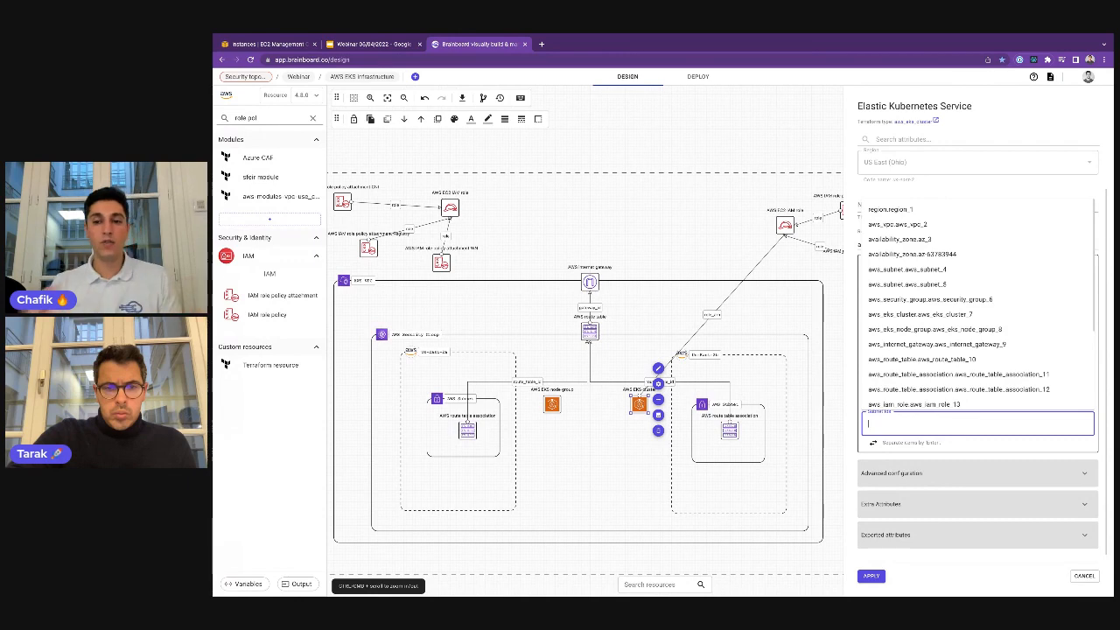
text(subn)
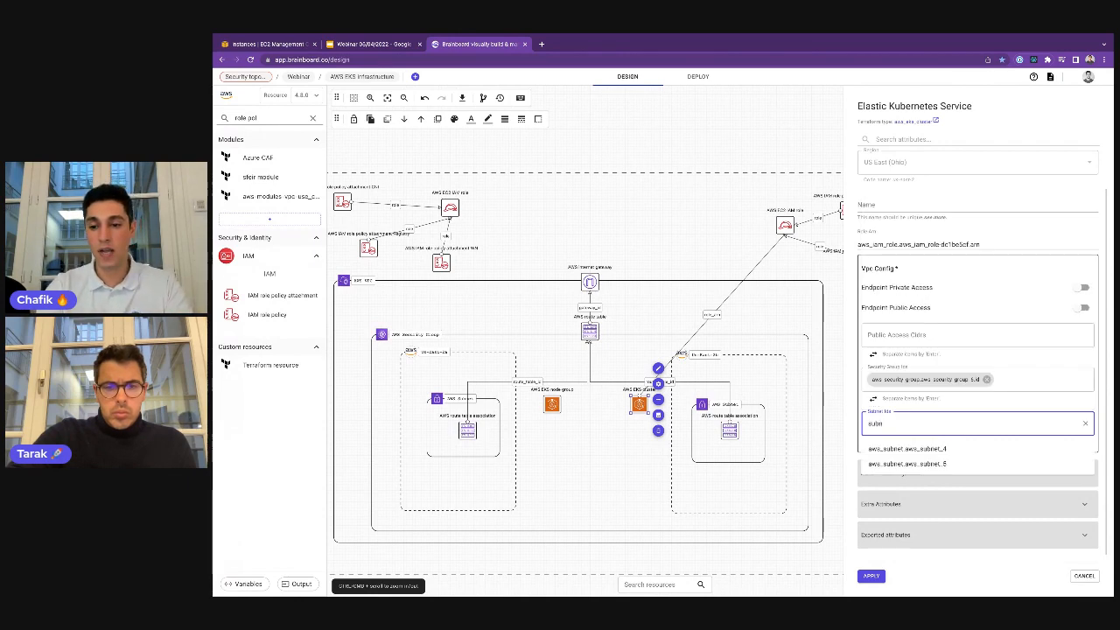
key(Down)
text(.id)
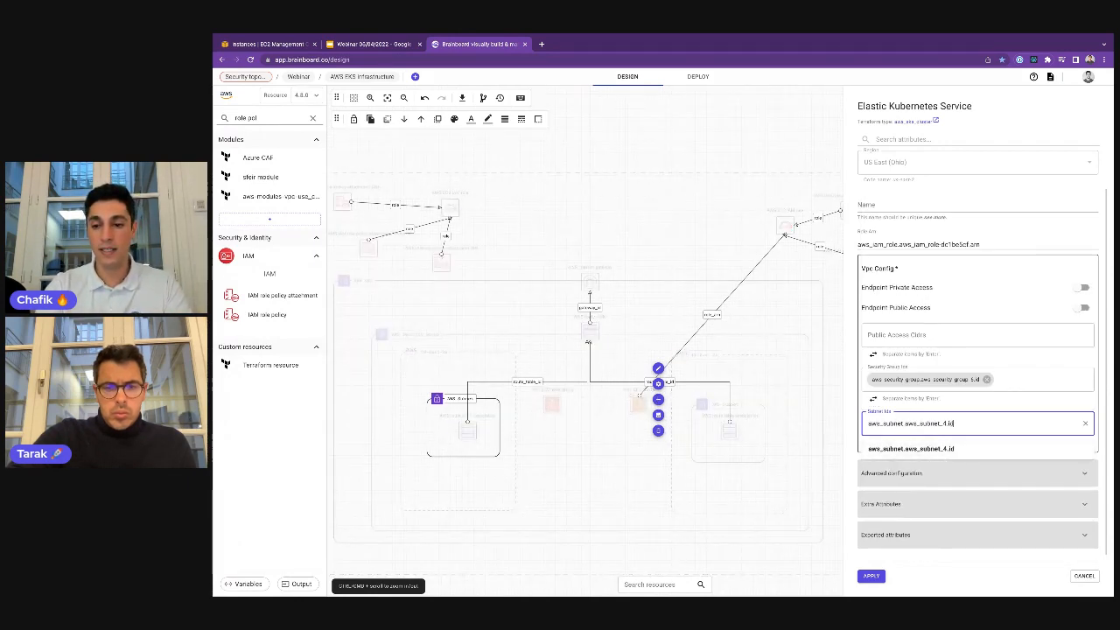
key(Return)
text(su)
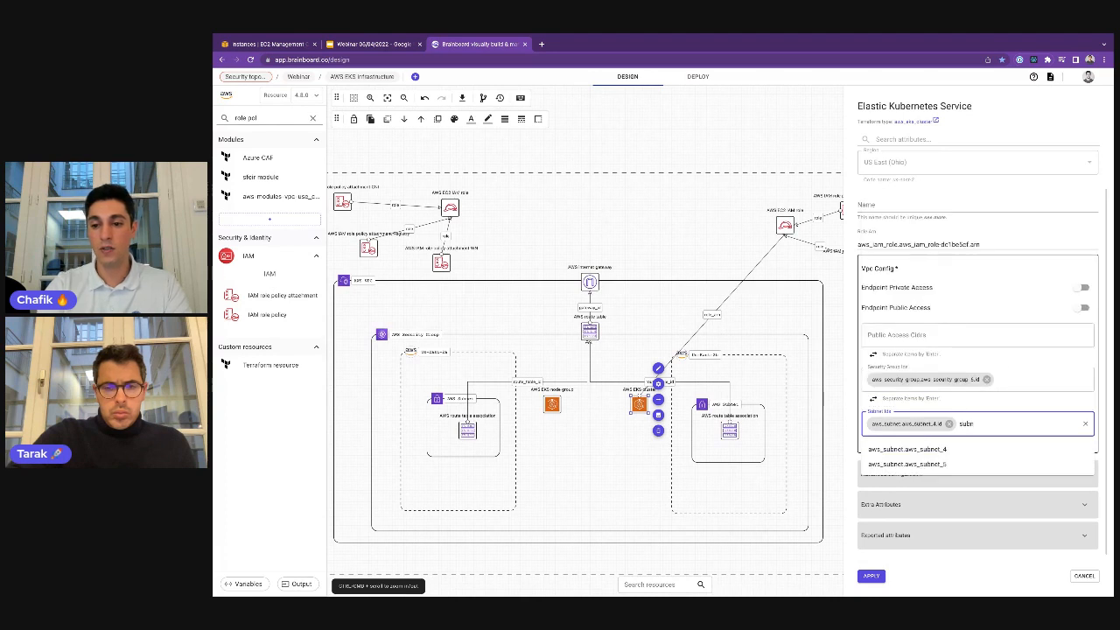
text(bn)
key(Down)
key(Down)
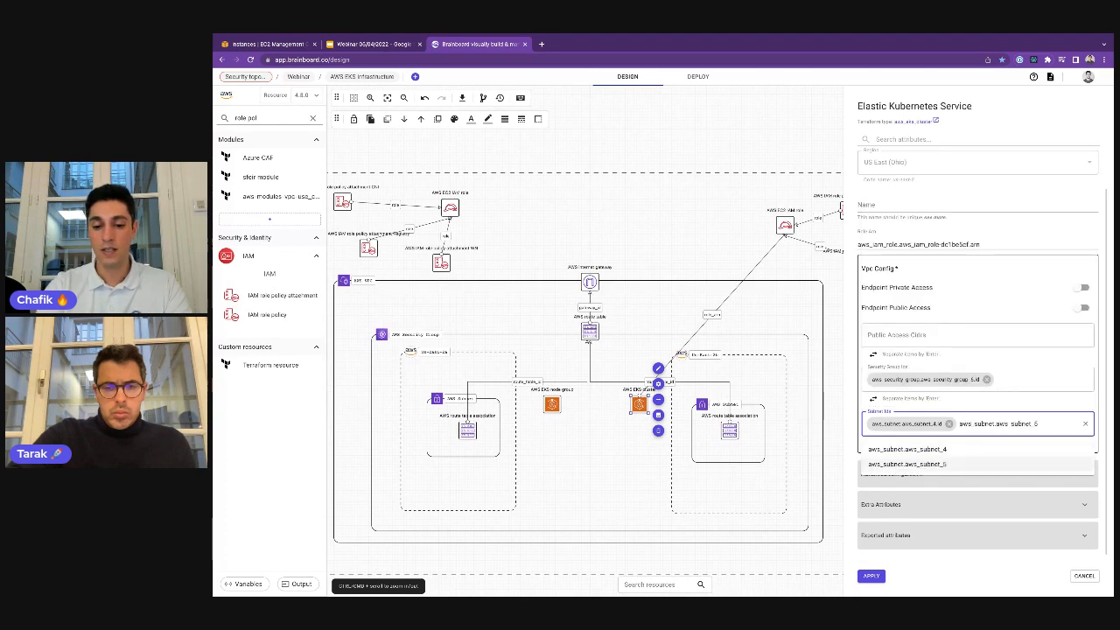
text(.id)
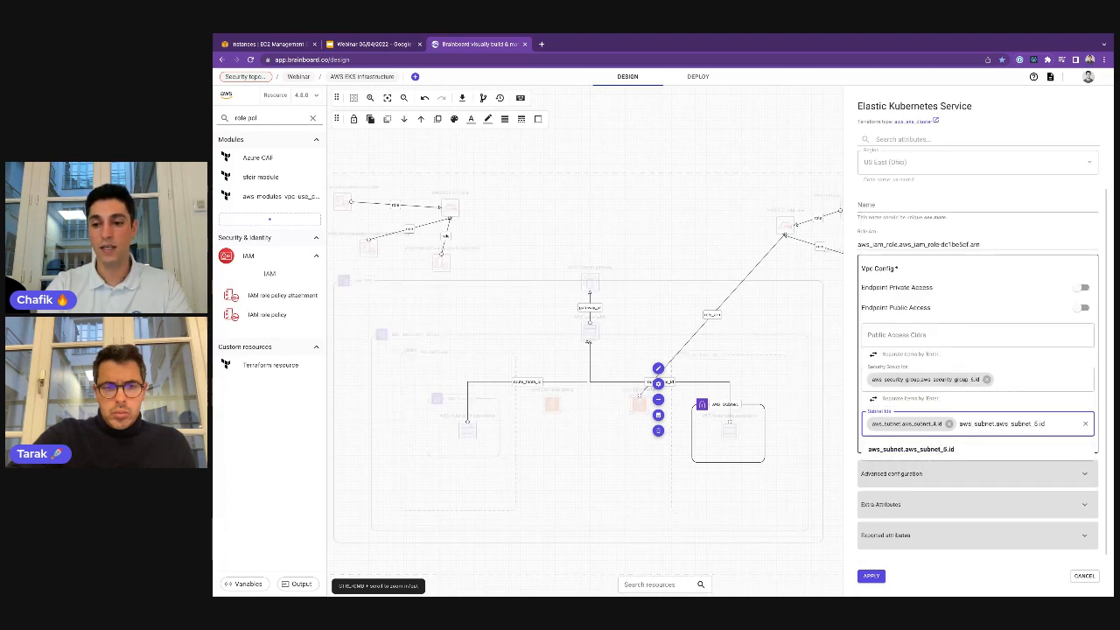
key(Return)
key(Escape)
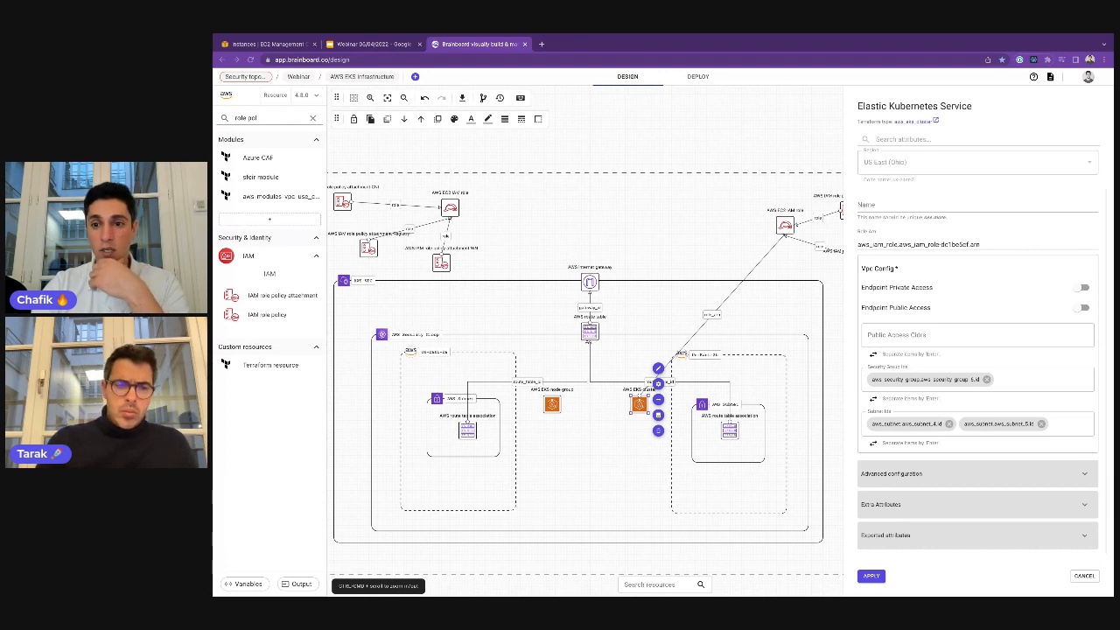
Step: Name the EKS cluster brainboard-cluster and apply its configuration
scroll(968, 288, up, 1)
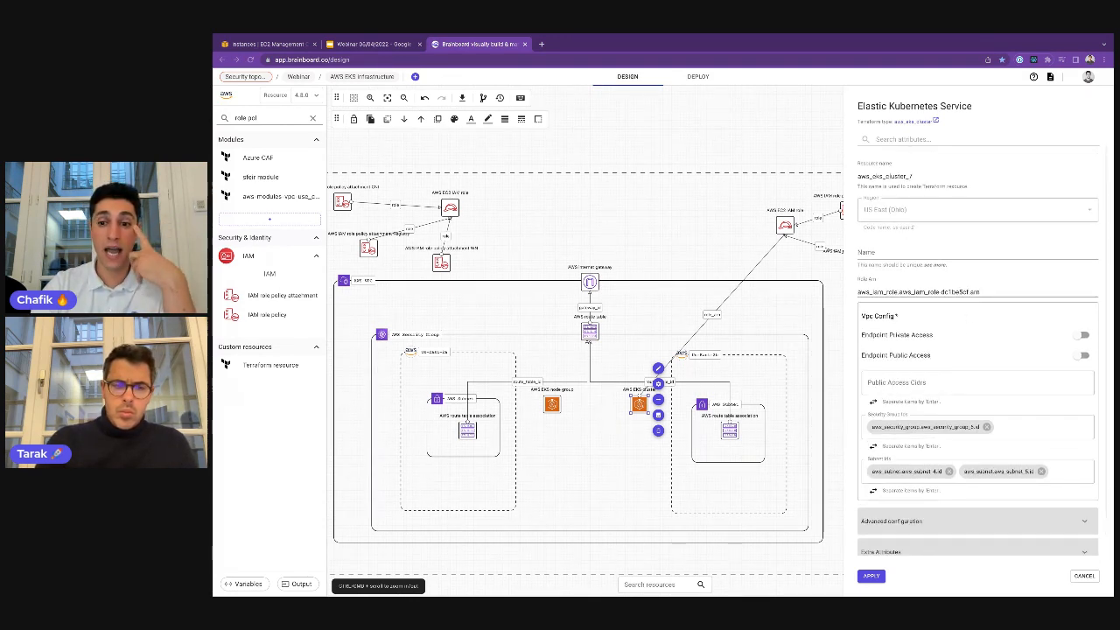
click(947, 255)
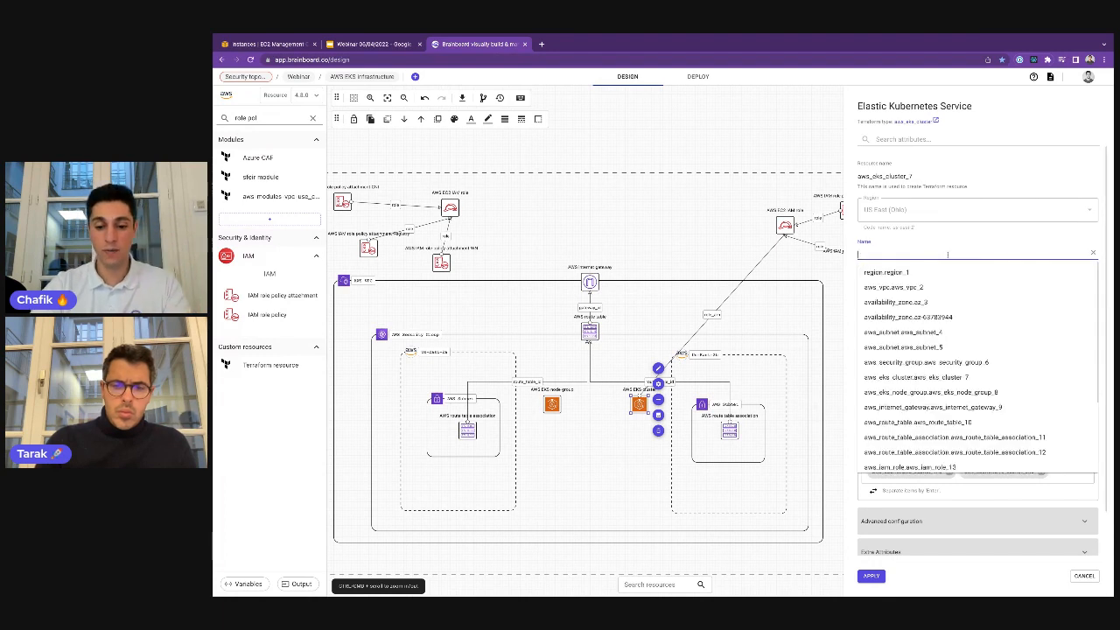
text(brainbo)
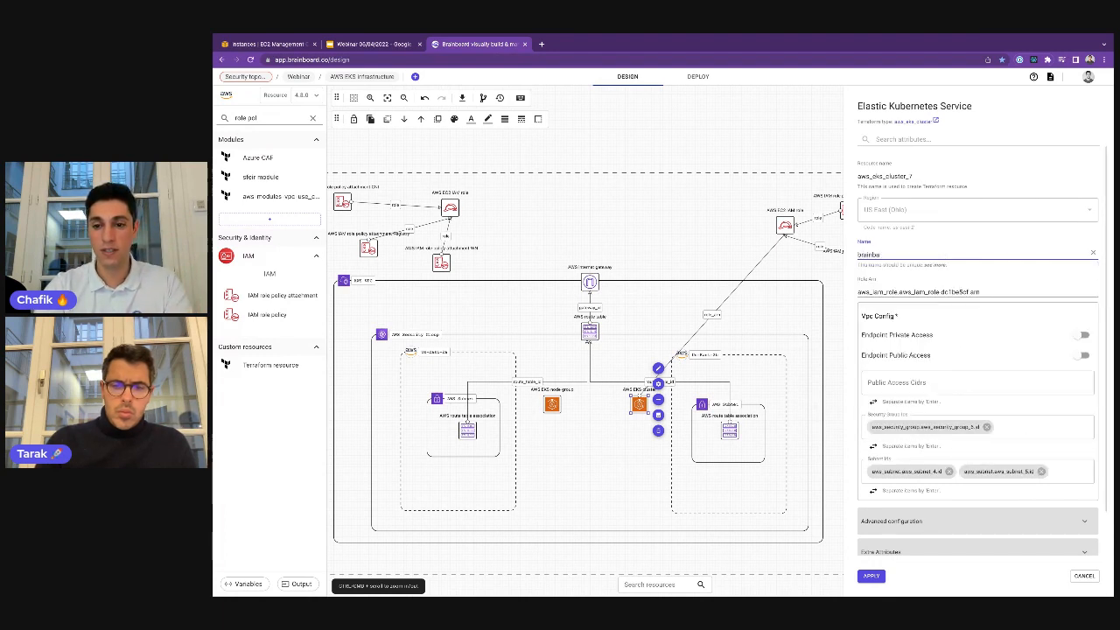
text(ard-cluster)
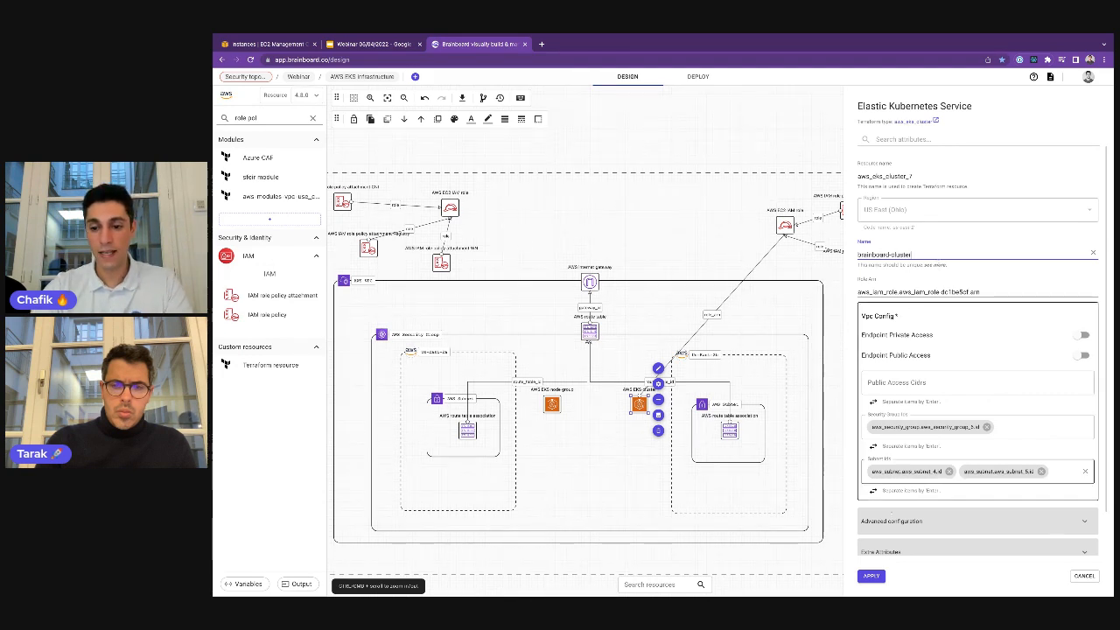
click(874, 574)
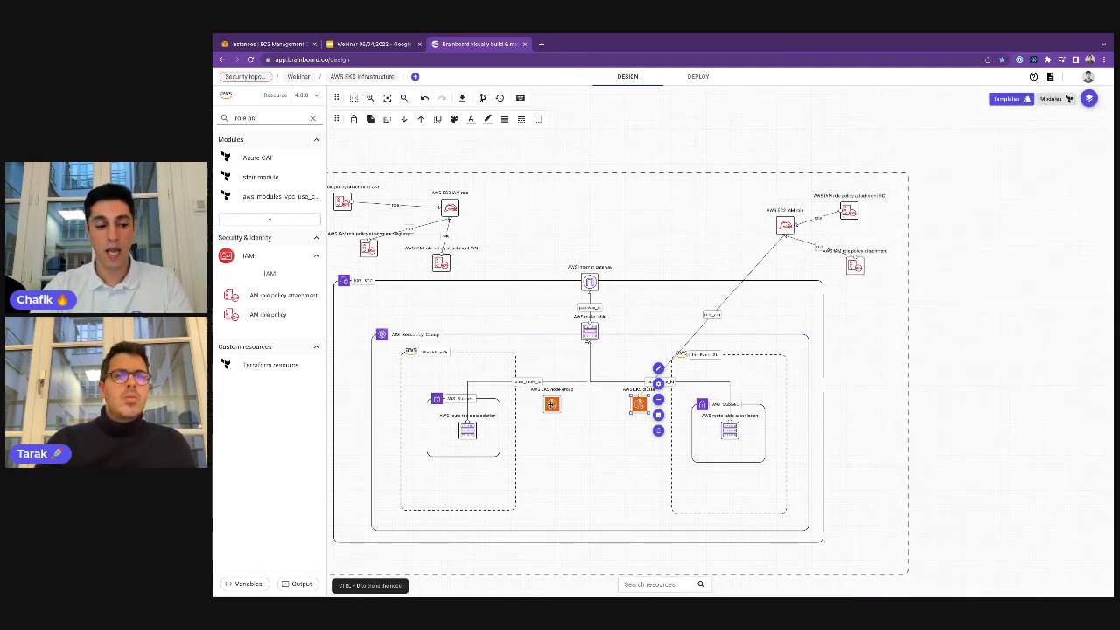
Step: Open the EKS node group's configuration and set its cluster name to aws_eks_cluster.aws_eks_cluster_7.name
click(551, 403)
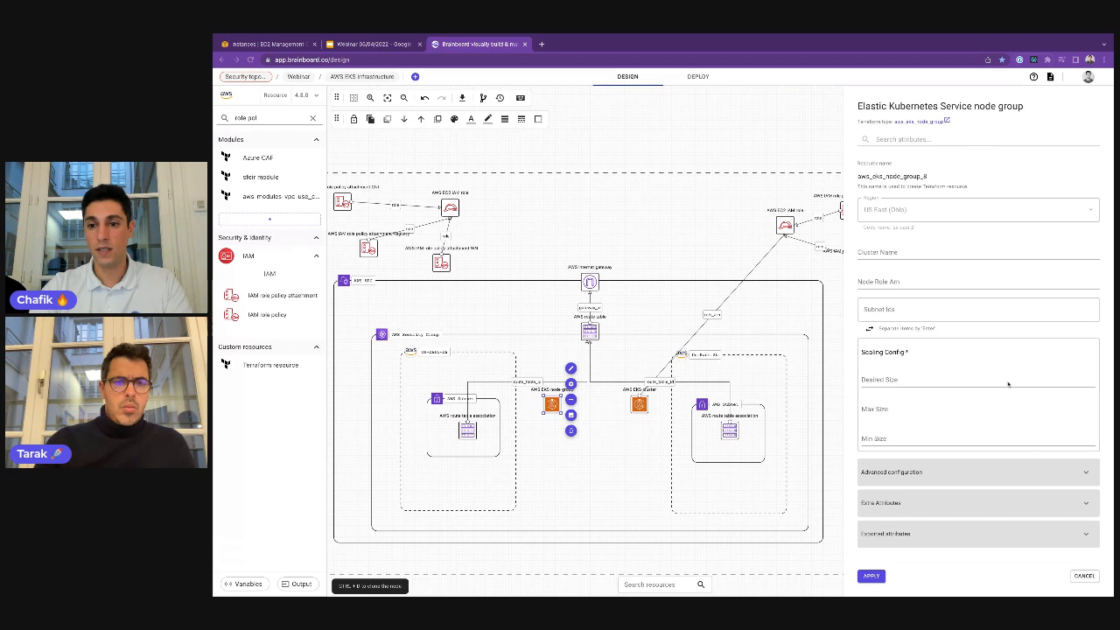
click(926, 255)
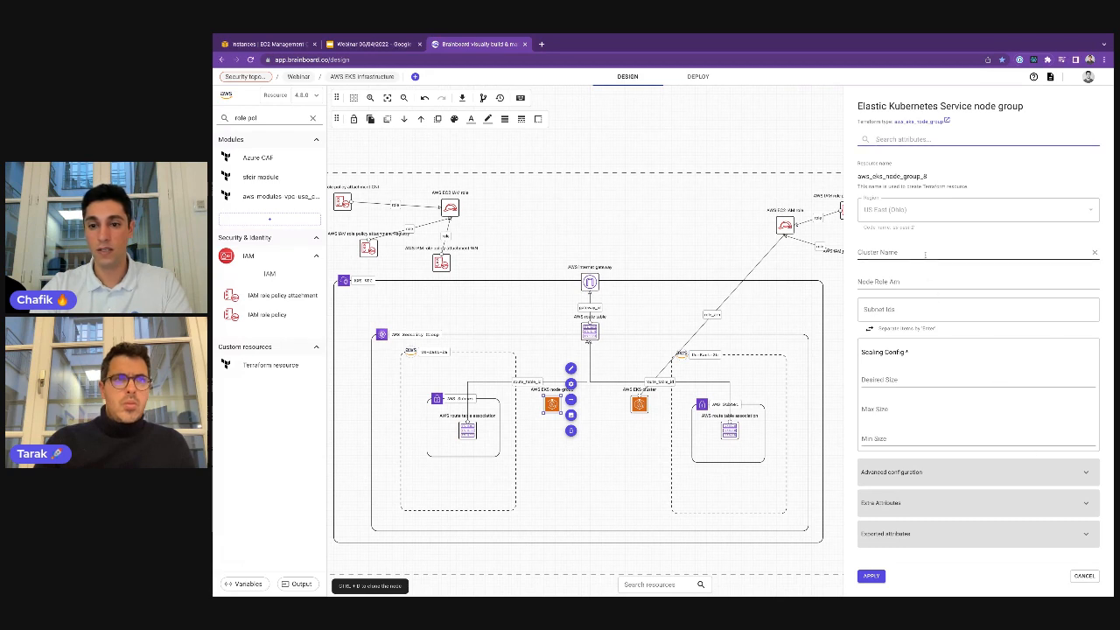
click(925, 254)
text(clus)
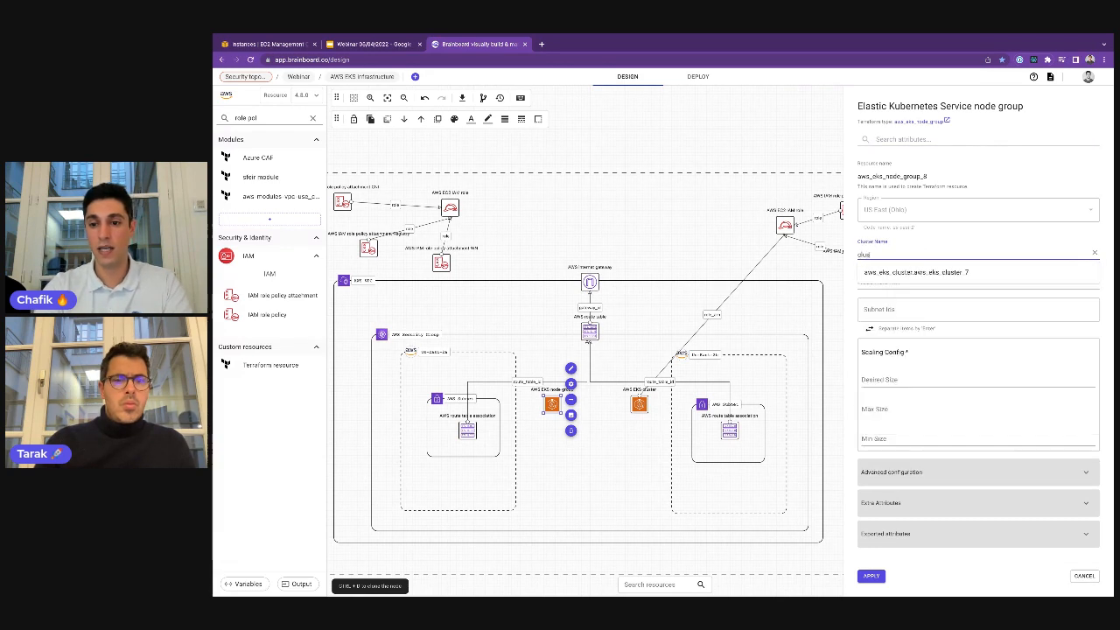
text(te)
key(Down)
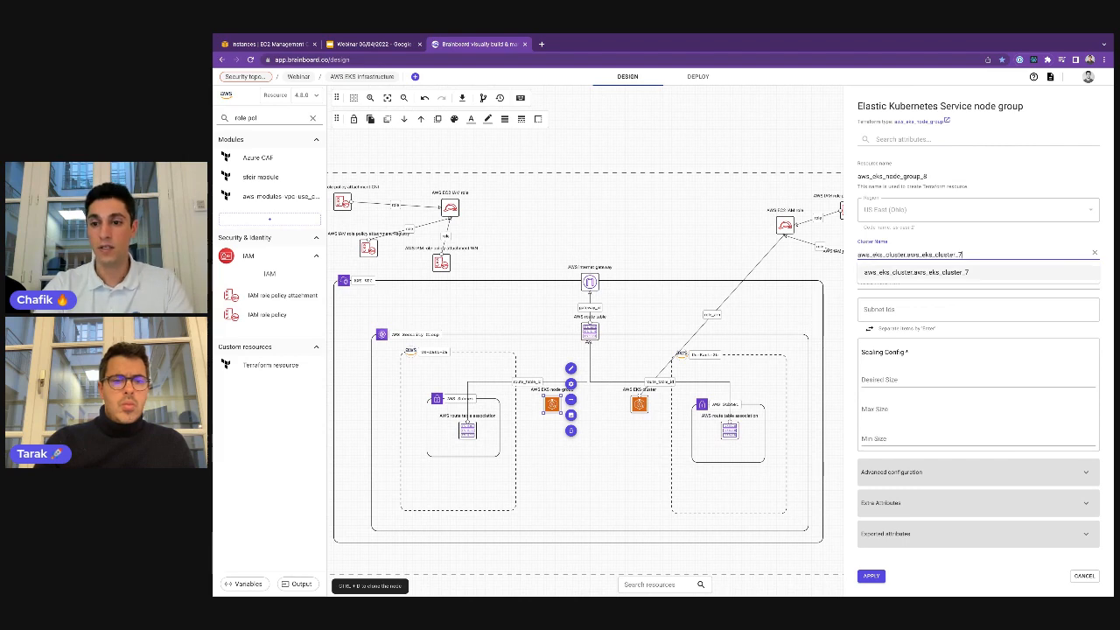
text(.name)
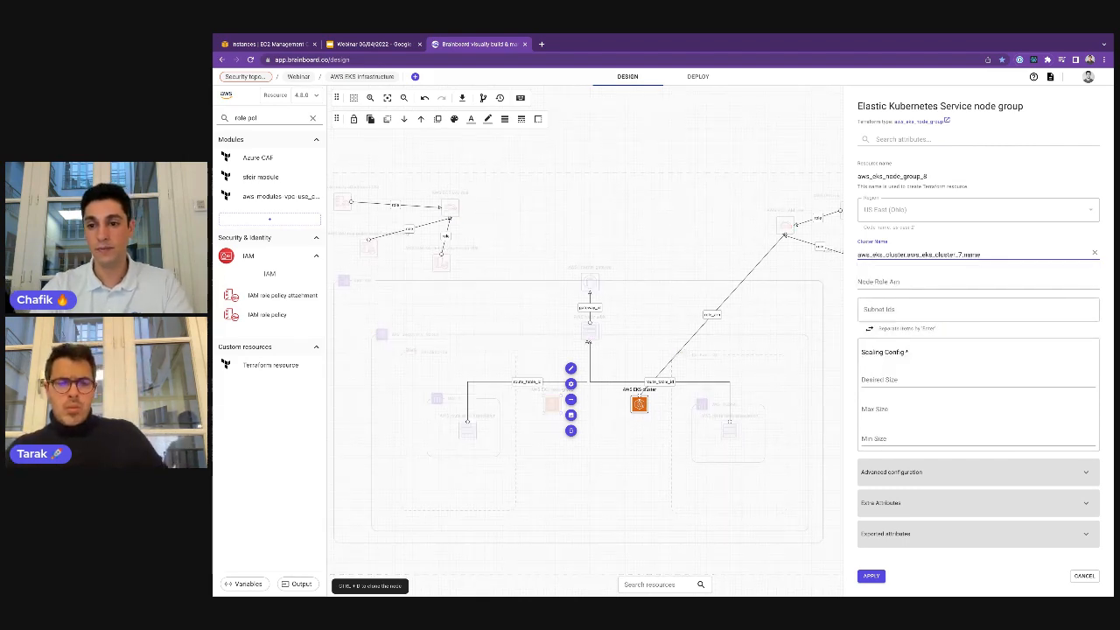
Step: Set the node group's node role ARN to aws_iam_role.aws_iam_role_13.arn
click(902, 282)
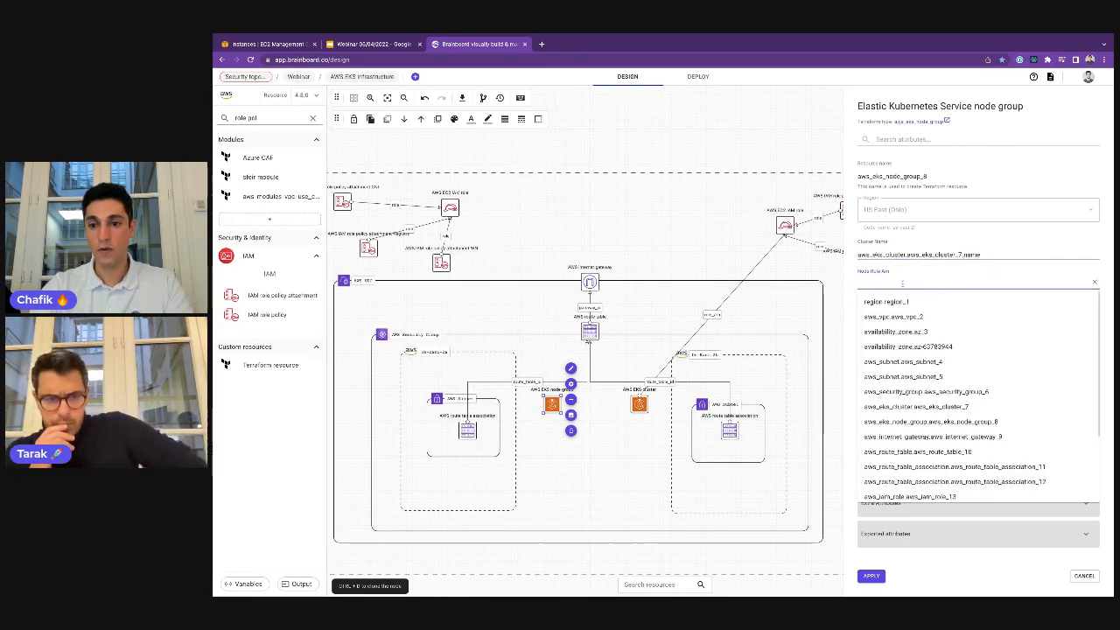
text(role)
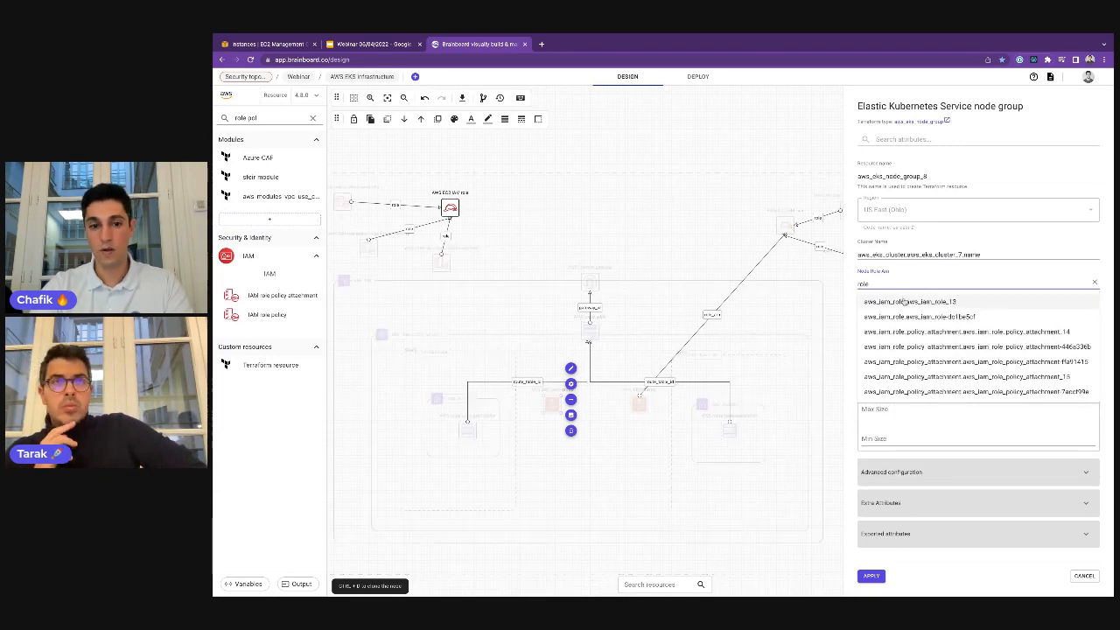
click(904, 301)
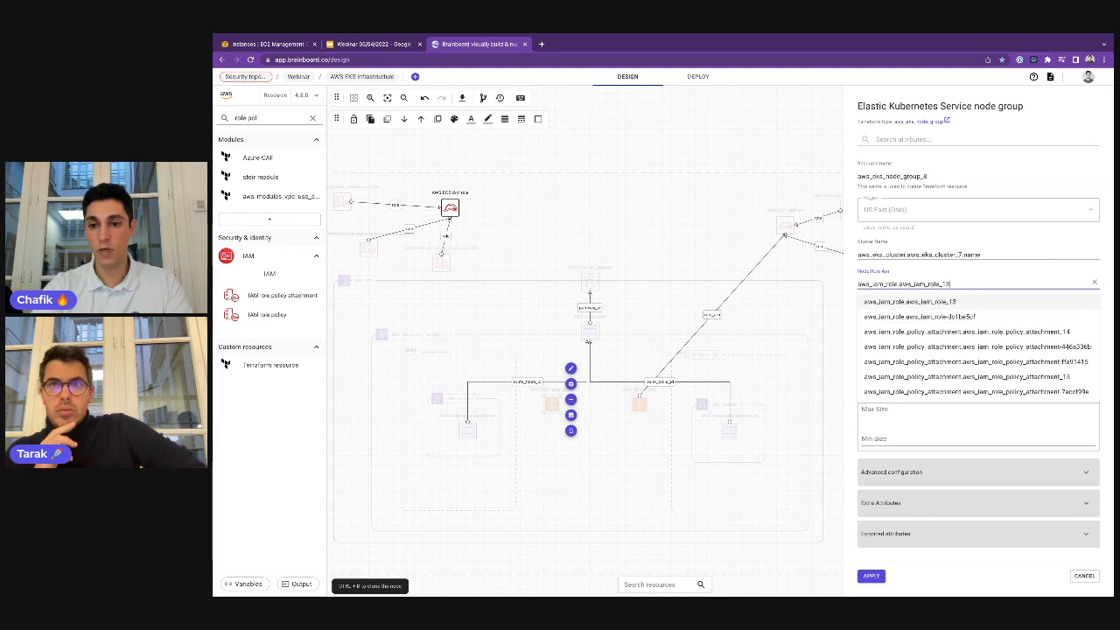
text(.ar)
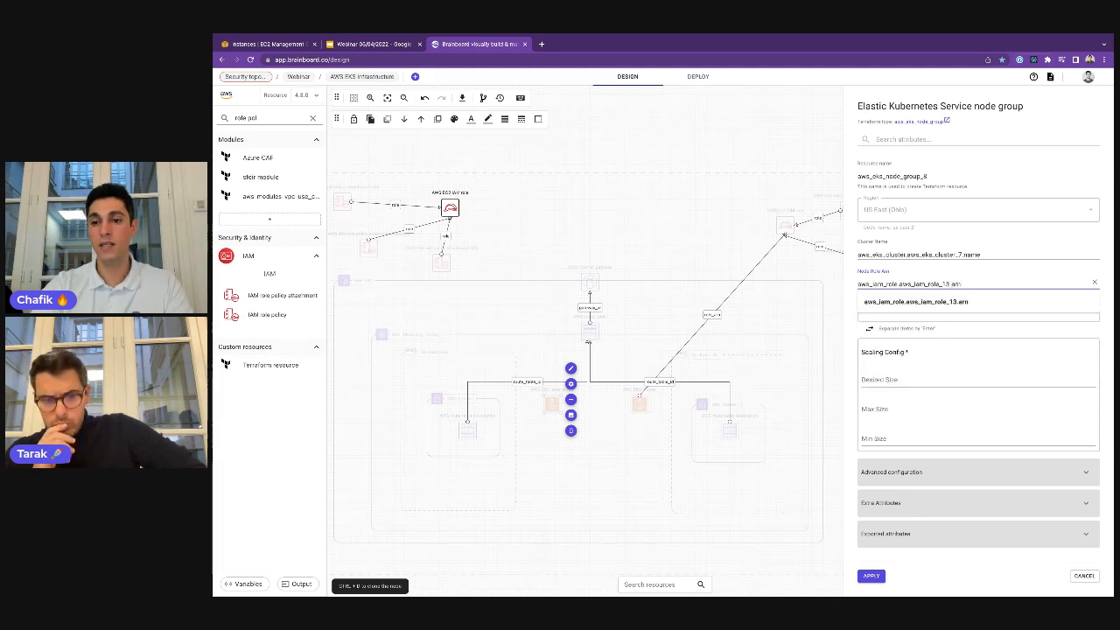
text(n)
click(916, 301)
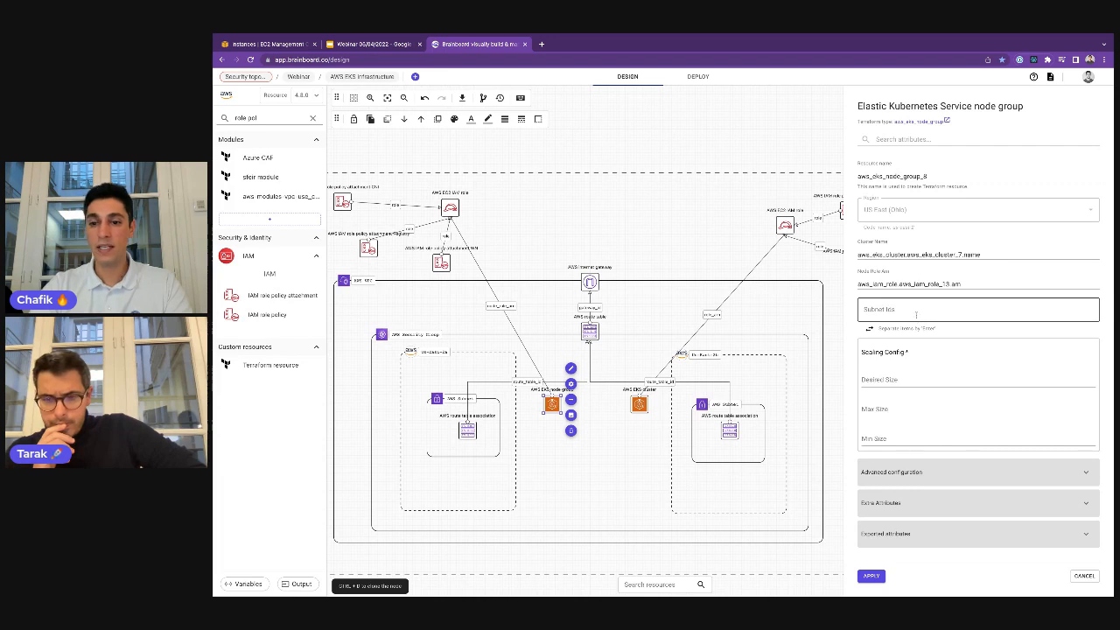
Step: Add aws_subnet.aws_subnet_4.id and aws_subnet.aws_subnet_5.id to the node group's subnet IDs
click(916, 315)
text(su)
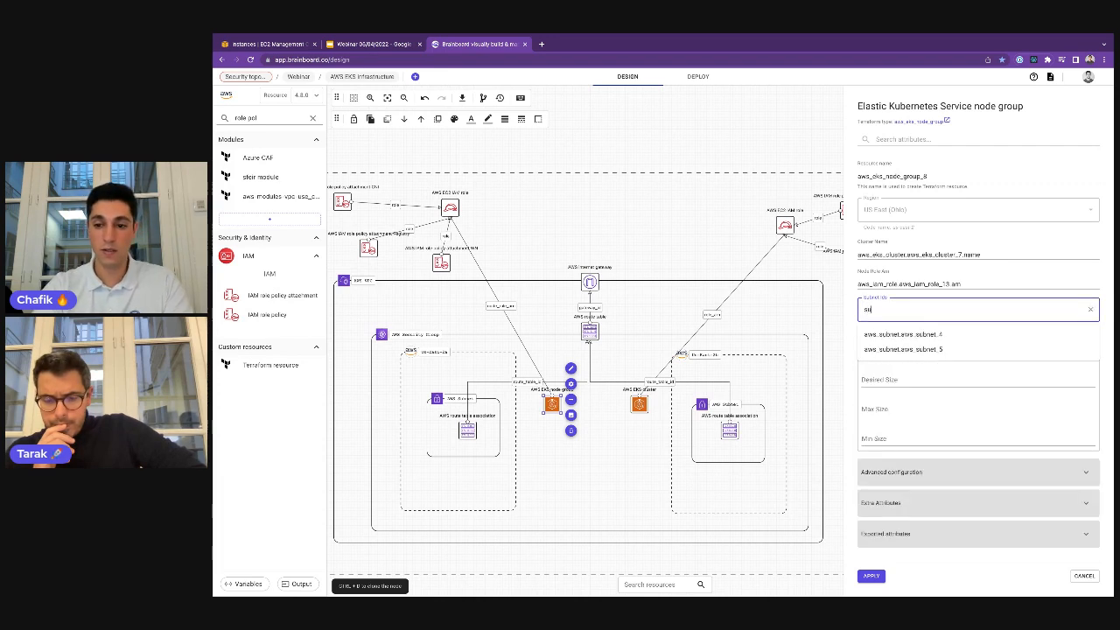
text(b)
key(Down)
key(Return)
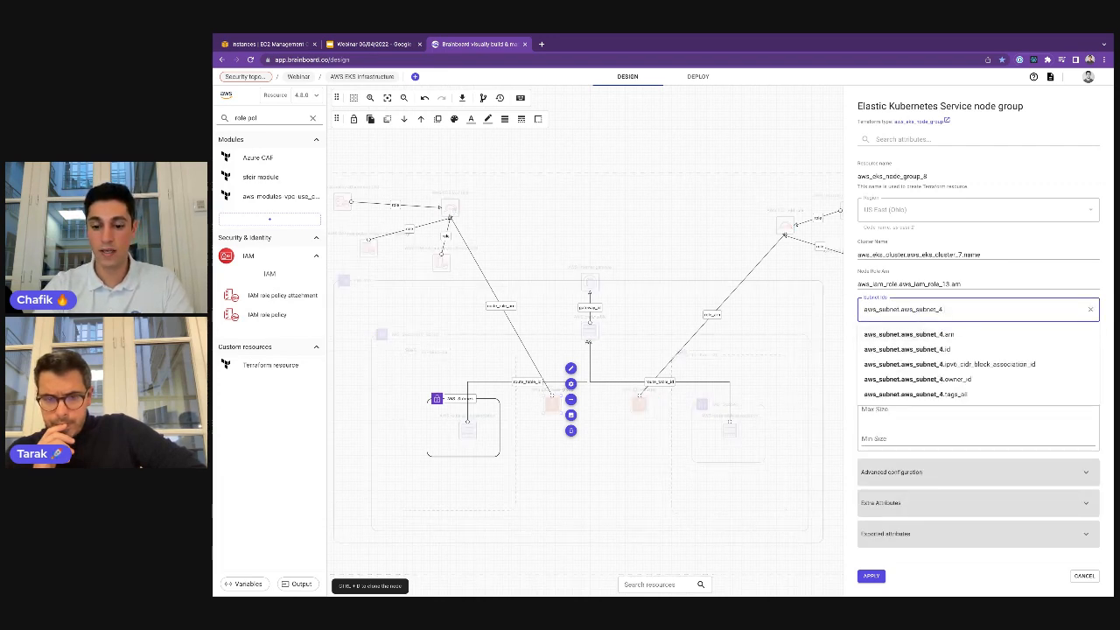
text(.id)
key(Return)
text(subn)
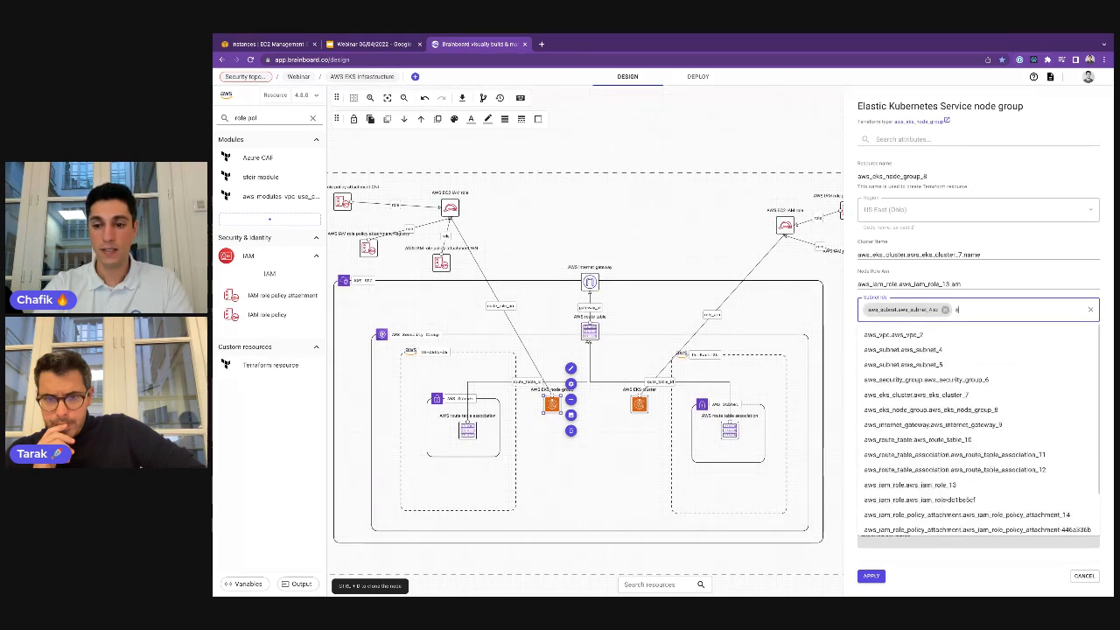
key(Down)
key(Down)
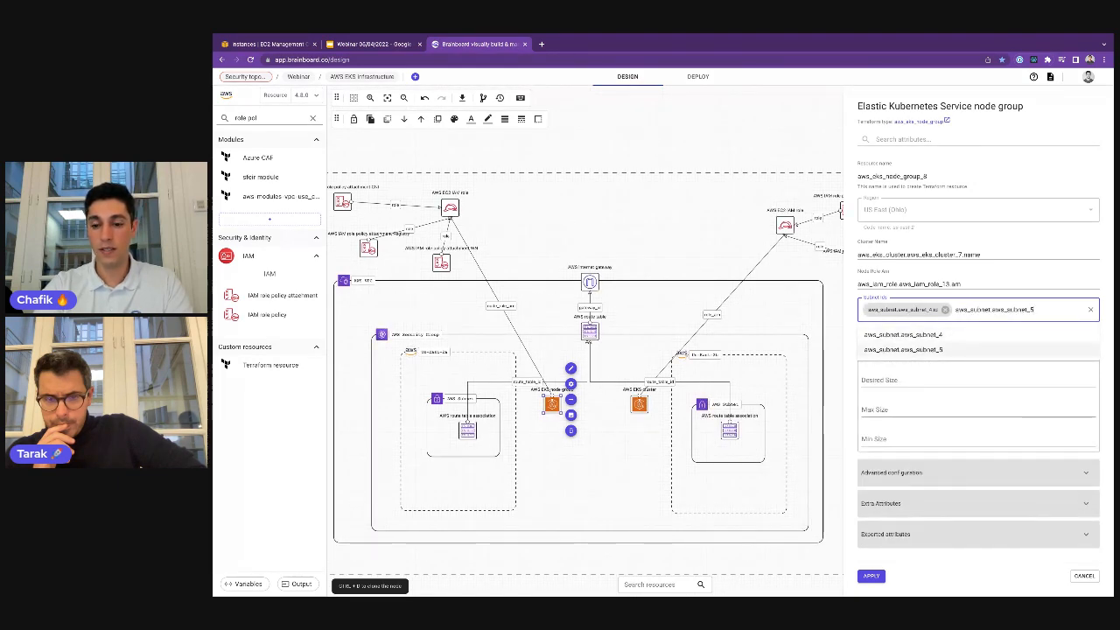
text(.id)
key(Return)
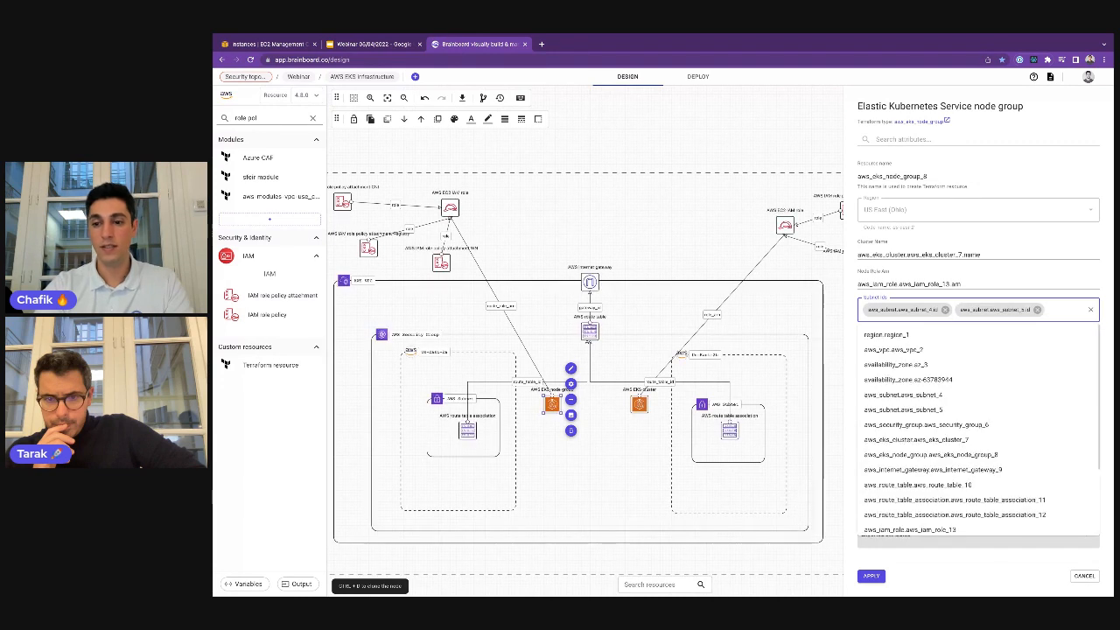
click(854, 318)
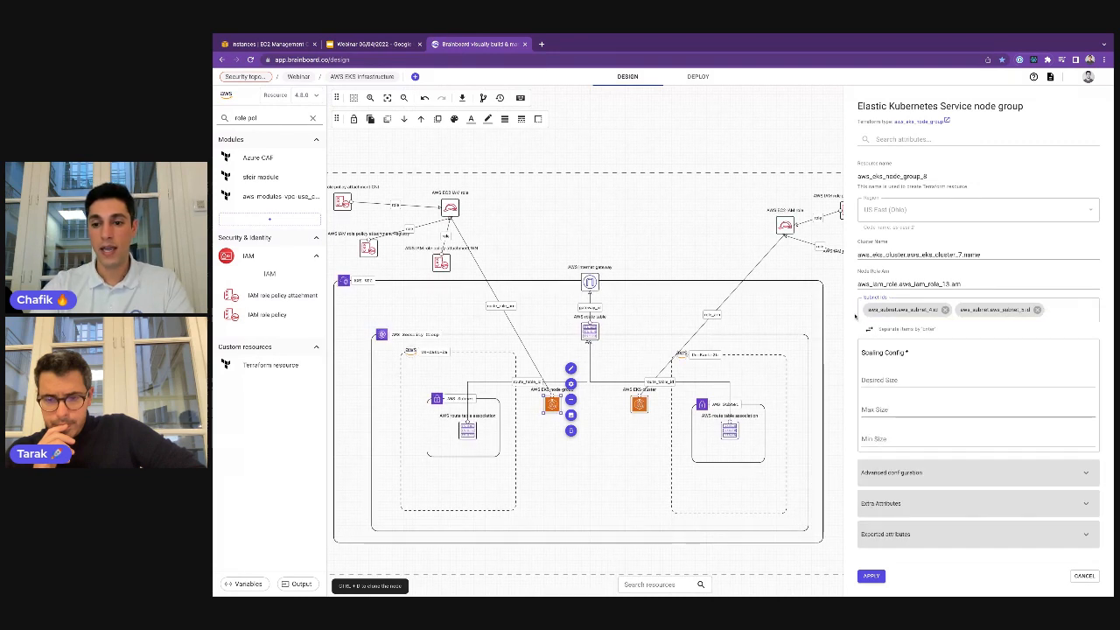
Step: Set the node group's scaling configuration to a desired size, maximum size and minimum size of 1
click(899, 380)
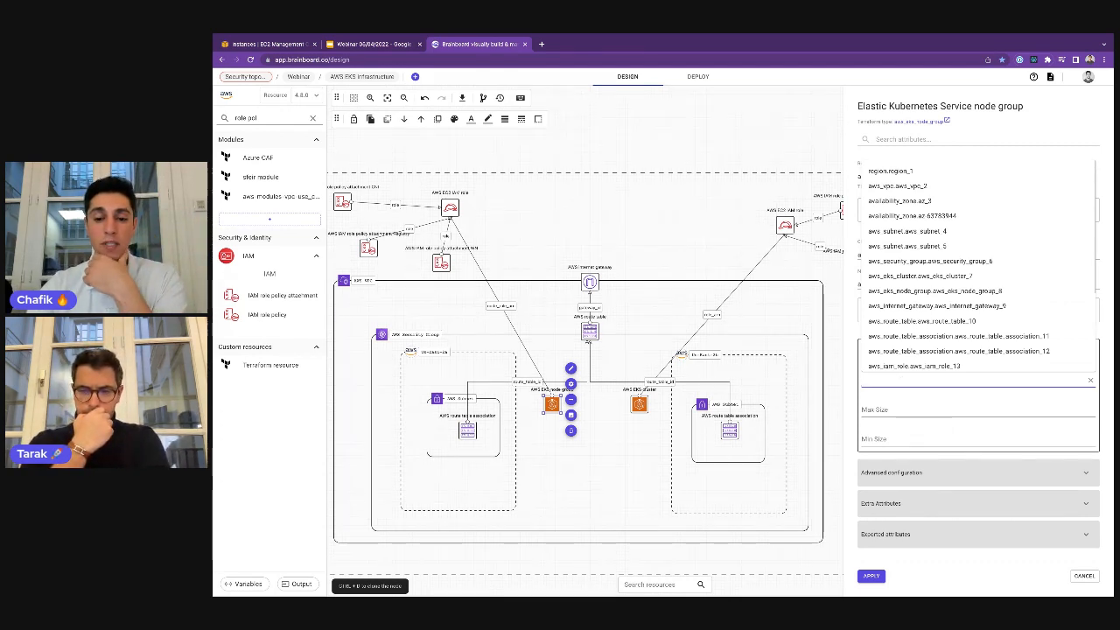
text(1)
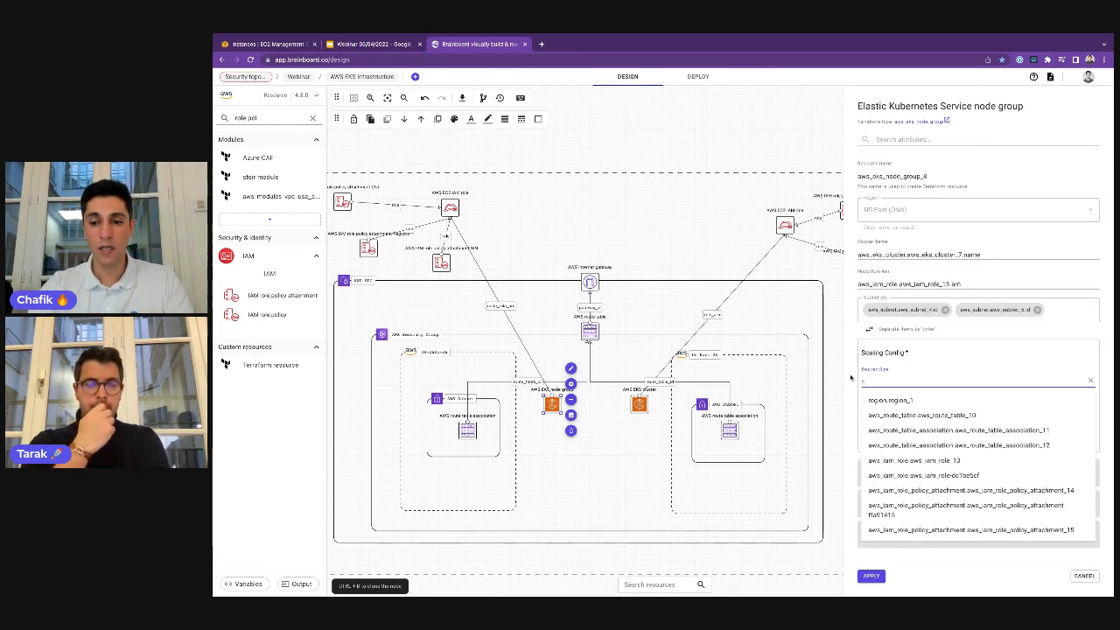
click(902, 411)
text(1)
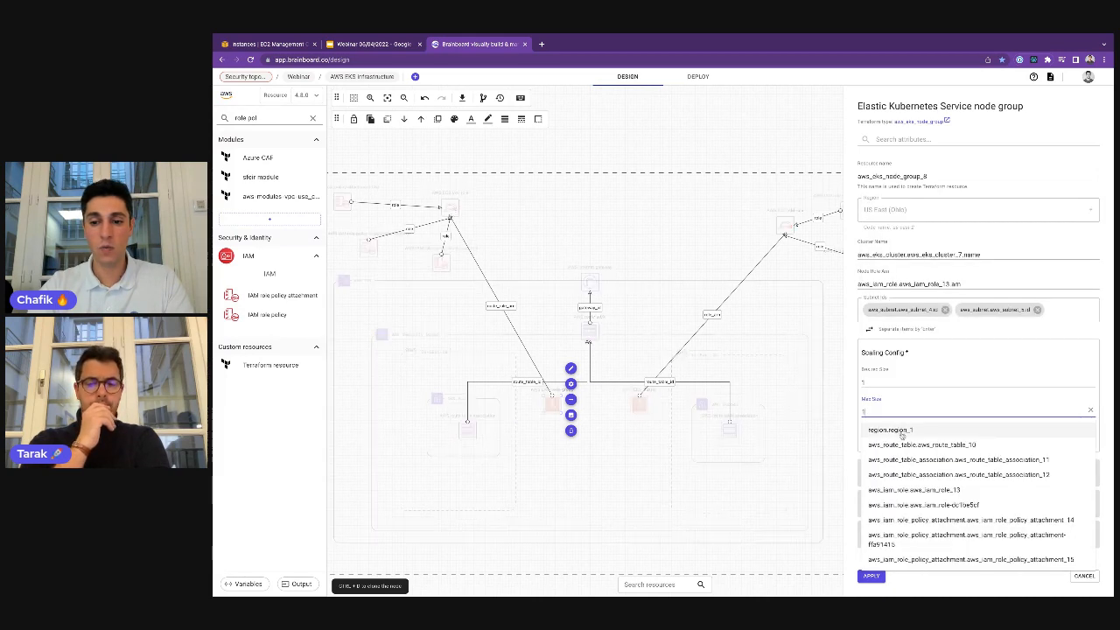
click(853, 426)
click(869, 441)
text(1)
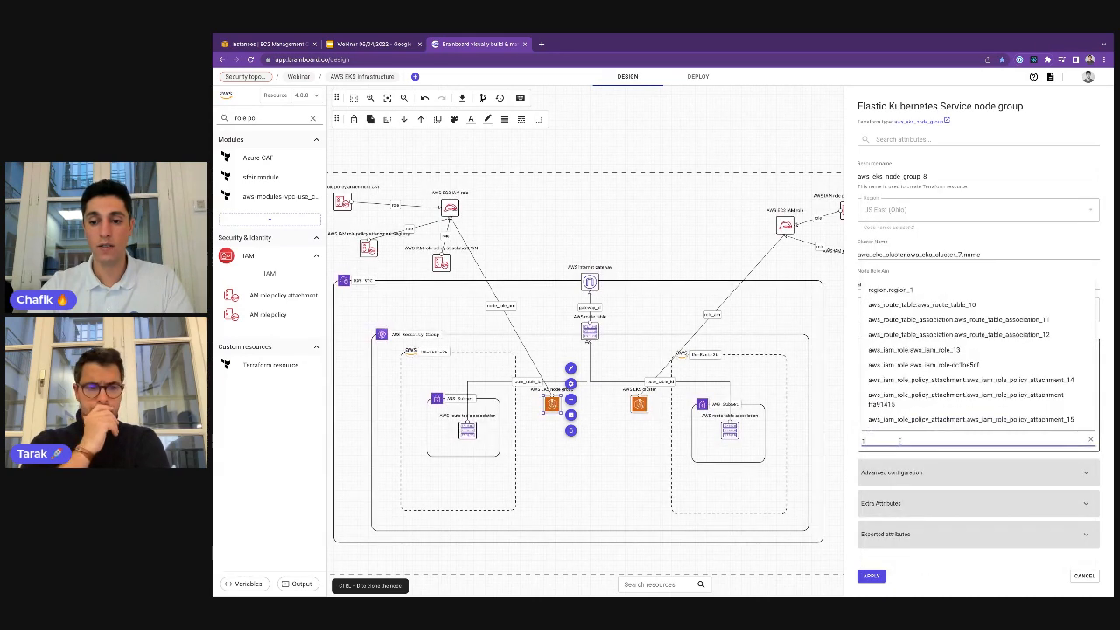
Step: Check the optional attributes in the node group's advanced configuration and apply the node group's settings
click(900, 473)
click(900, 472)
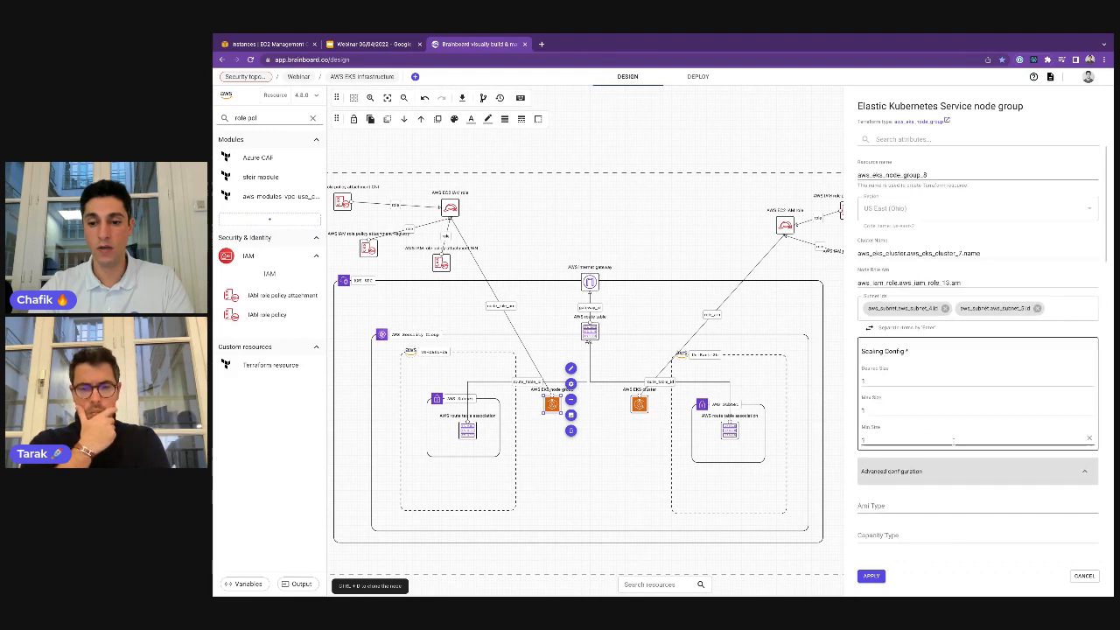
scroll(951, 398, down, 3)
scroll(951, 398, down, 2)
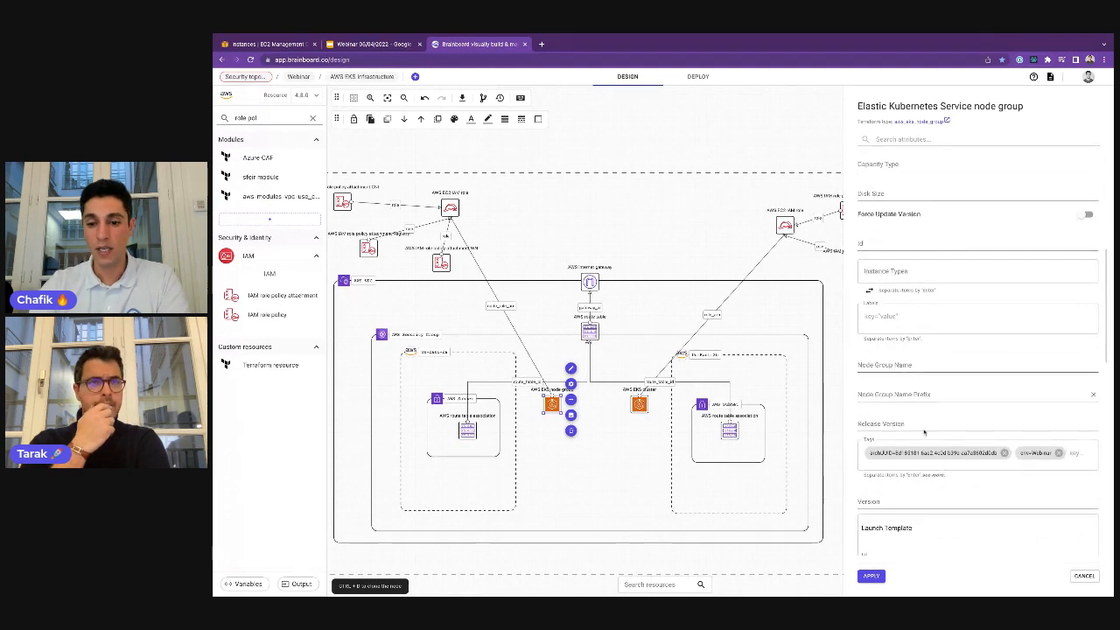
click(875, 579)
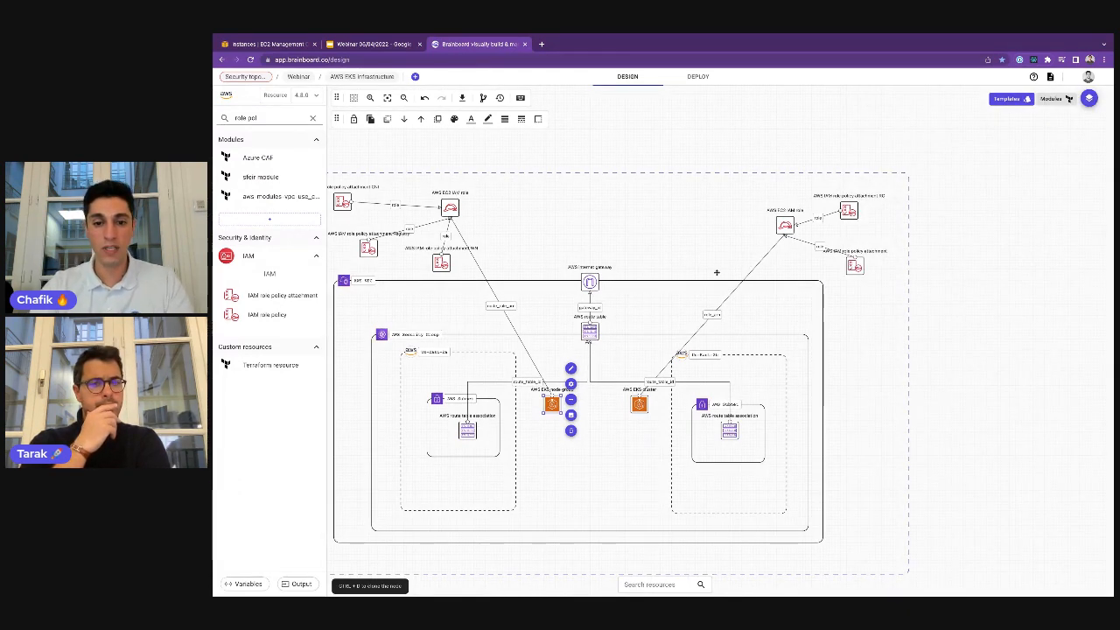
Step: Review the Terraform code generated for the architecture in main.tf, through to the end of the file
scroll(690, 279, left, 1)
scroll(690, 279, down, 1)
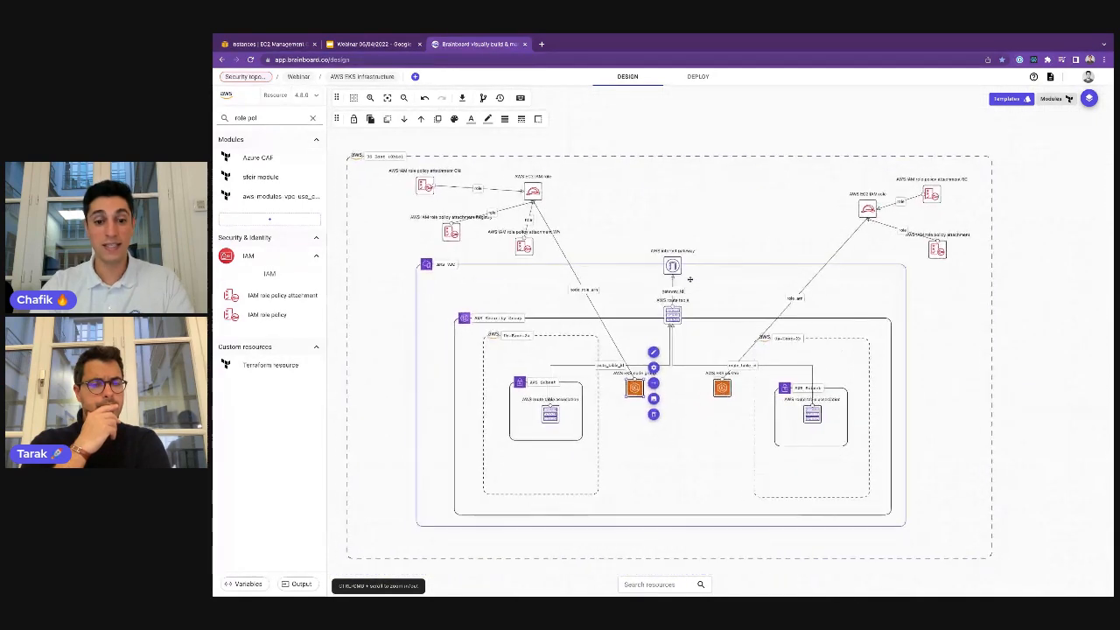
scroll(690, 279, left, 1)
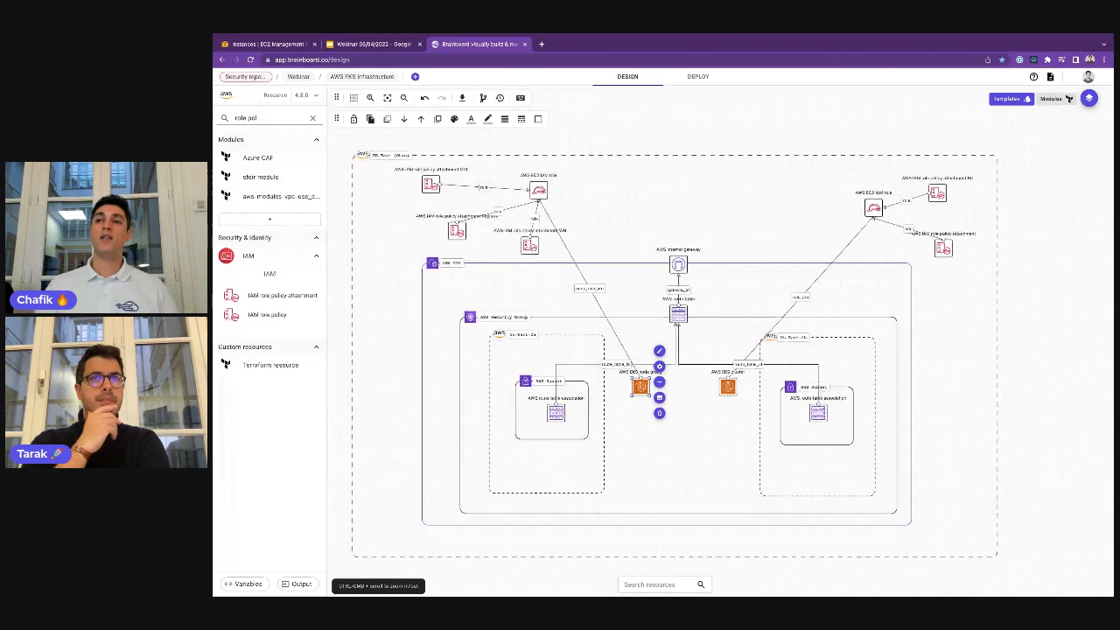
scroll(700, 248, left, 1)
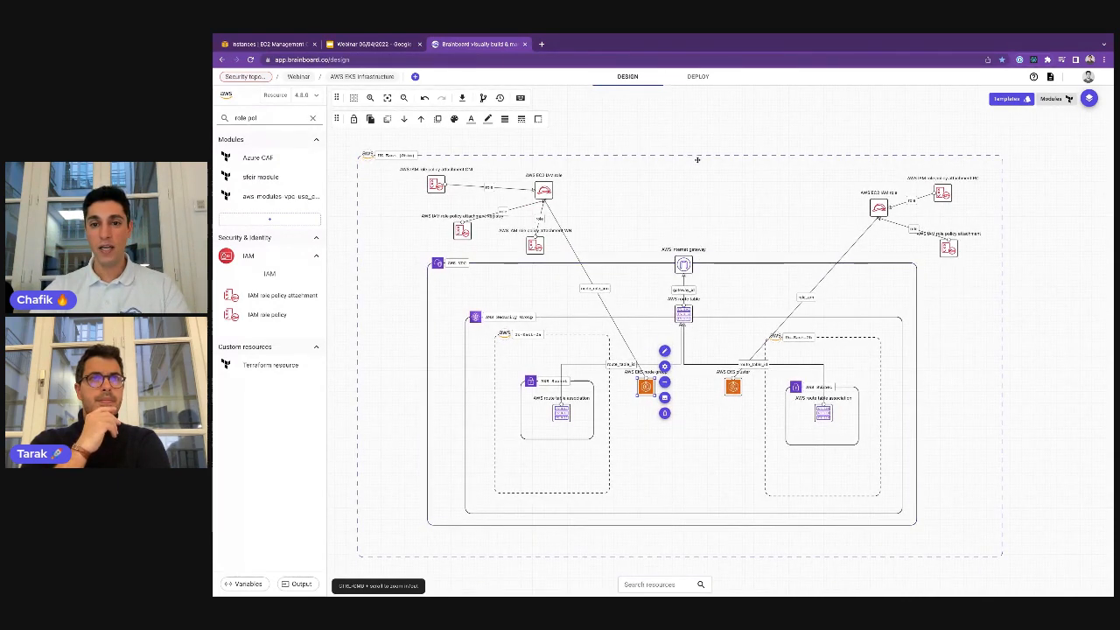
click(698, 77)
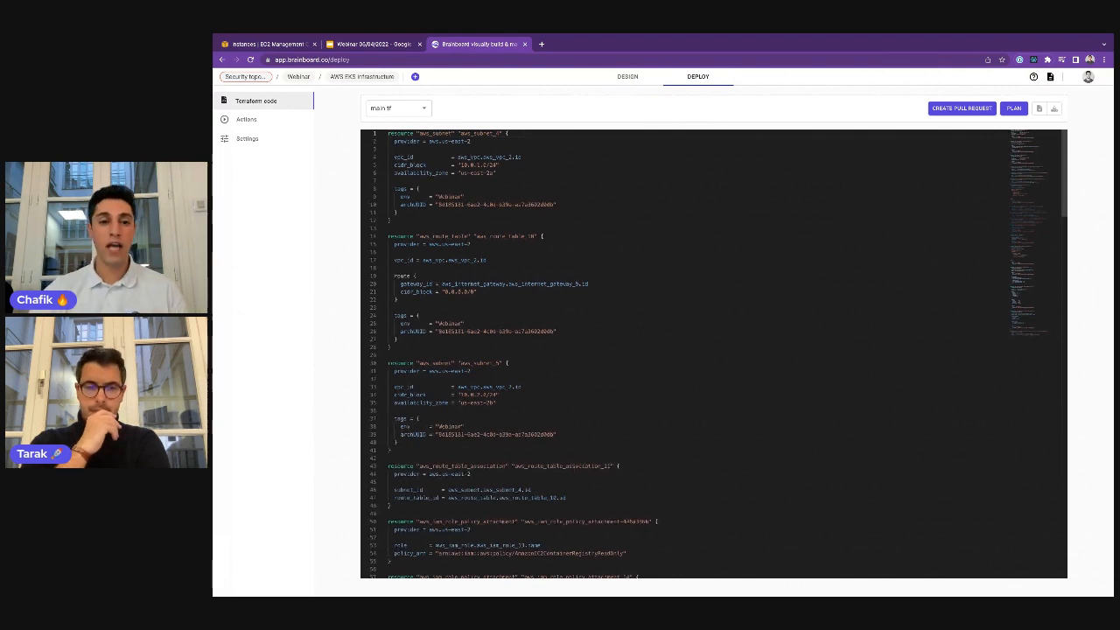
scroll(692, 186, down, 10)
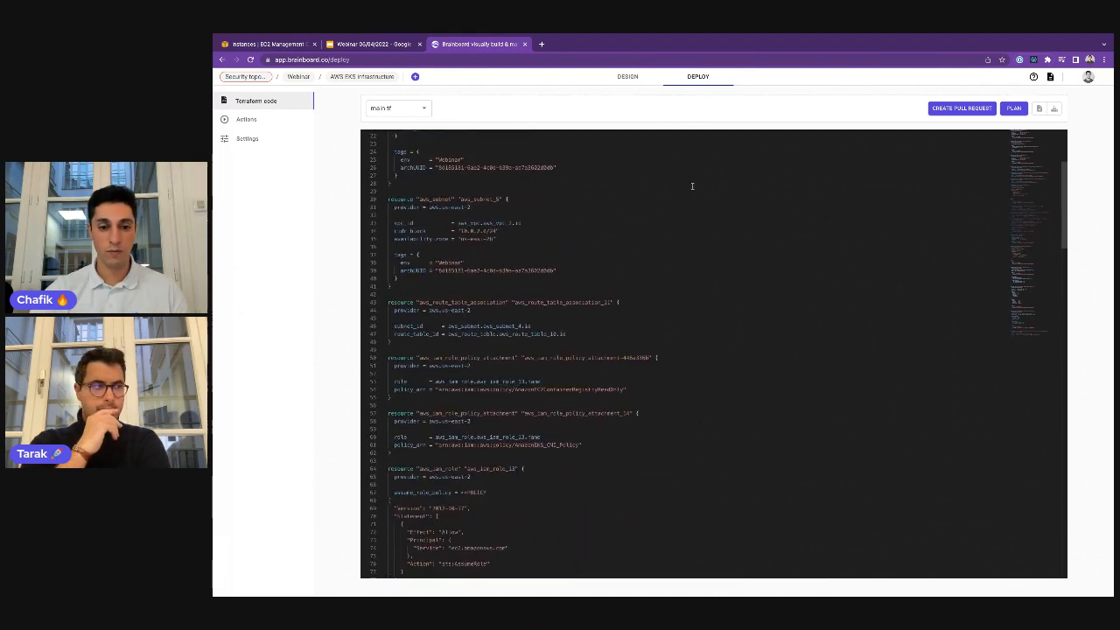
scroll(692, 185, down, 20)
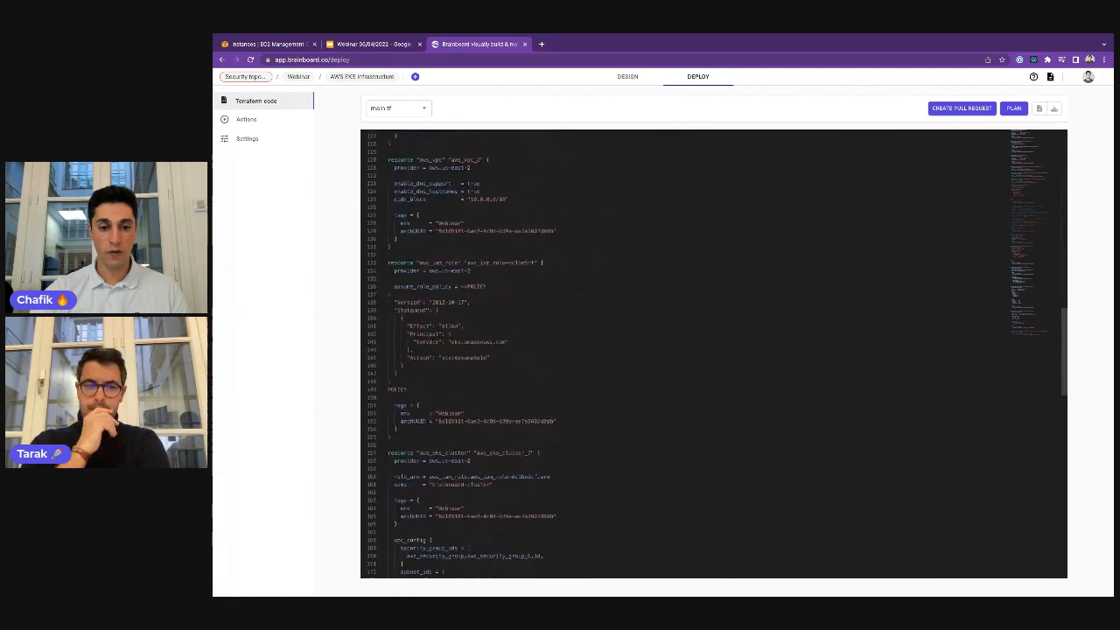
scroll(632, 169, down, 7)
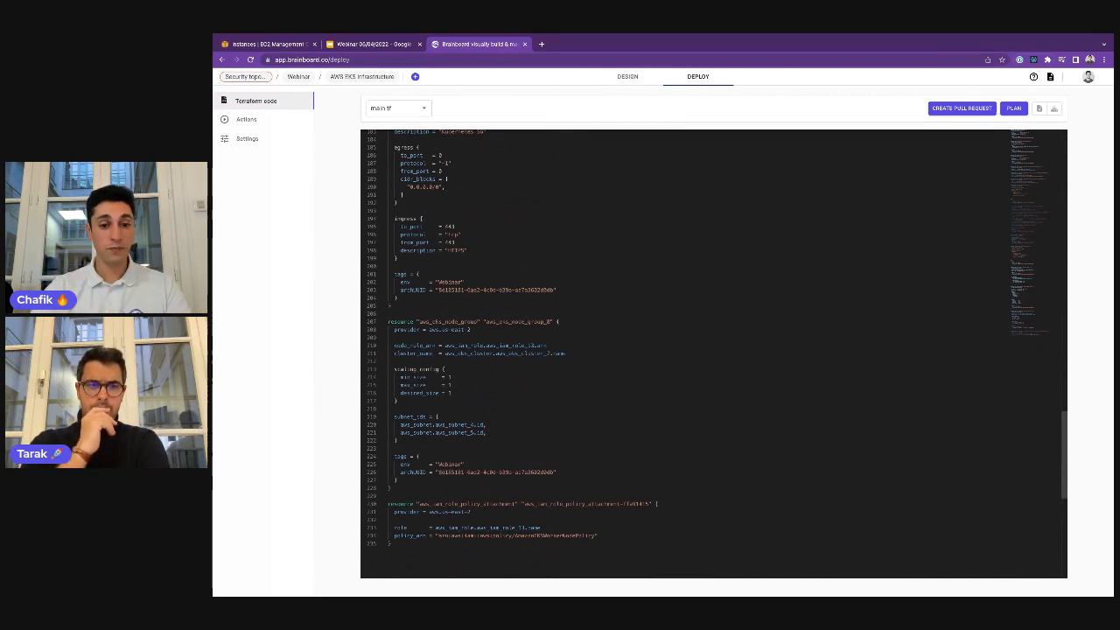
Step: Configure the Git integration with Github as the service and brainboard/brainboard as the project, and save it
click(254, 138)
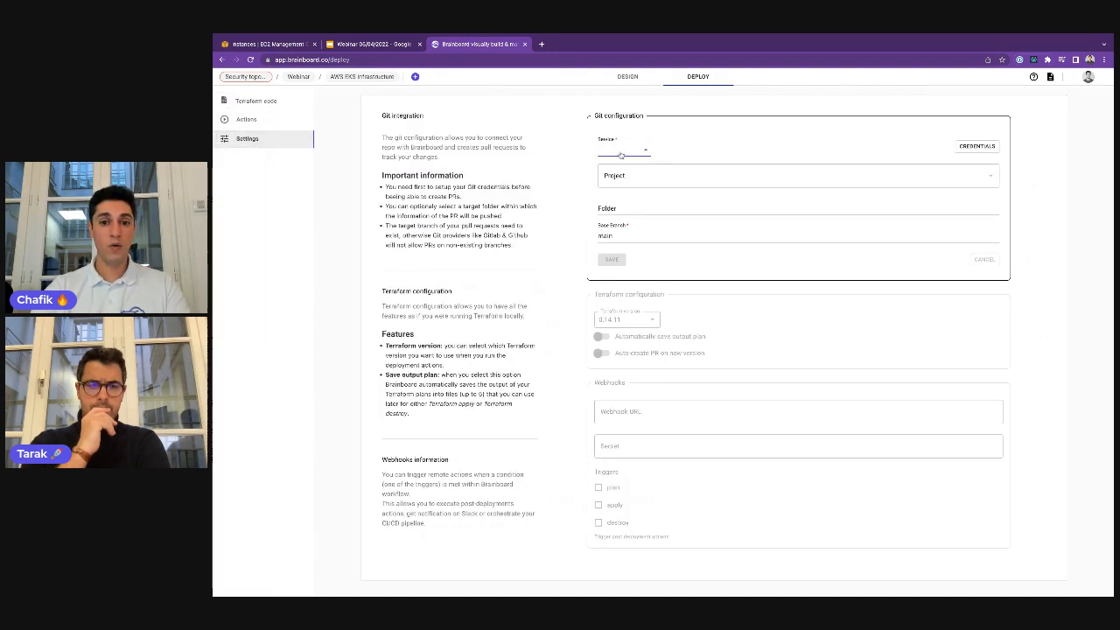
click(623, 152)
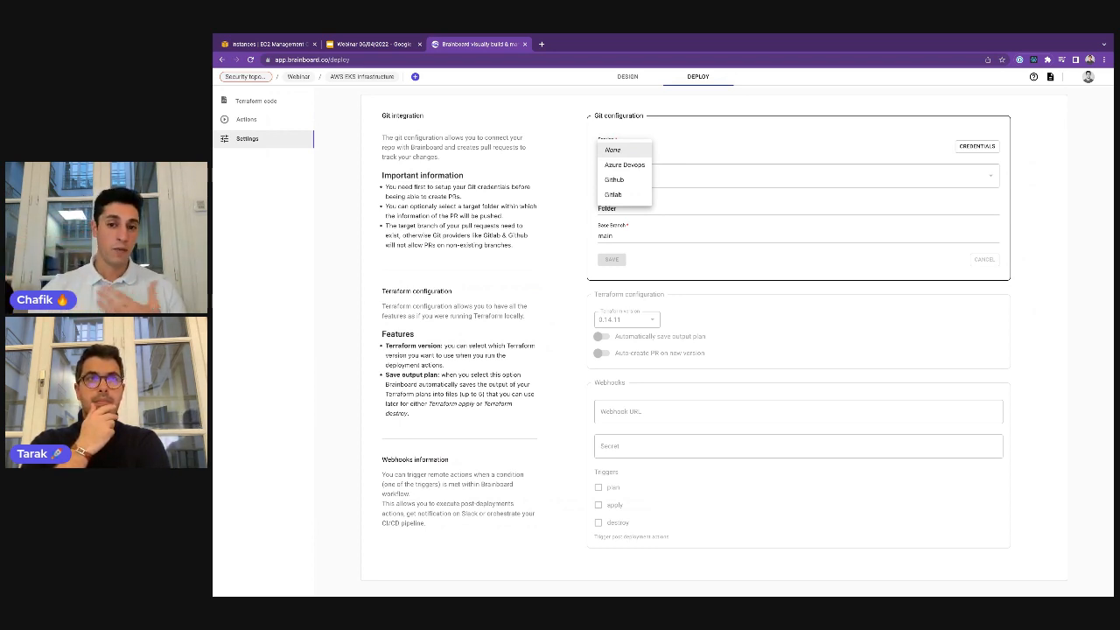
click(635, 180)
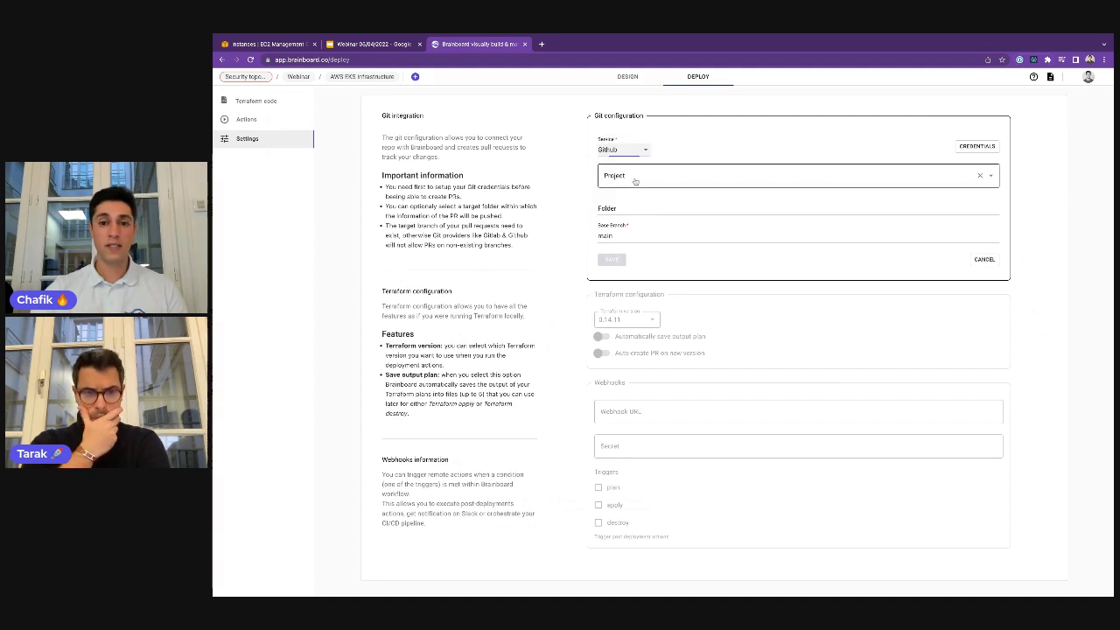
click(633, 178)
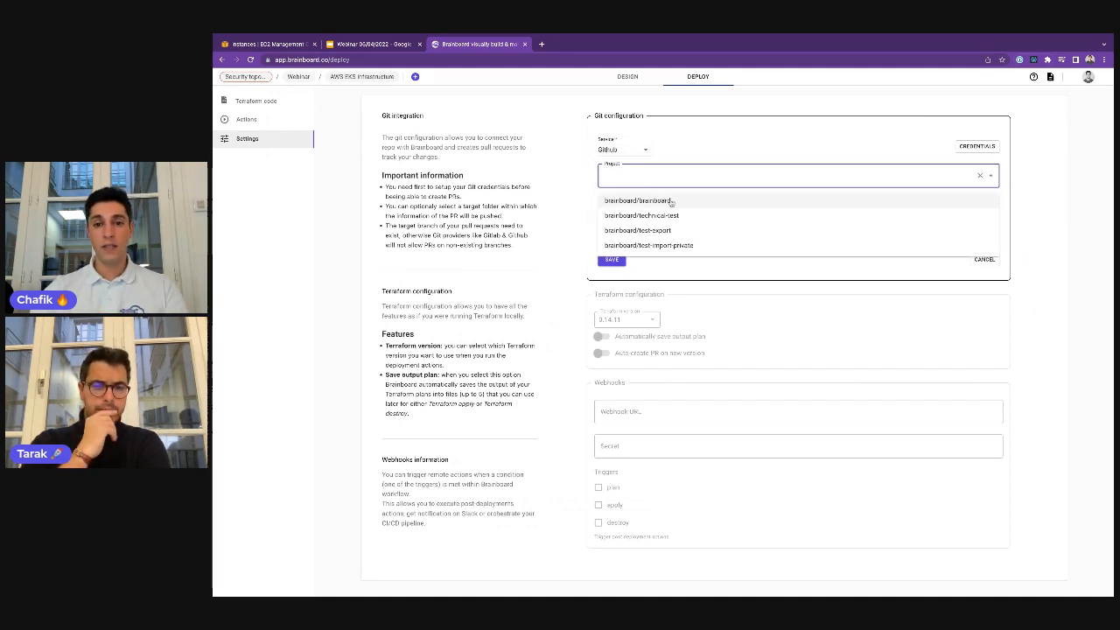
click(675, 203)
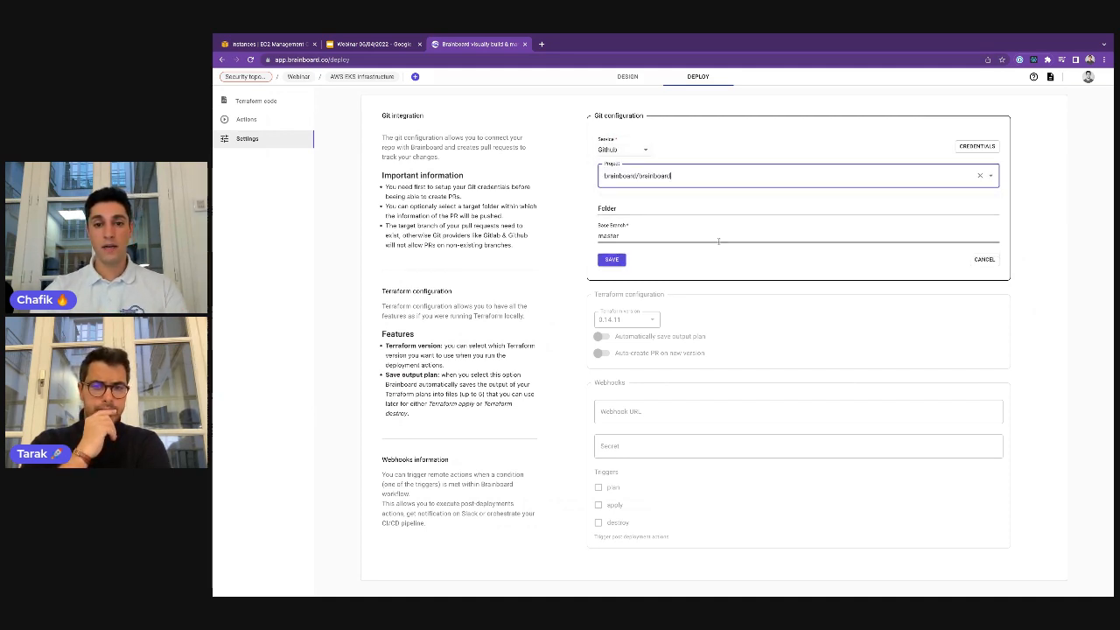
click(611, 260)
Step: Create a pull request for the Terraform code with the description "AWS EKS Cluster"
click(255, 100)
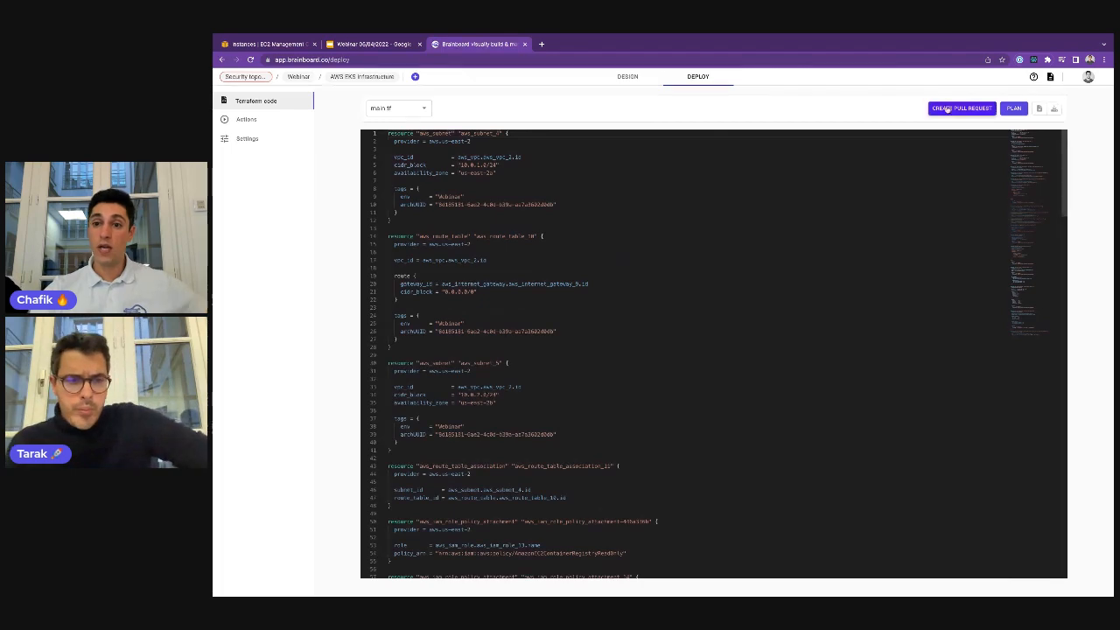
click(946, 109)
click(618, 369)
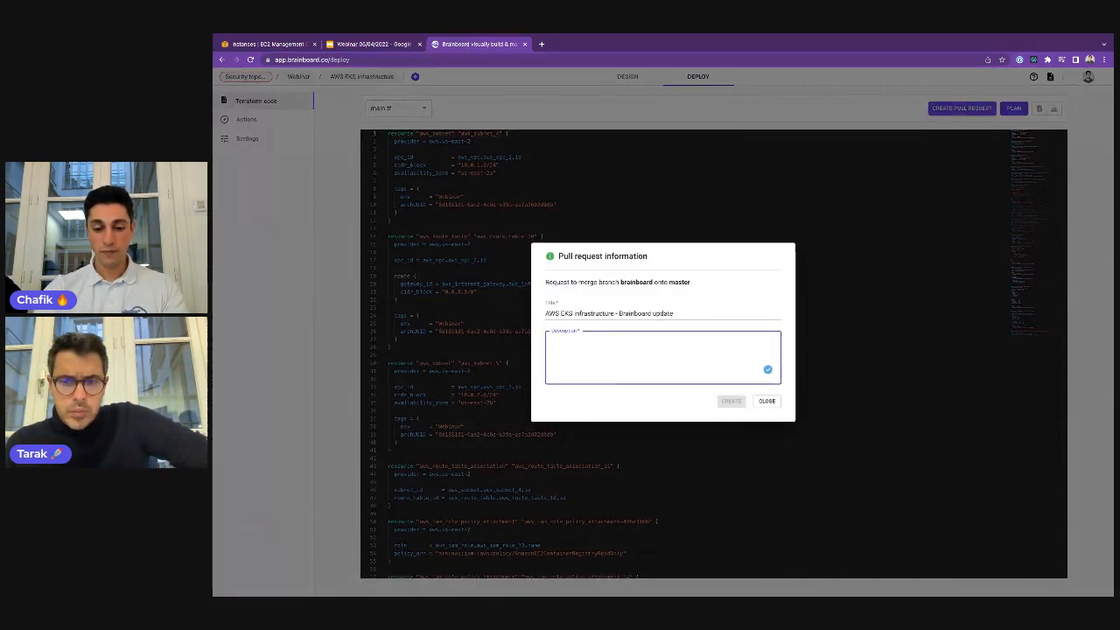
text(AWS)
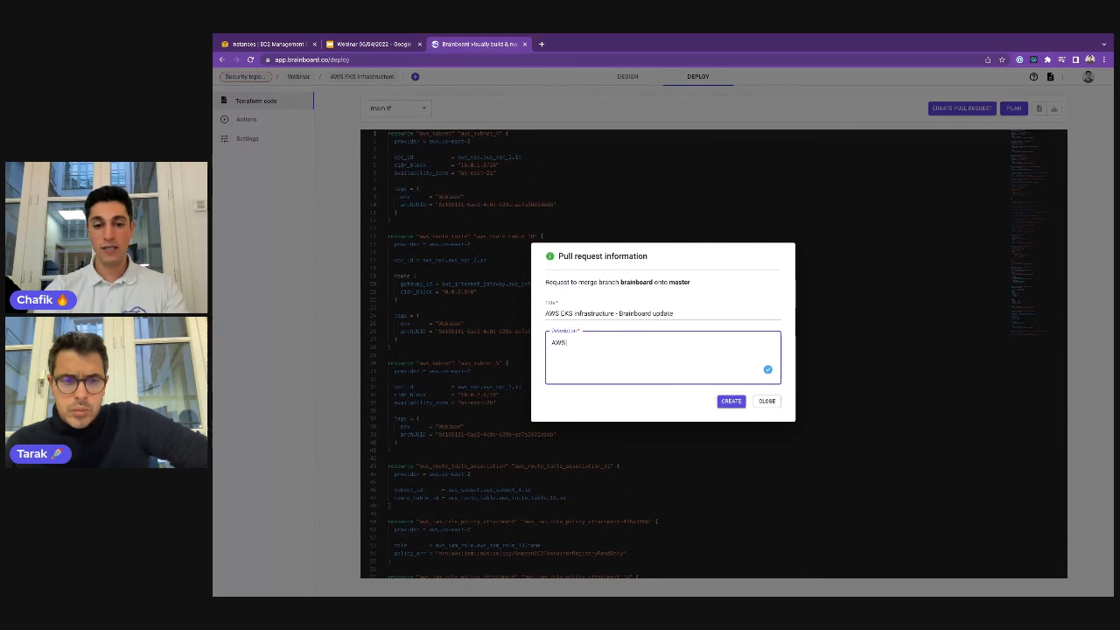
text( EKS )
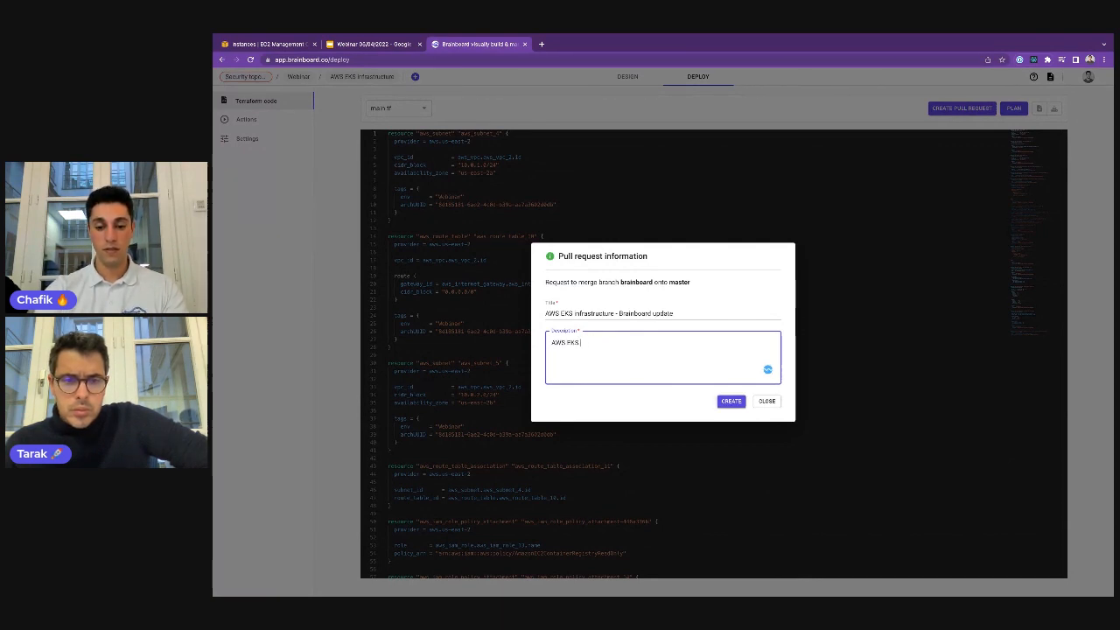
text(ClusteCluster)
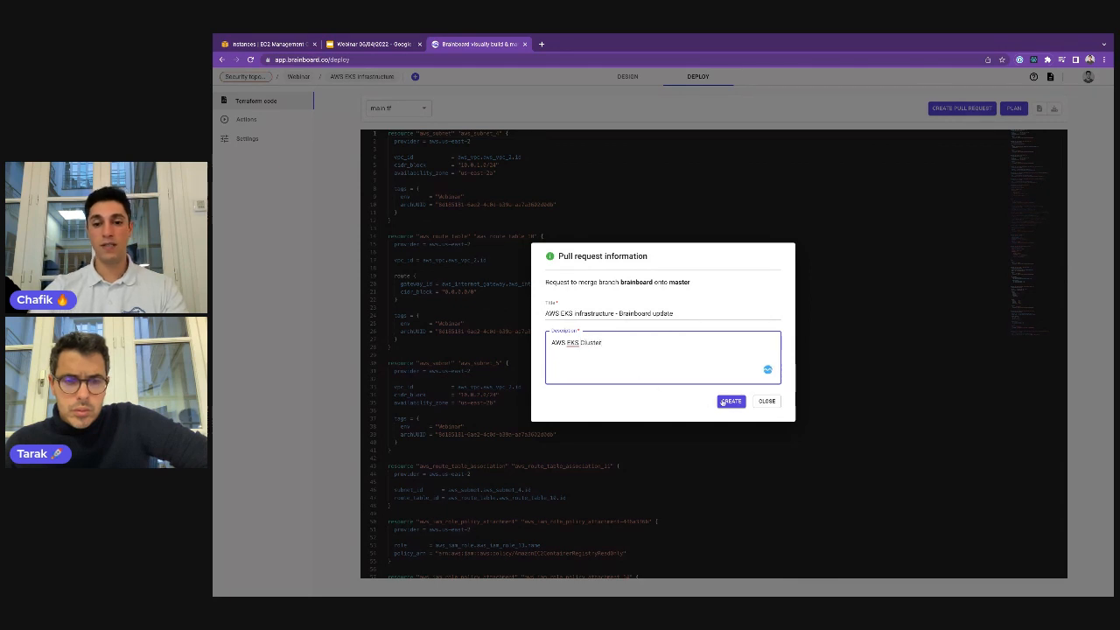
click(722, 402)
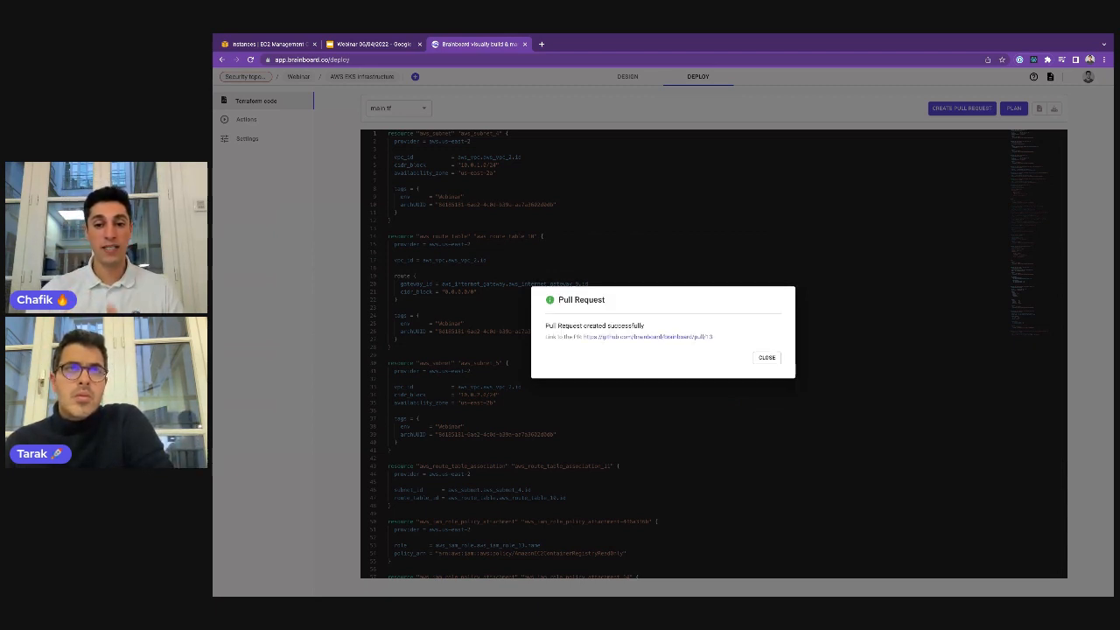
Step: Open the new pull request on GitHub, examine its description and the changed main.tf, and return to the Terraform code in Brainboard
click(684, 339)
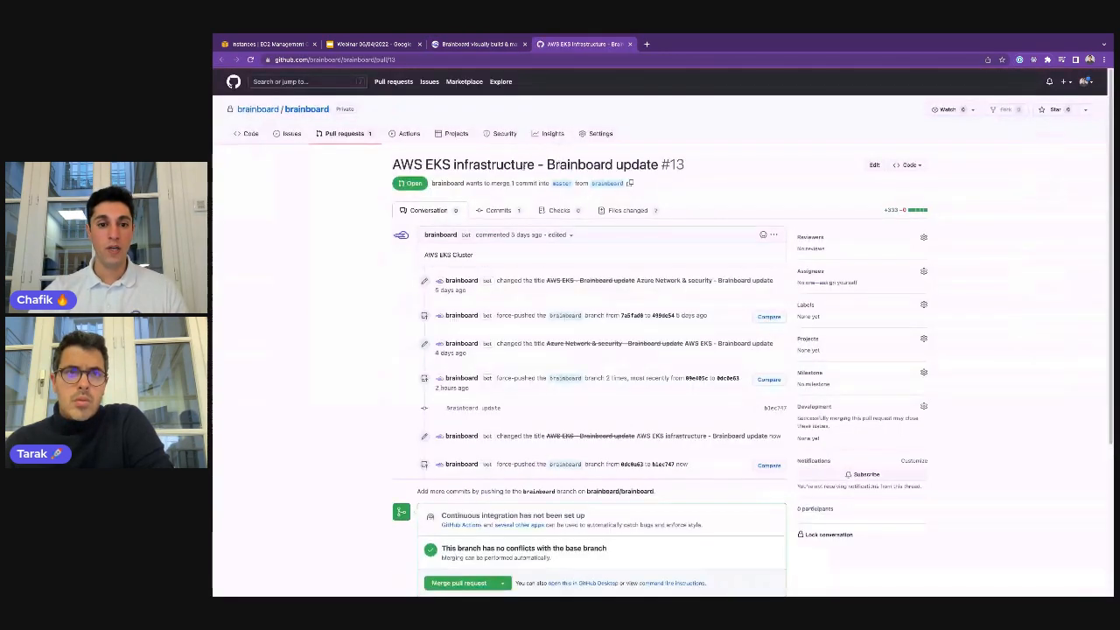
triple_click(452, 255)
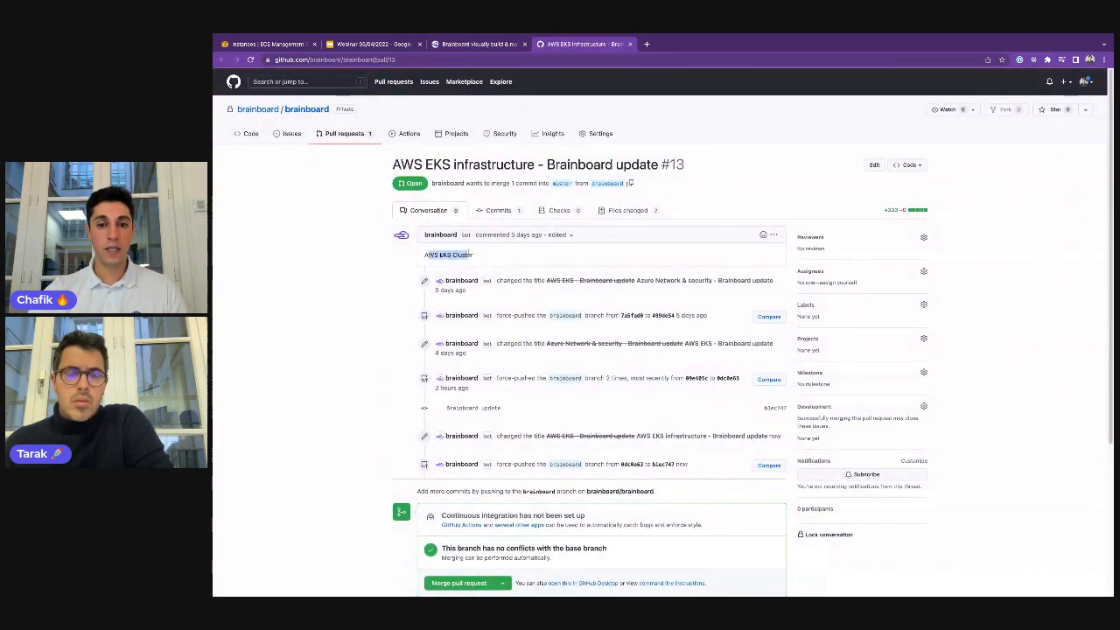
click(625, 213)
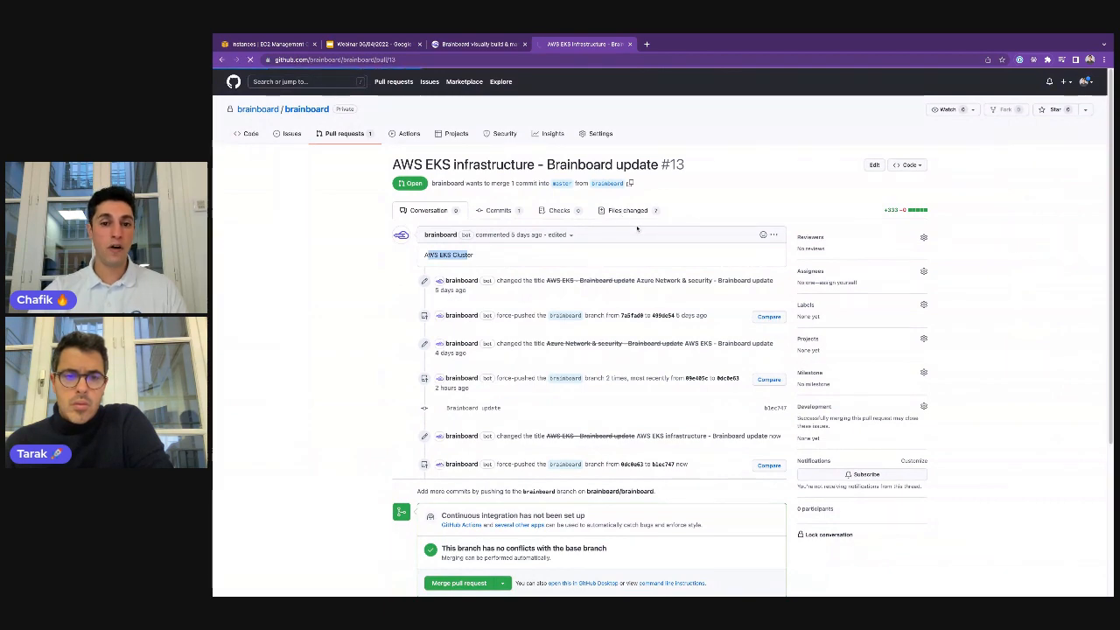
scroll(637, 229, down, 10)
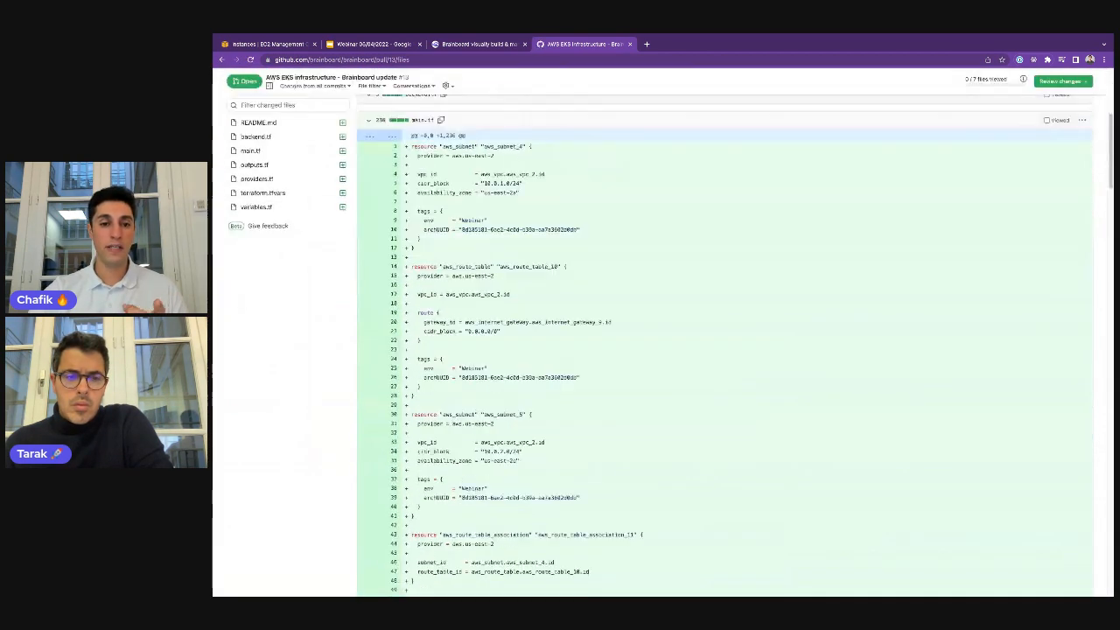
scroll(726, 350, down, 10)
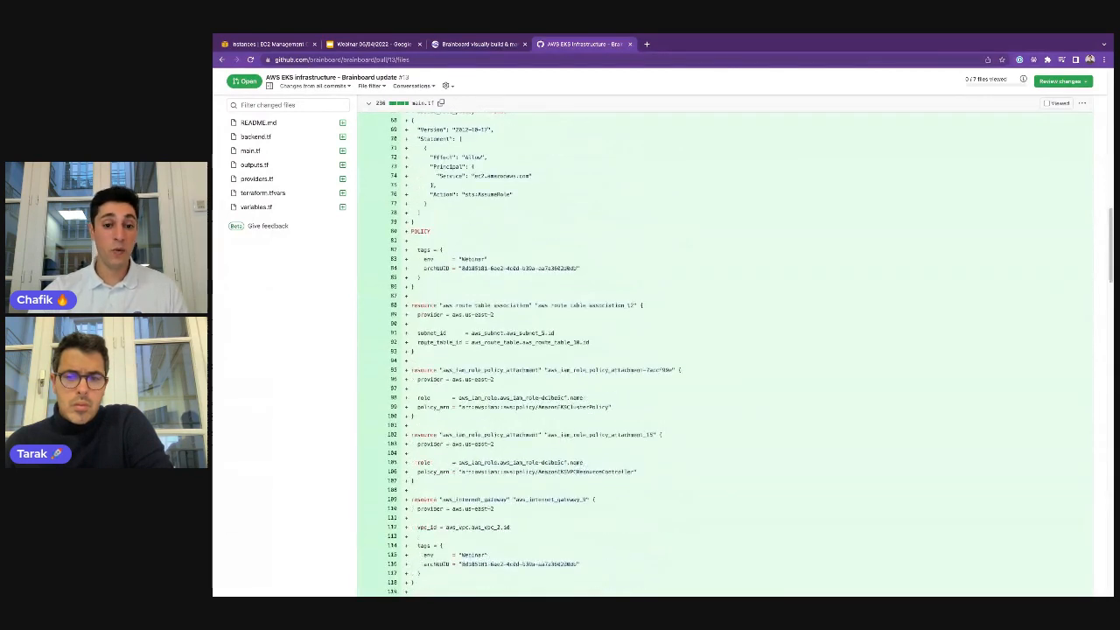
scroll(726, 350, down, 1)
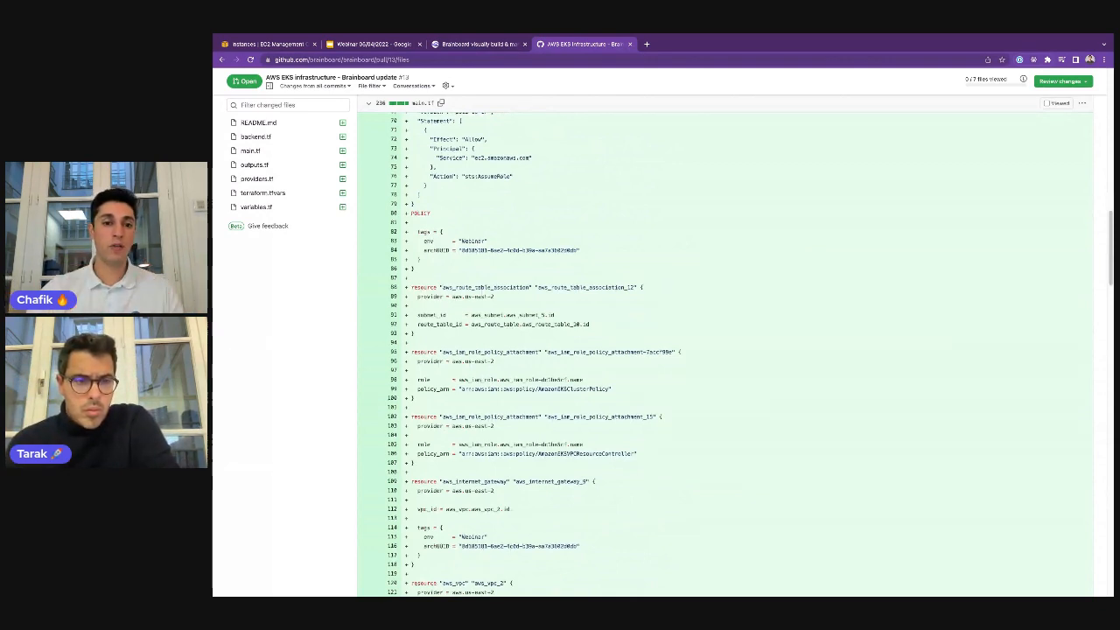
scroll(726, 350, down, 2)
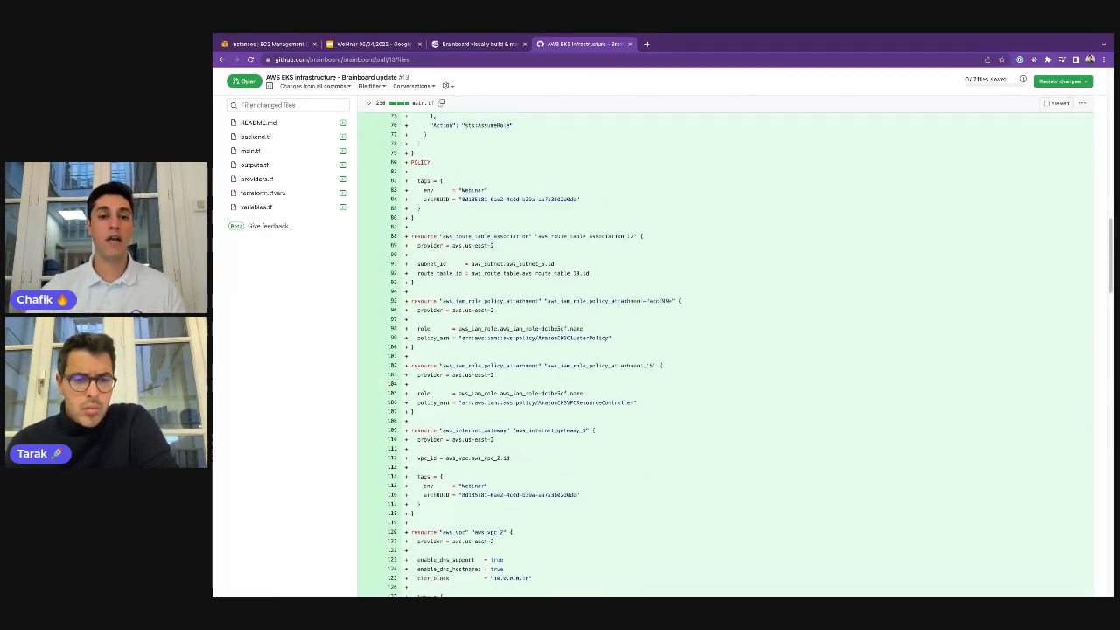
scroll(726, 349, down, 1)
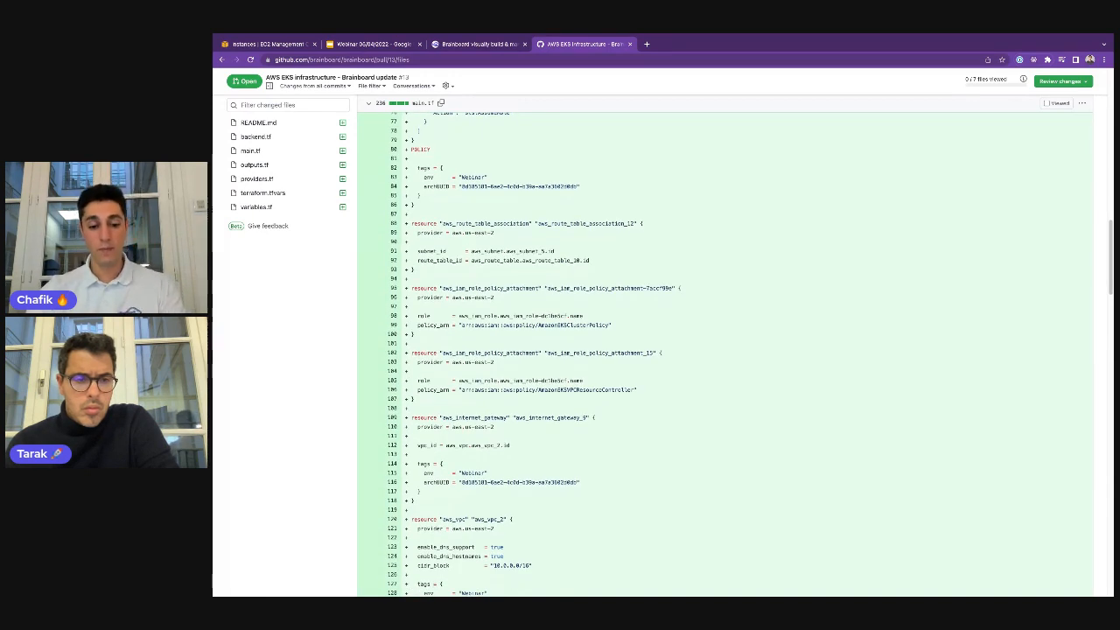
key(ctrl+w)
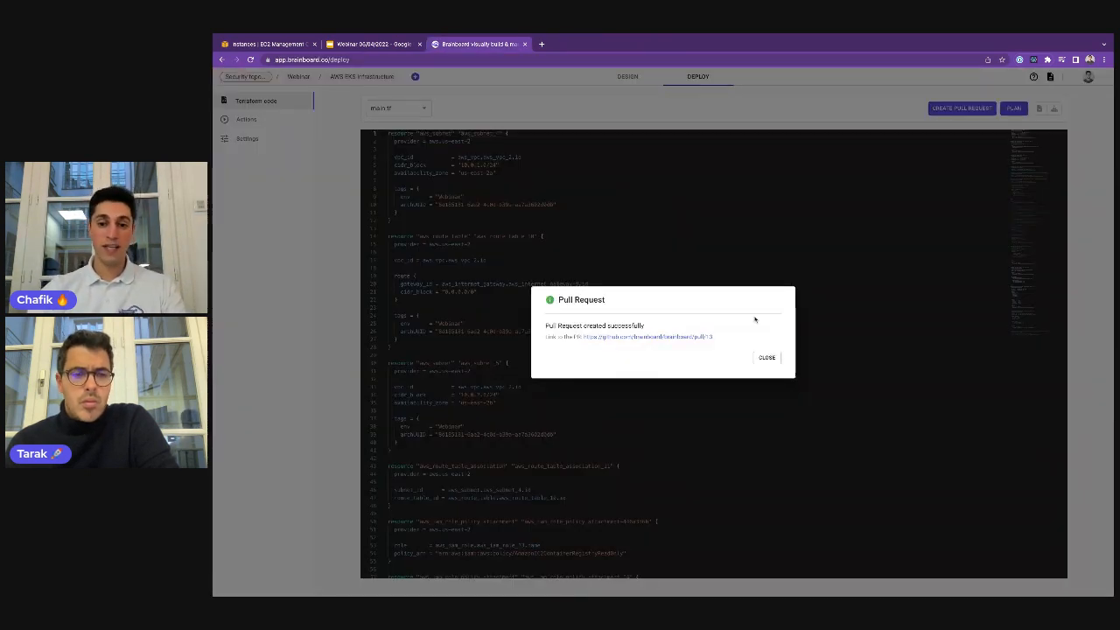
click(770, 357)
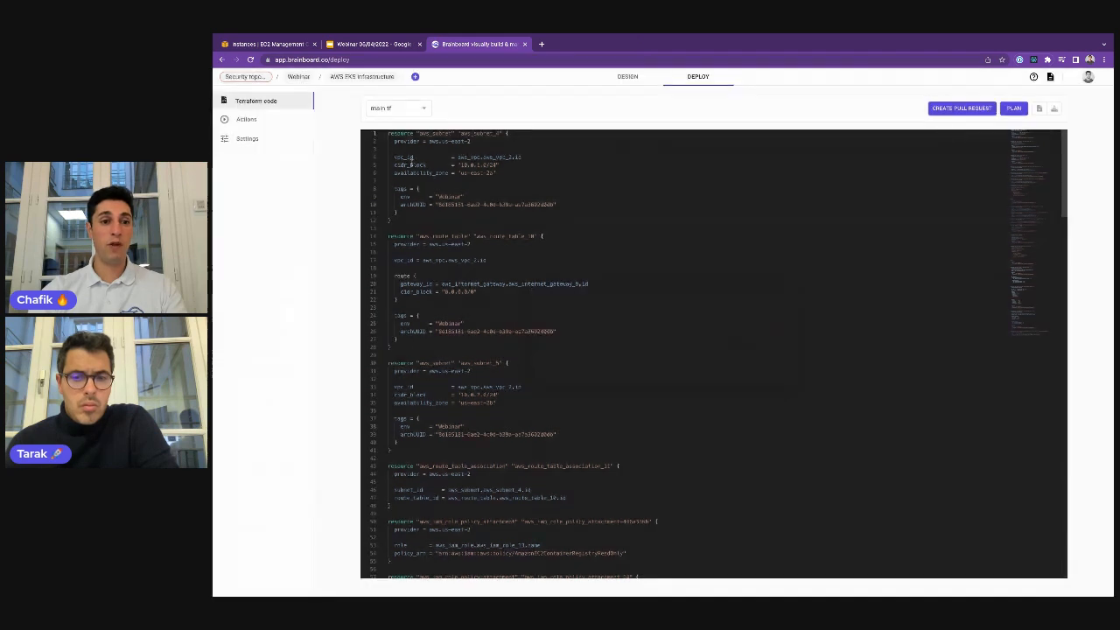
Step: Run a Terraform plan for the whole architecture and close its execution session after reading the output
click(289, 121)
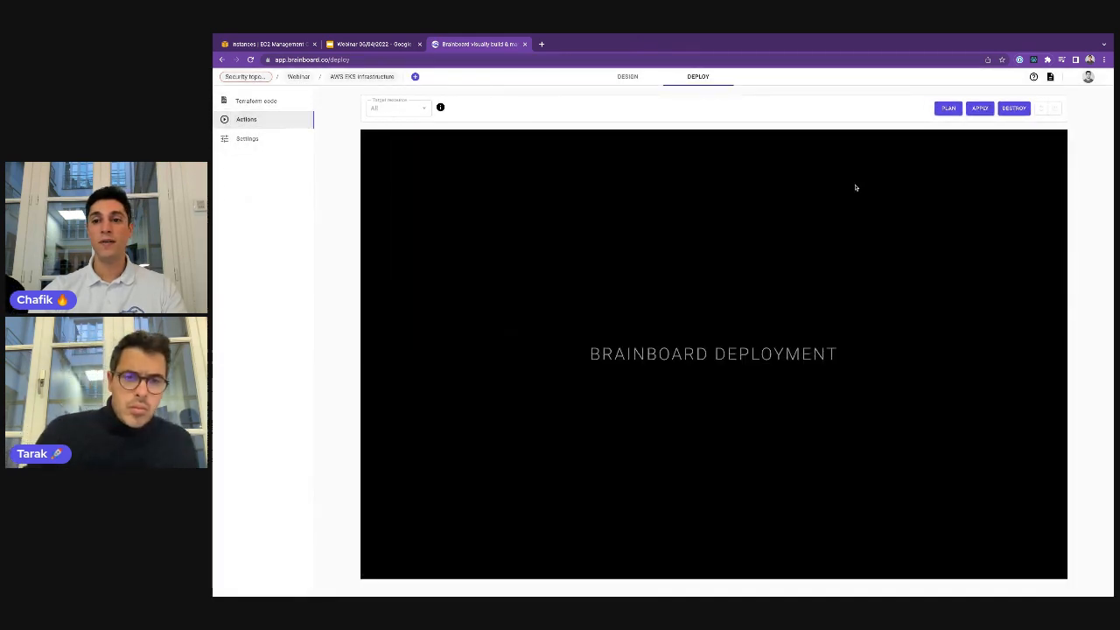
click(948, 109)
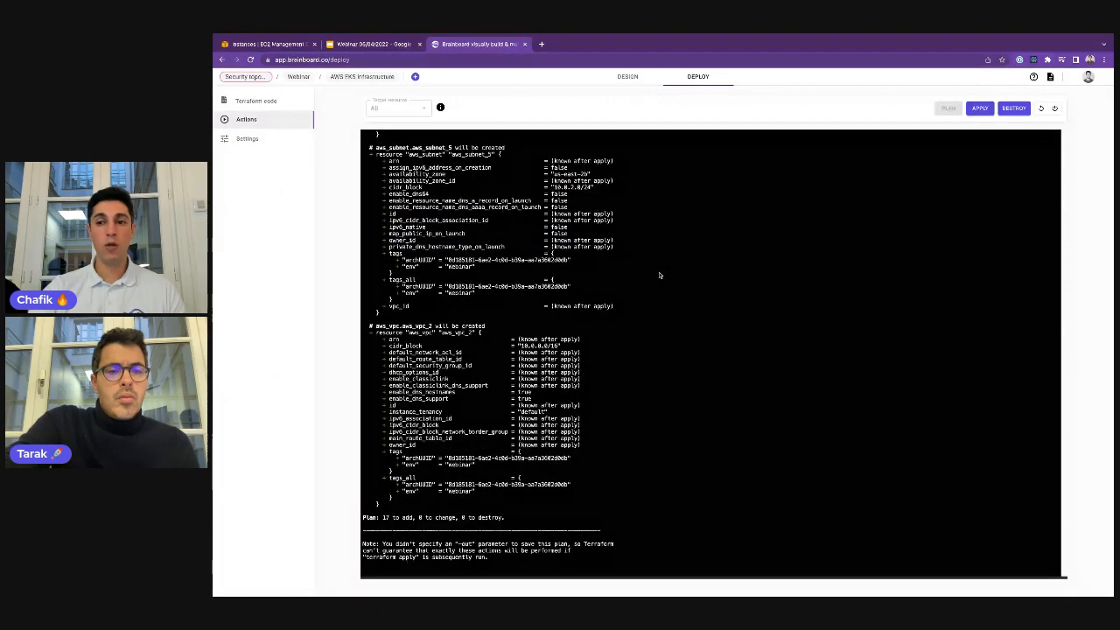
click(1056, 110)
click(734, 361)
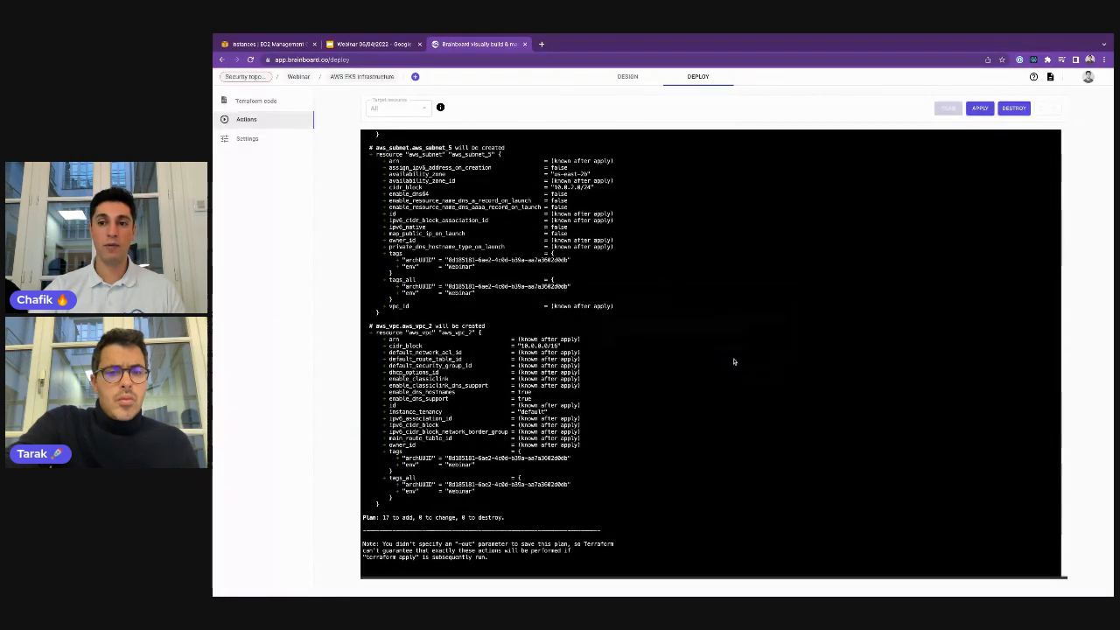
Step: Switch to the AWS console, search for eks and view the clusters list of Elastic Kubernetes Service
click(278, 44)
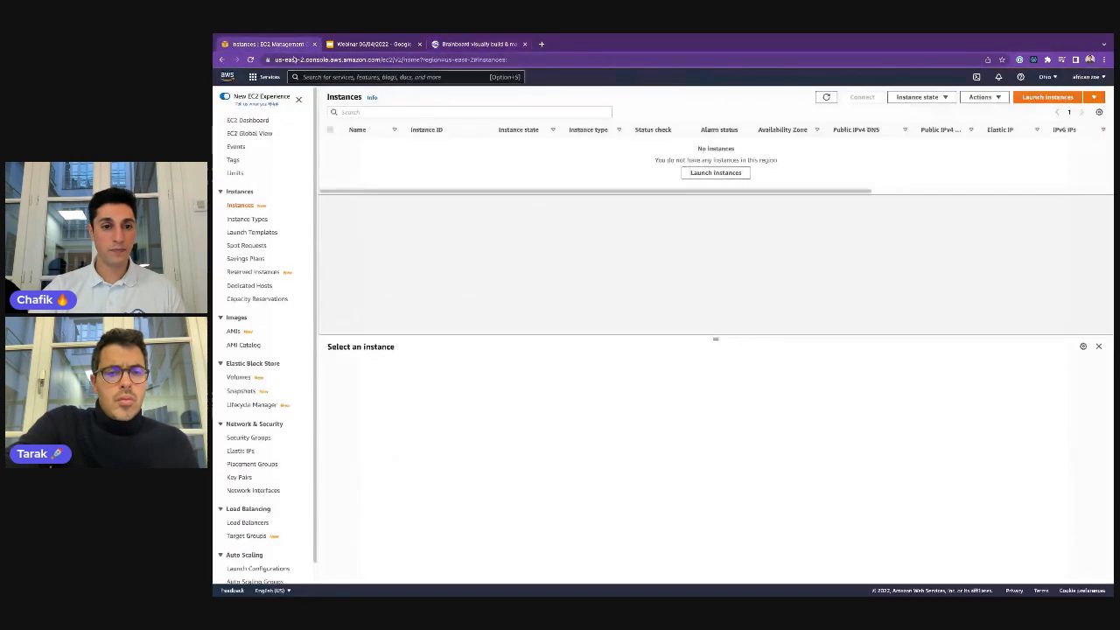
click(319, 77)
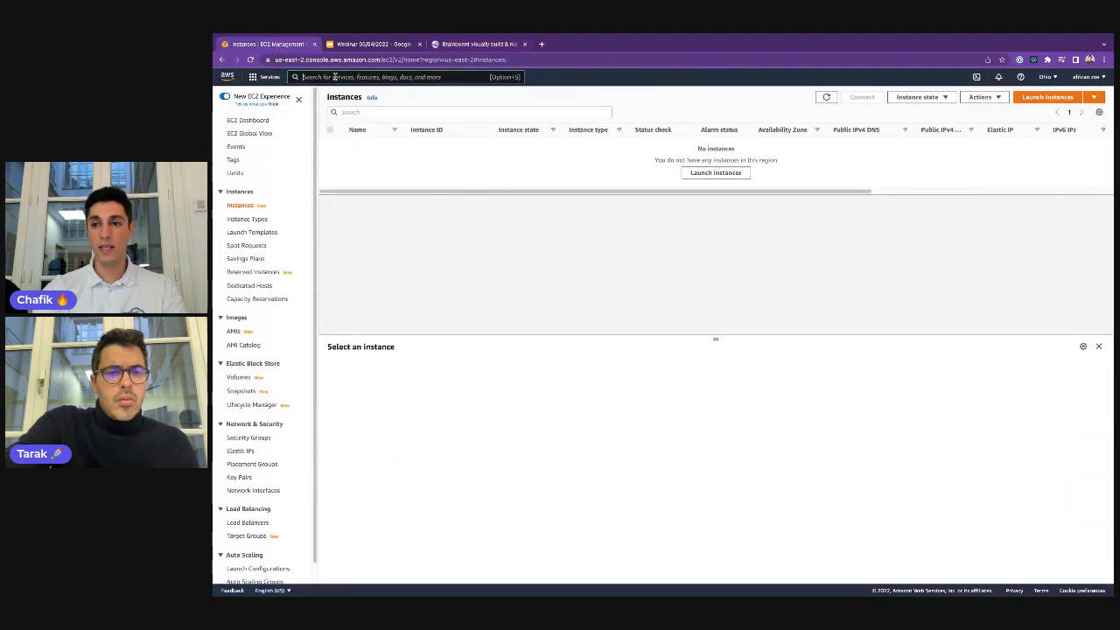
text(eks)
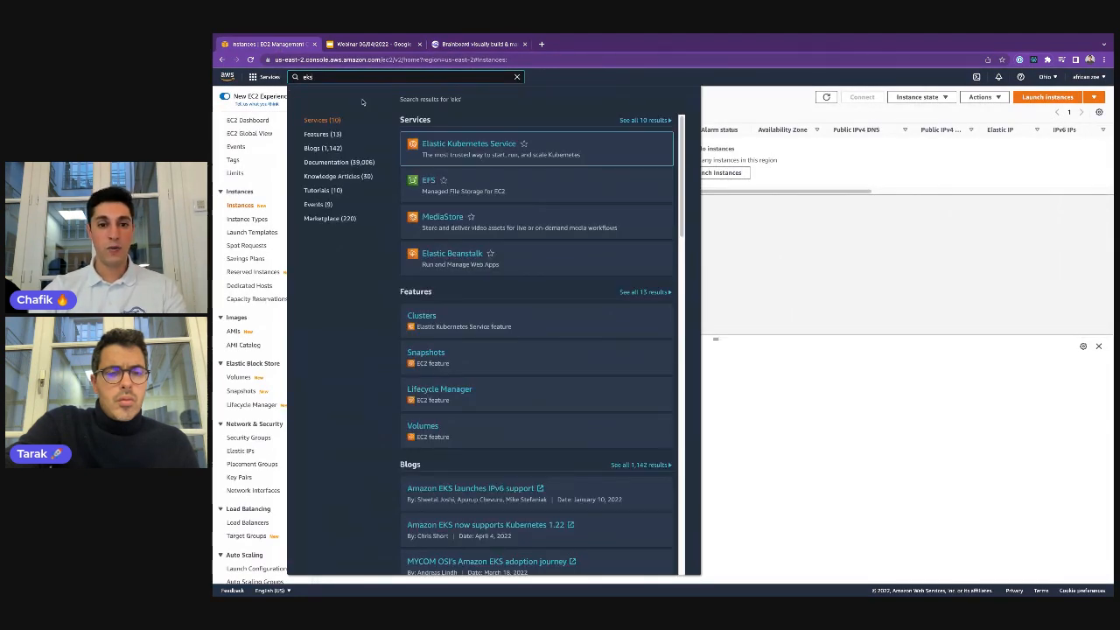
click(469, 144)
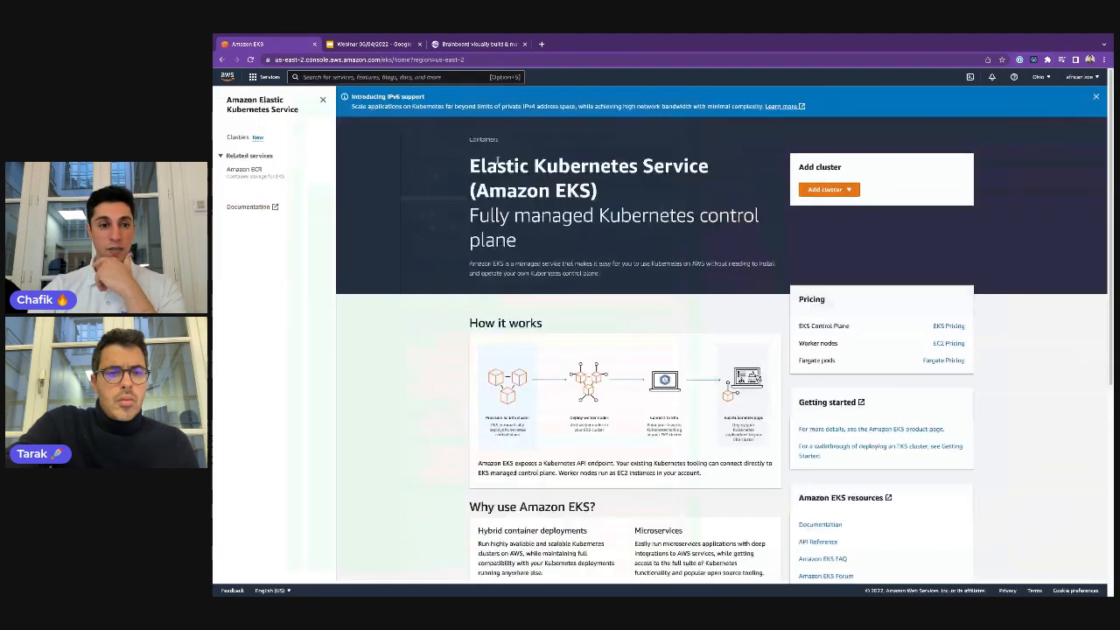
click(232, 137)
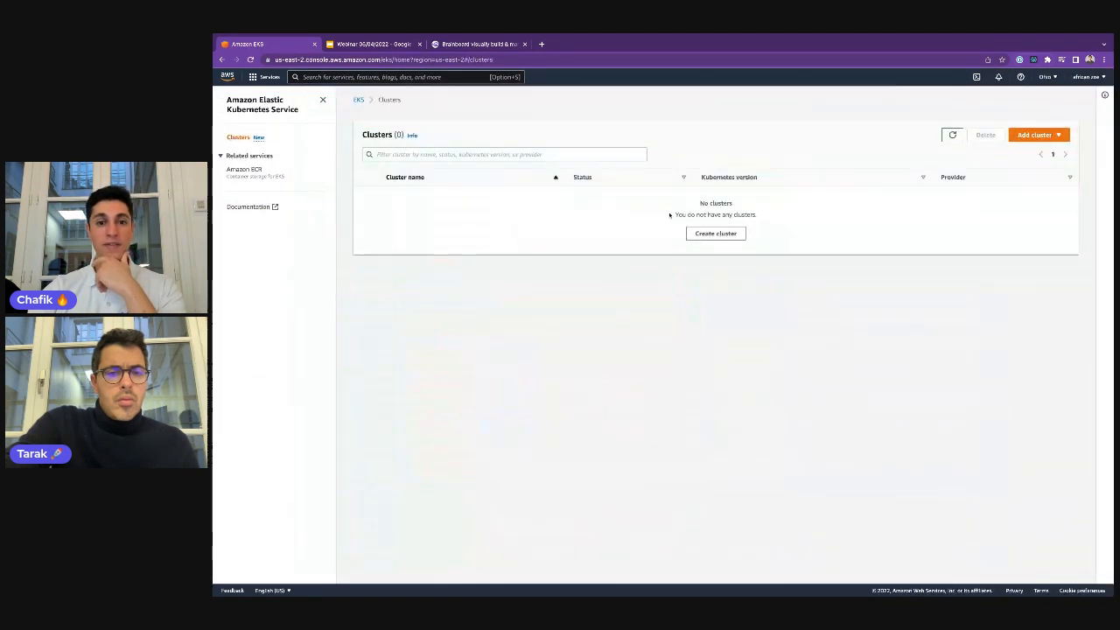
Step: Return to Brainboard and run Terraform apply for the architecture, entering "apply" as the confirmation
click(472, 45)
click(980, 108)
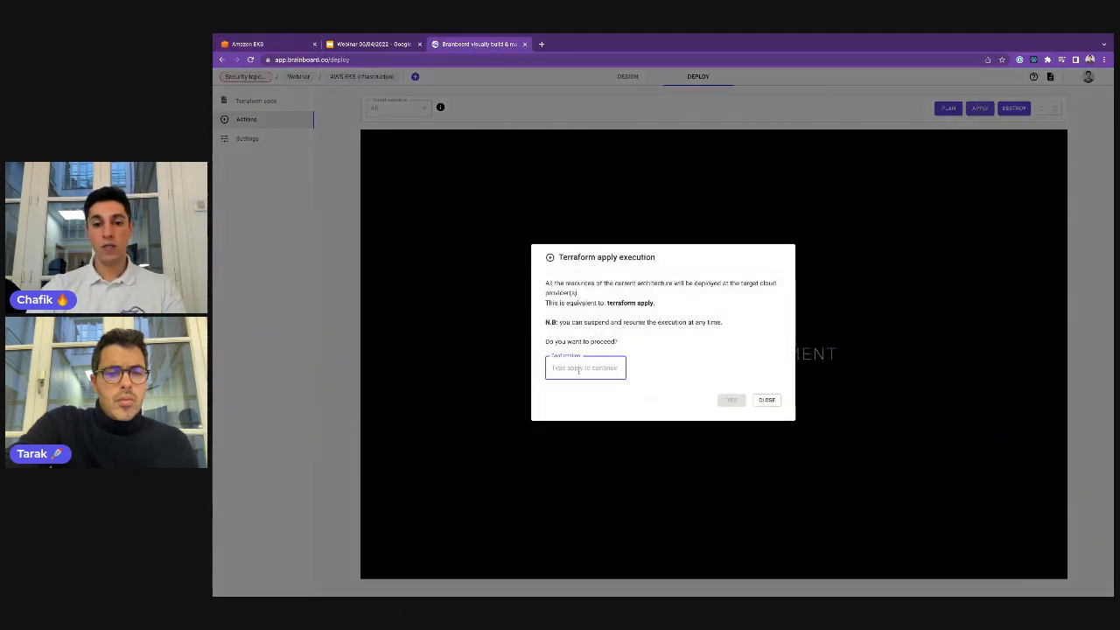
text(apply)
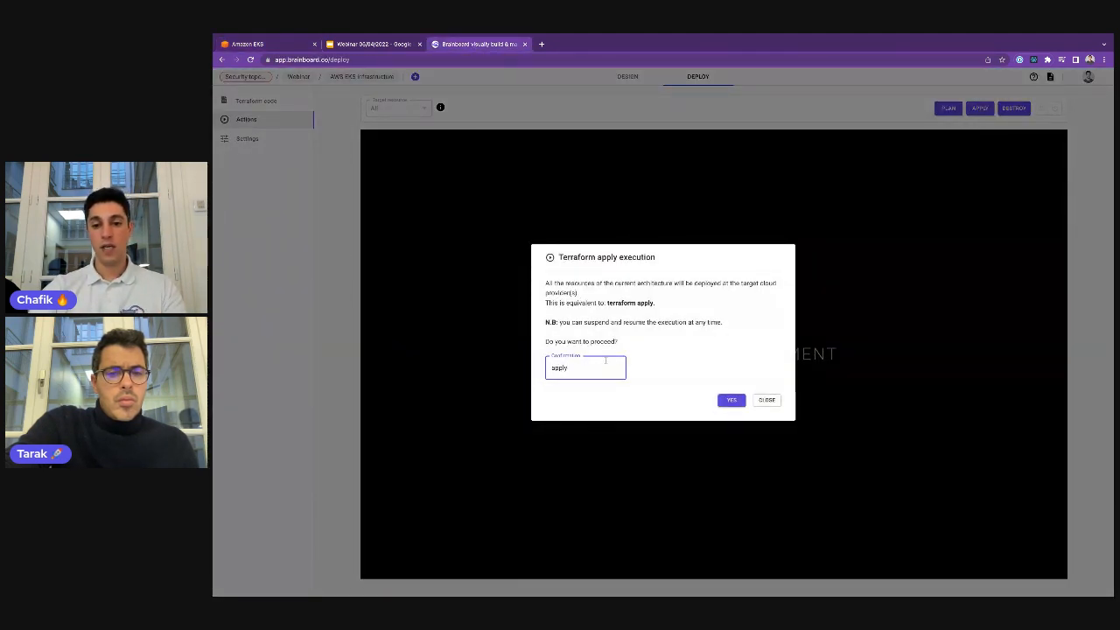
click(733, 401)
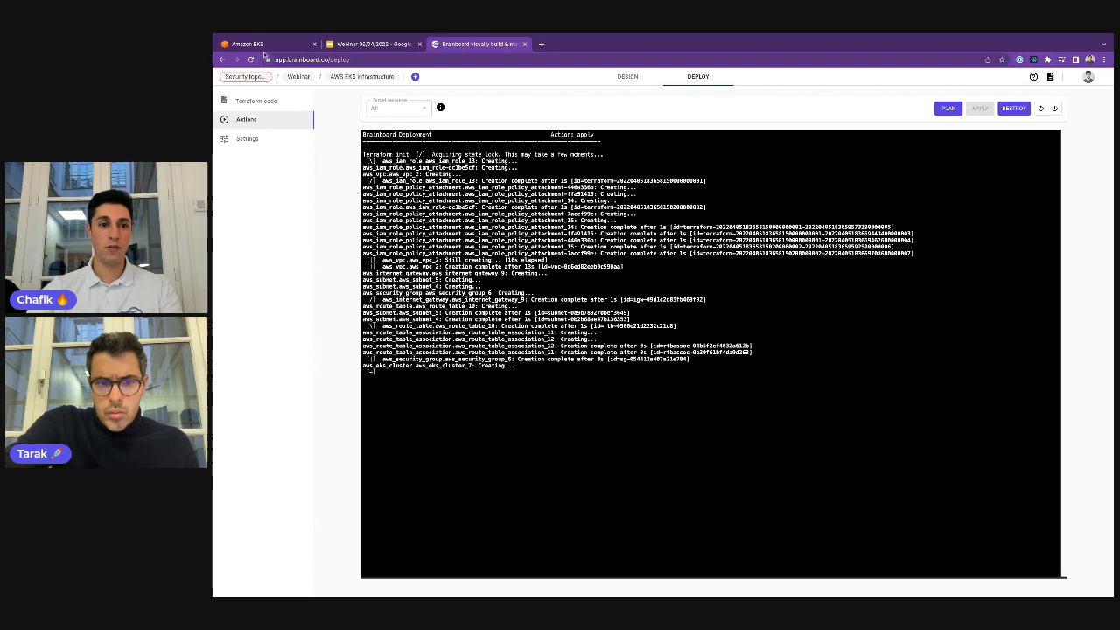
Step: Refresh the clusters list in the AWS console, inspect brainboard-cluster, and return to the architecture's design in Brainboard
click(263, 45)
click(951, 135)
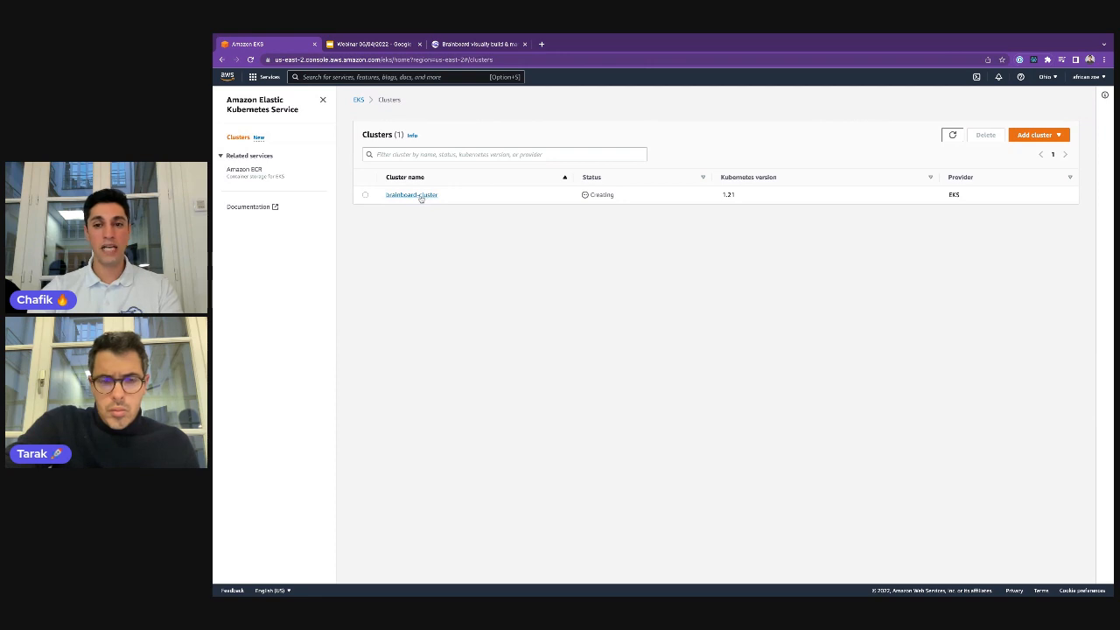
click(411, 194)
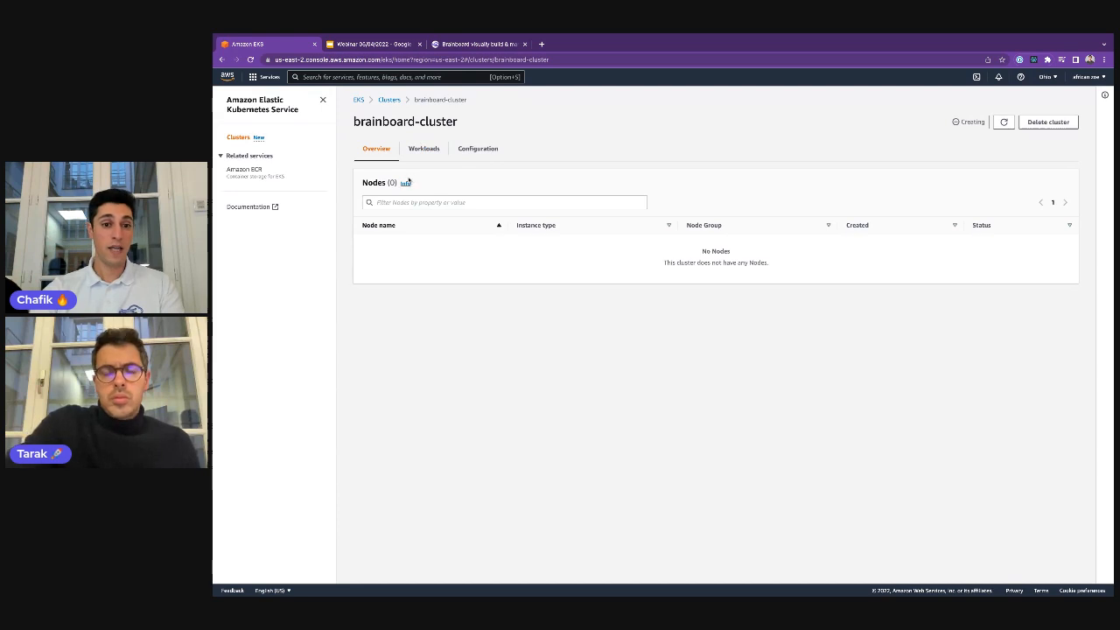
click(467, 44)
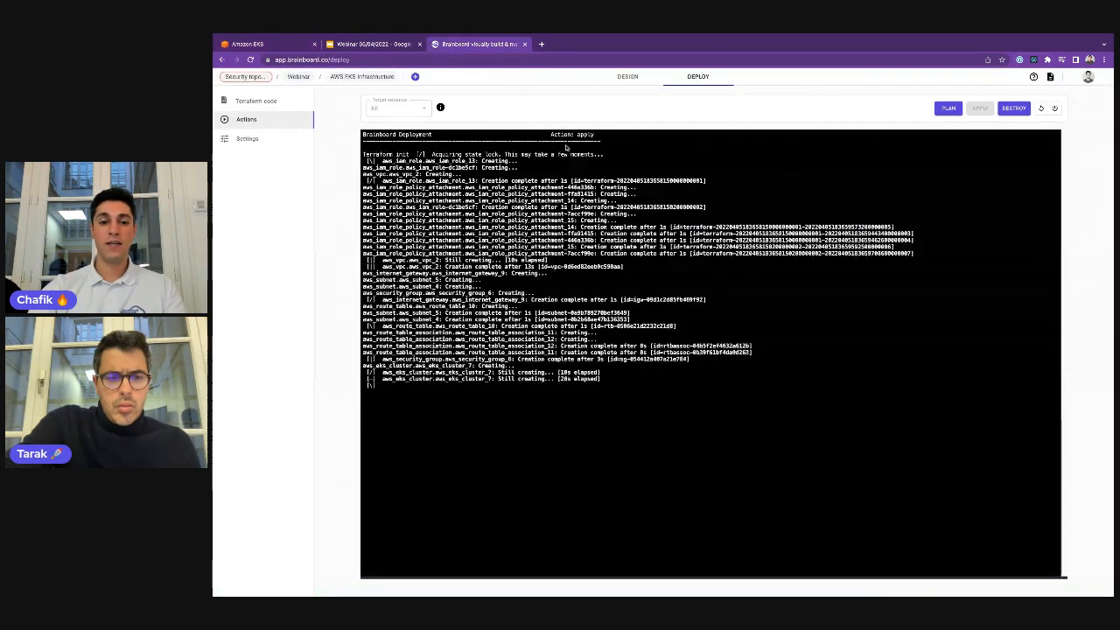
click(626, 79)
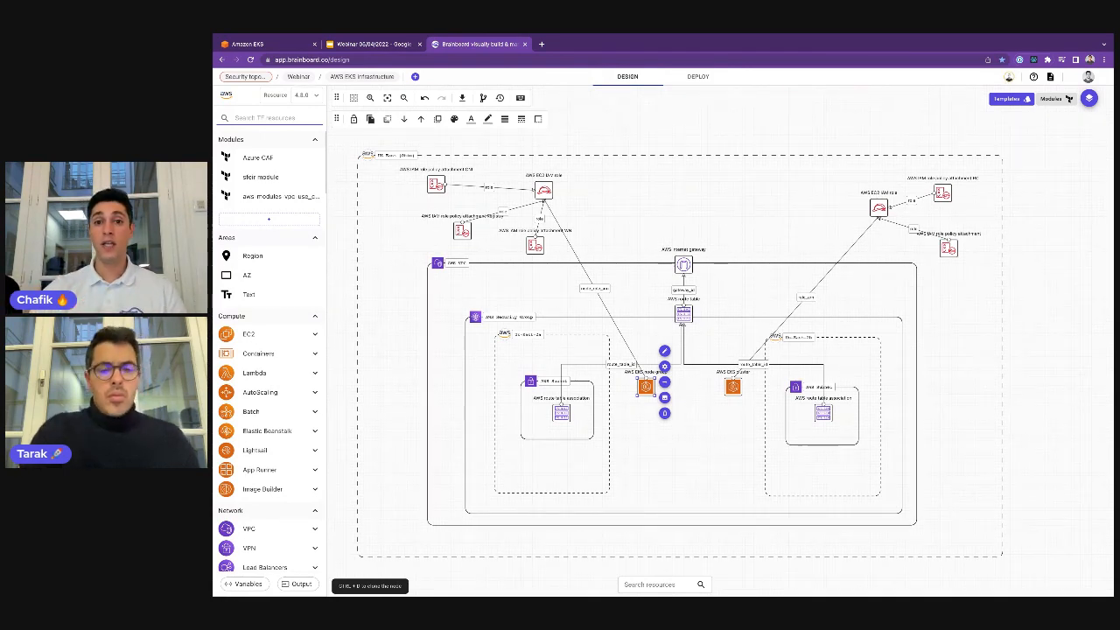
Step: Move the left subnet's route table association out of the VPC and back into its subnet, and select the node group's IAM role
mouse_move(1008, 78)
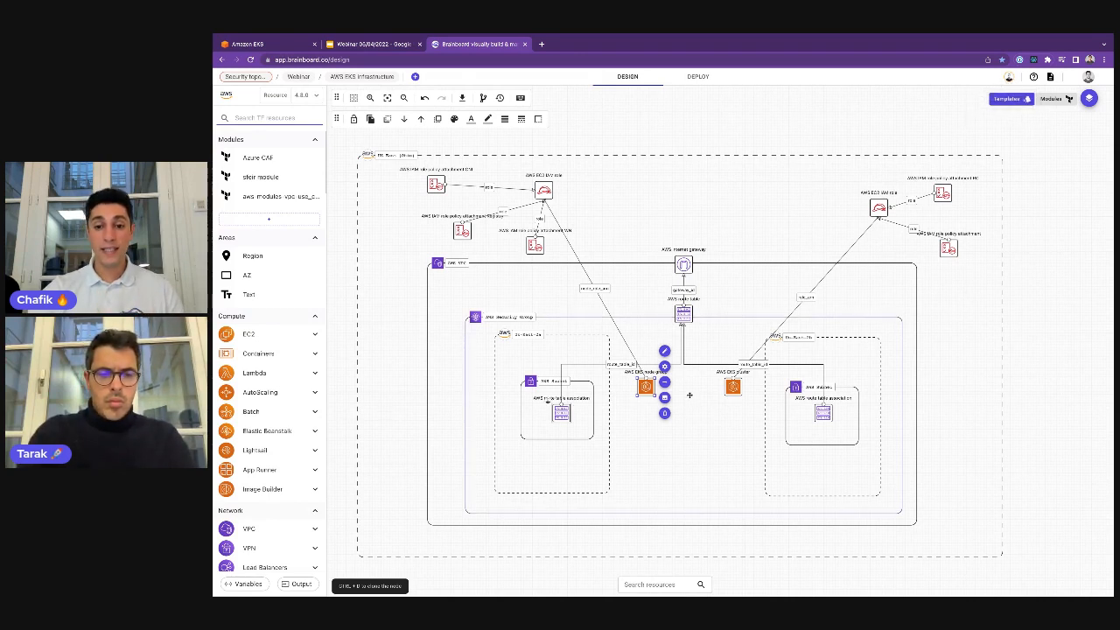
drag(550, 400, 391, 402)
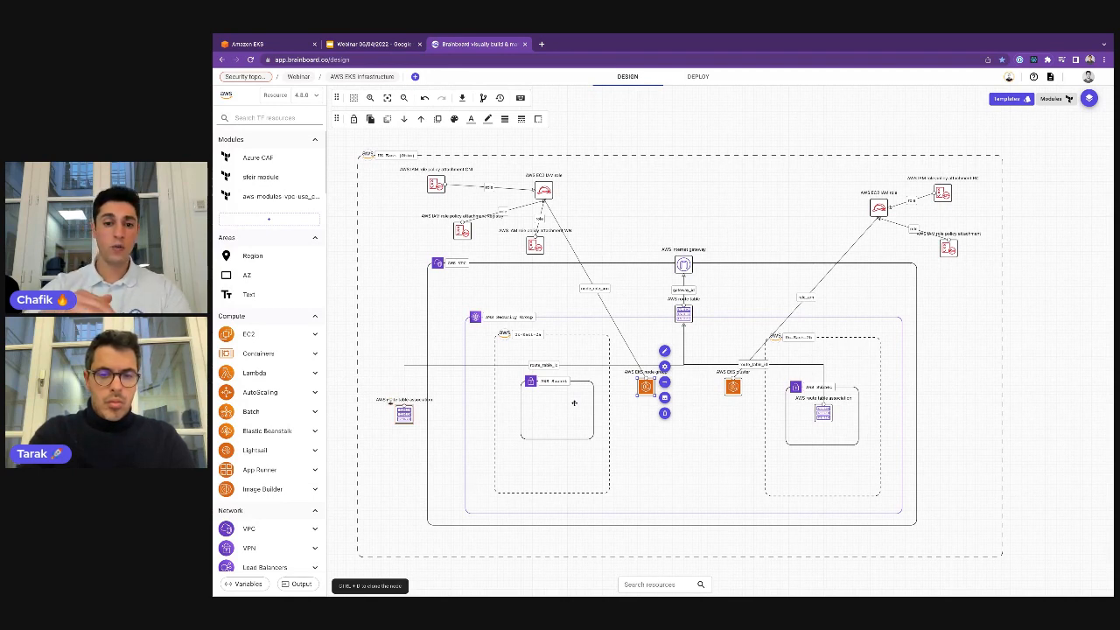
drag(390, 402, 545, 398)
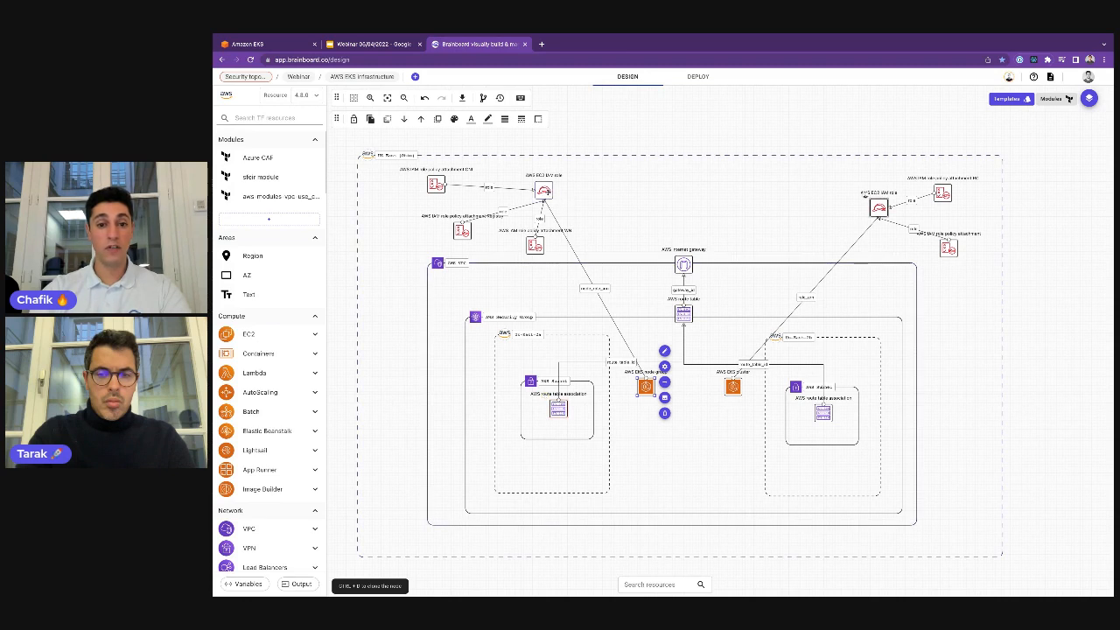
click(543, 189)
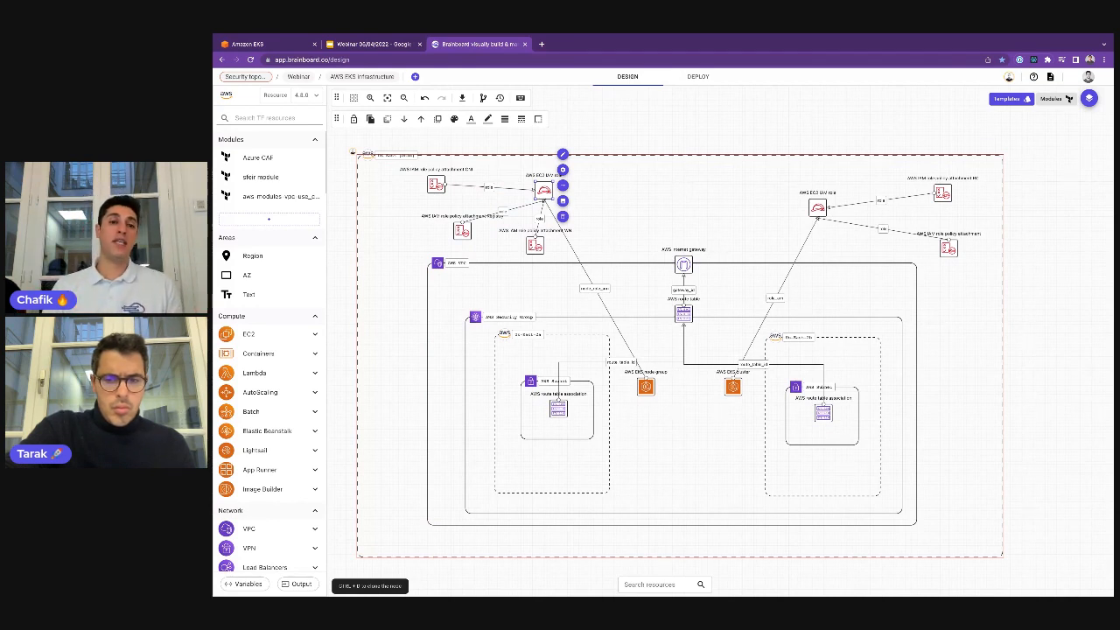
Step: Add an architecture-scoped Terraform variable named cidr_vpc with type string and default 10.0.0.0/0, and close the variables dialog
click(250, 584)
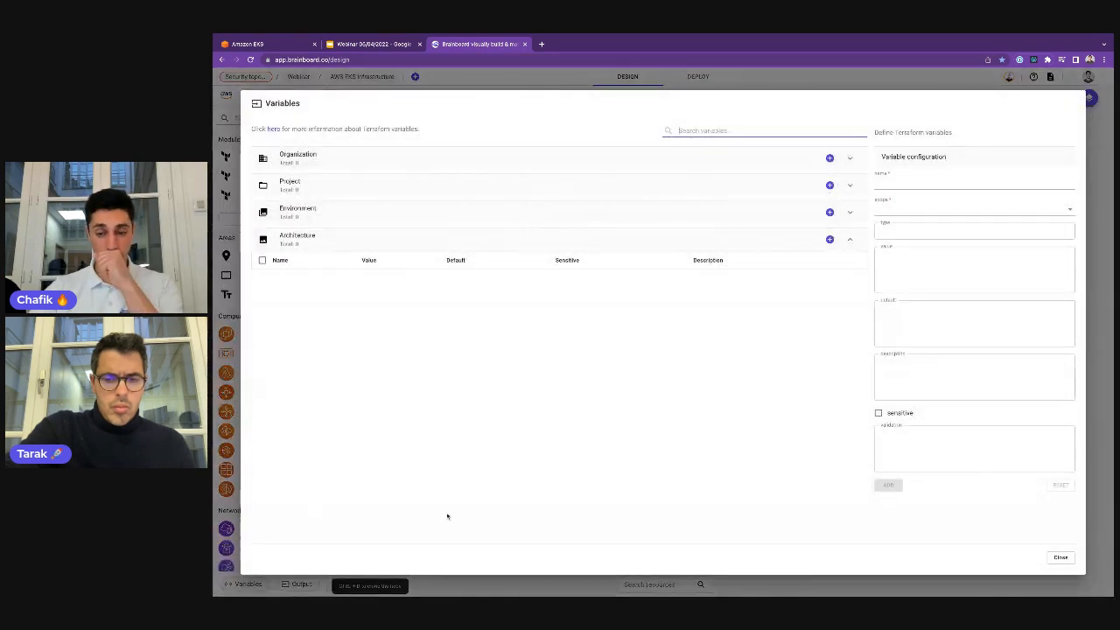
click(829, 239)
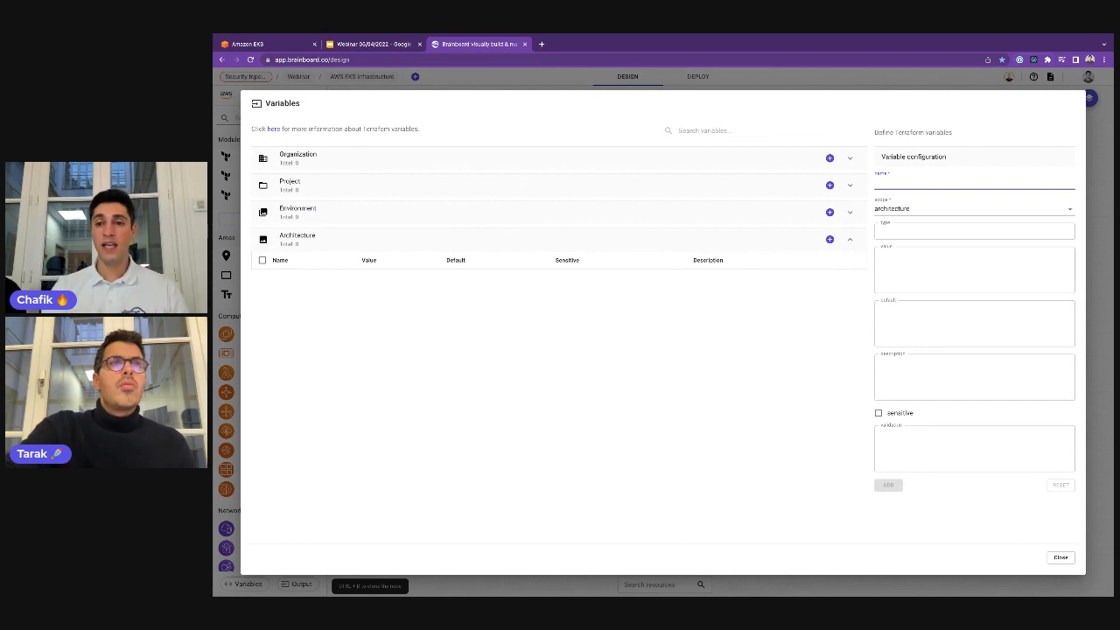
text(c)
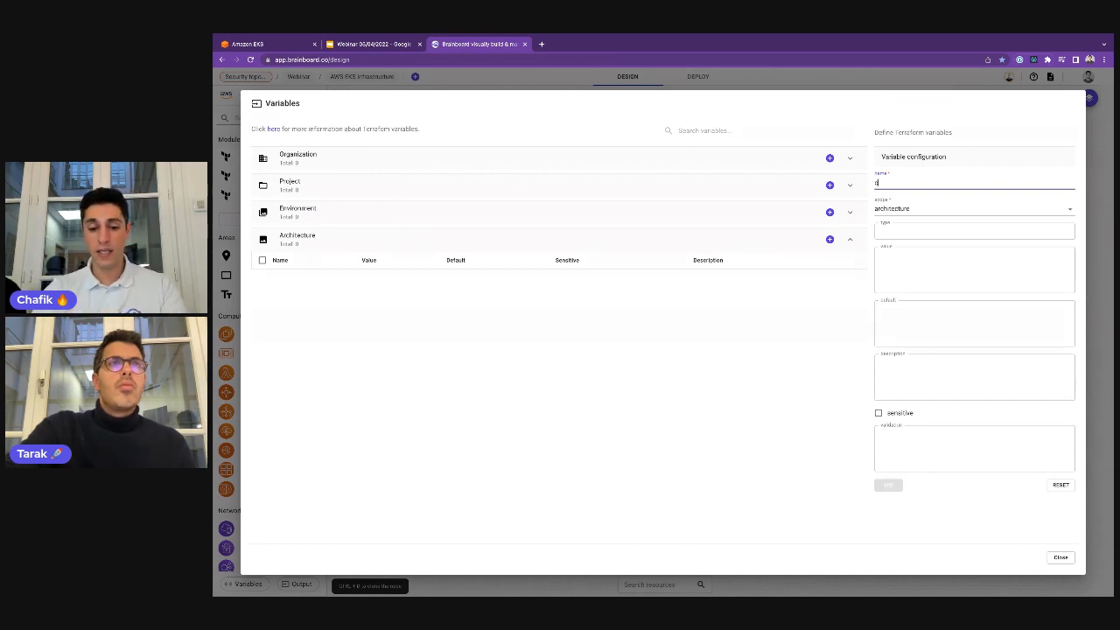
text(idr_vpc)
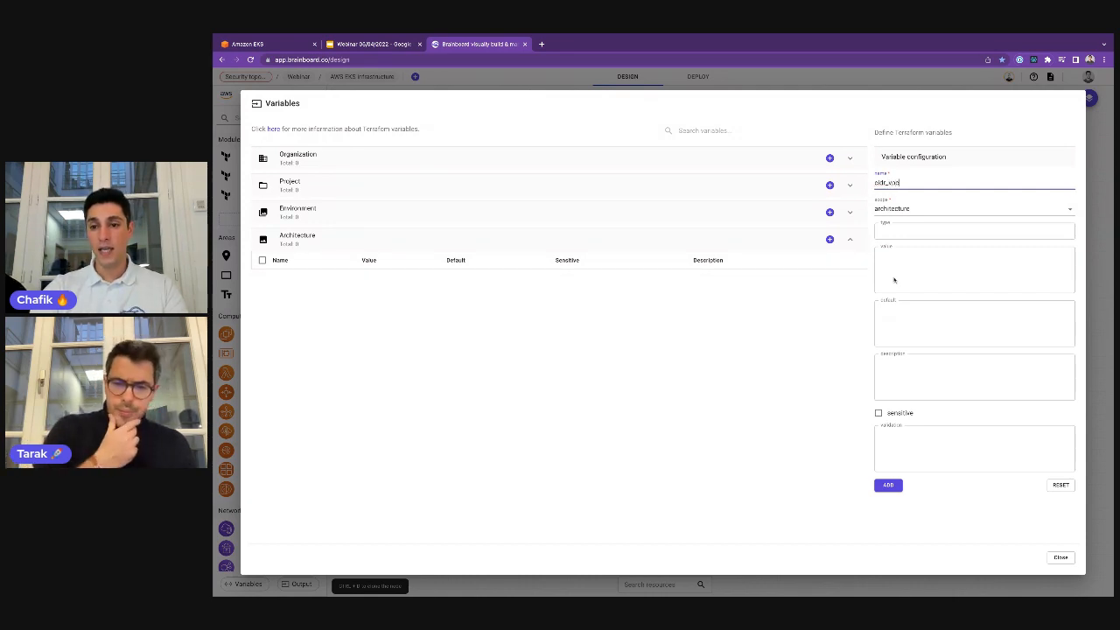
click(926, 231)
text(string)
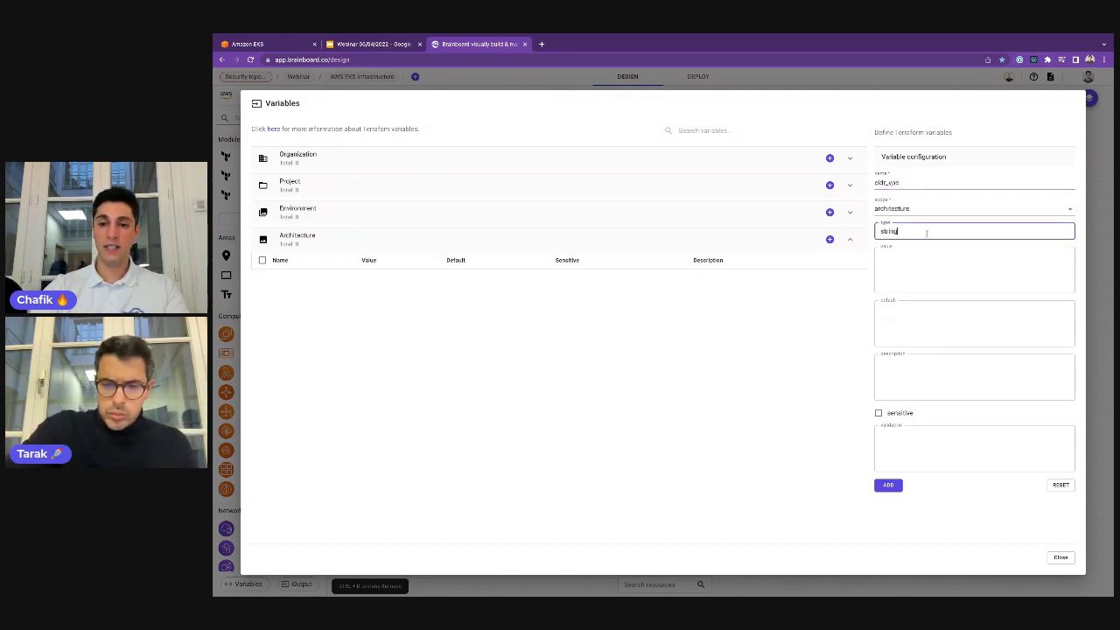
click(927, 257)
click(920, 337)
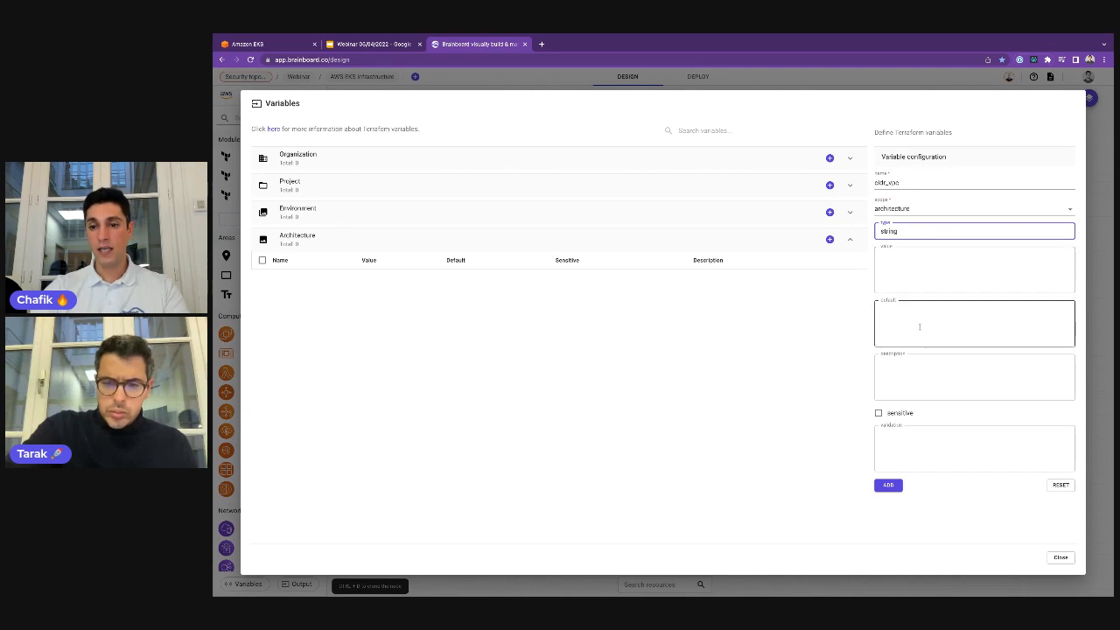
click(919, 327)
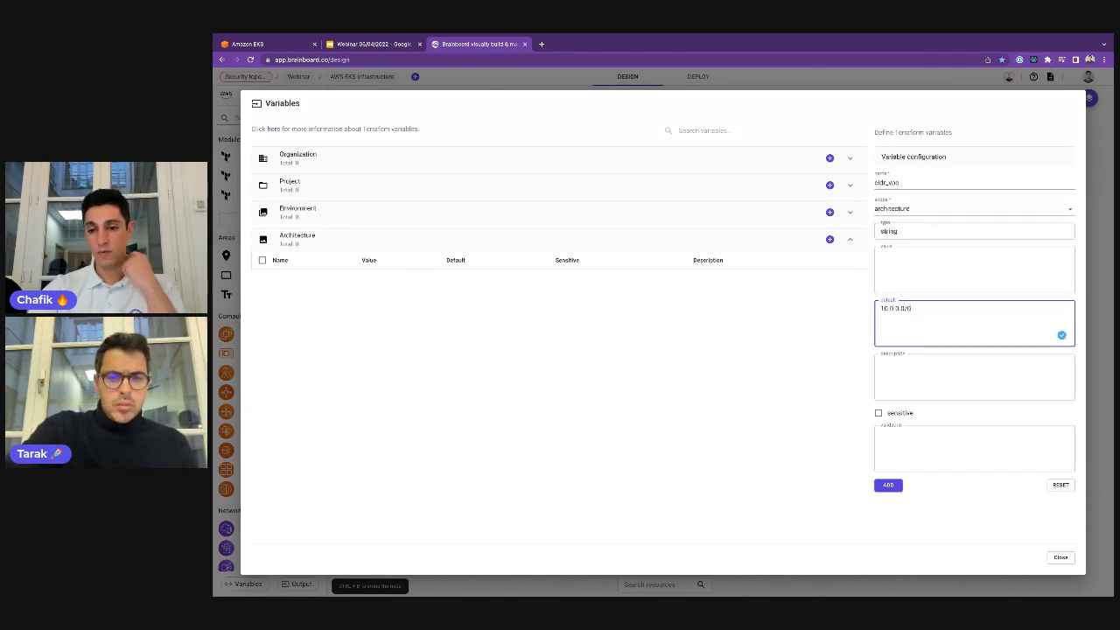
click(888, 485)
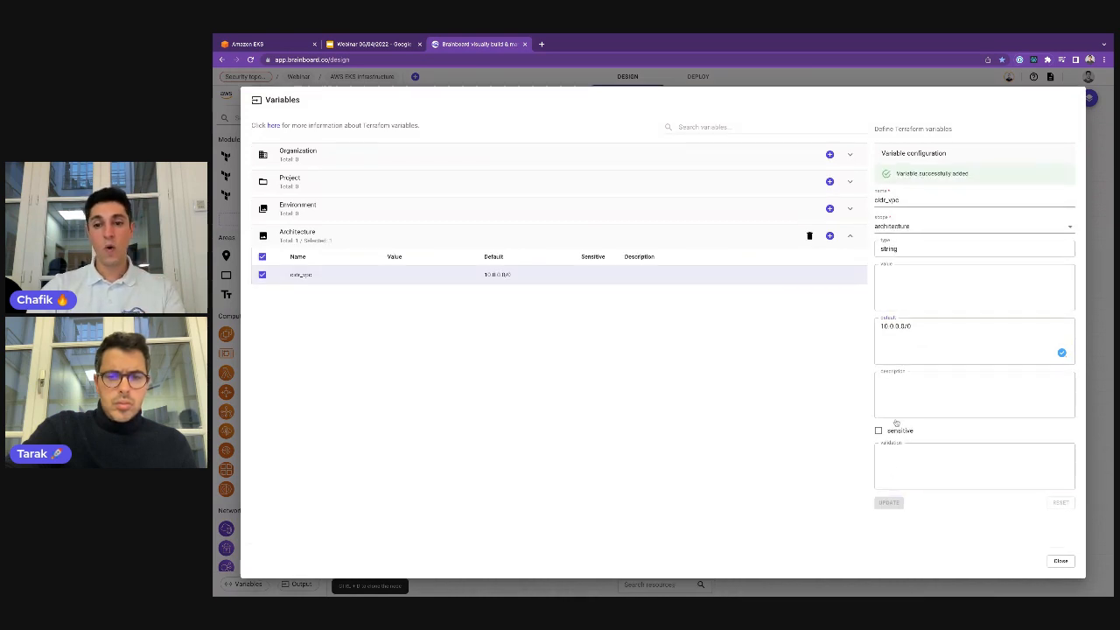
click(1060, 561)
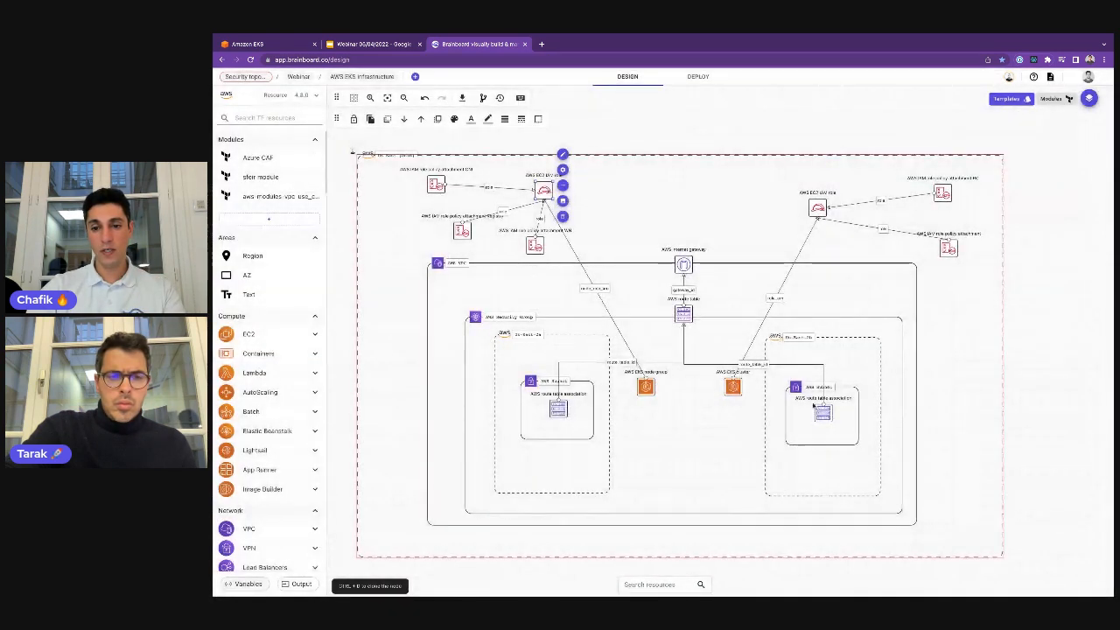
Step: Set the VPC's CIDR block to the variable var.cidr_vpc in its advanced configuration and apply the change
click(735, 279)
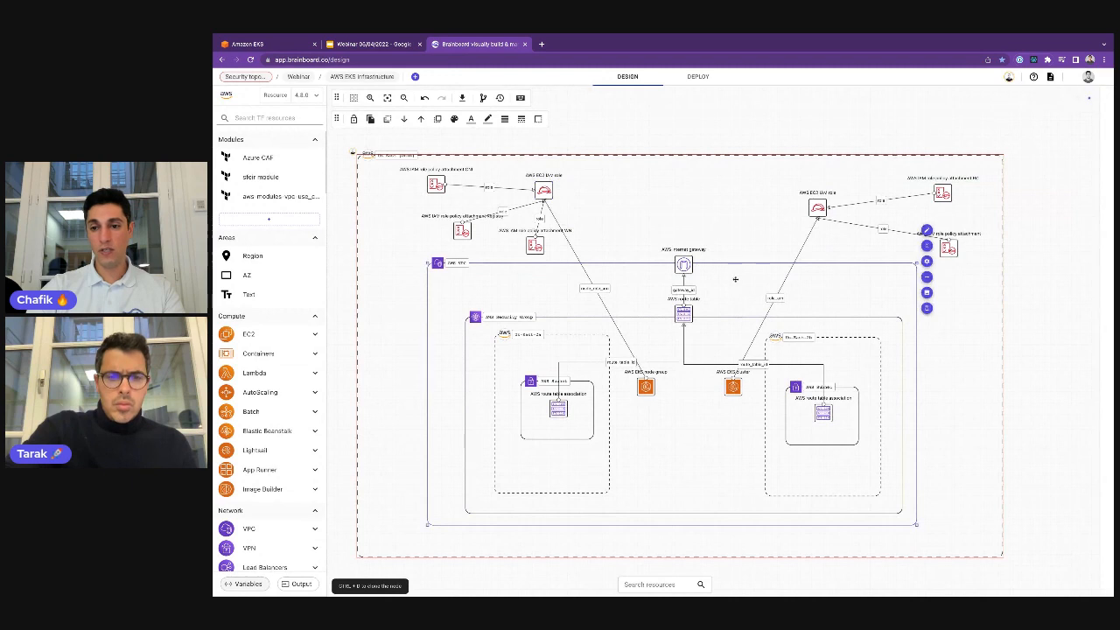
double_click(734, 279)
click(901, 286)
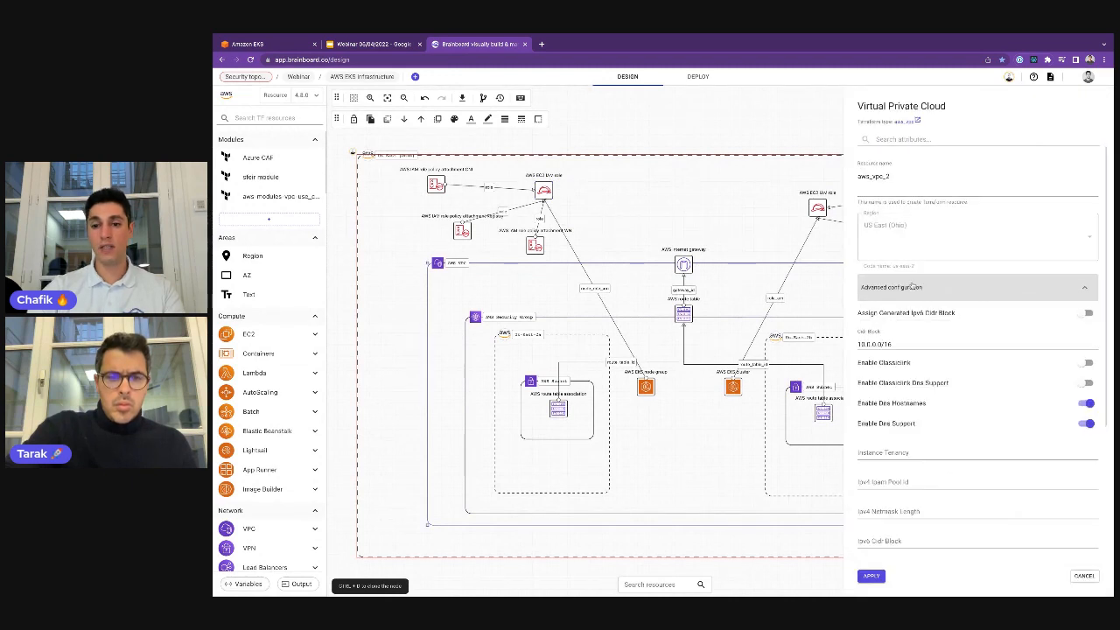
click(919, 343)
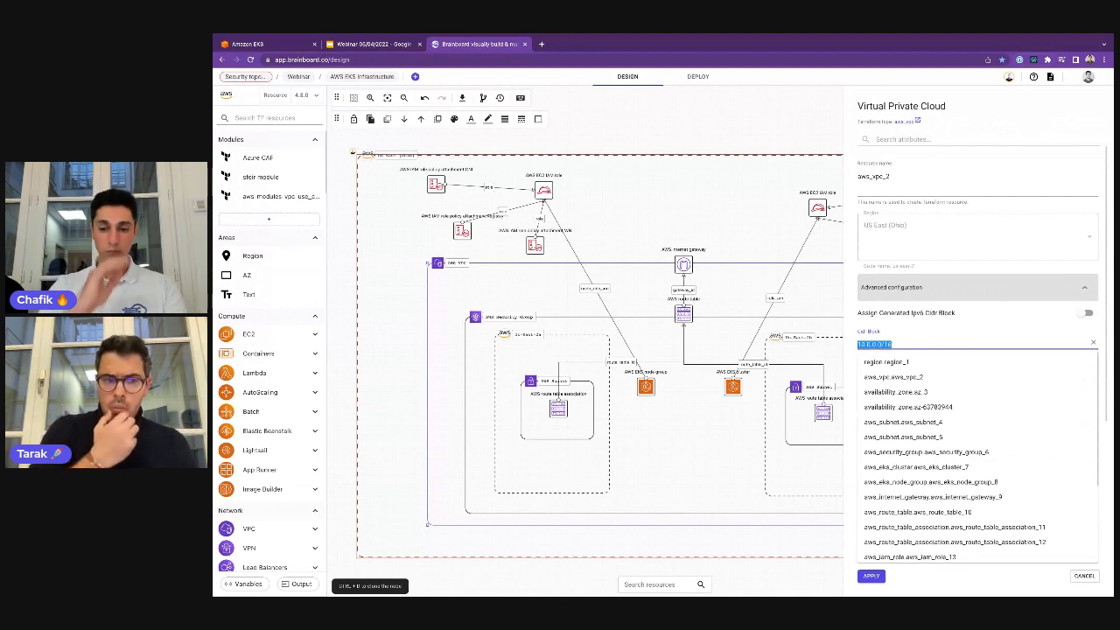
text(v)
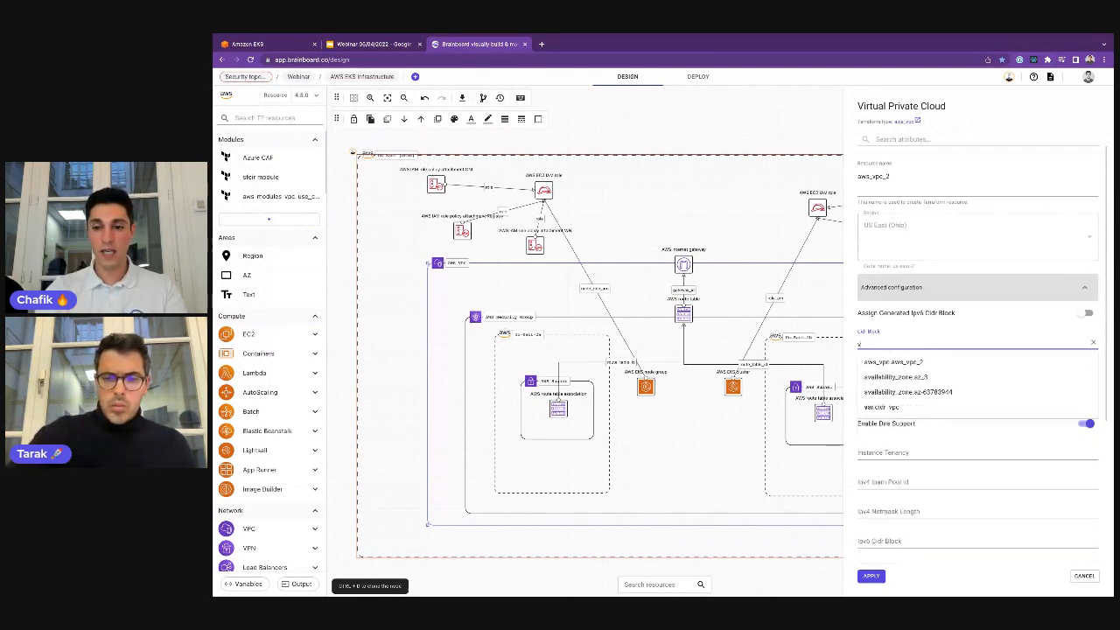
text(ar.cidr_vpc)
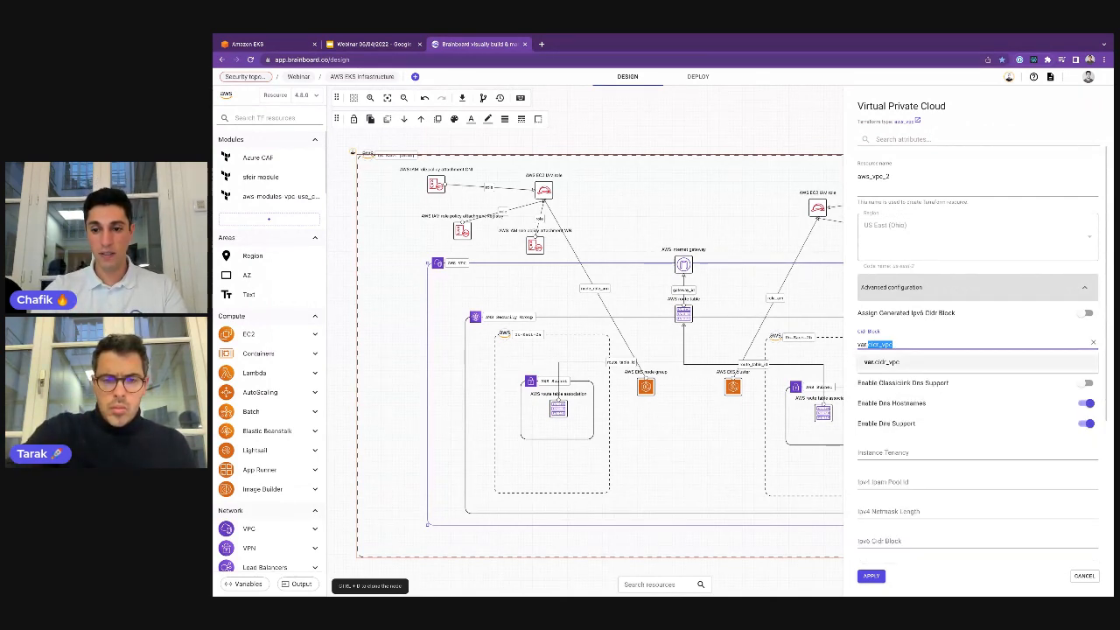
click(901, 366)
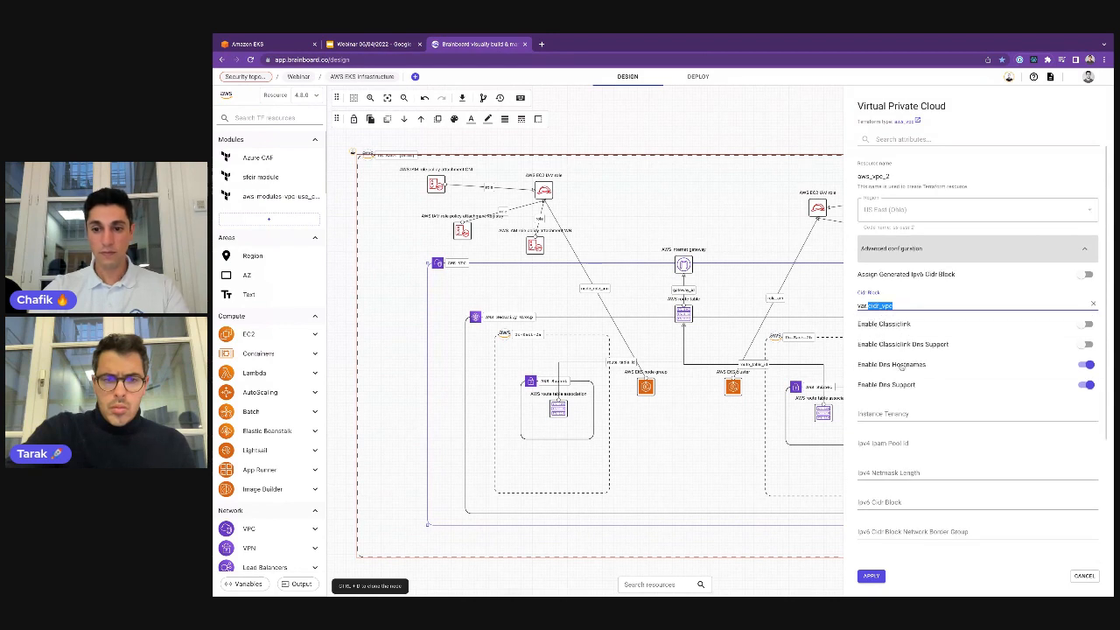
click(871, 575)
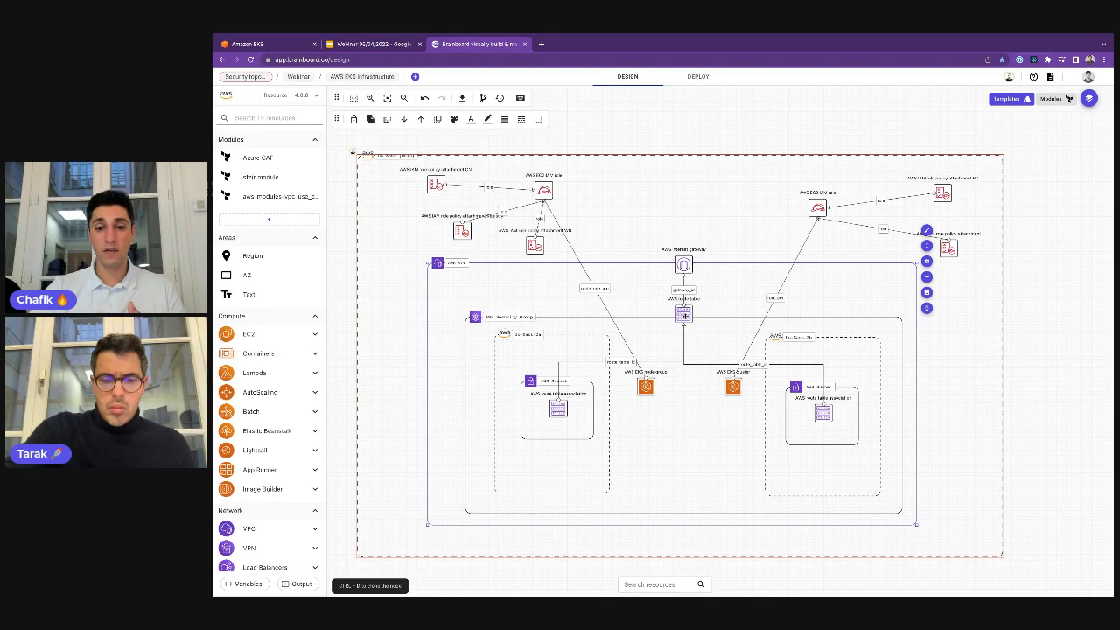
double_click(685, 315)
click(562, 391)
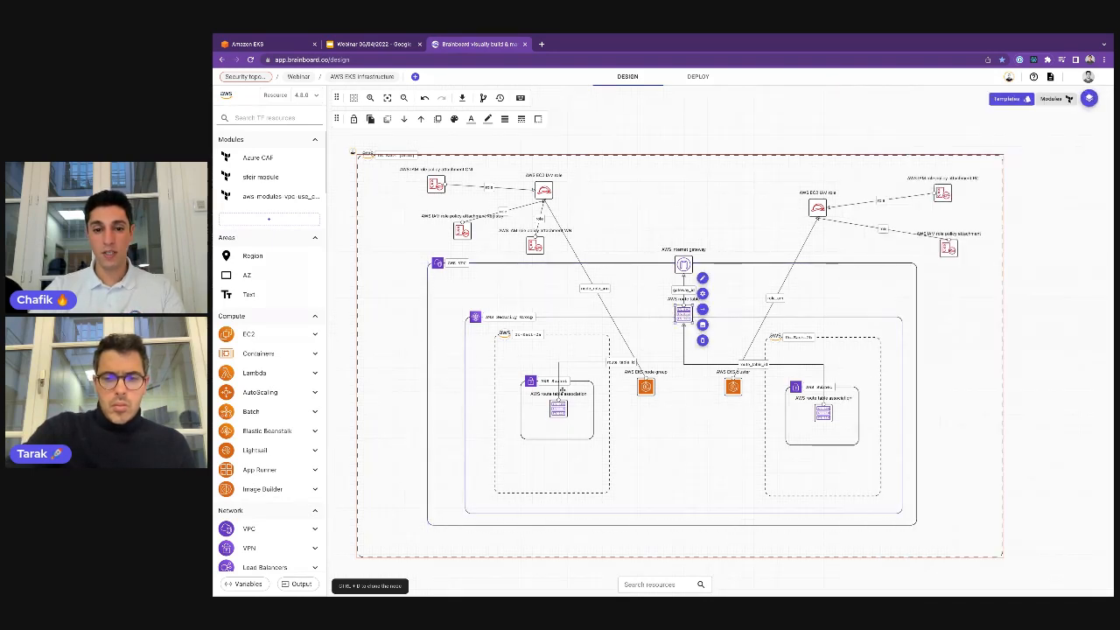
click(578, 417)
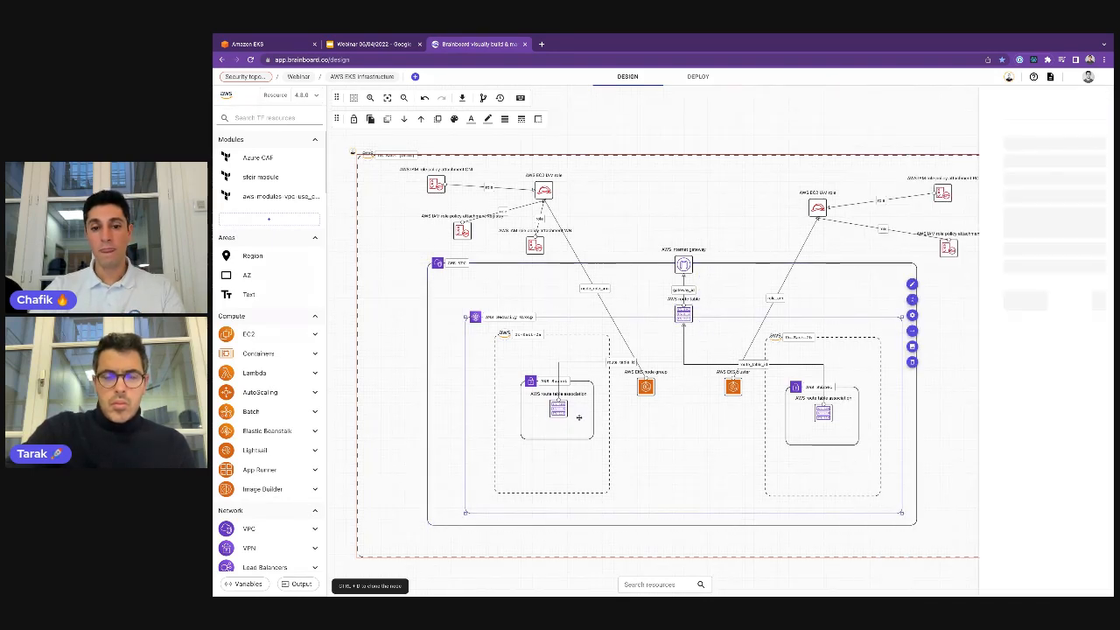
click(569, 408)
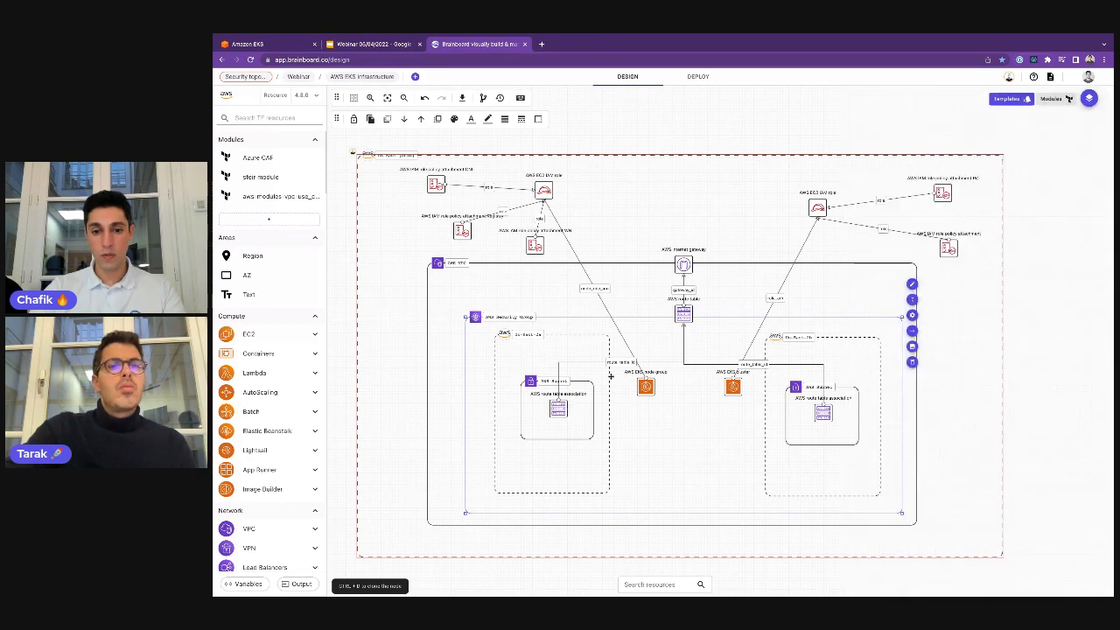
Step: Set the route's CIDR block to the variable var.route_network in the route table's advanced configuration and apply the change
click(683, 313)
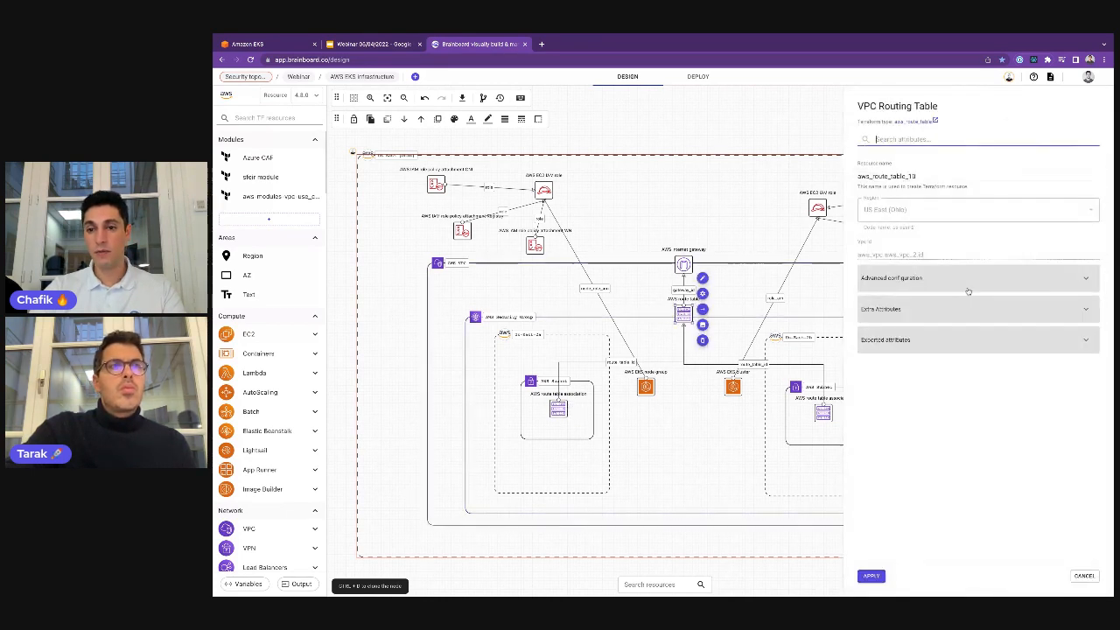
click(980, 275)
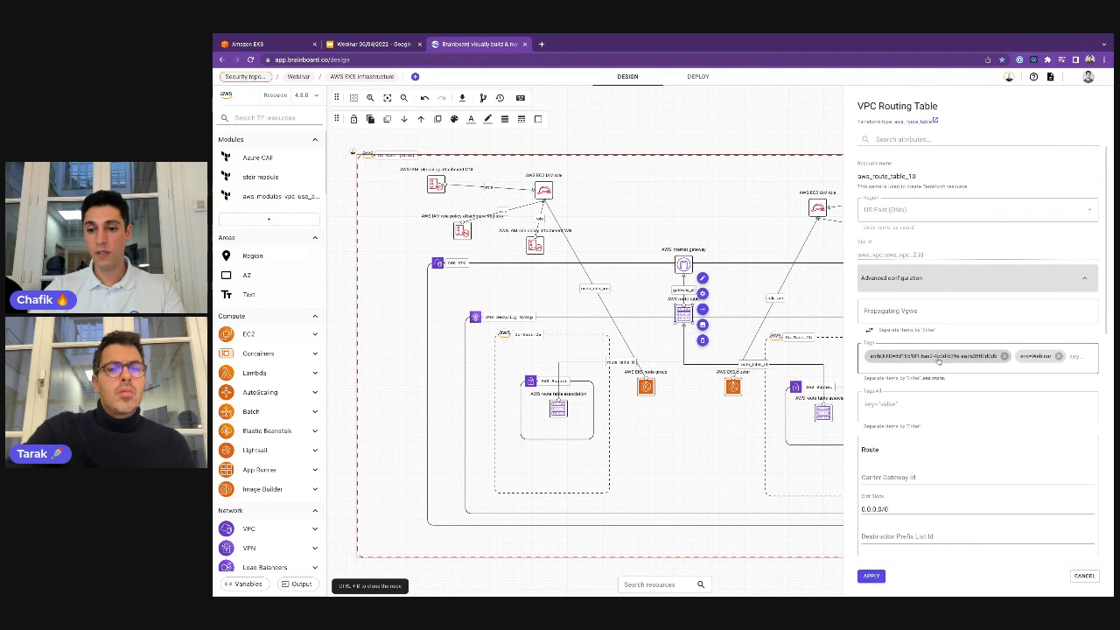
scroll(938, 362, down, 2)
click(905, 399)
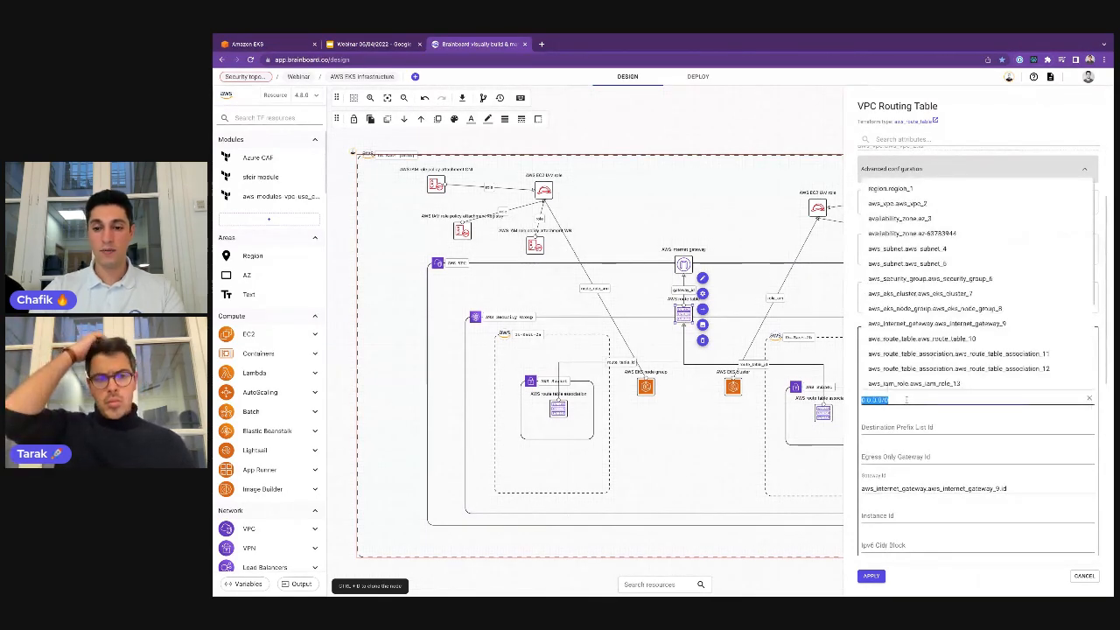
text(var.)
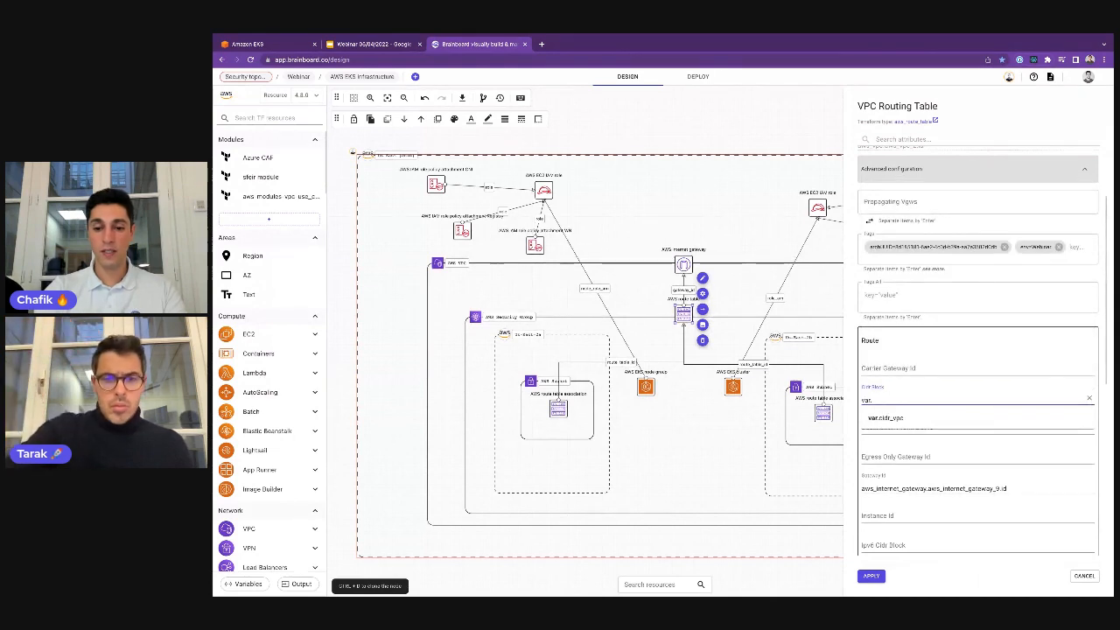
text(ci)
text(twork)
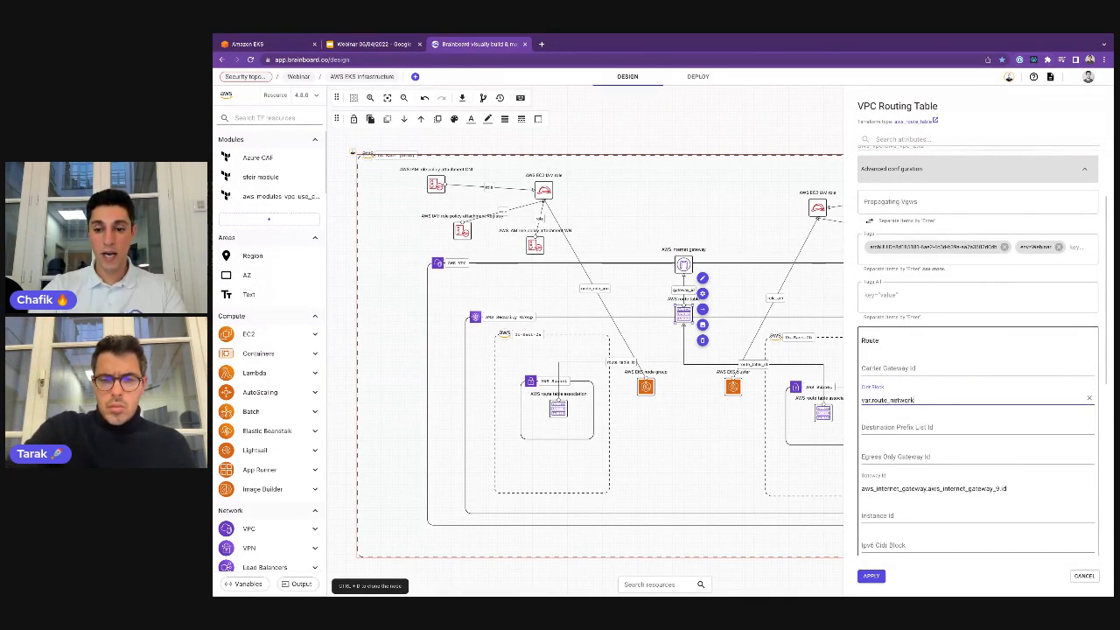
click(853, 443)
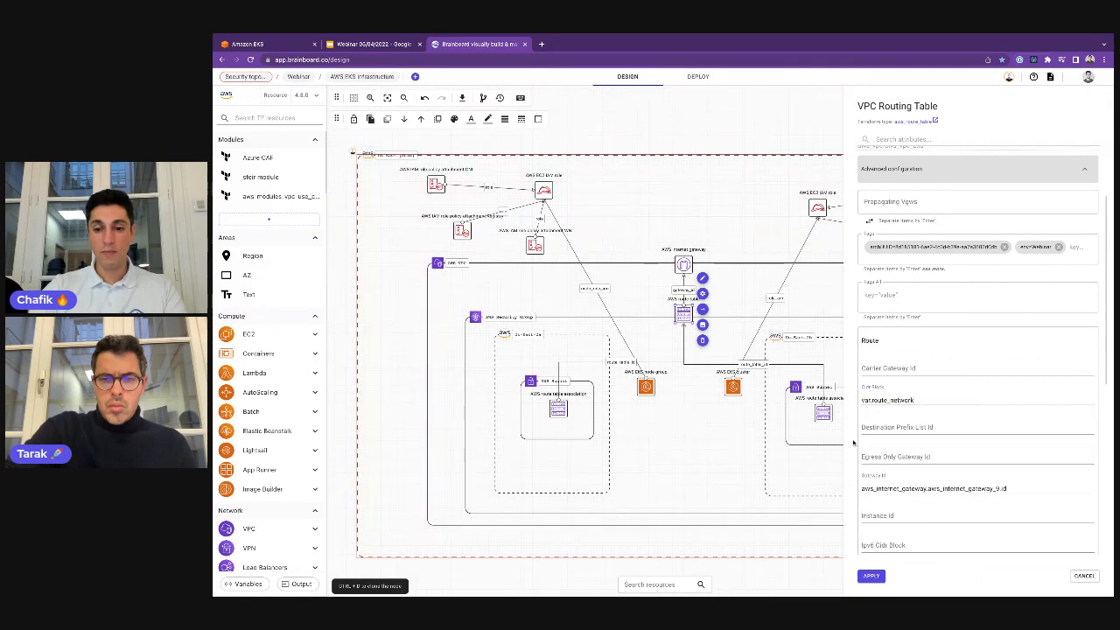
click(893, 429)
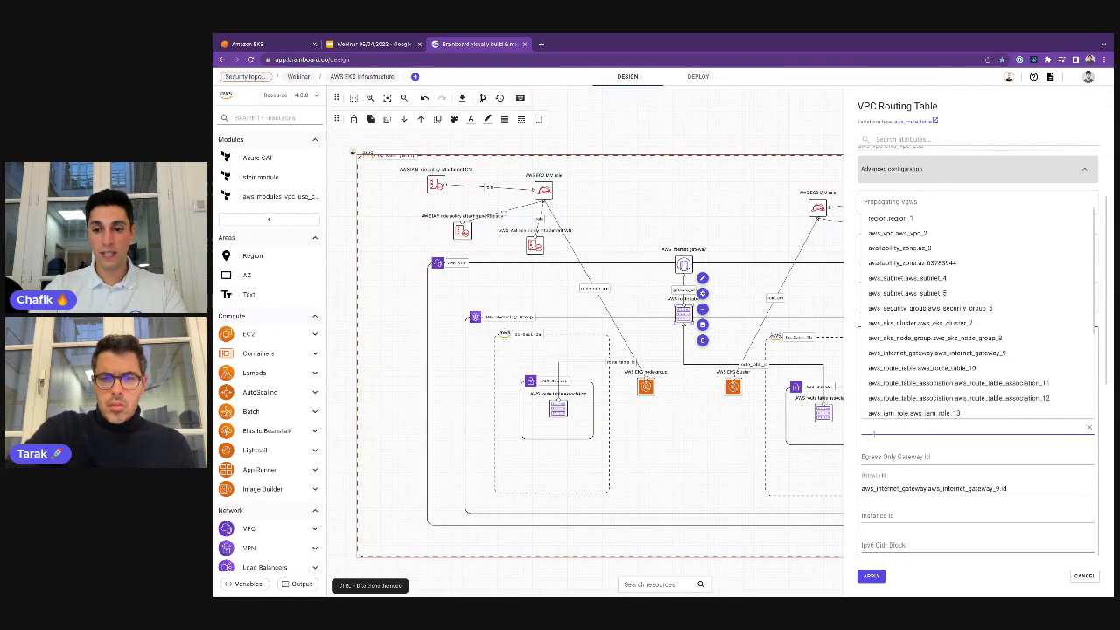
click(859, 440)
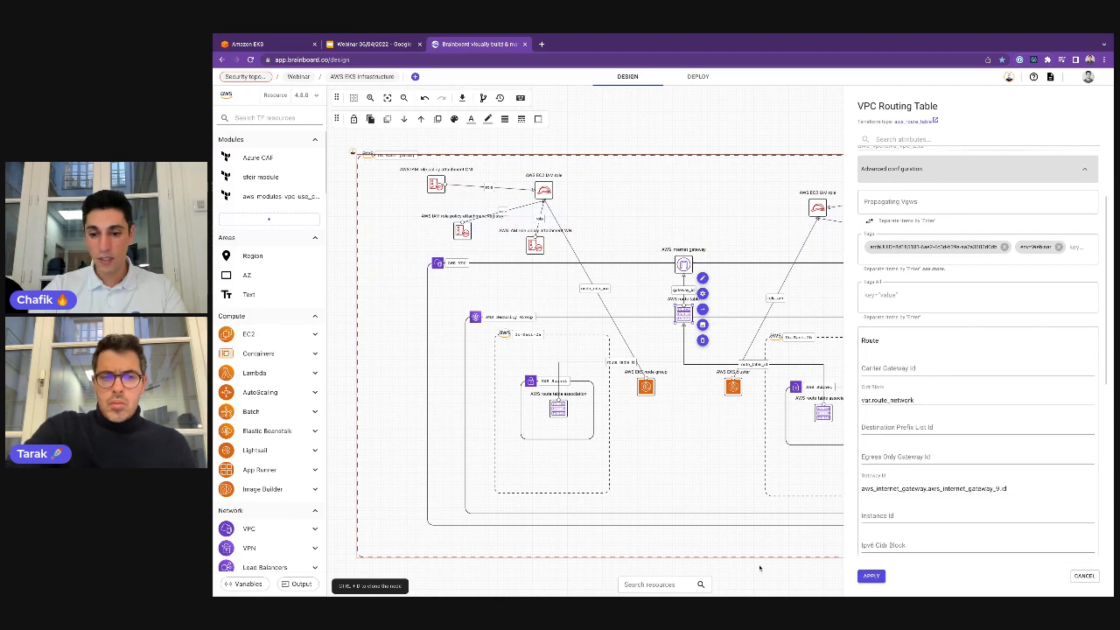
double_click(914, 402)
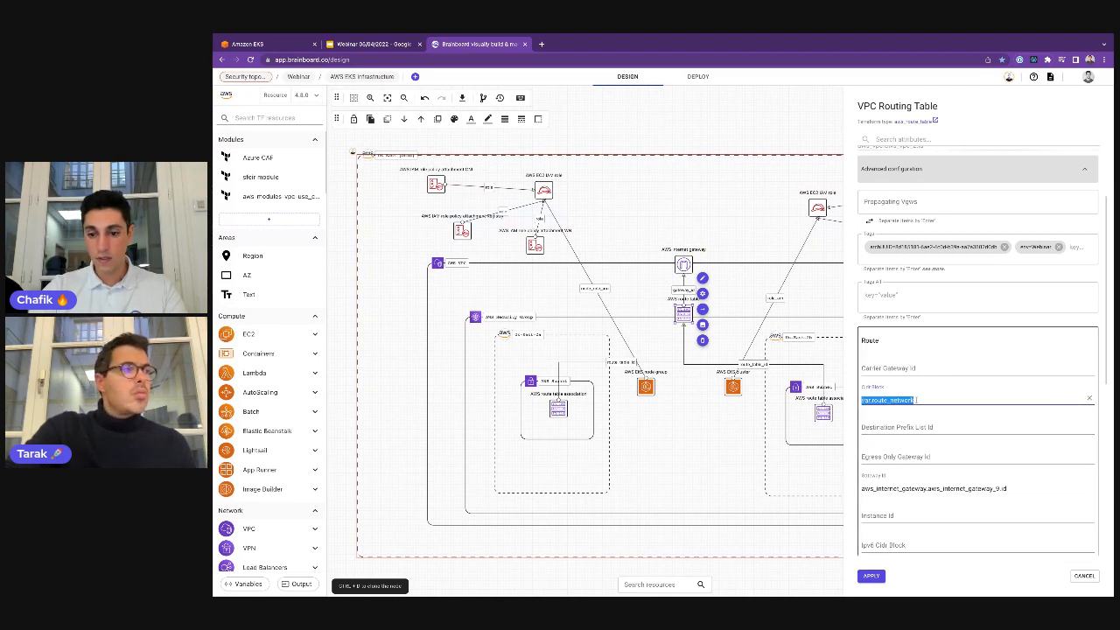
click(871, 578)
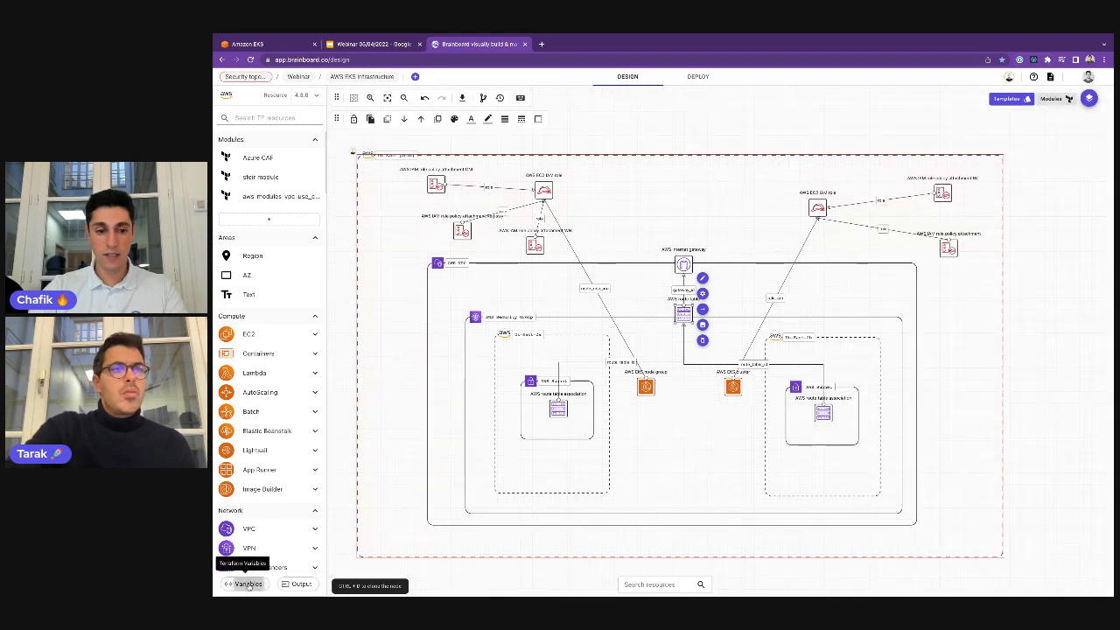
Step: Try var.cidr_vpc1 as the VPC's CIDR block, restore var.cidr_vpc, and apply the VPC's configuration
click(247, 583)
key(Escape)
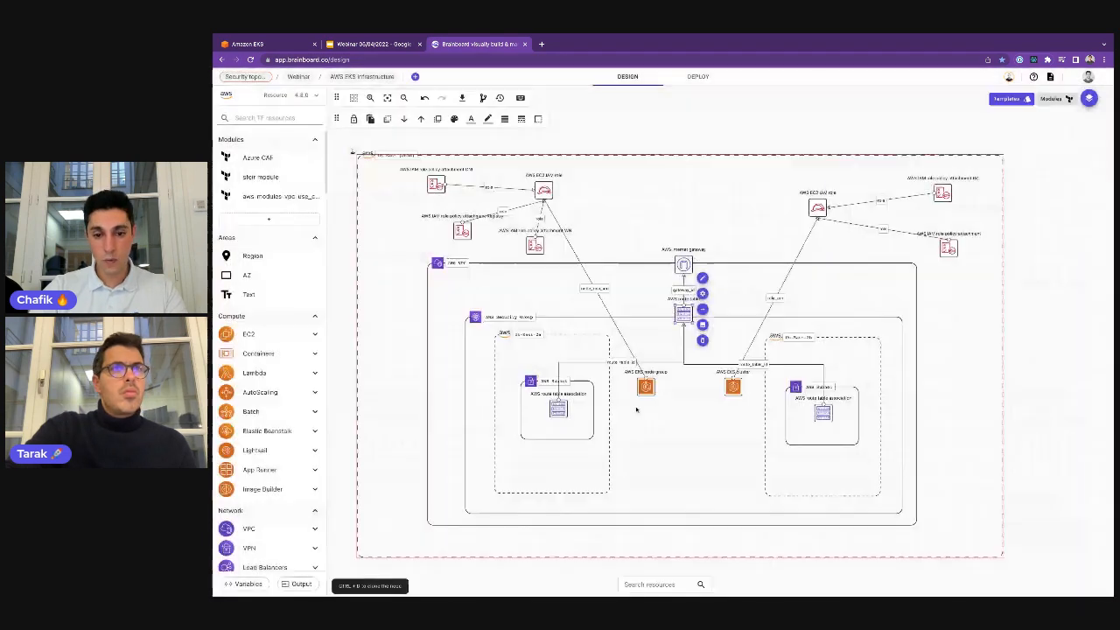
double_click(561, 294)
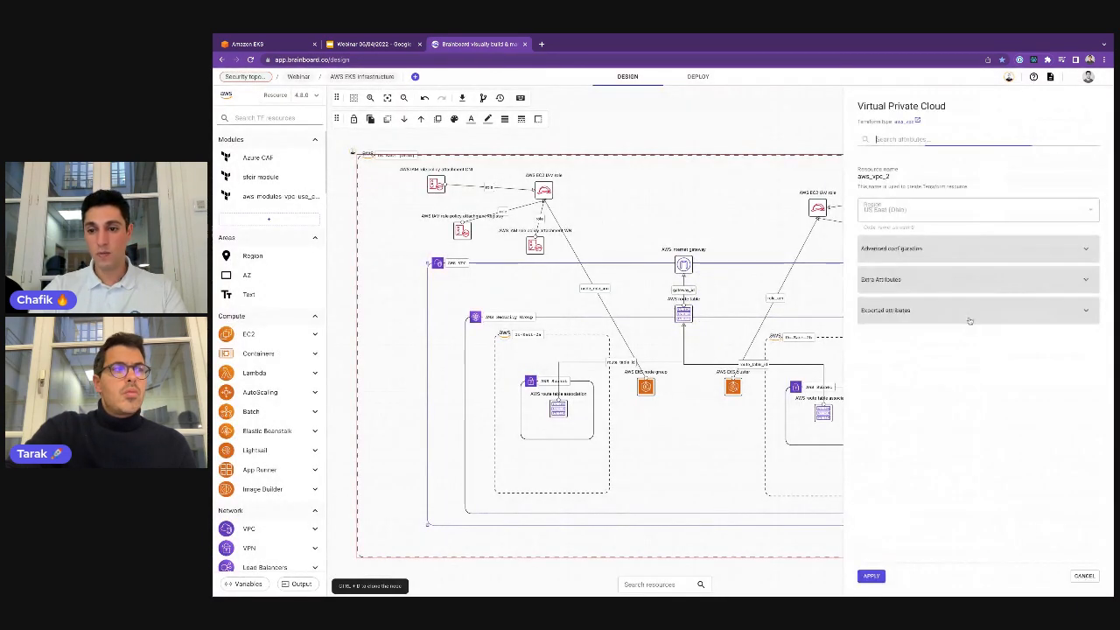
click(951, 252)
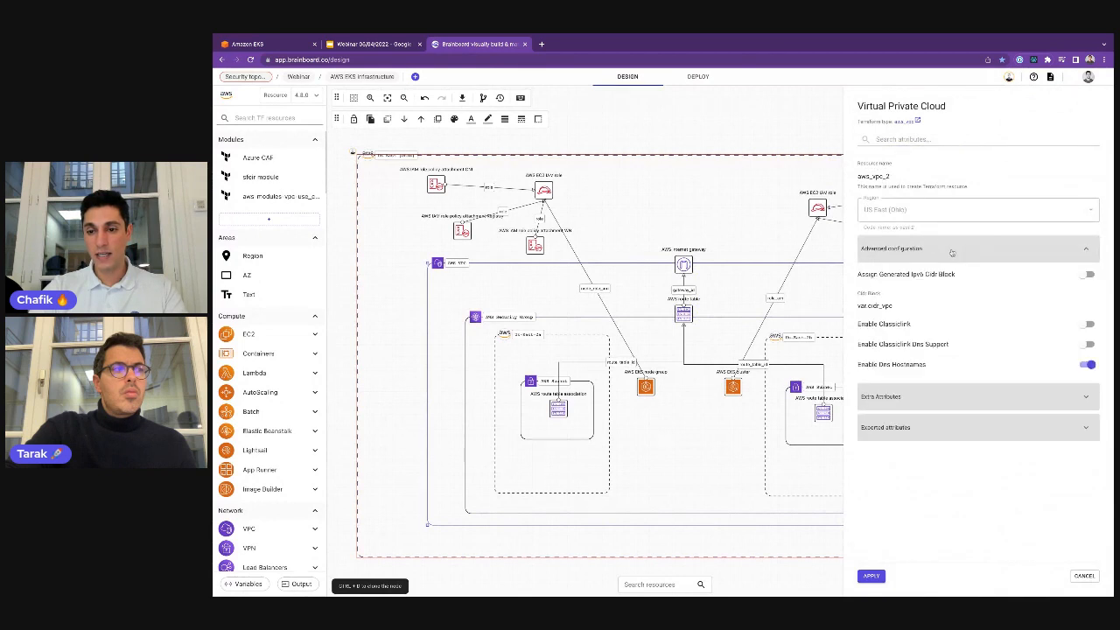
click(930, 304)
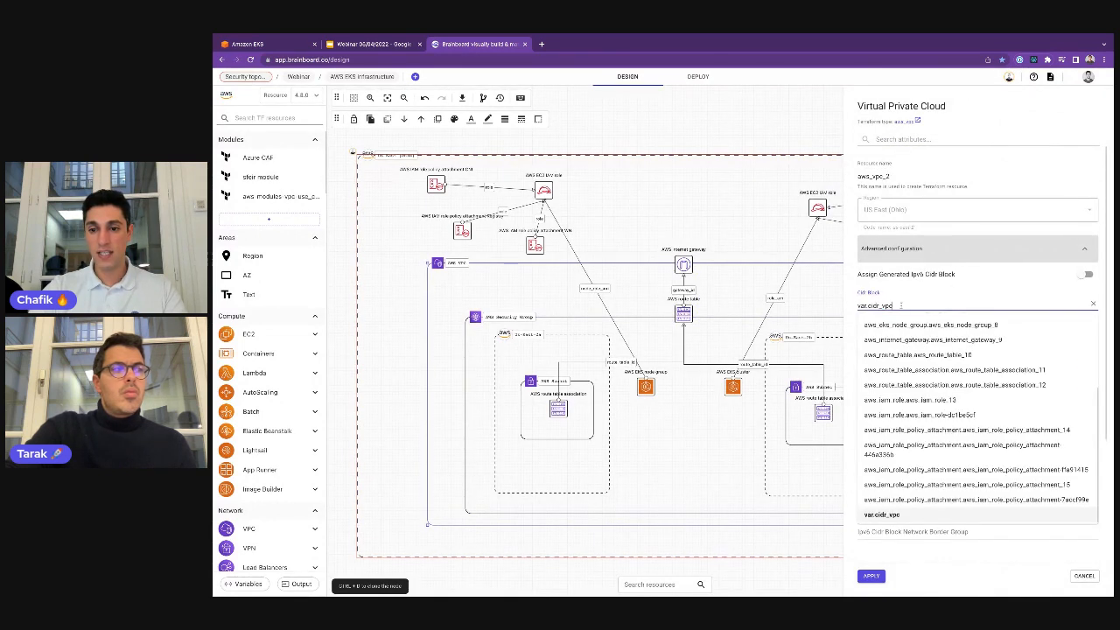
text(1)
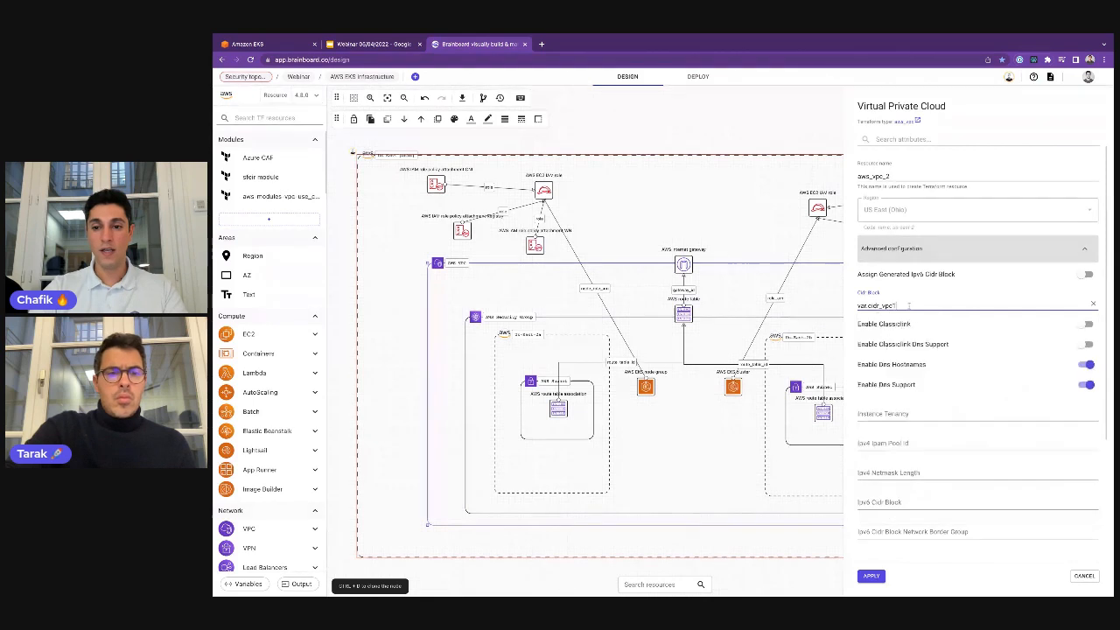
click(867, 339)
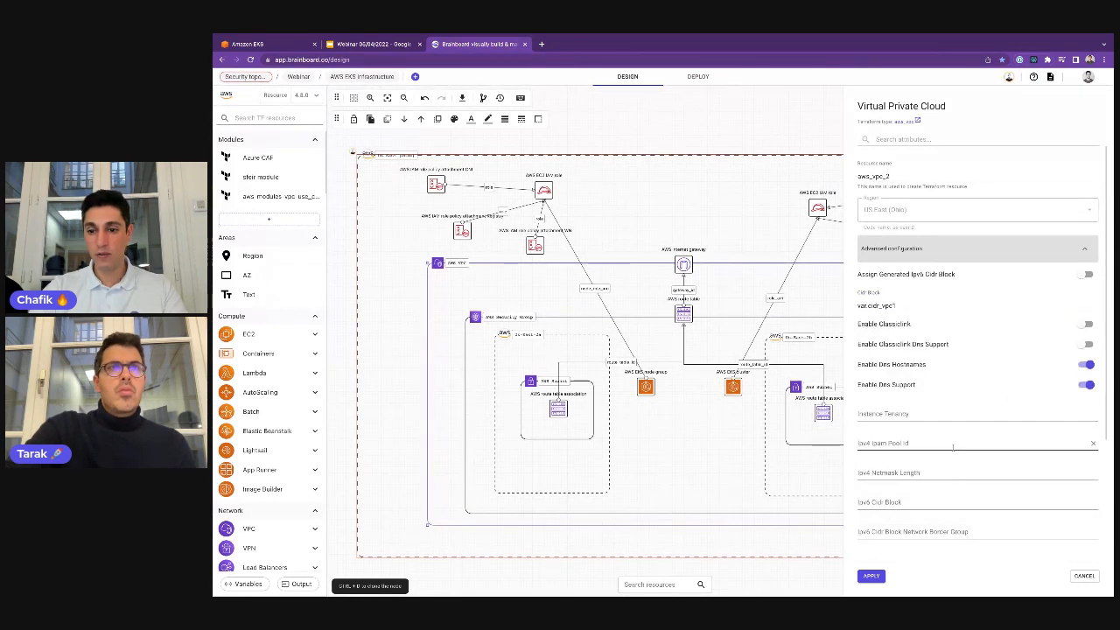
click(872, 447)
click(856, 450)
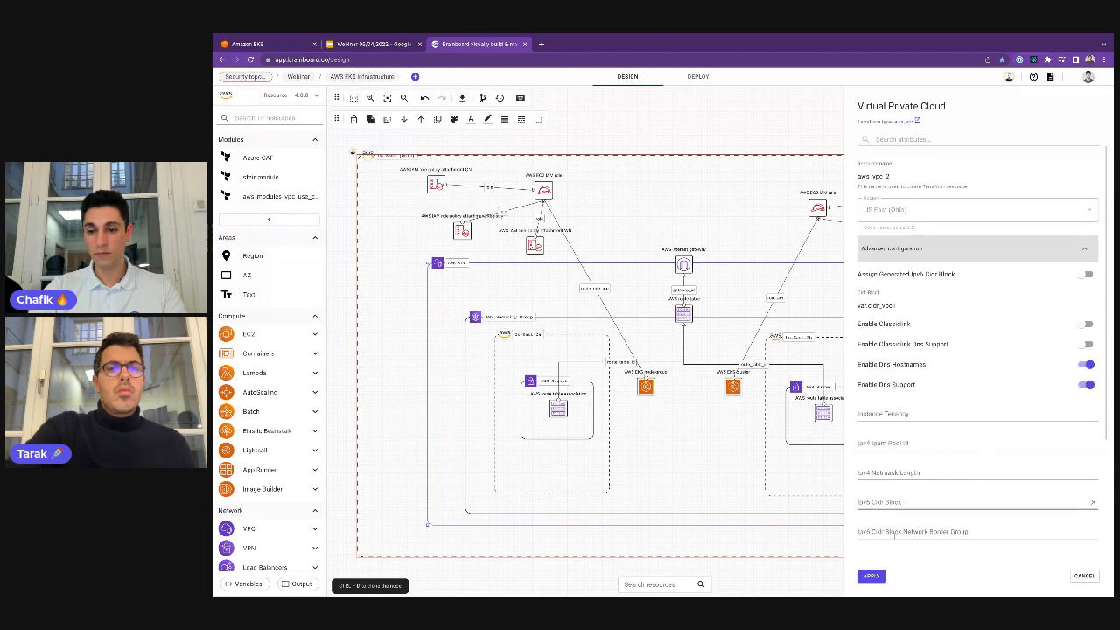
click(934, 303)
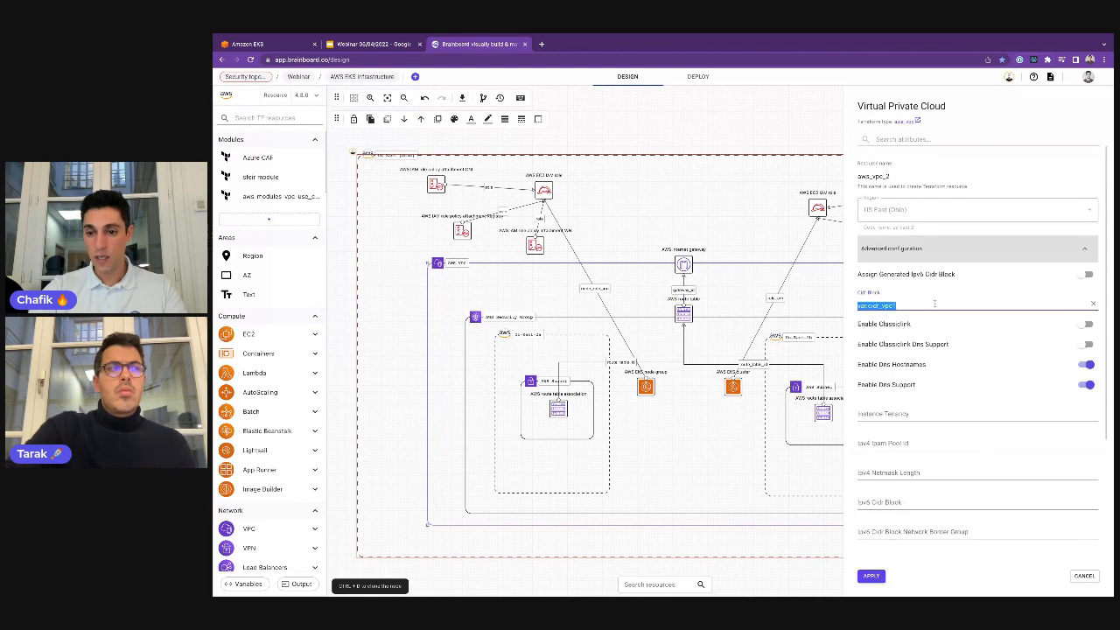
key(BackSpace)
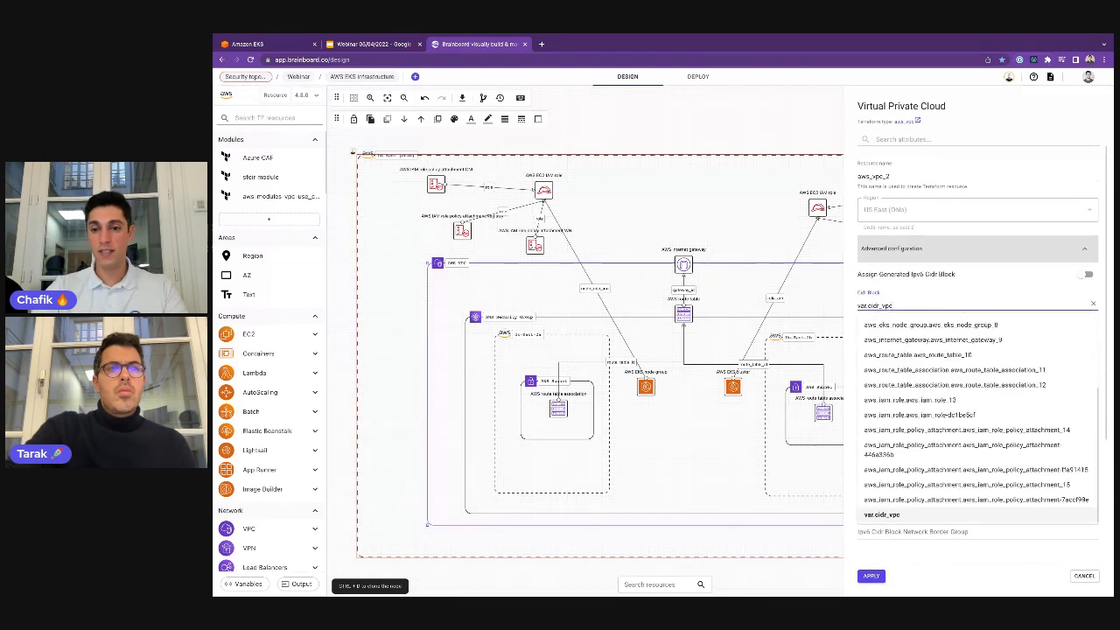
click(848, 299)
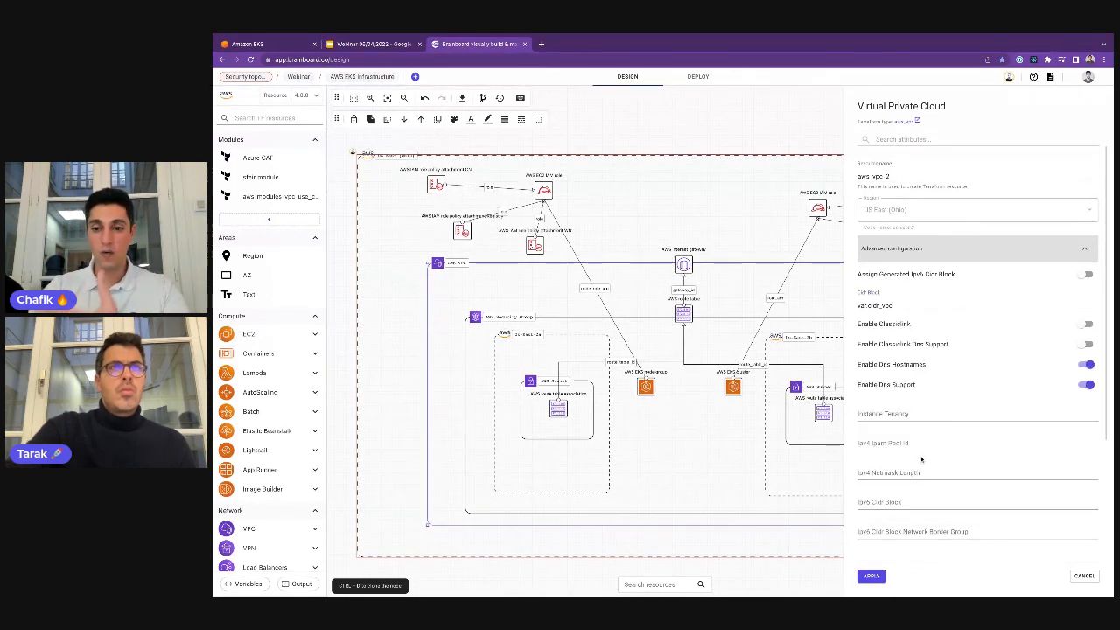
click(871, 577)
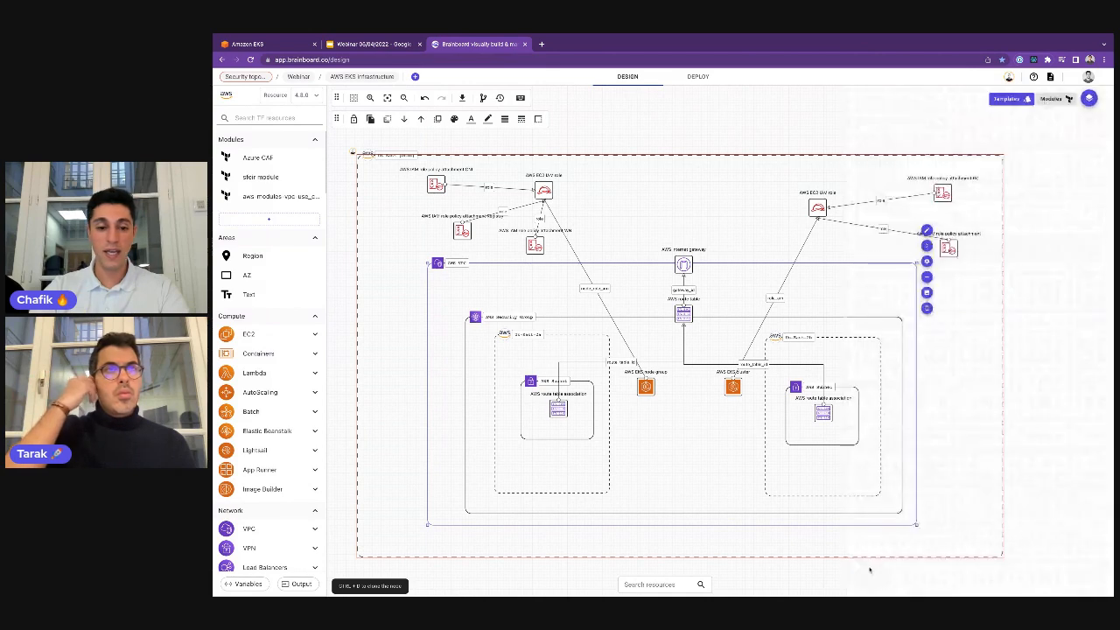
Step: Review the Terraform variables defined for the architecture and return to the design canvas
click(244, 583)
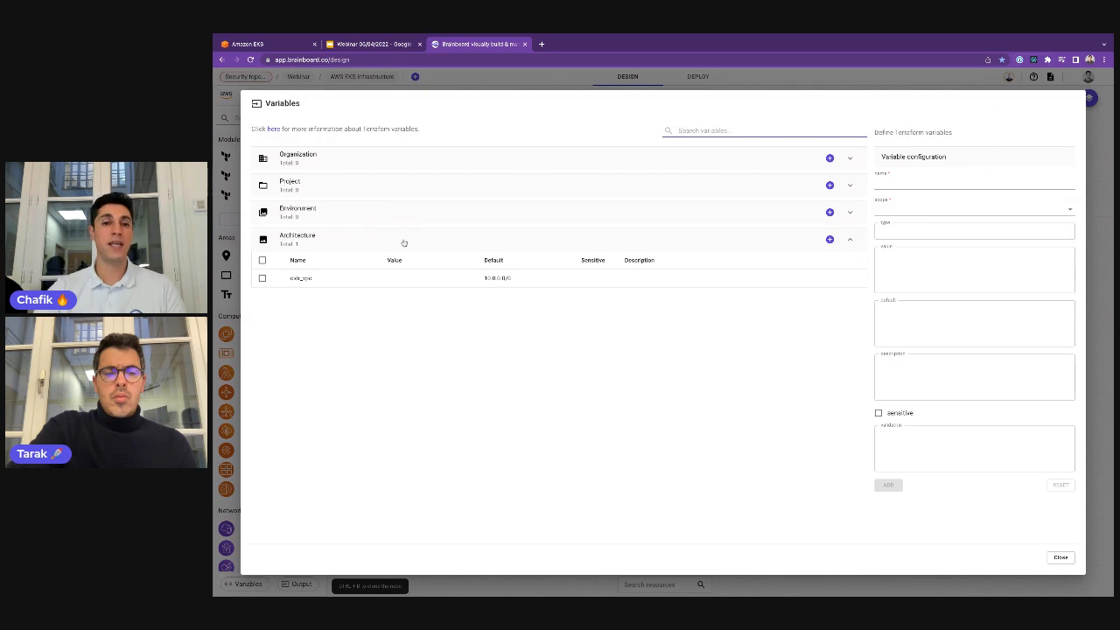
click(744, 76)
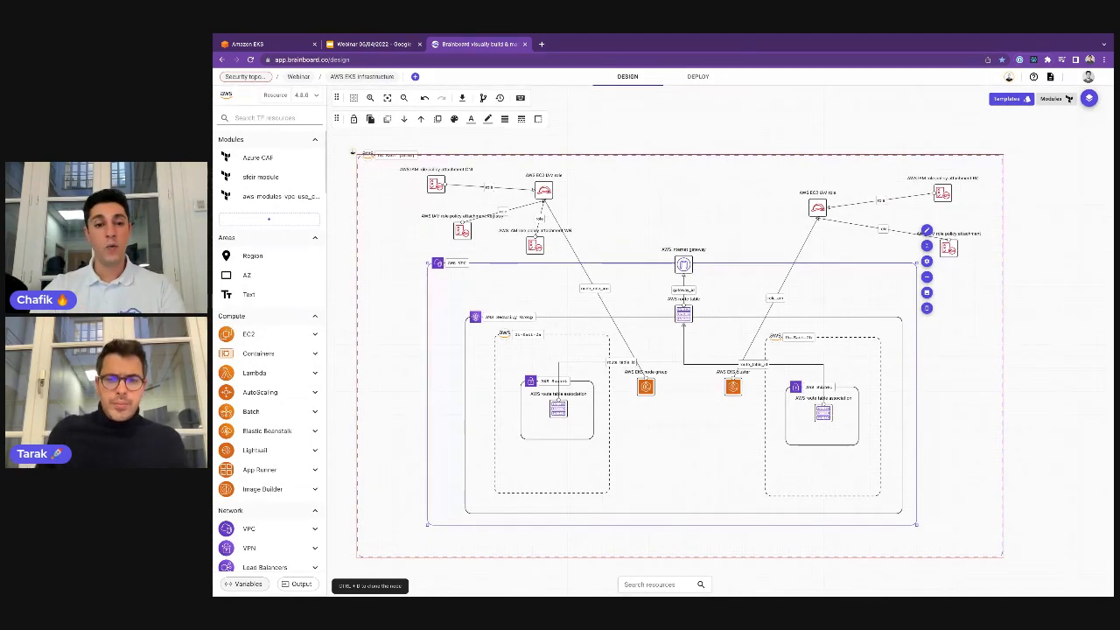
scroll(502, 151, left, 1)
scroll(505, 163, down, 1)
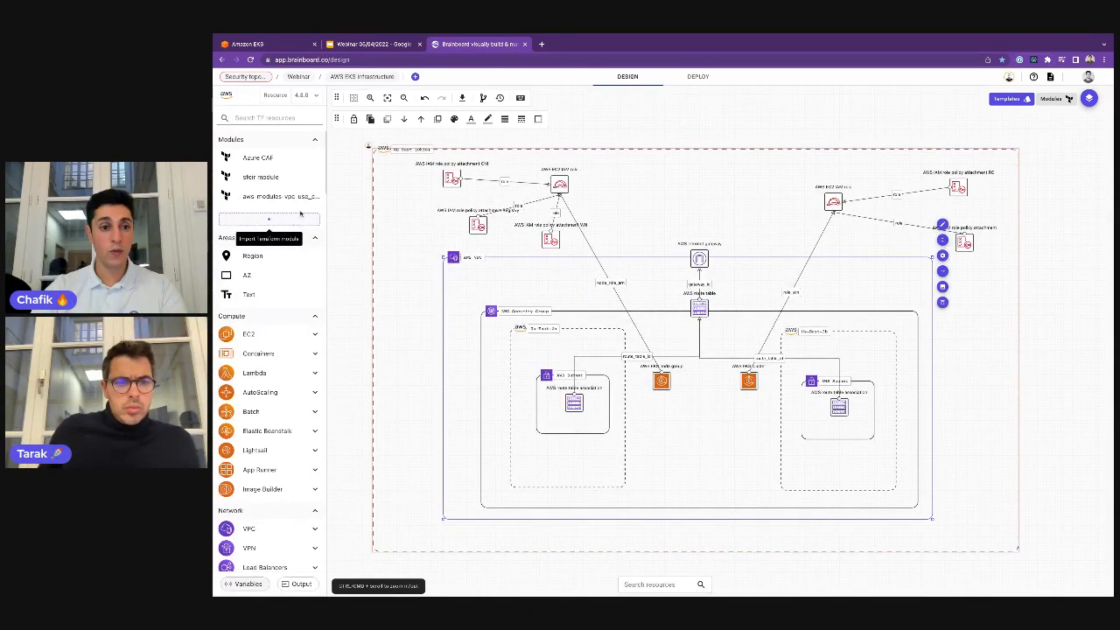
Step: Search the web for "terraform iam module" in a new browser tab and open the terraform-aws-modules/iam/aws page in the Terraform Registry
click(541, 44)
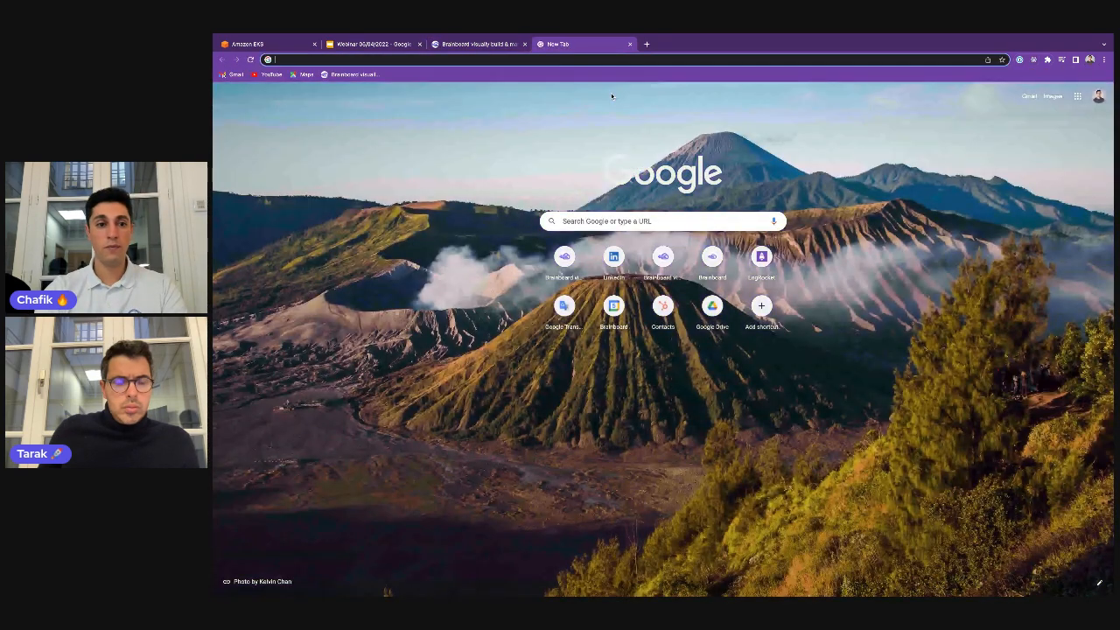
text(terraform.ai)
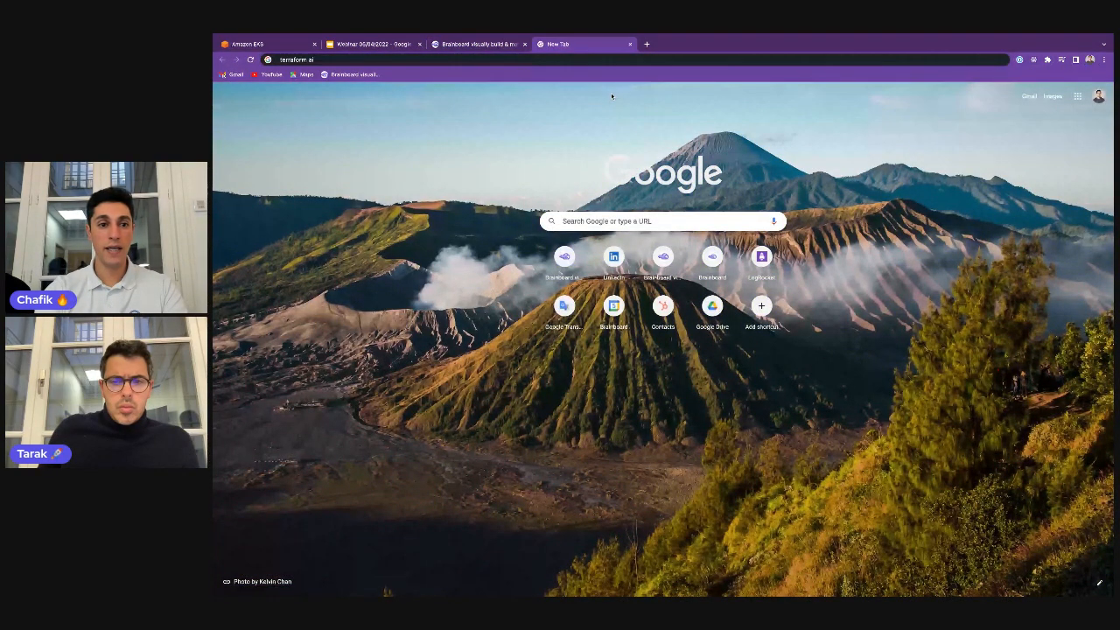
text(m module)
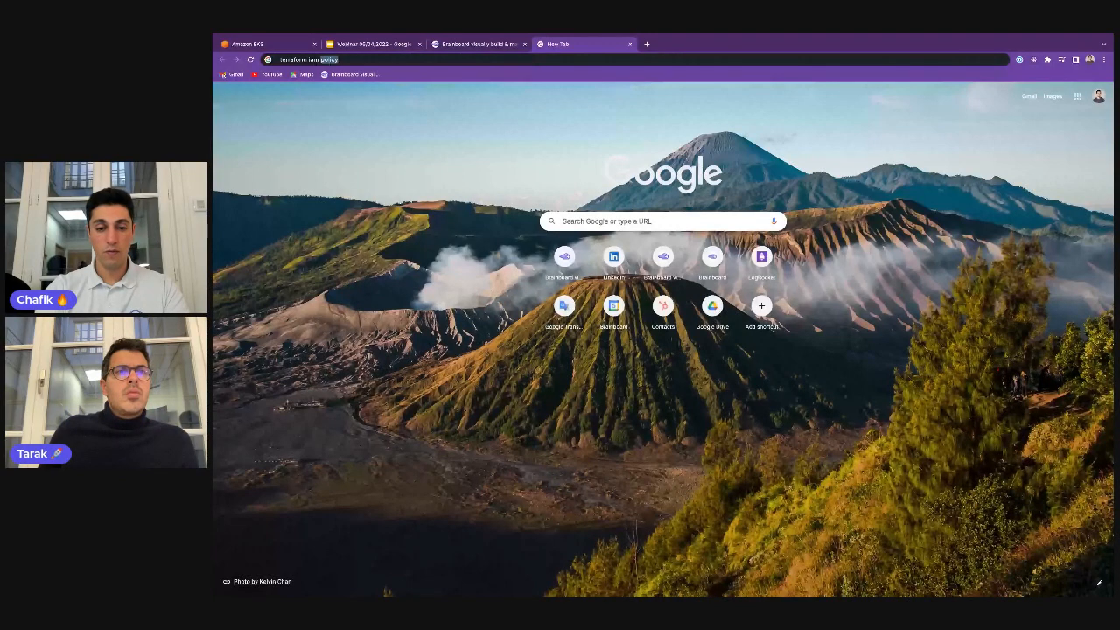
key(Return)
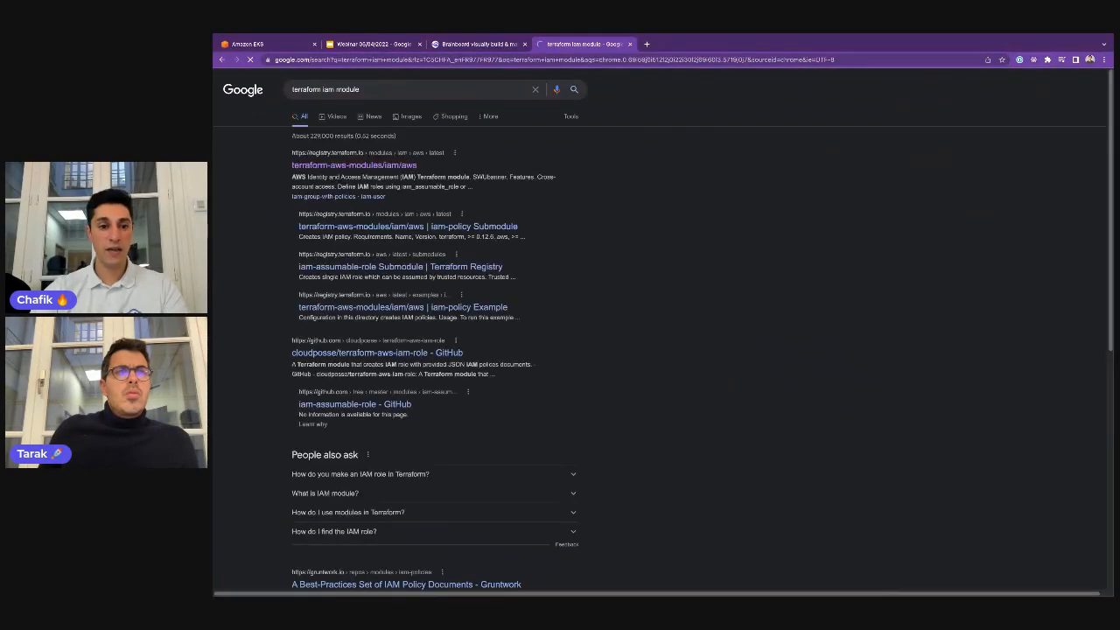
click(378, 166)
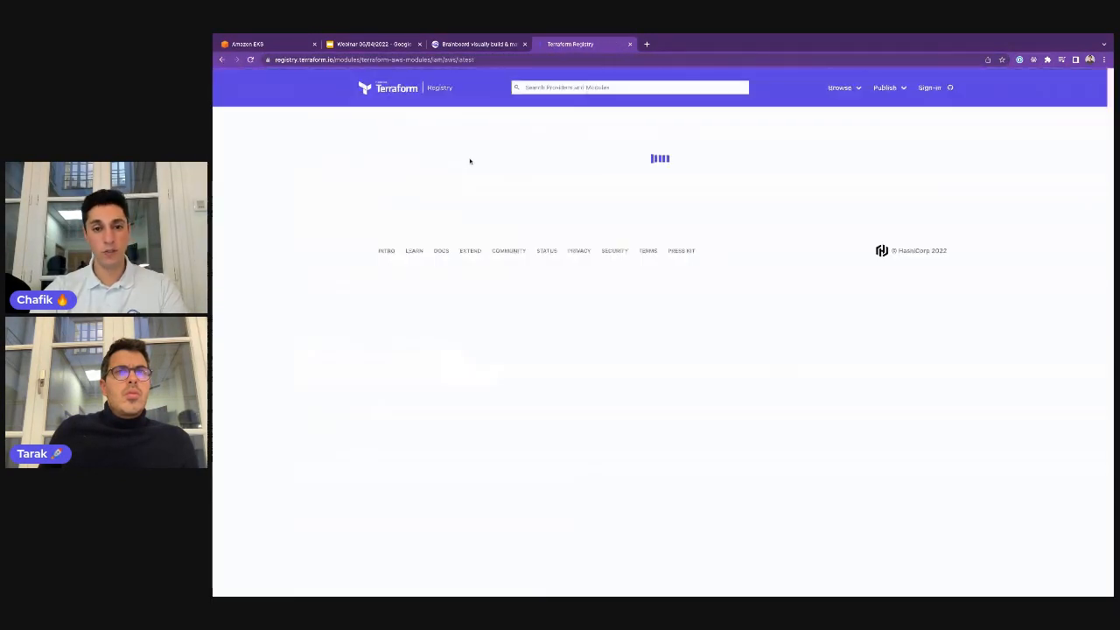
Step: Copy the iam-account module's source path terraform-aws-modules/iam/aws//modules/iam-account from the usage example and return to the Brainboard design
scroll(522, 234, down, 2)
scroll(522, 234, down, 4)
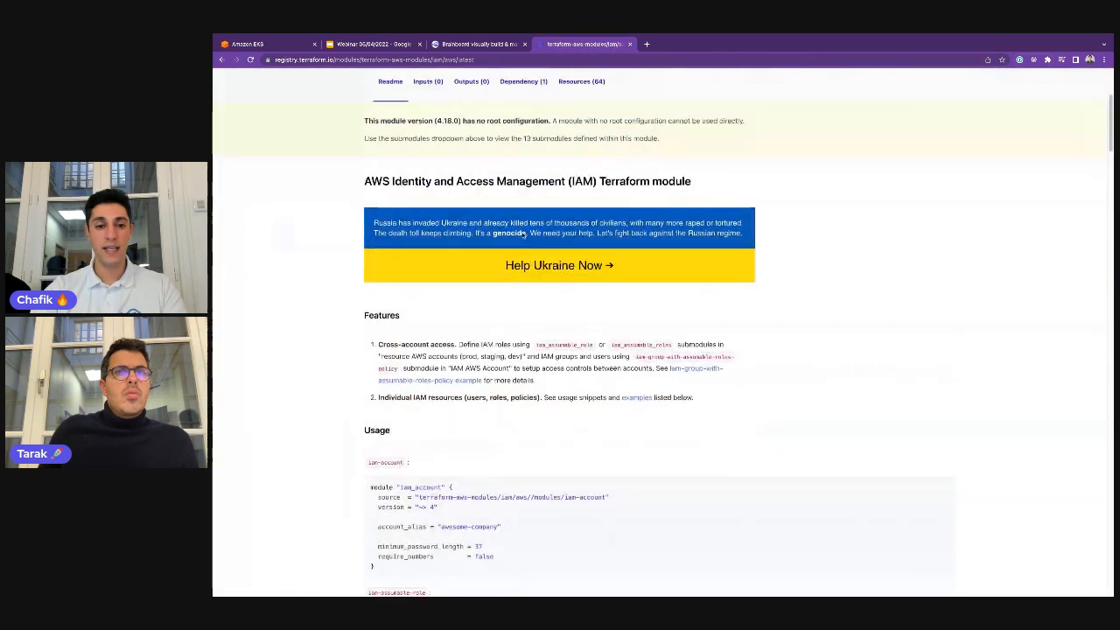
drag(418, 314, 605, 313)
key(ctrl+c)
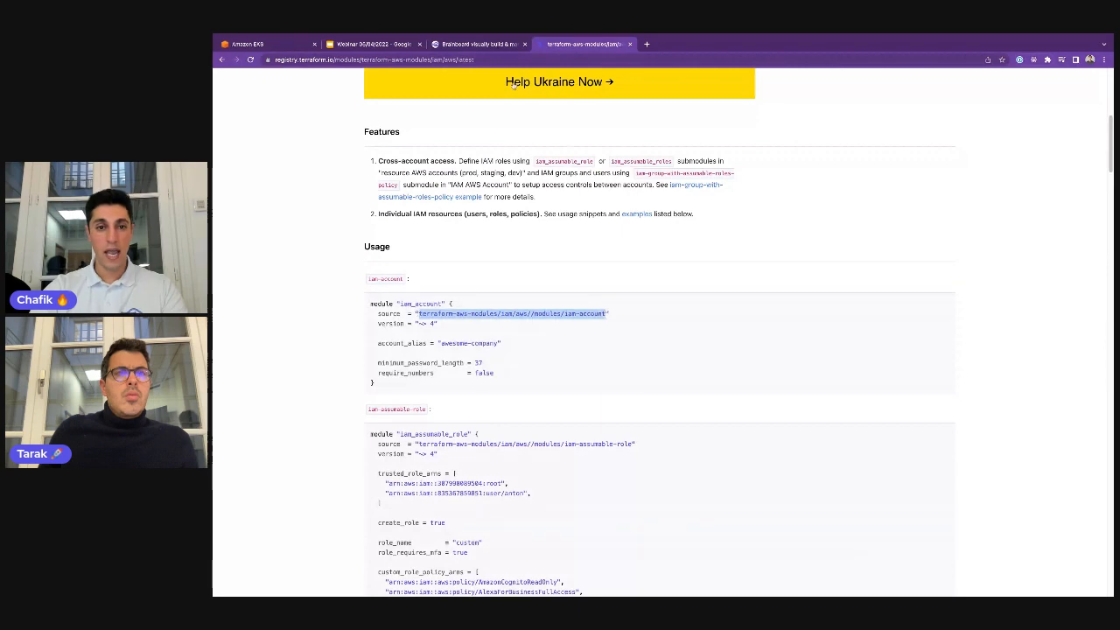
click(472, 44)
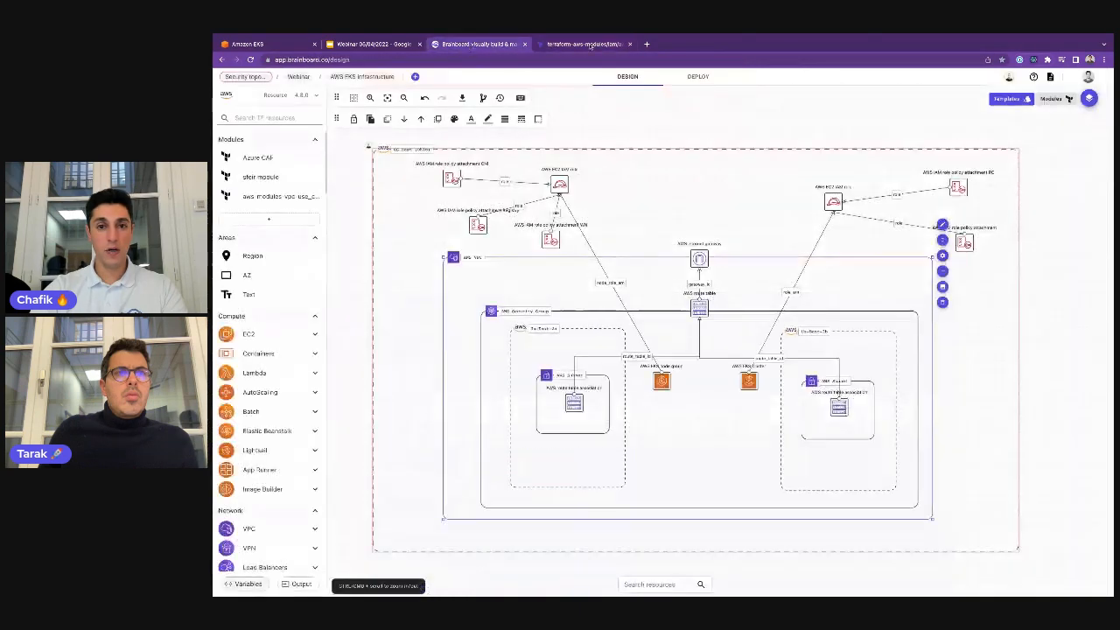
Step: Import the Terraform module terraform-aws-modules/iam/aws//modules/iam-account in its latest version with the module name "iam-account usecase demo"
click(285, 222)
key(ctrl+v)
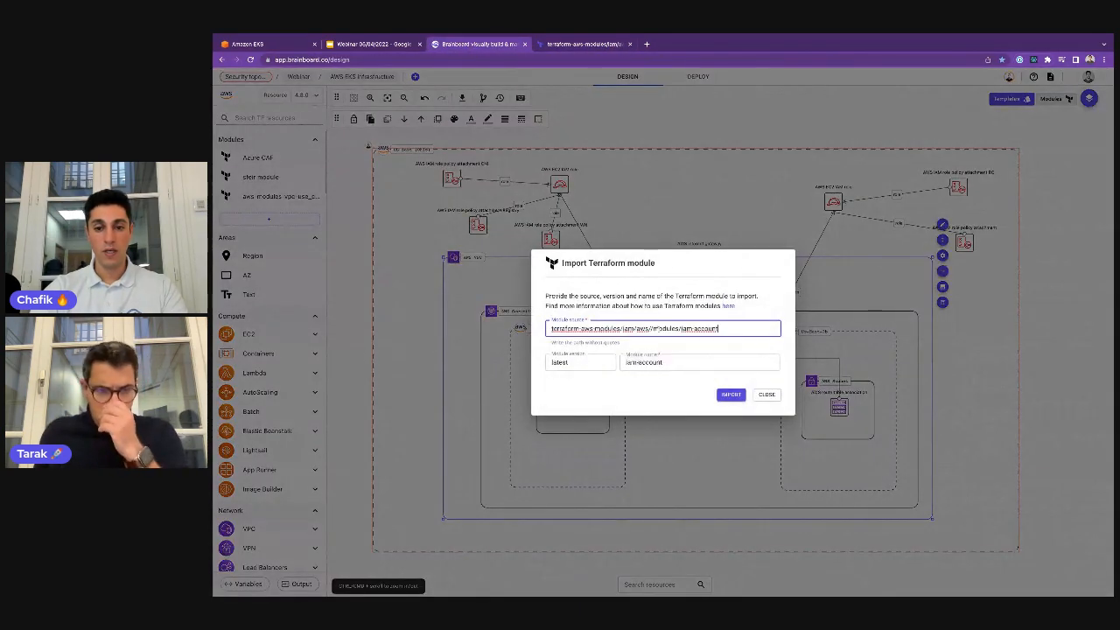
click(674, 362)
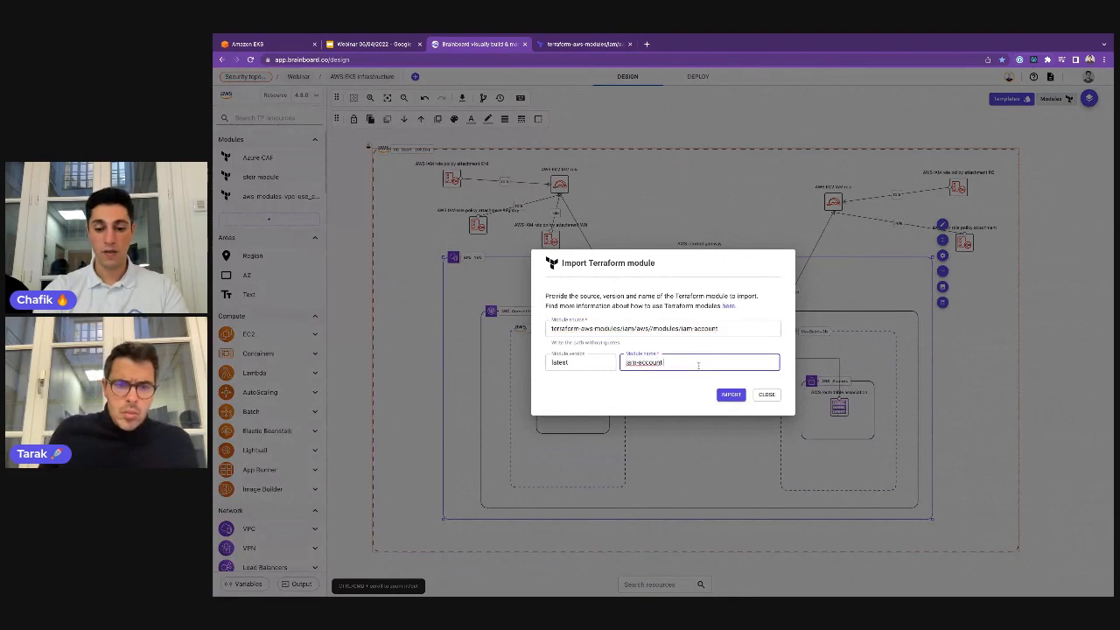
text(usecase demo)
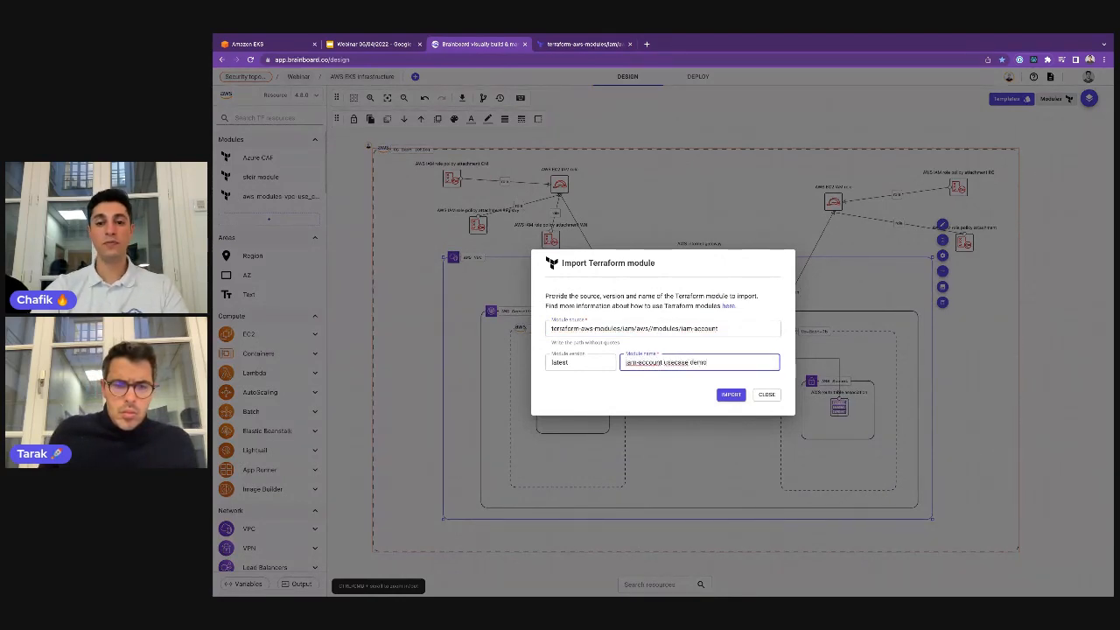
click(731, 394)
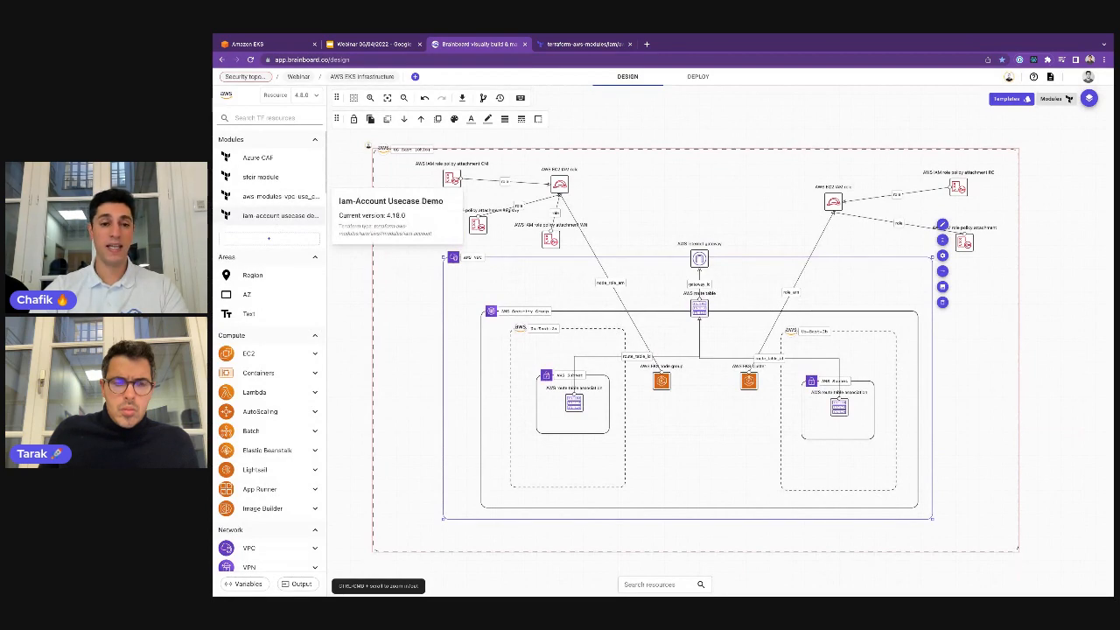
Step: Place the imported iam-account usecase demo module on the canvas, just outside the region's left border
scroll(529, 291, left, 1)
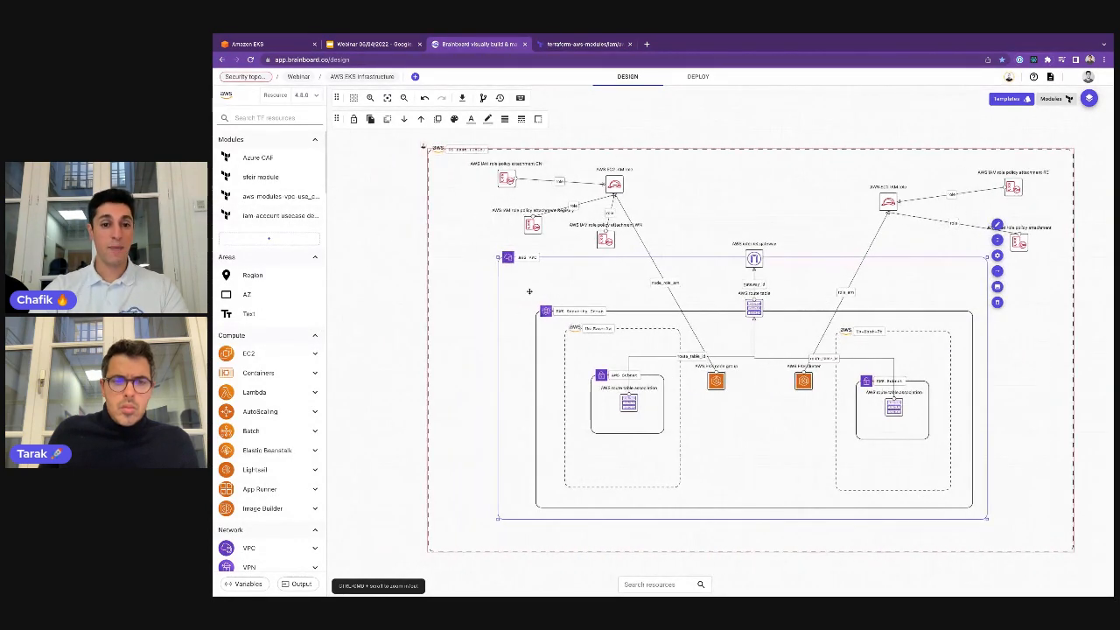
mouse_move(294, 220)
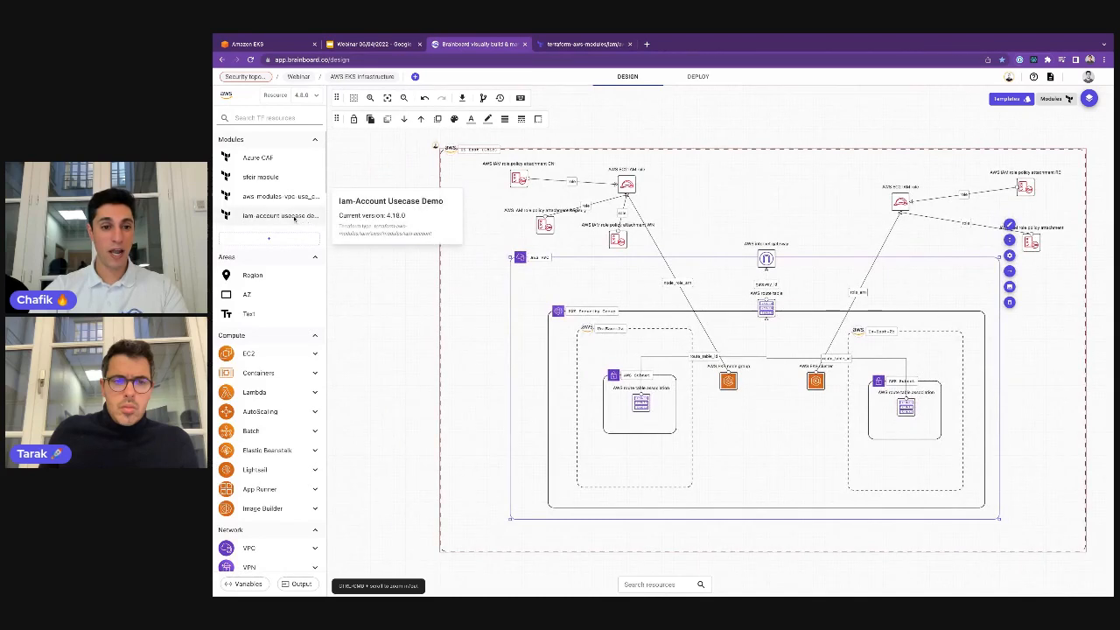
drag(294, 220, 388, 280)
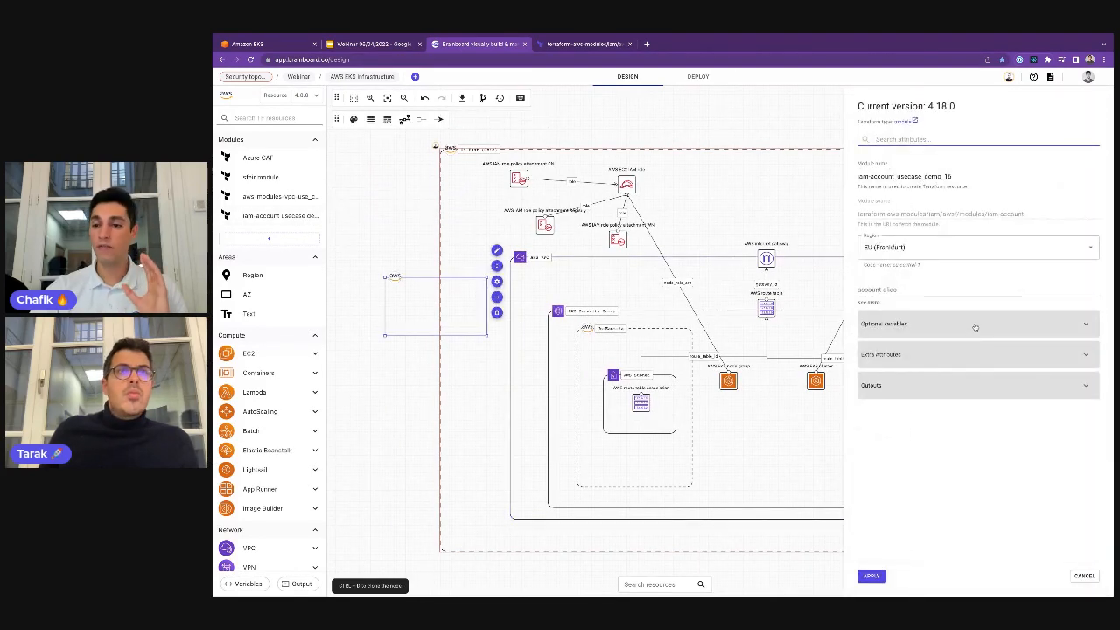
Step: Review the module's optional variables, including the description of get caller identity
click(975, 326)
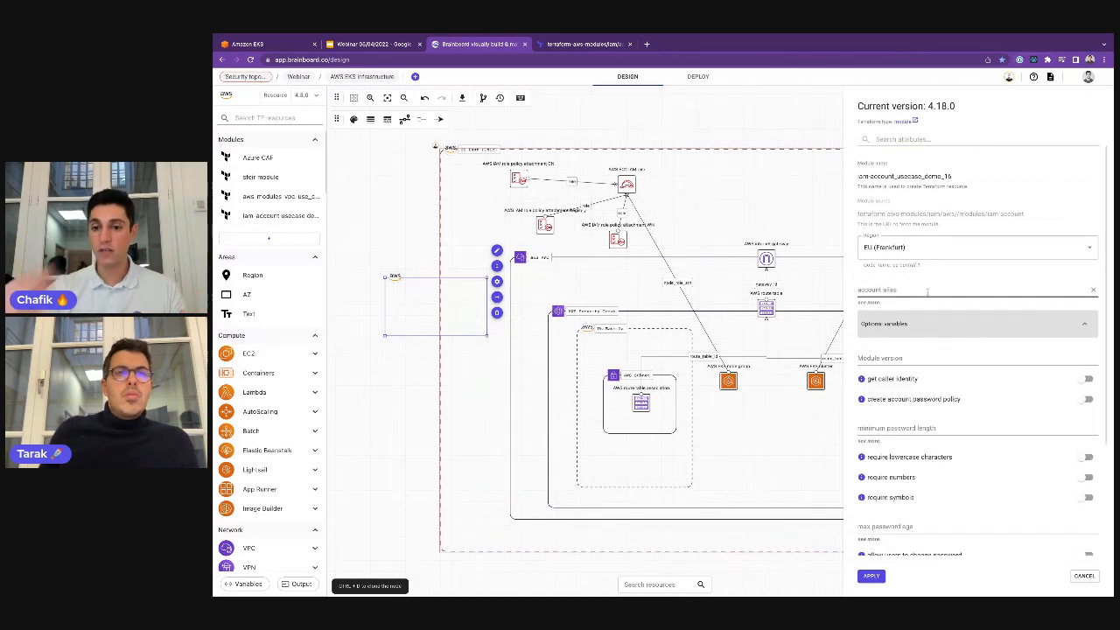
scroll(927, 292, down, 2)
scroll(927, 291, up, 2)
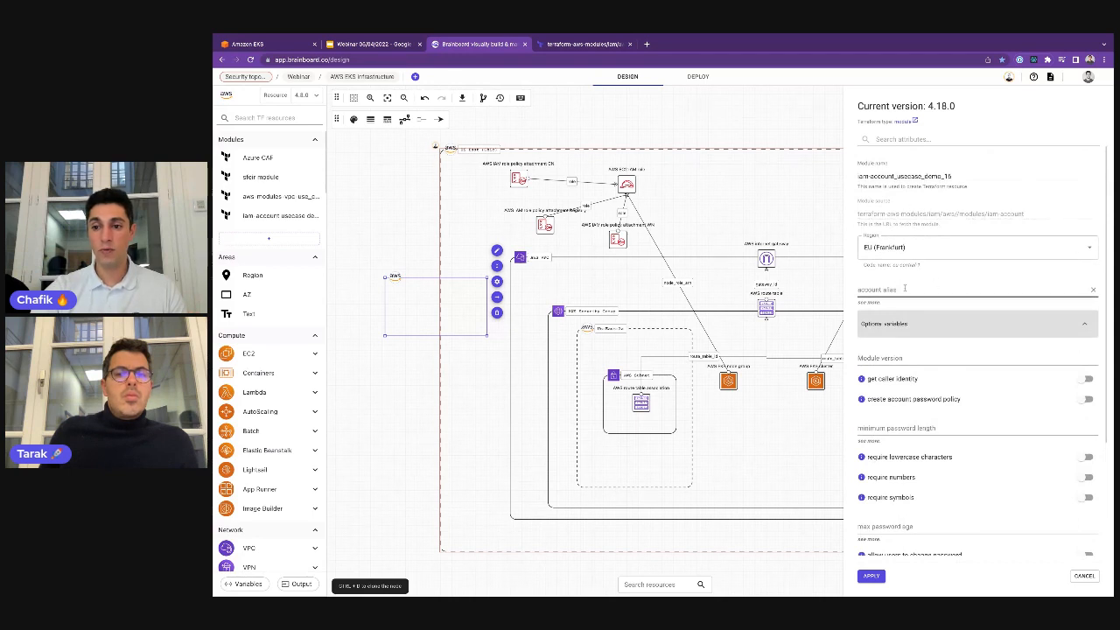
scroll(900, 271, down, 2)
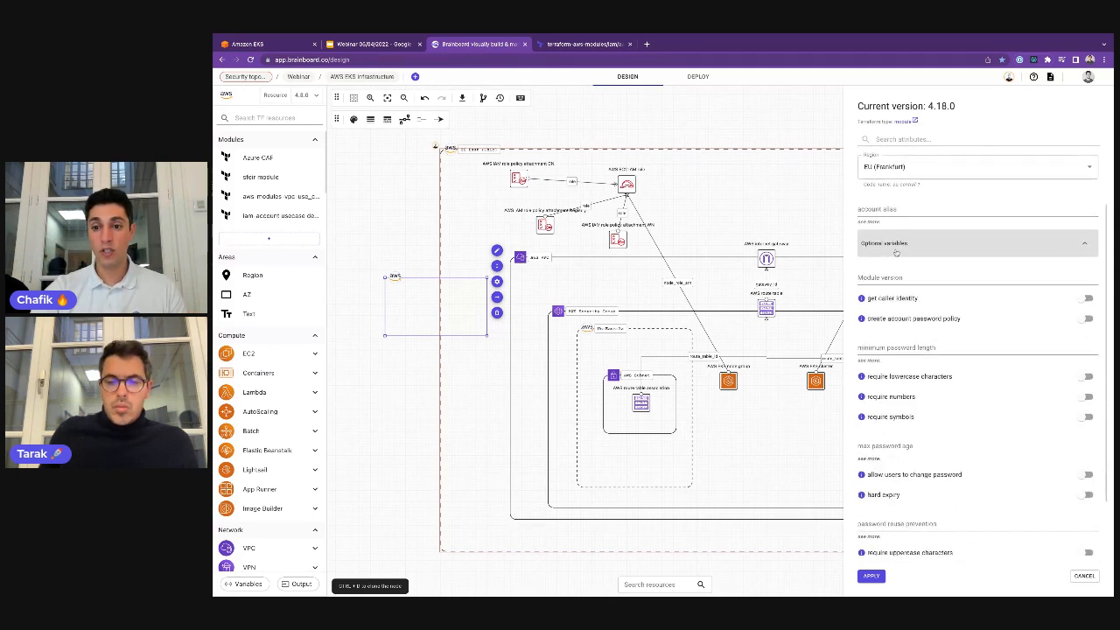
scroll(934, 330, down, 2)
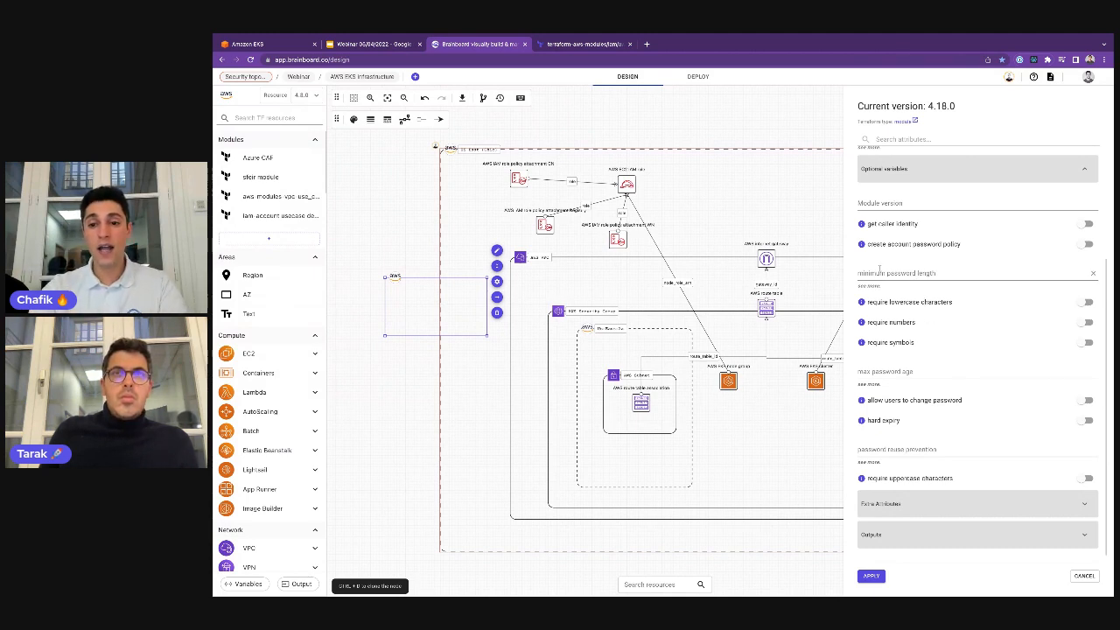
mouse_move(861, 224)
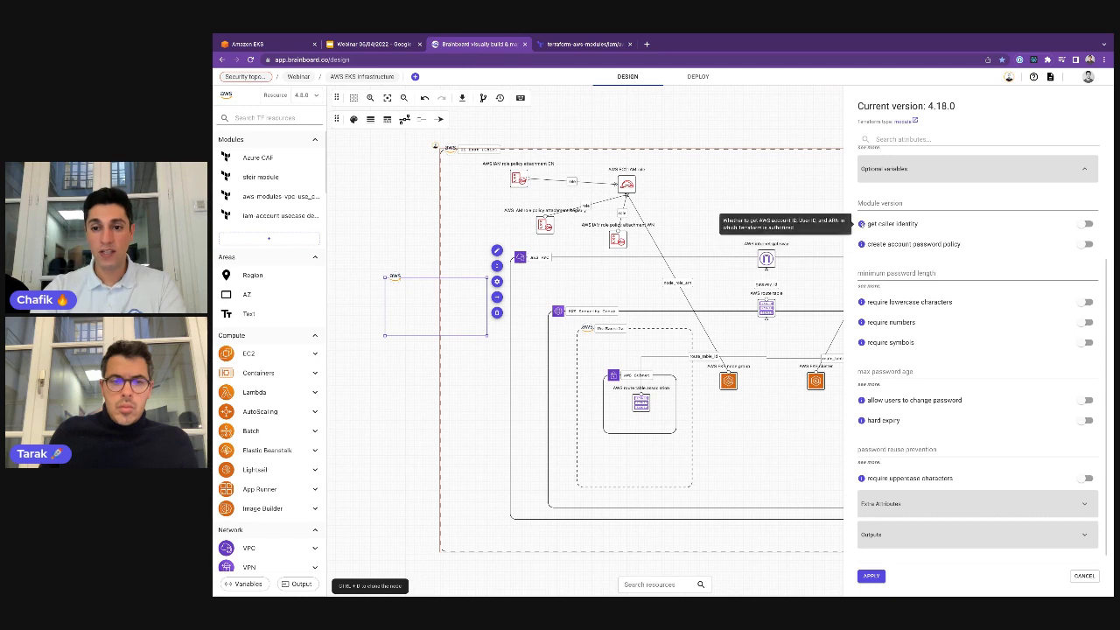
scroll(864, 233, up, 2)
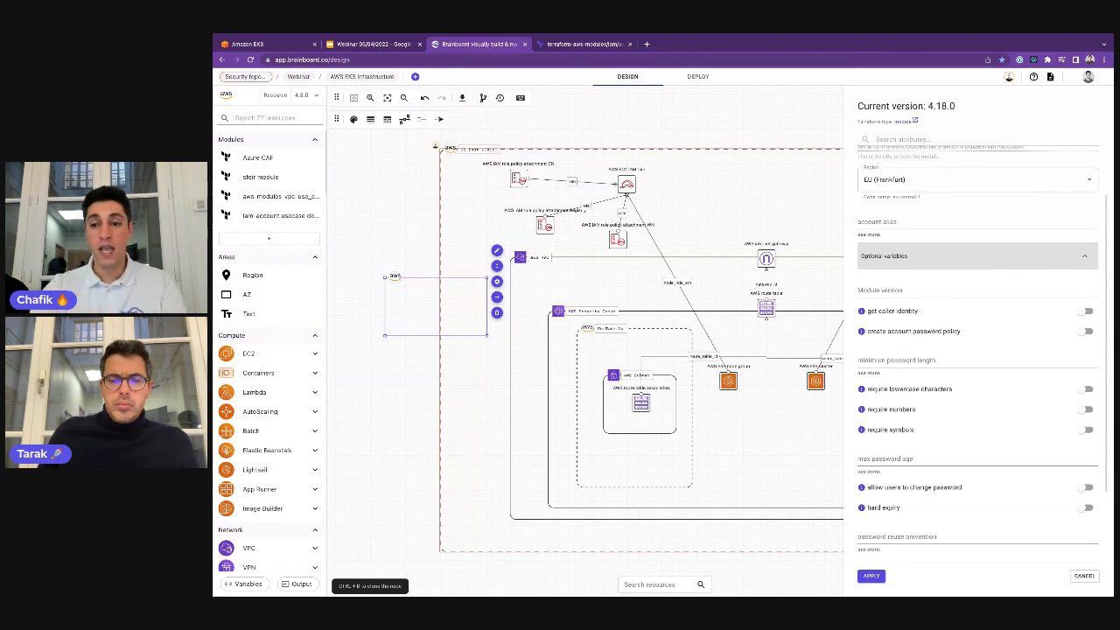
click(977, 252)
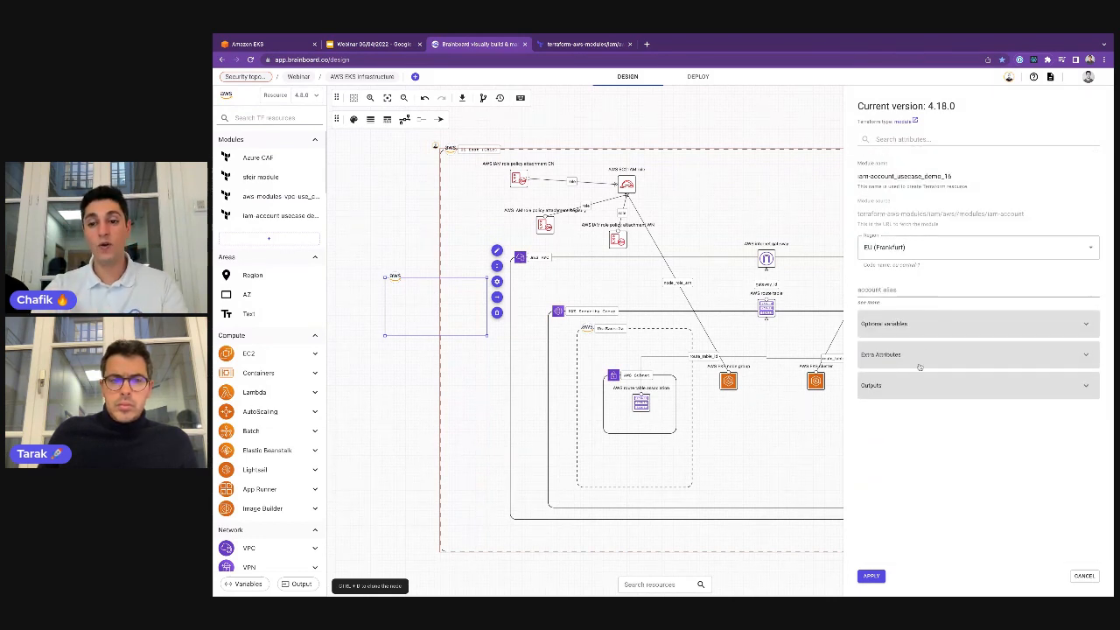
Step: Review the module's outputs, extra attributes and Terraform code editor, and apply its configuration without changes
click(923, 391)
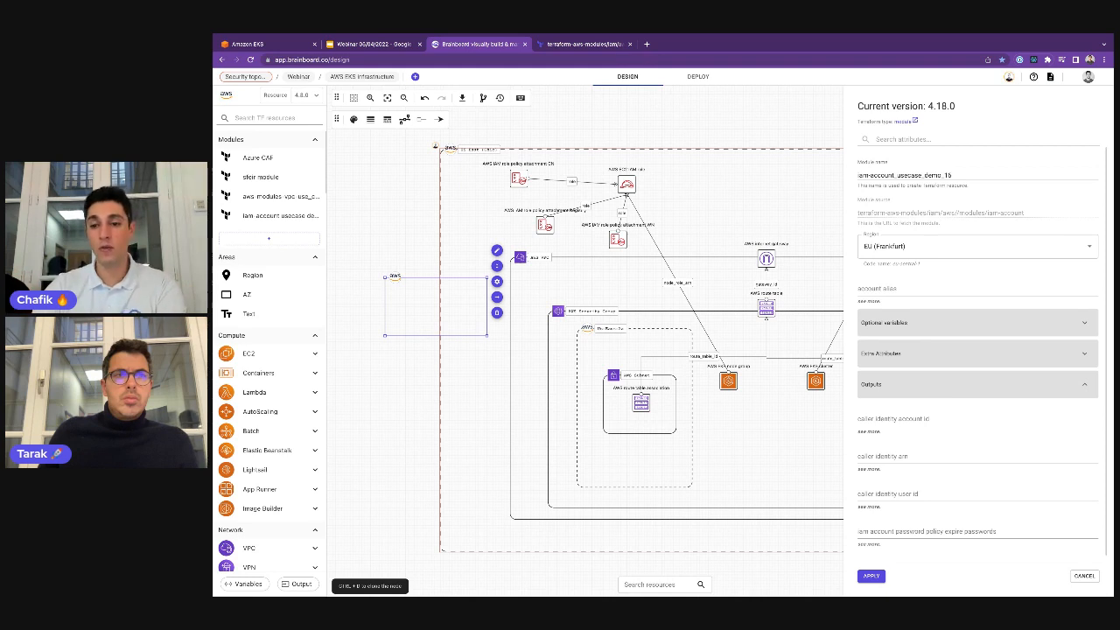
click(931, 386)
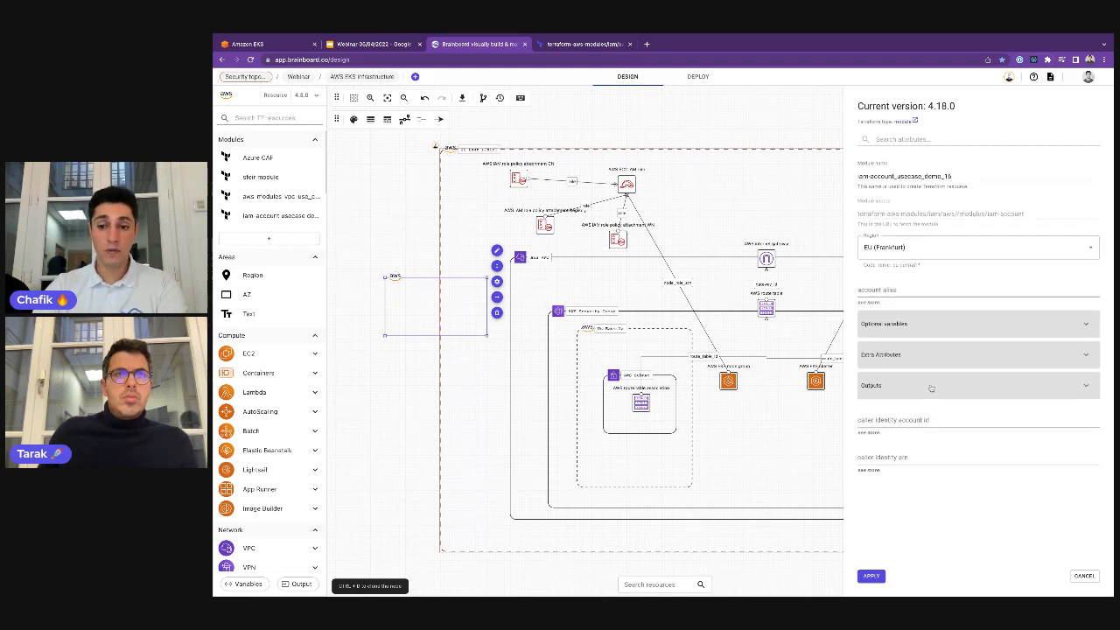
click(924, 355)
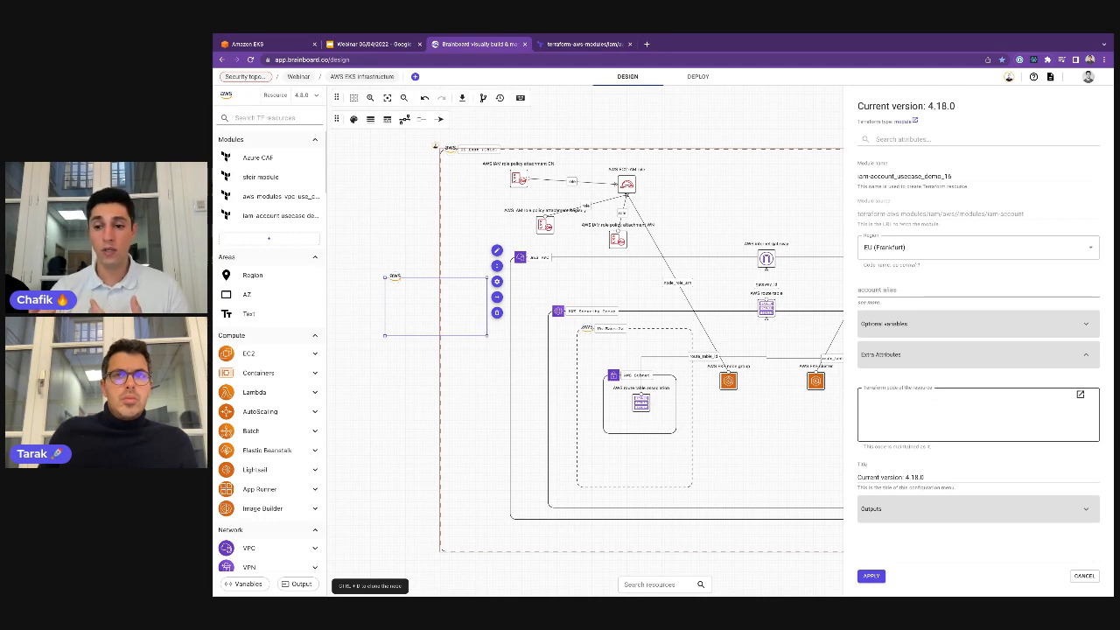
click(933, 400)
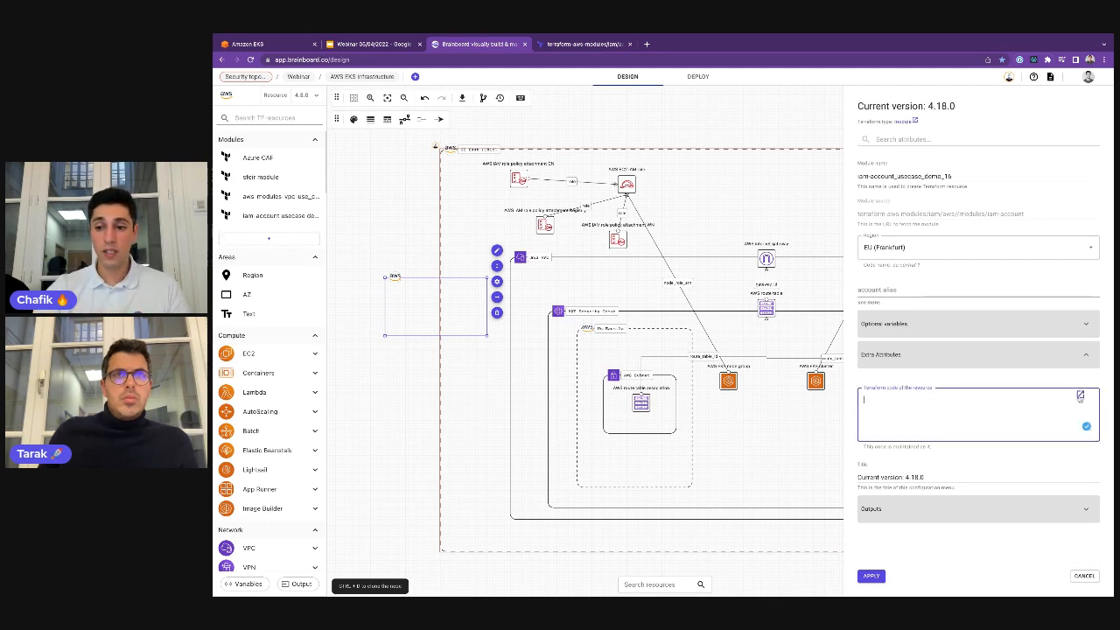
click(1079, 395)
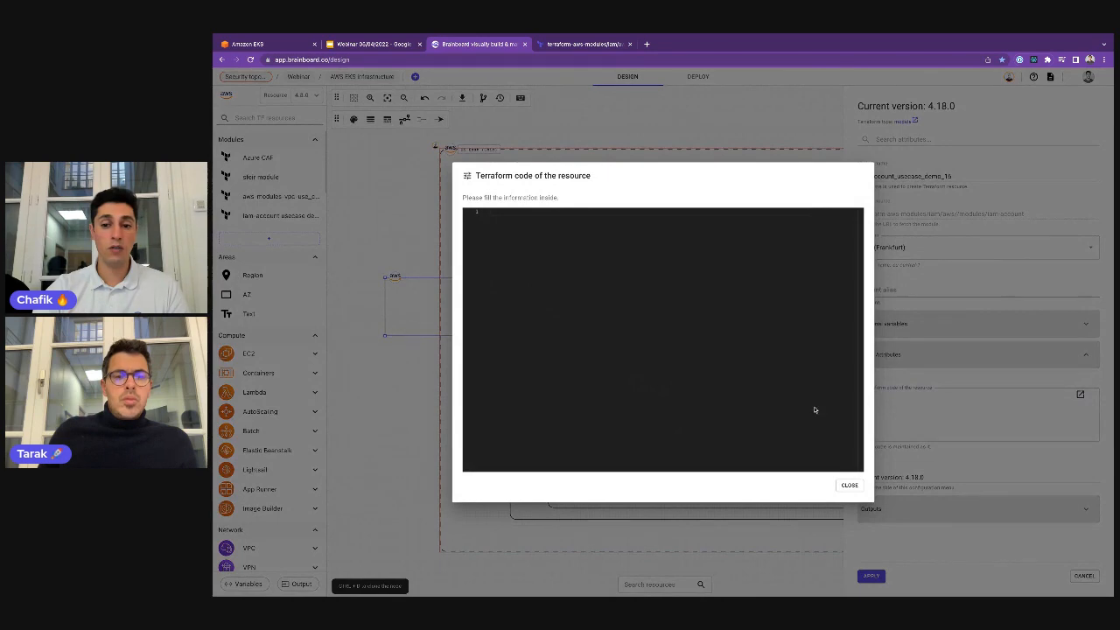
click(849, 484)
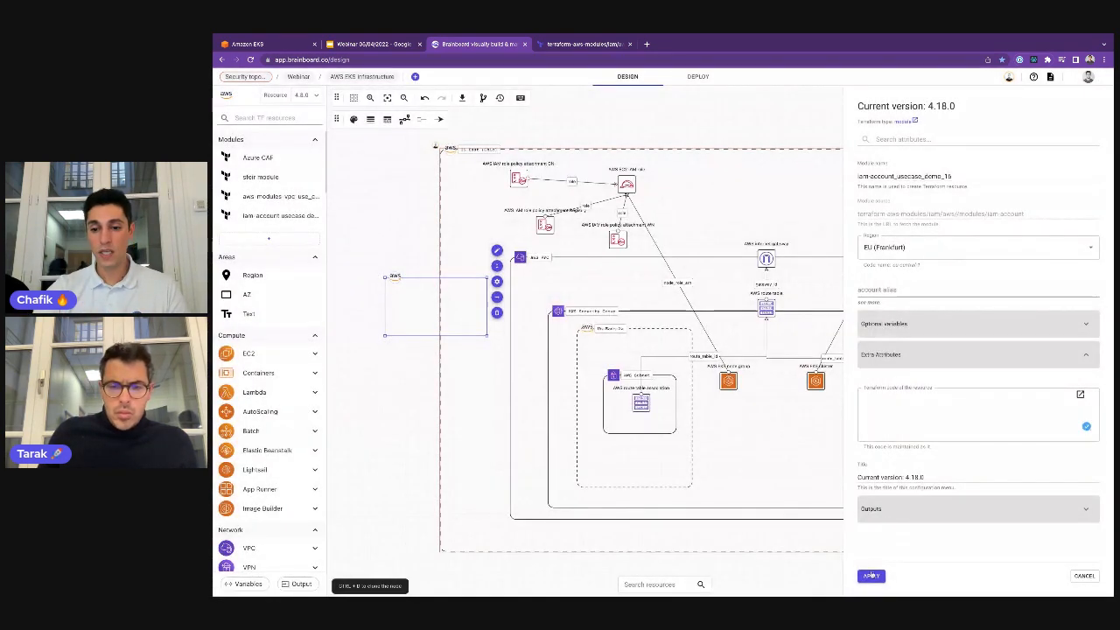
click(872, 575)
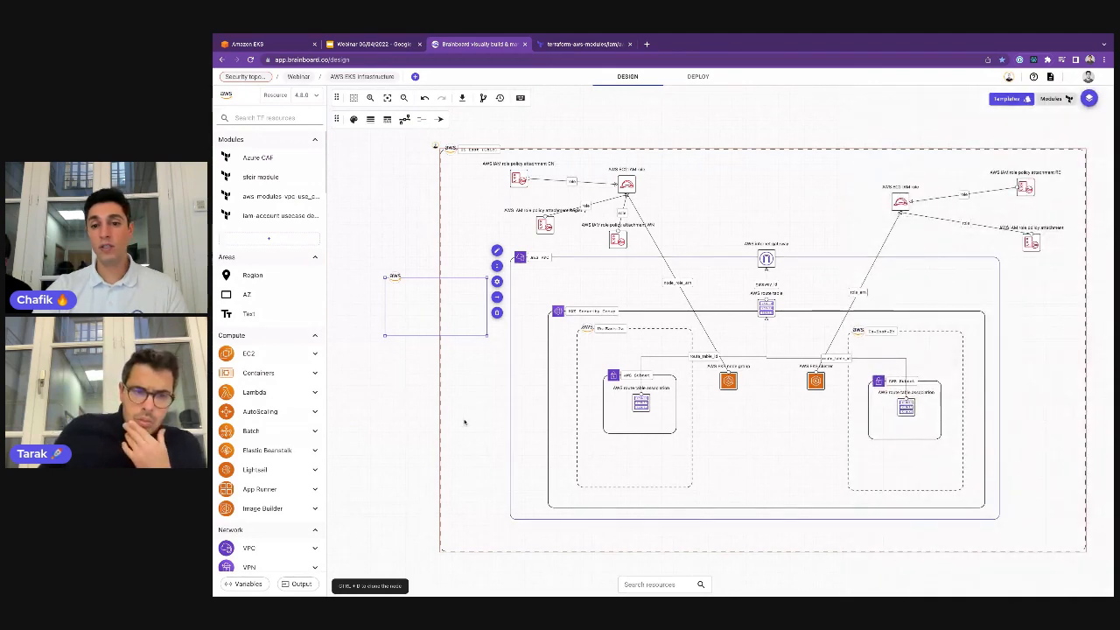
Step: Check the design's commits history and commit a new version with the message "First version"
scroll(612, 374, up, 1)
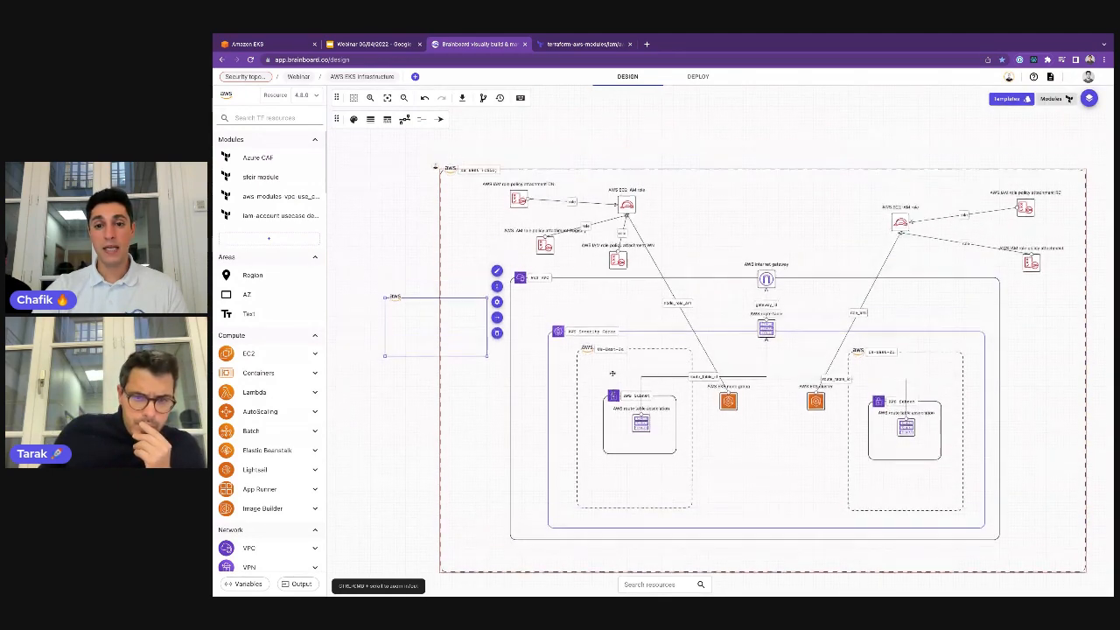
scroll(612, 373, right, 1)
scroll(613, 374, down, 1)
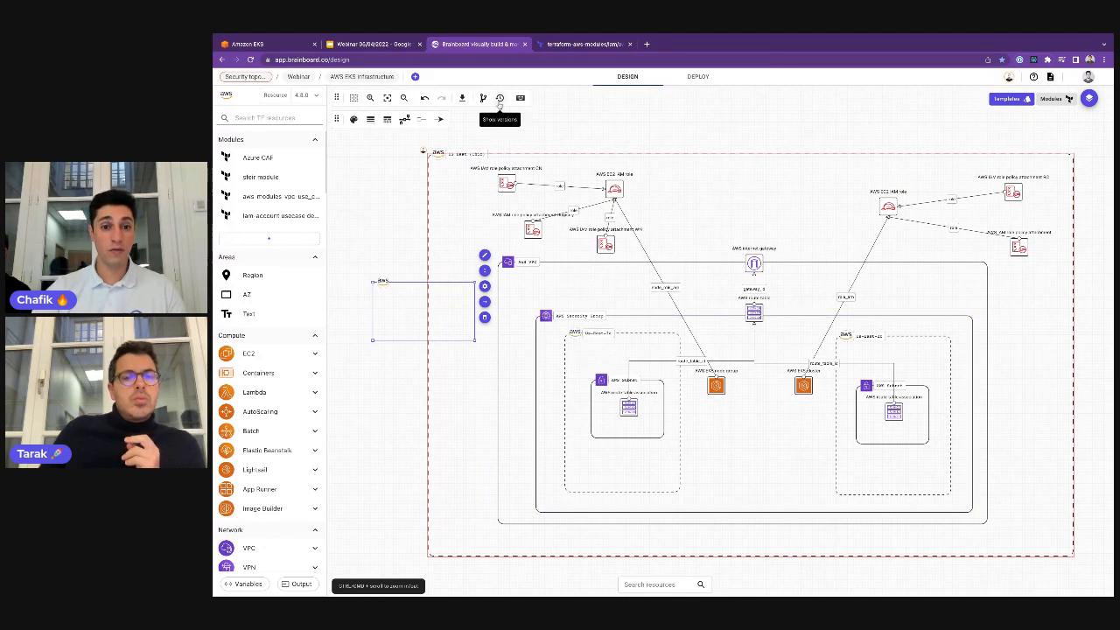
click(499, 100)
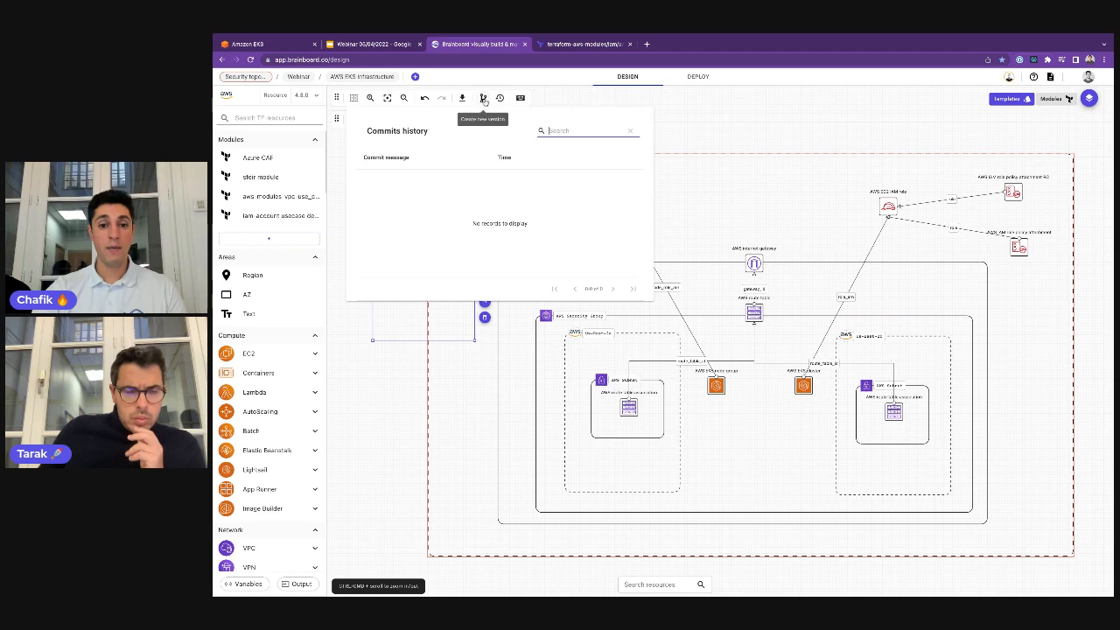
click(482, 98)
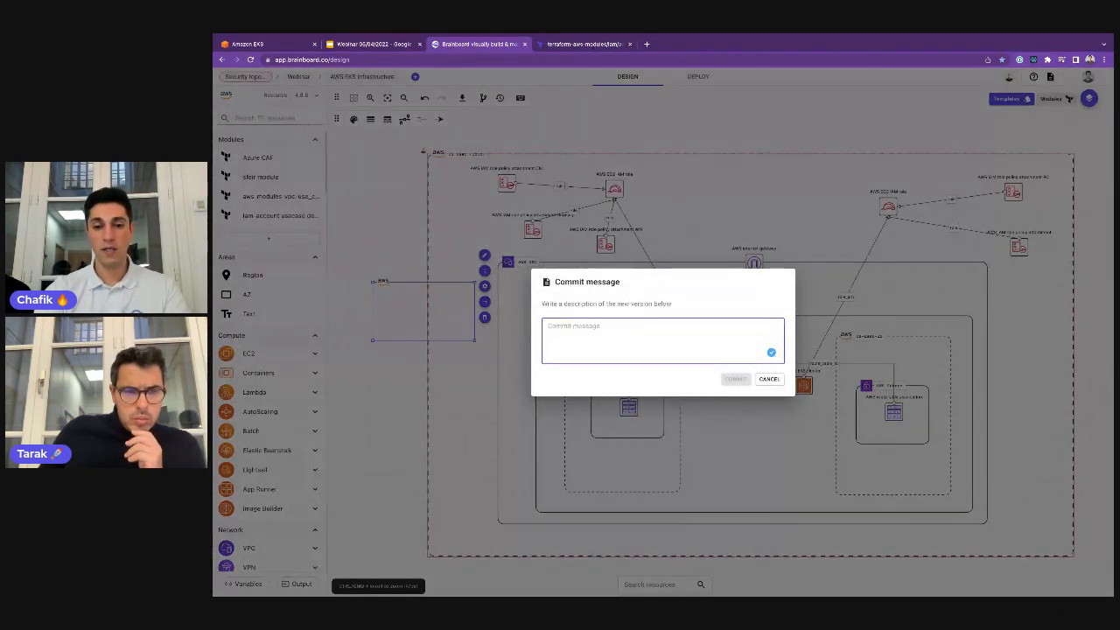
text(First versio)
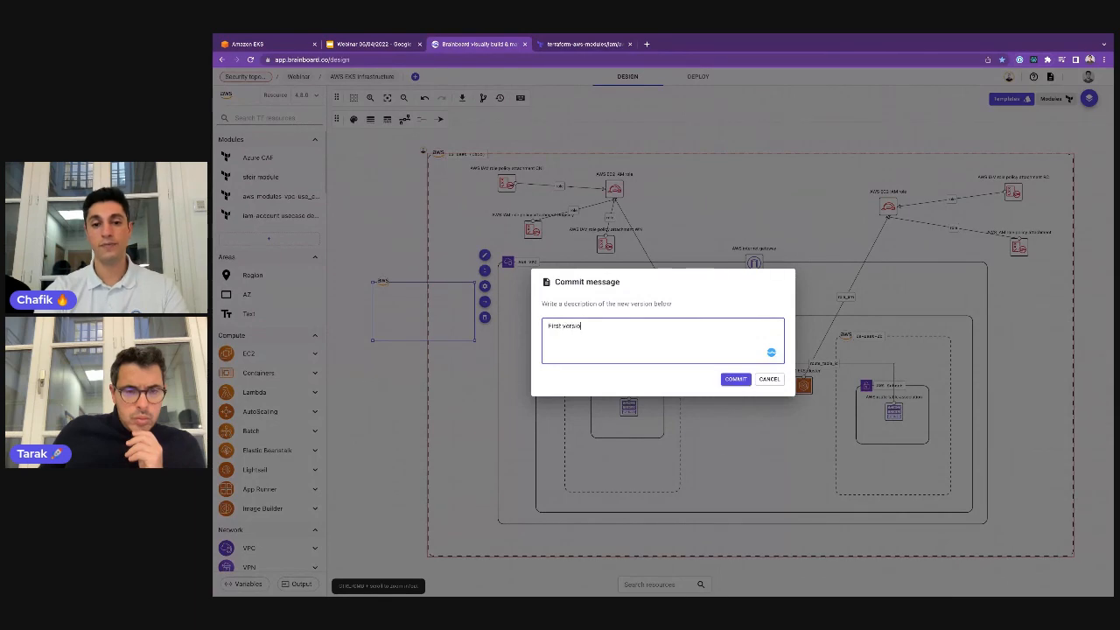
text(n)
click(735, 379)
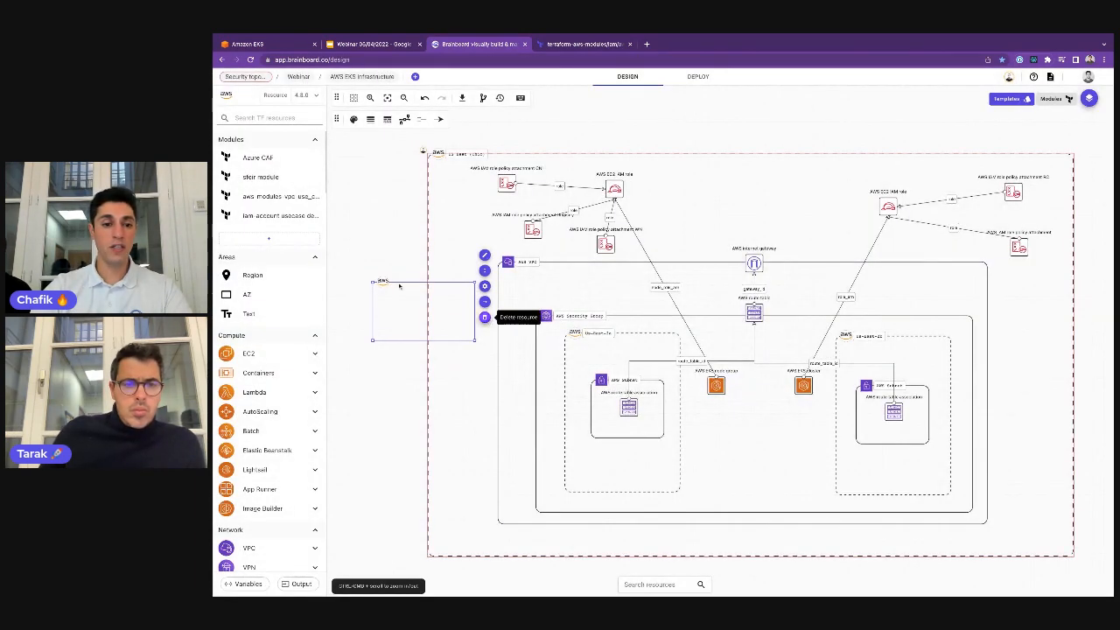
Step: Delete the iam-account module from the canvas and add a Lambda function with default settings in the region, left of the VPC
click(484, 316)
scroll(273, 281, down, 3)
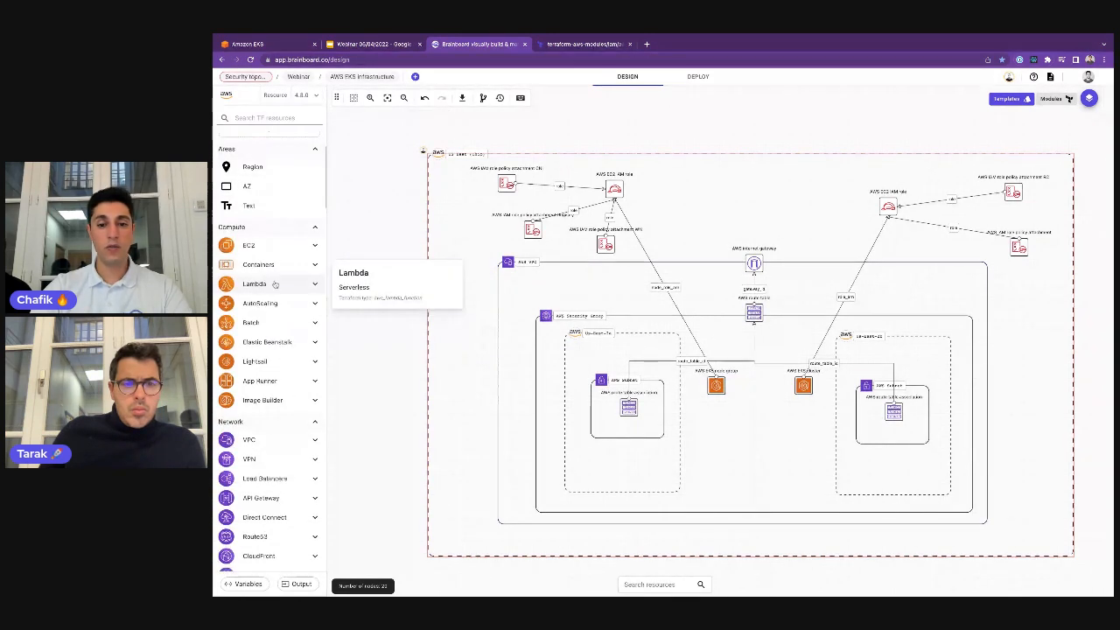
click(262, 284)
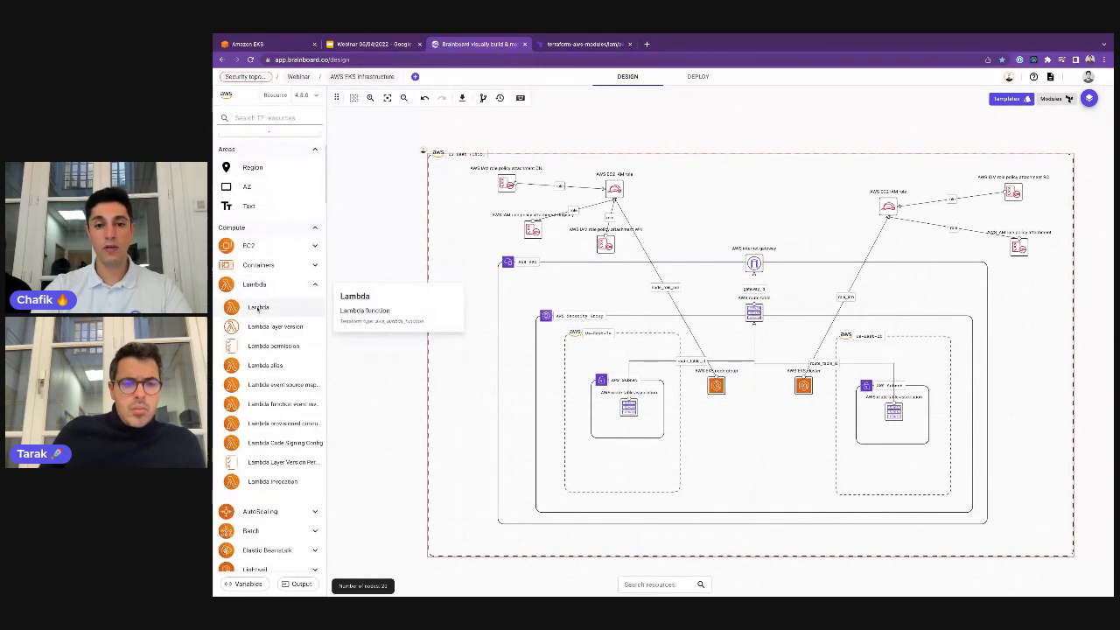
drag(258, 307, 468, 255)
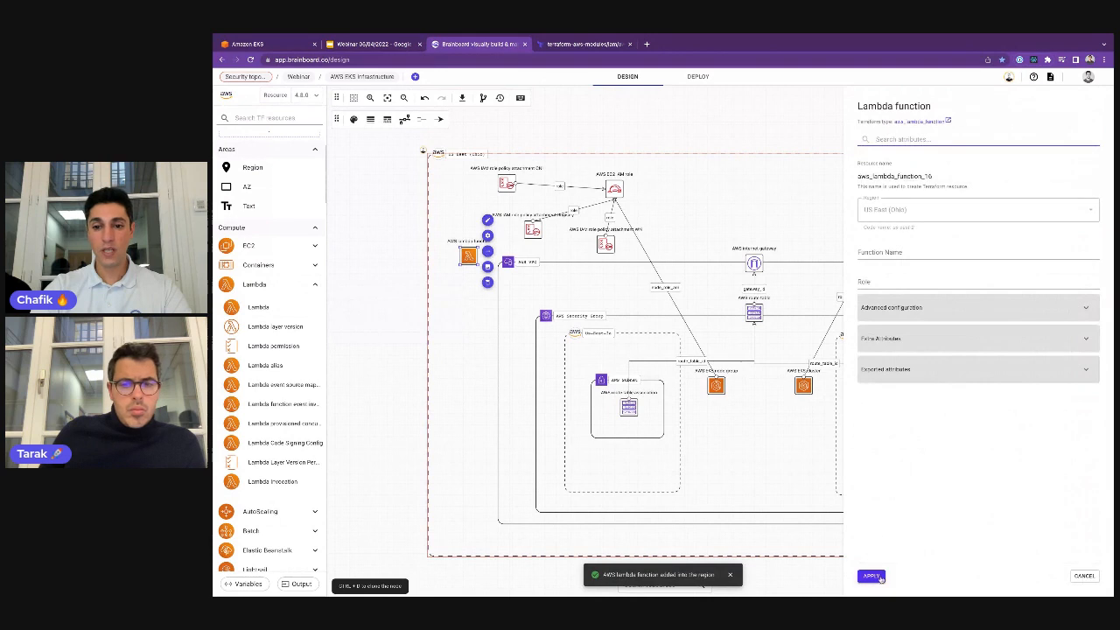
click(870, 576)
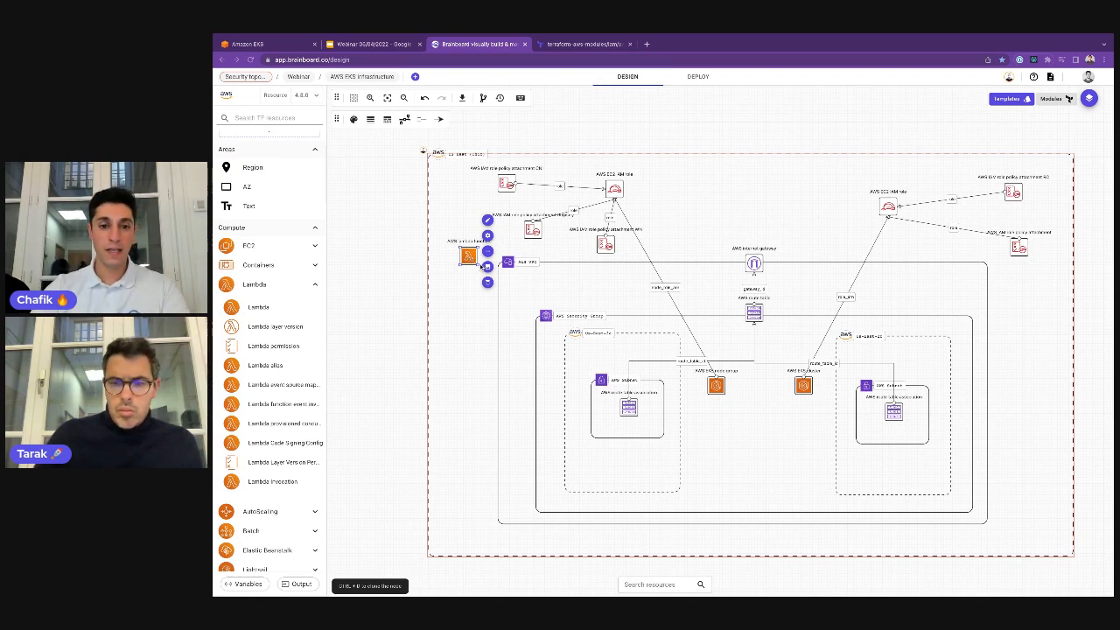
Step: Check the commits history for the First version commit and move the Lambda function slightly down and to the left
click(499, 98)
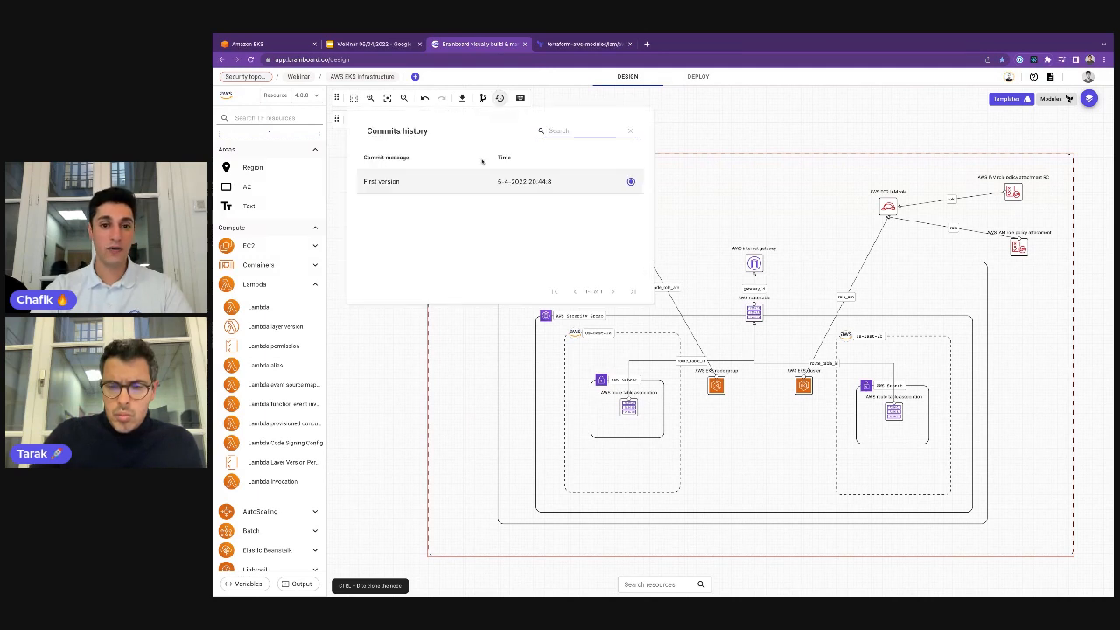
click(720, 130)
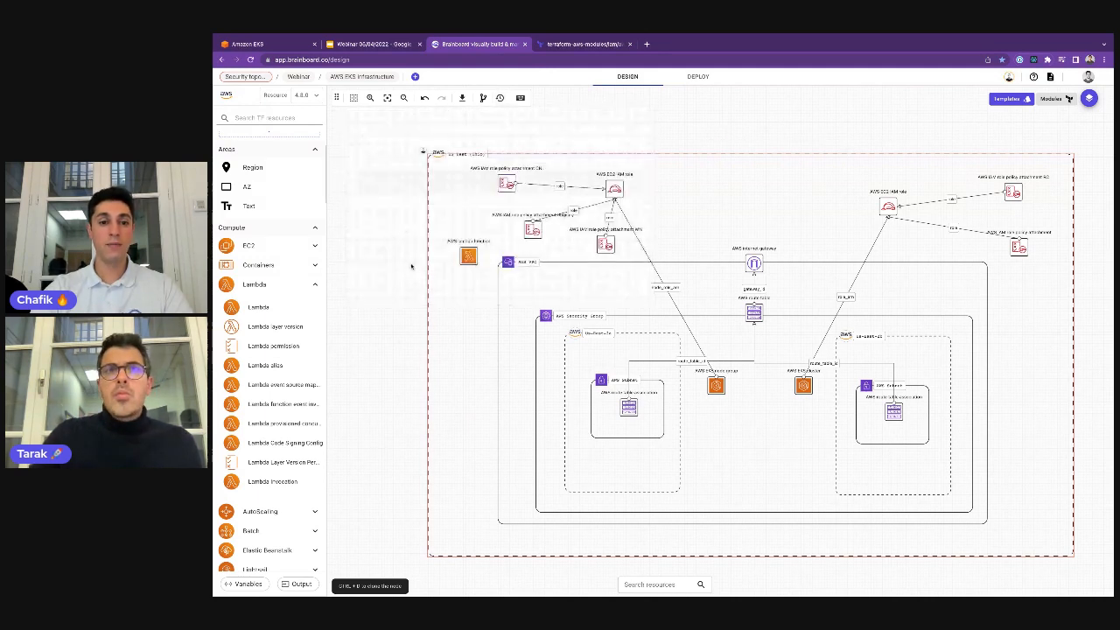
drag(468, 254, 462, 267)
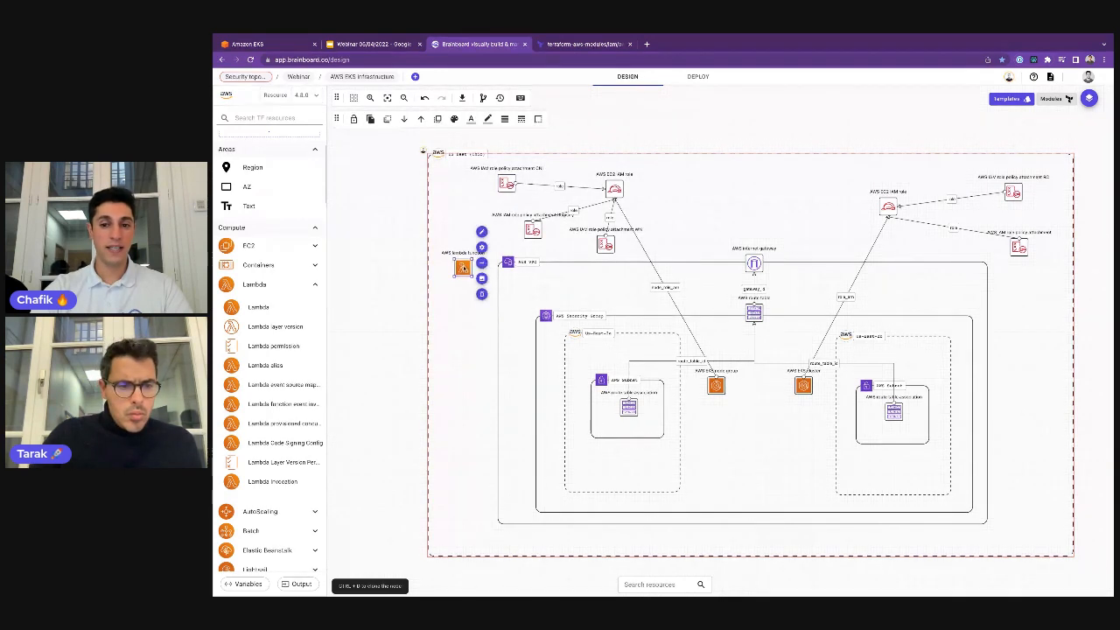
click(988, 186)
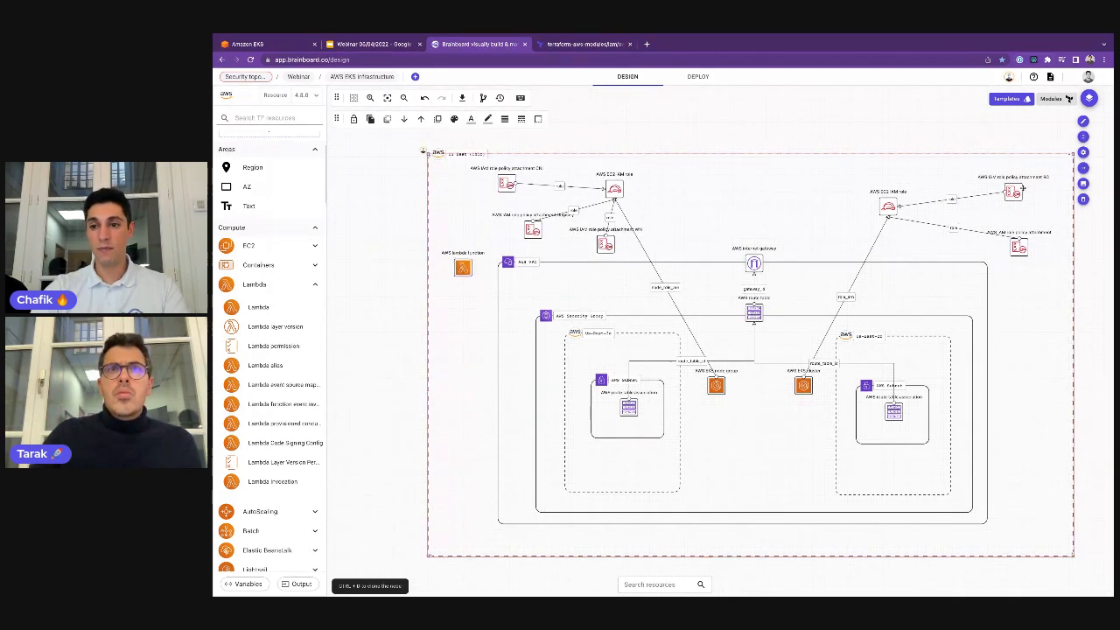
Step: Delete the EC2 IAM role connected to the EKS cluster together with its role policy attachments
click(1013, 192)
shift+click(888, 205)
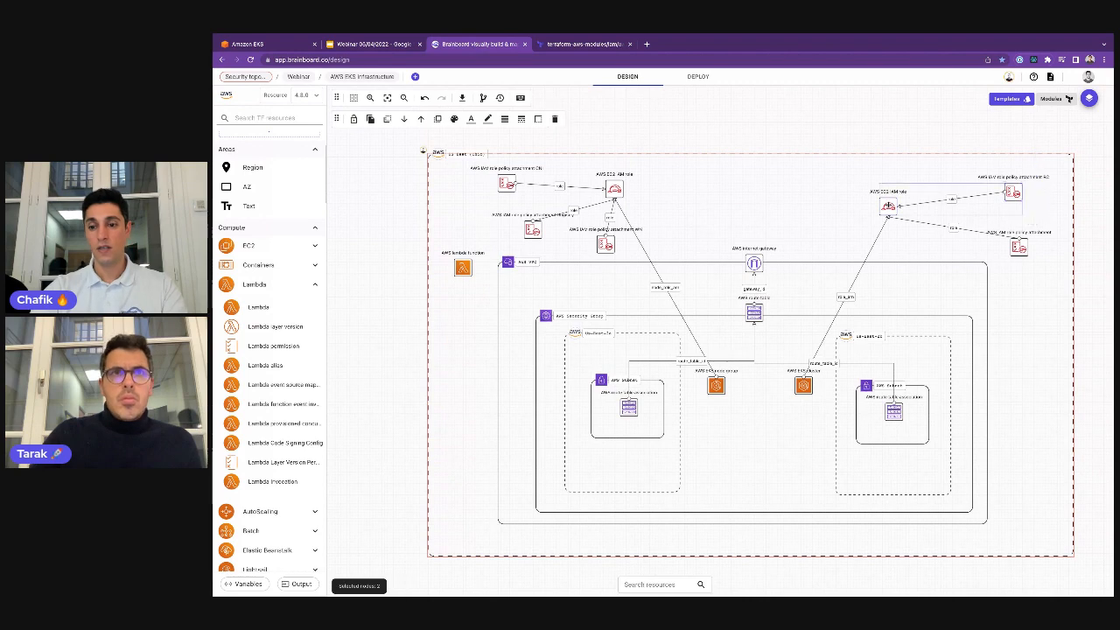
key(Delete)
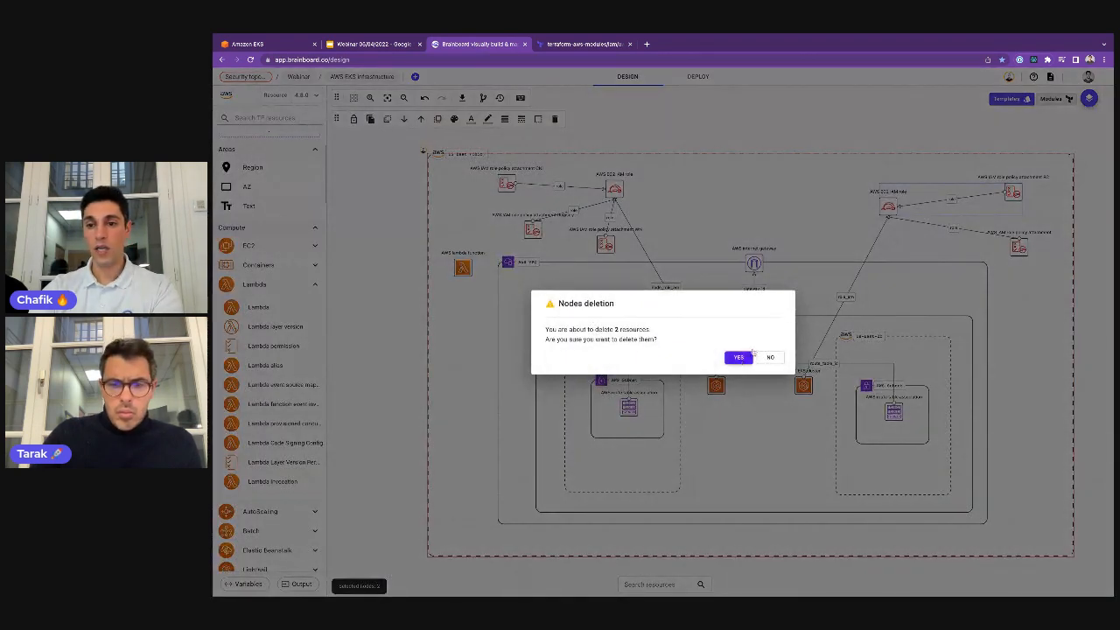
click(740, 358)
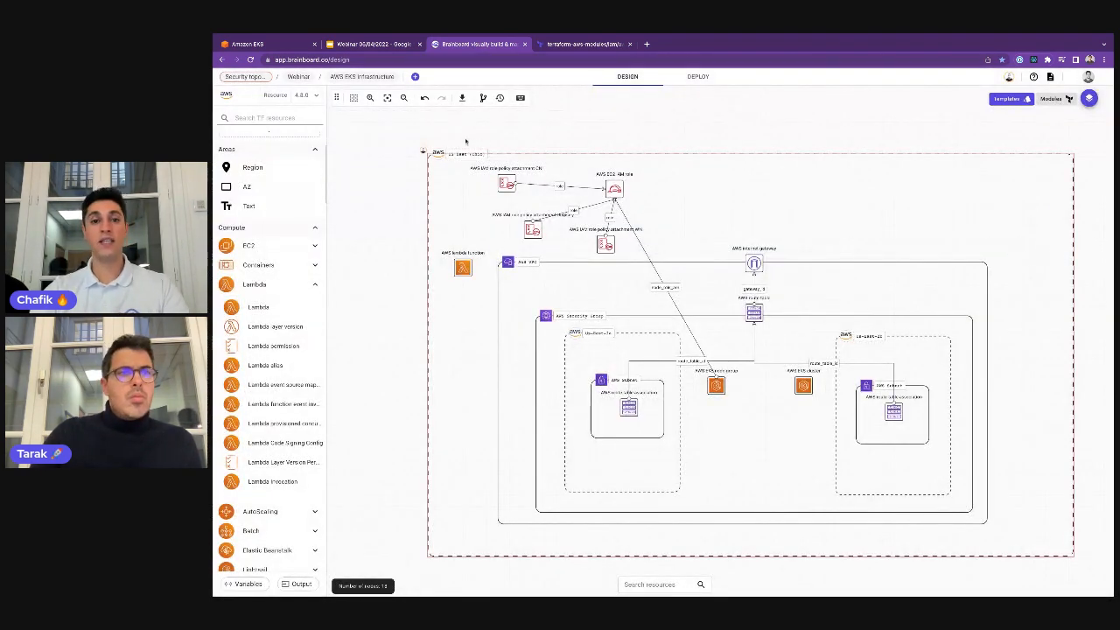
Step: Commit the modified design as a new version with the message "New modification"
click(482, 97)
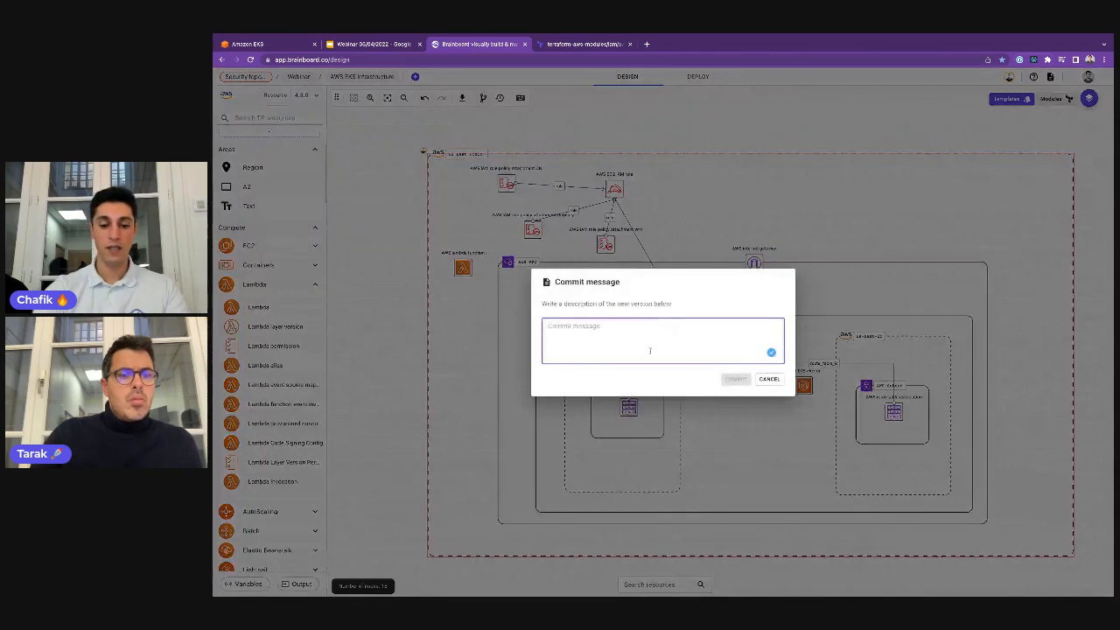
text(New modification)
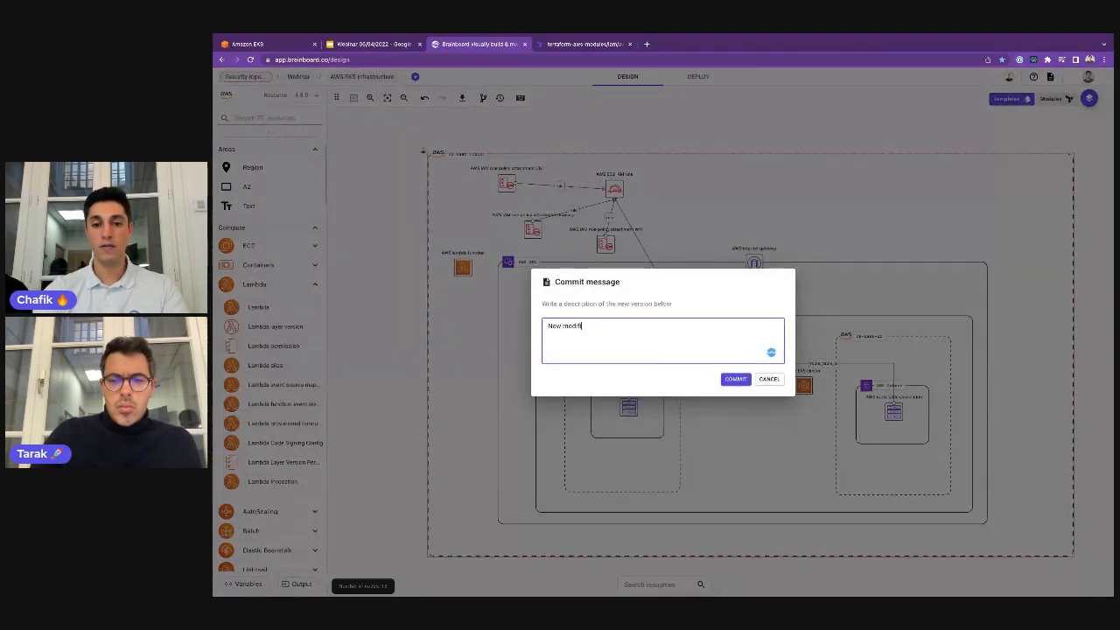
click(722, 379)
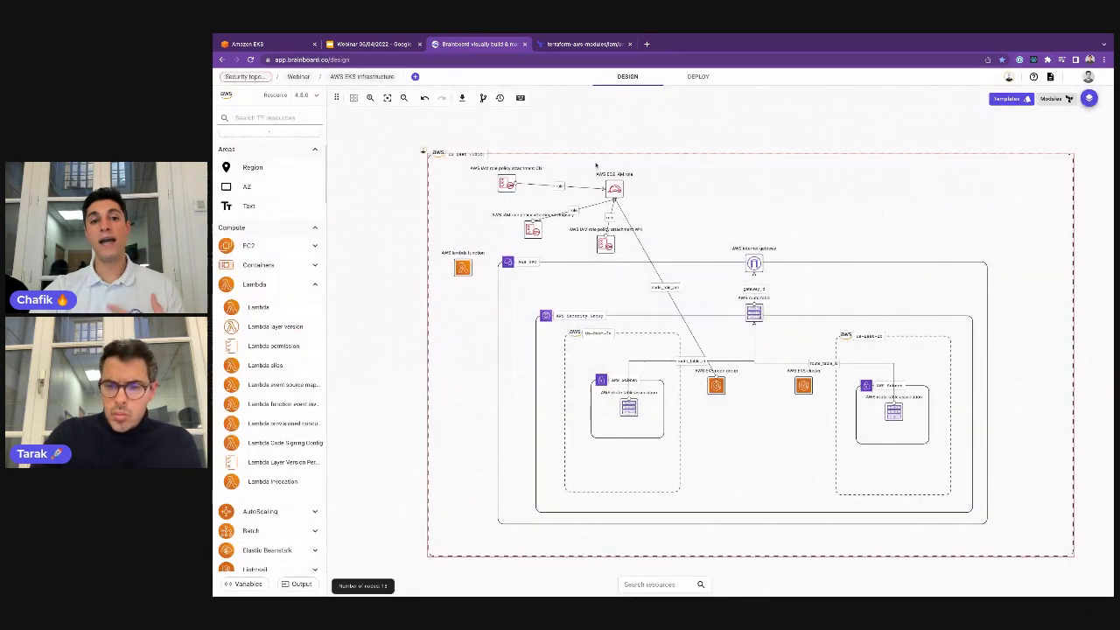
Step: Switch the design to the First version commit and back to the New modification commit
click(501, 99)
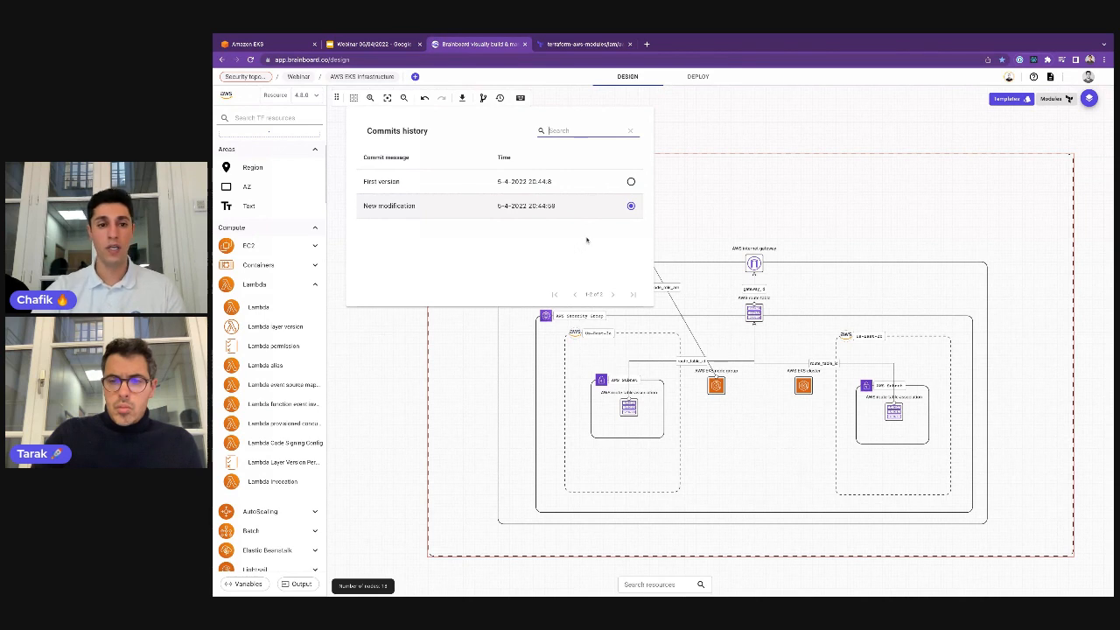
click(630, 182)
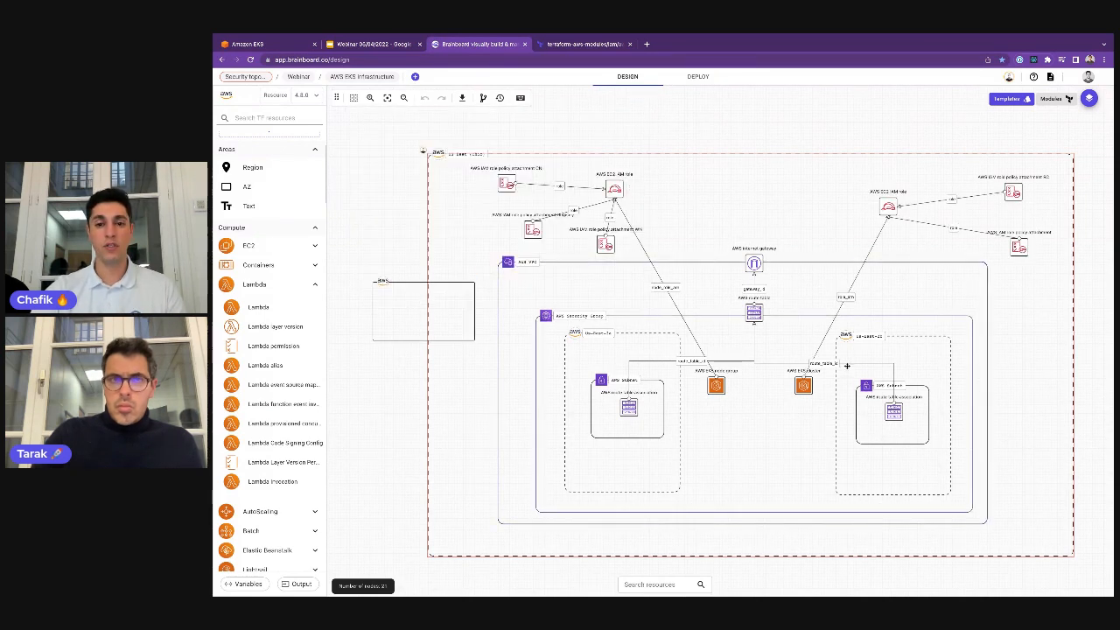
click(500, 98)
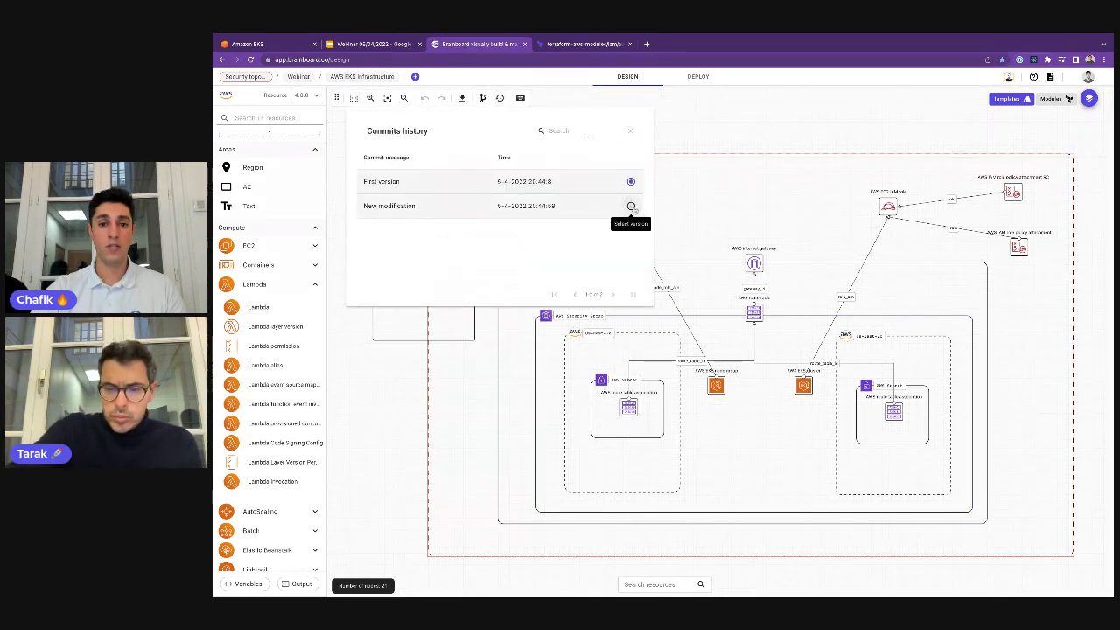
click(631, 205)
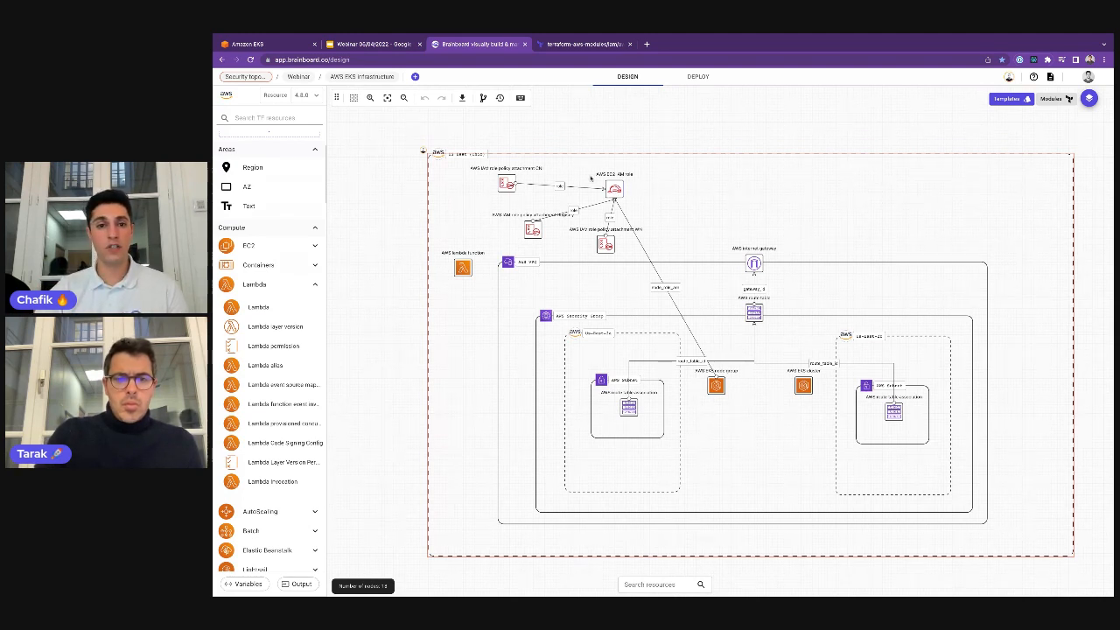
Step: Restore the First version commit and delete the IAM module box overlapping the region's left edge
click(500, 97)
click(625, 183)
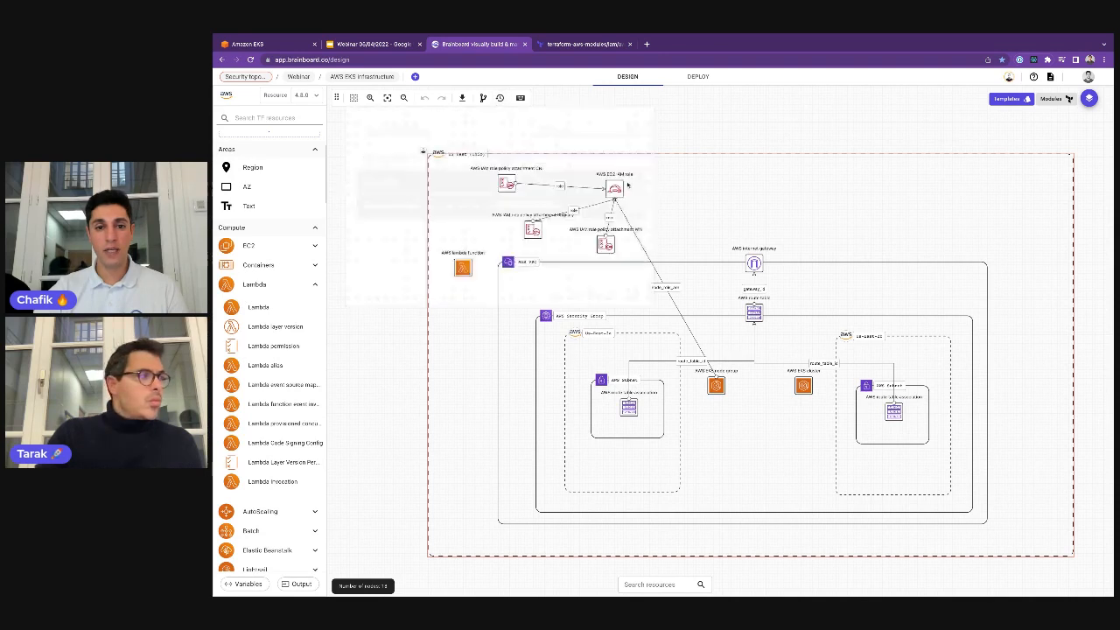
click(379, 300)
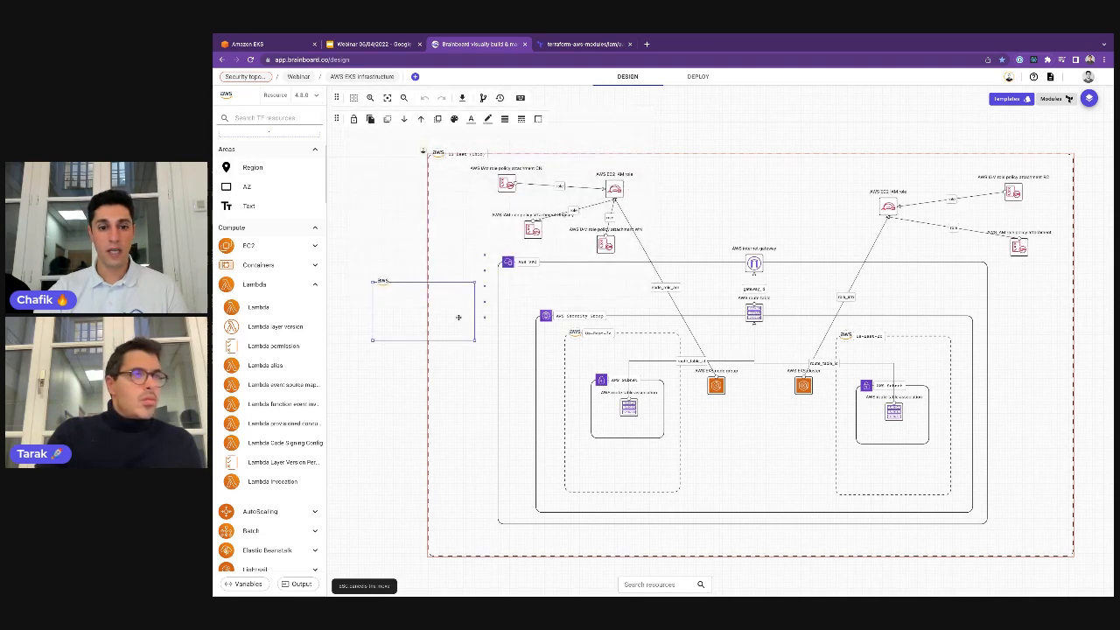
click(485, 318)
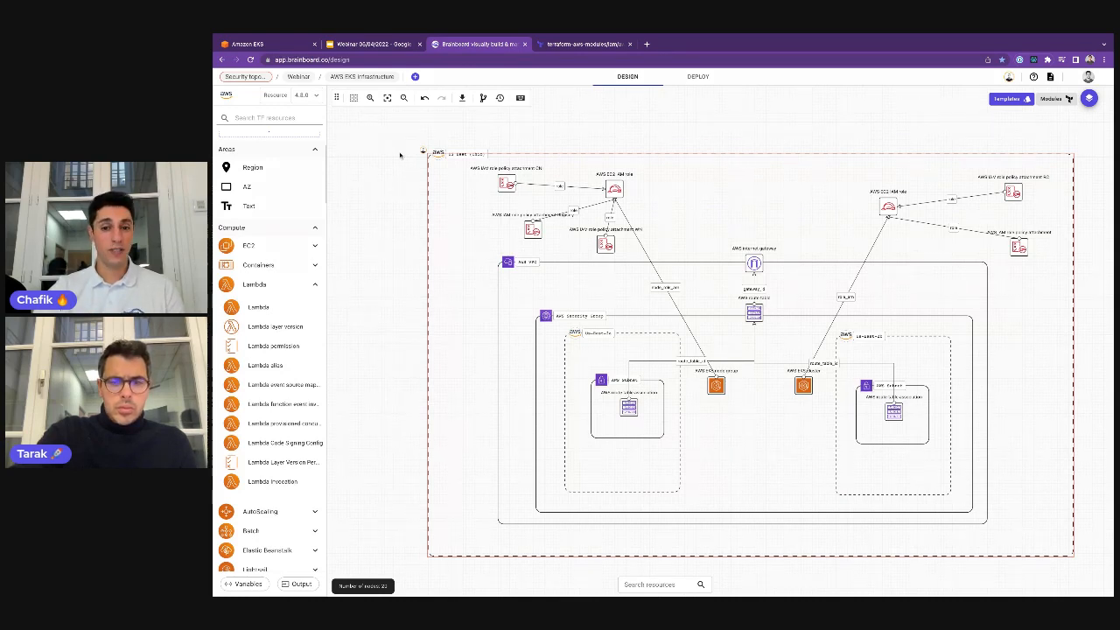
Step: Start cloning the AWS EKS infrastructure architecture, converting it into a template with Organization visibility
scroll(742, 350, right, 3)
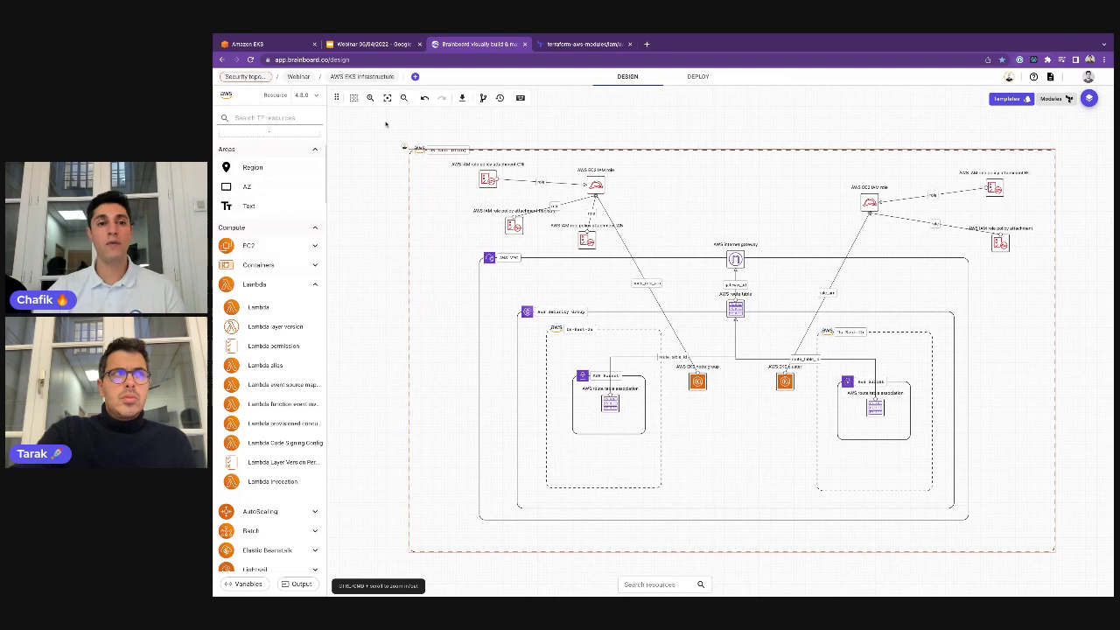
click(371, 78)
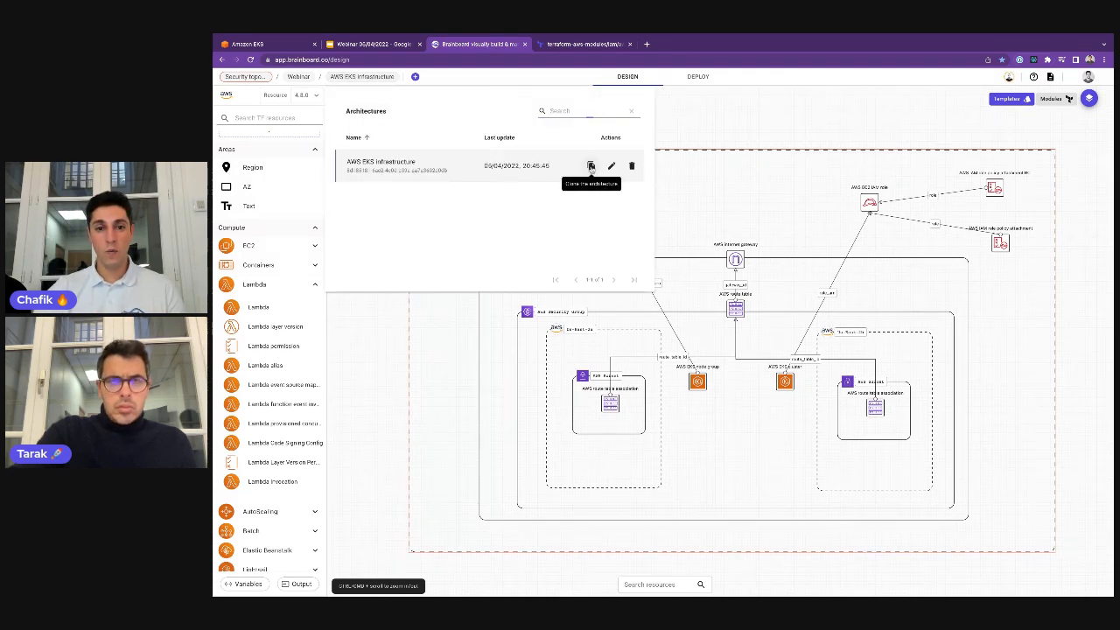
click(590, 166)
click(567, 254)
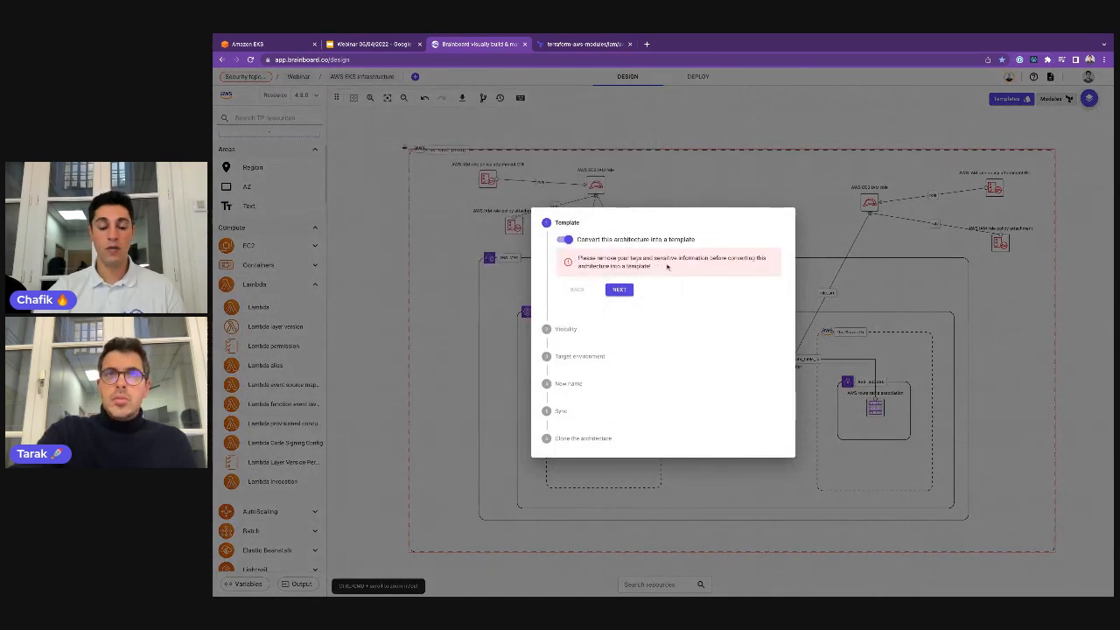
click(619, 289)
click(604, 284)
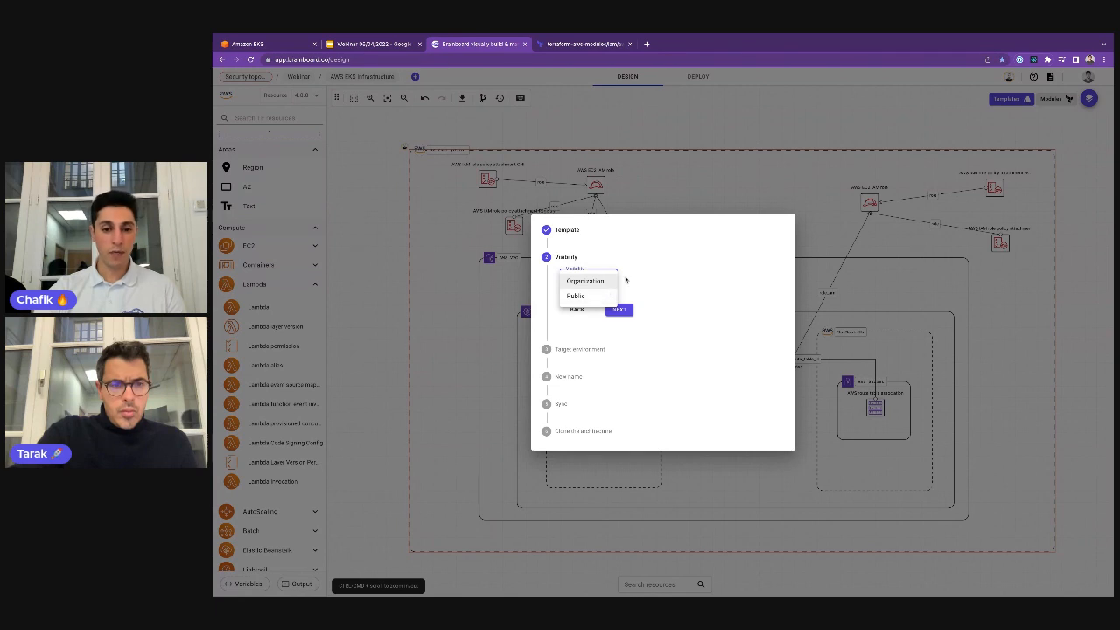
click(626, 279)
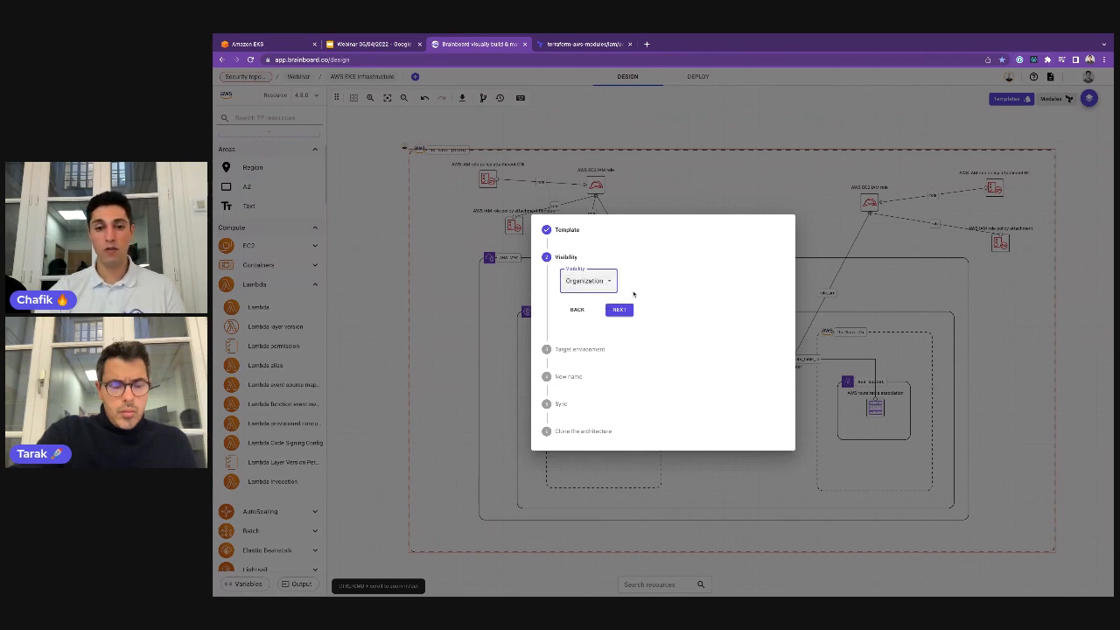
click(627, 311)
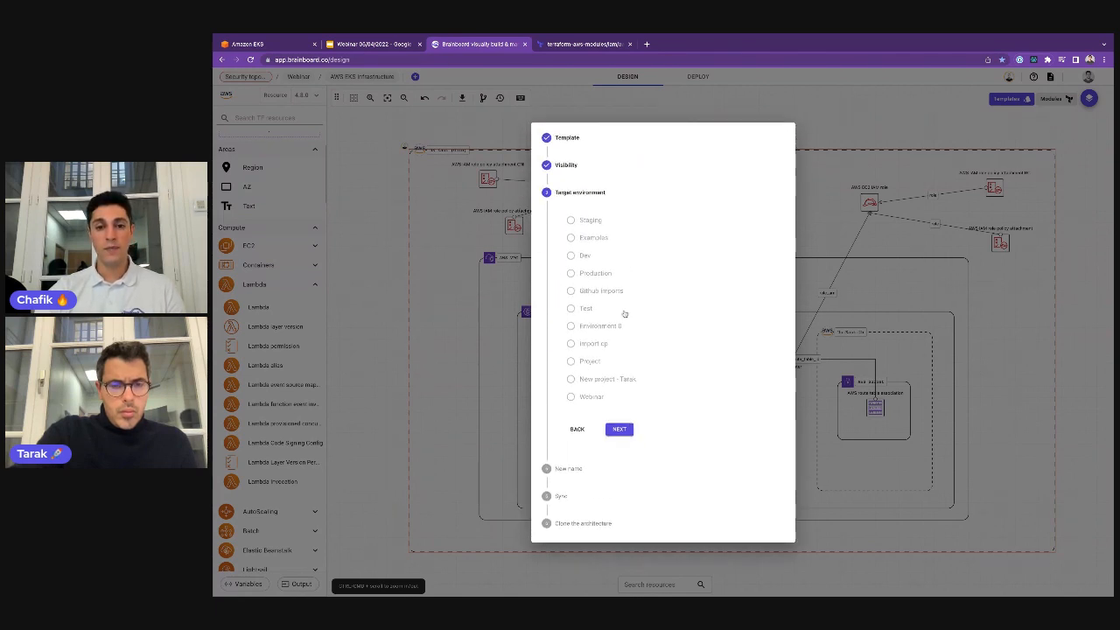
Step: Name the template "Thank you Brainboarders", keep the default description and sync setting, and publish it
click(619, 429)
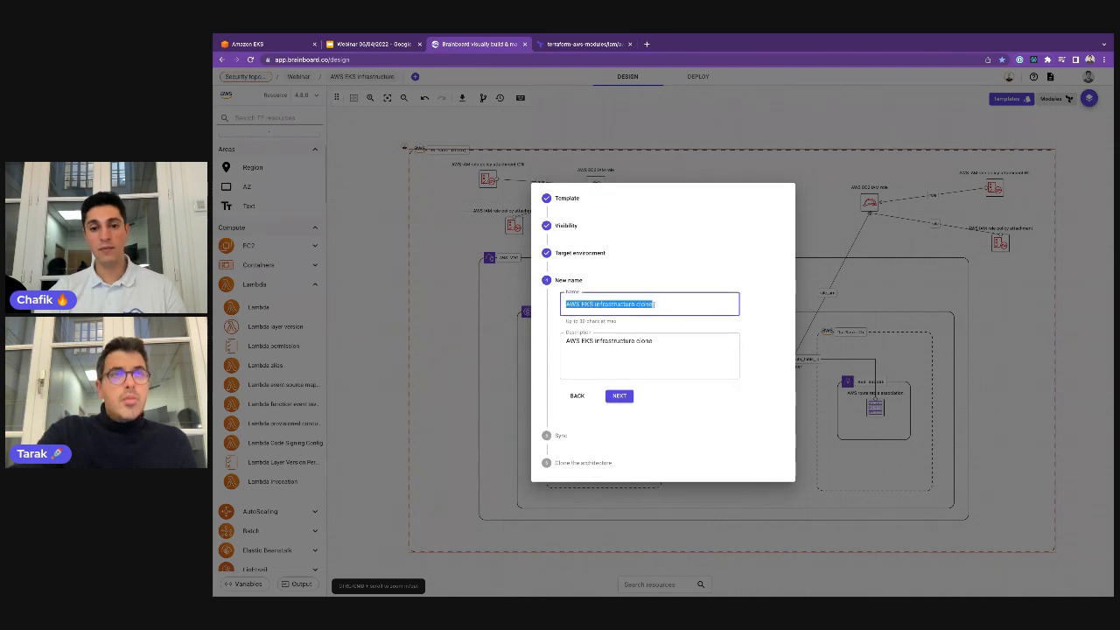
text(Tha)
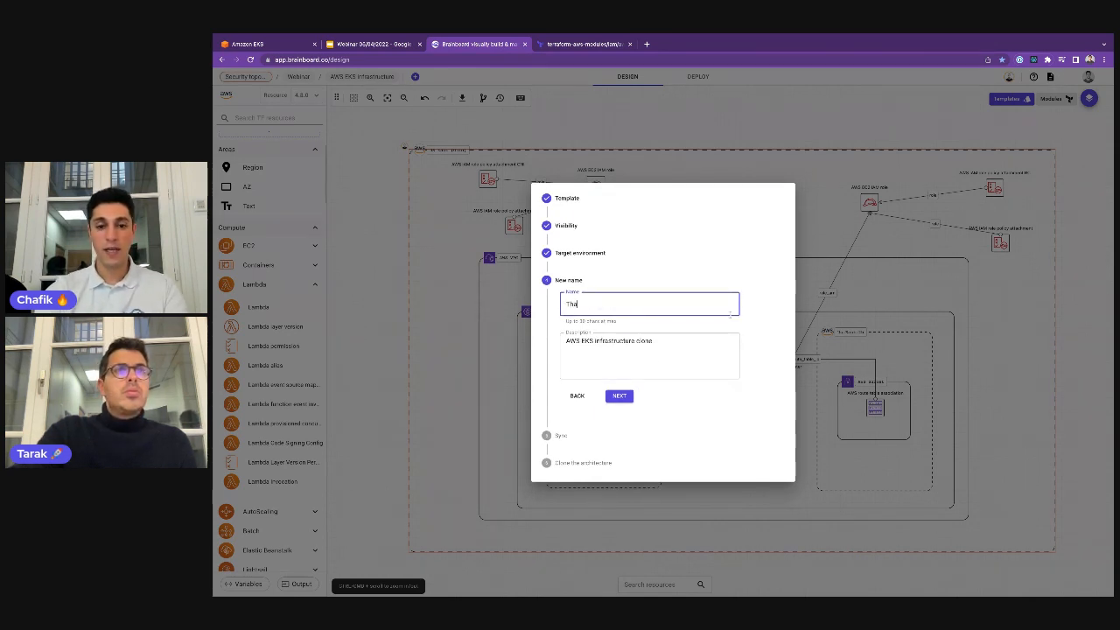
text(nk you)
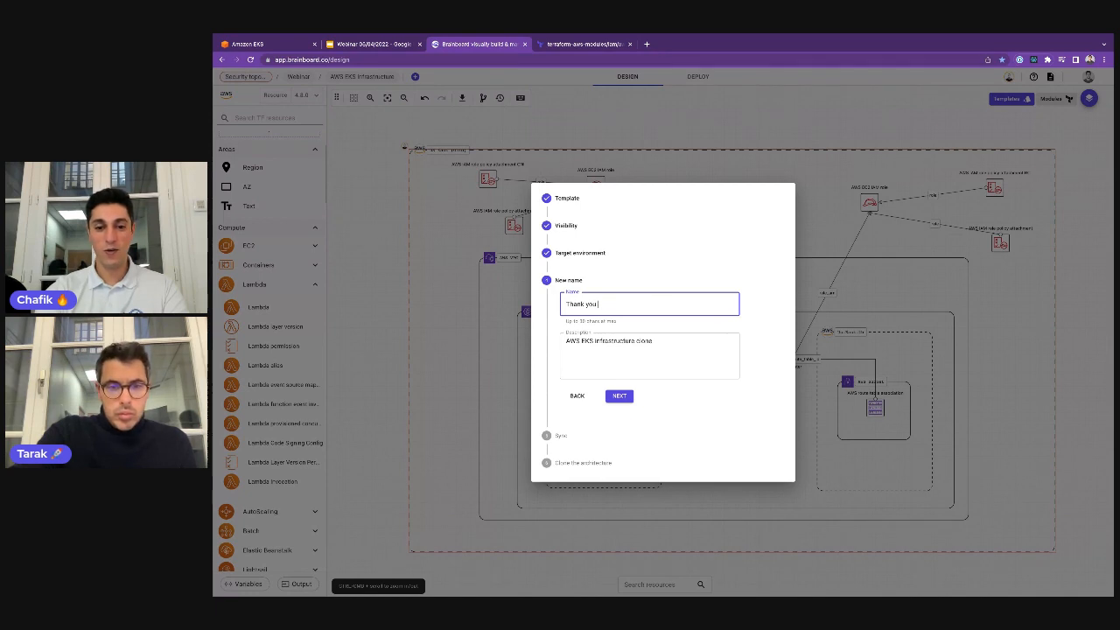
text( my Brainboarders)
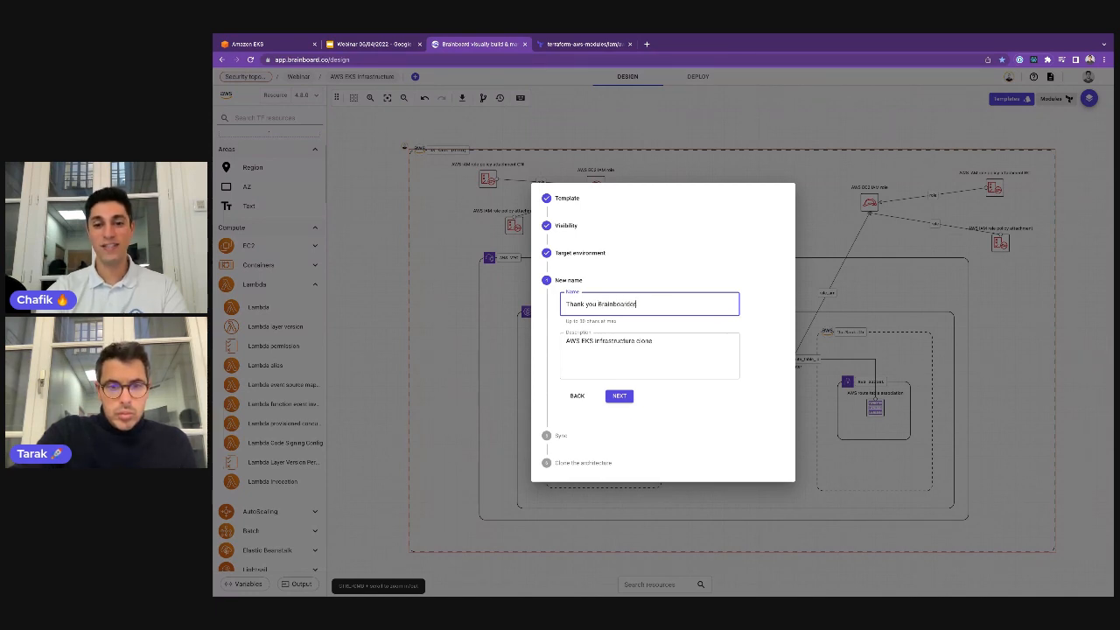
click(615, 396)
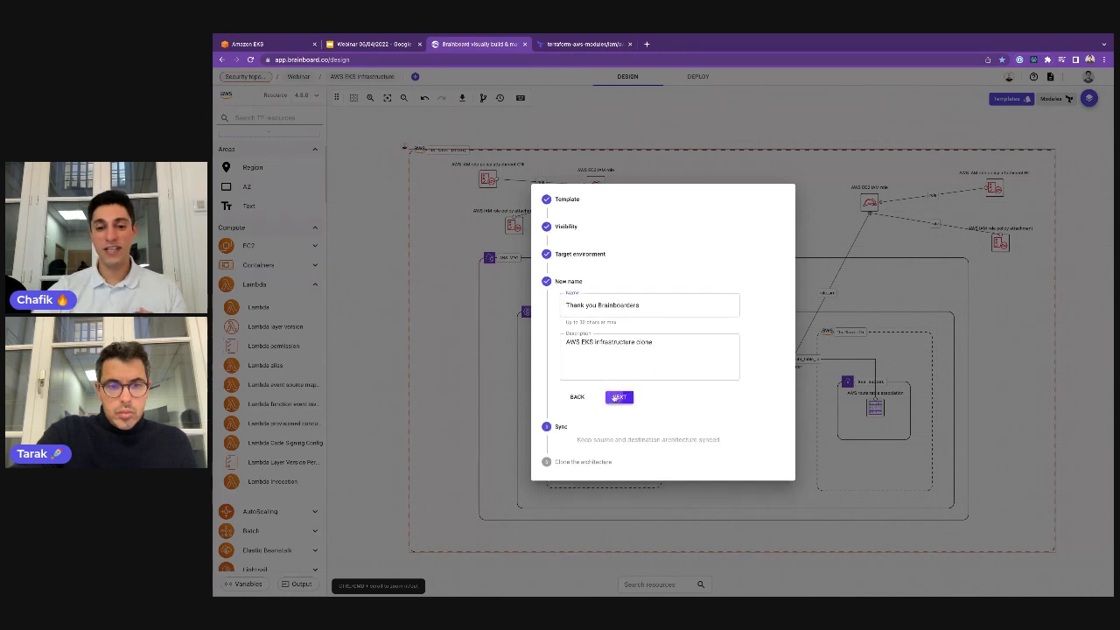
click(621, 392)
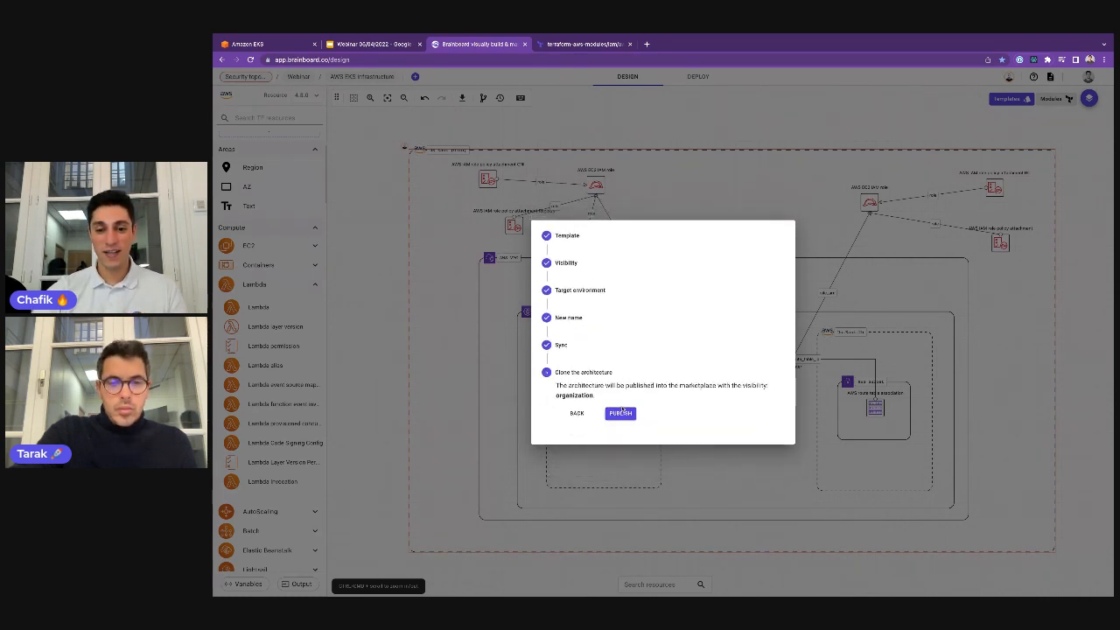
click(620, 413)
click(761, 429)
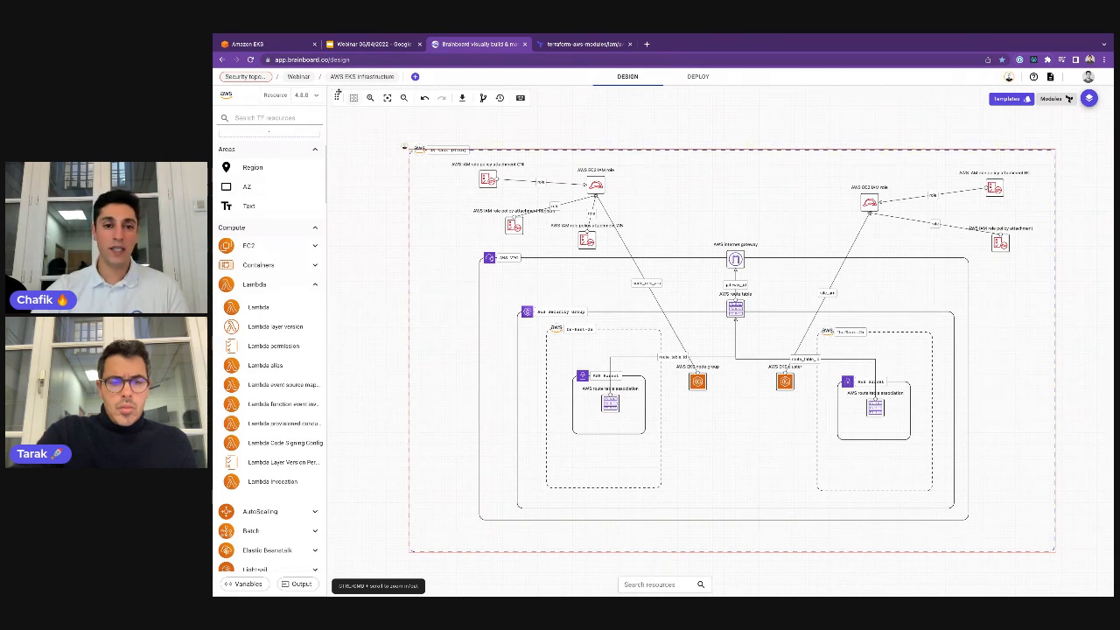
Step: Search the environments for "prod" and switch to the Production environment
click(298, 77)
click(461, 112)
text(prod)
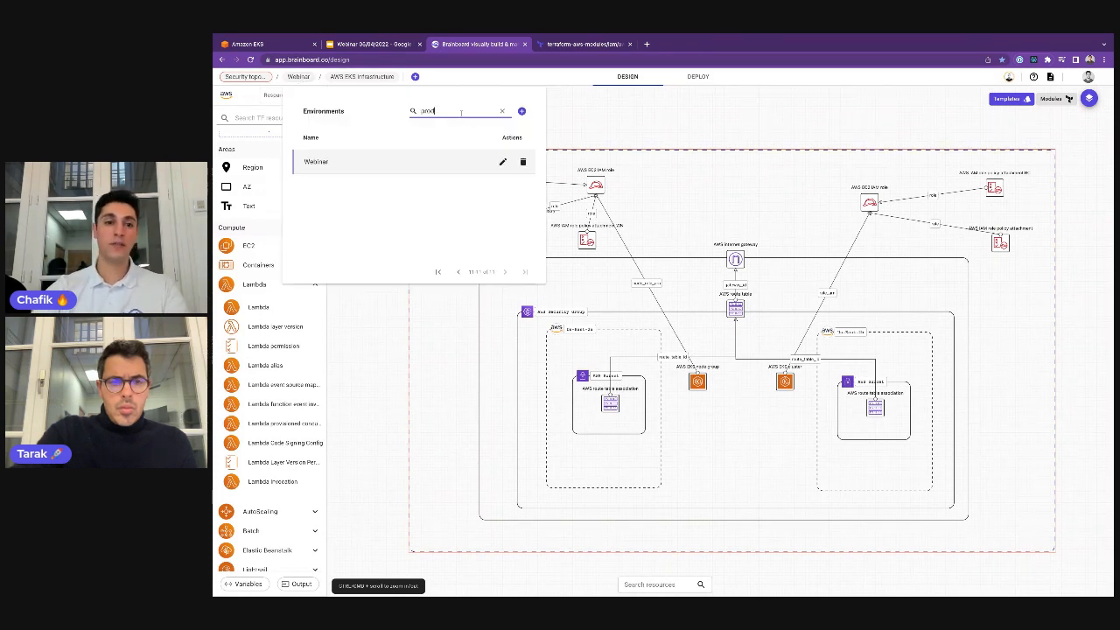
click(412, 163)
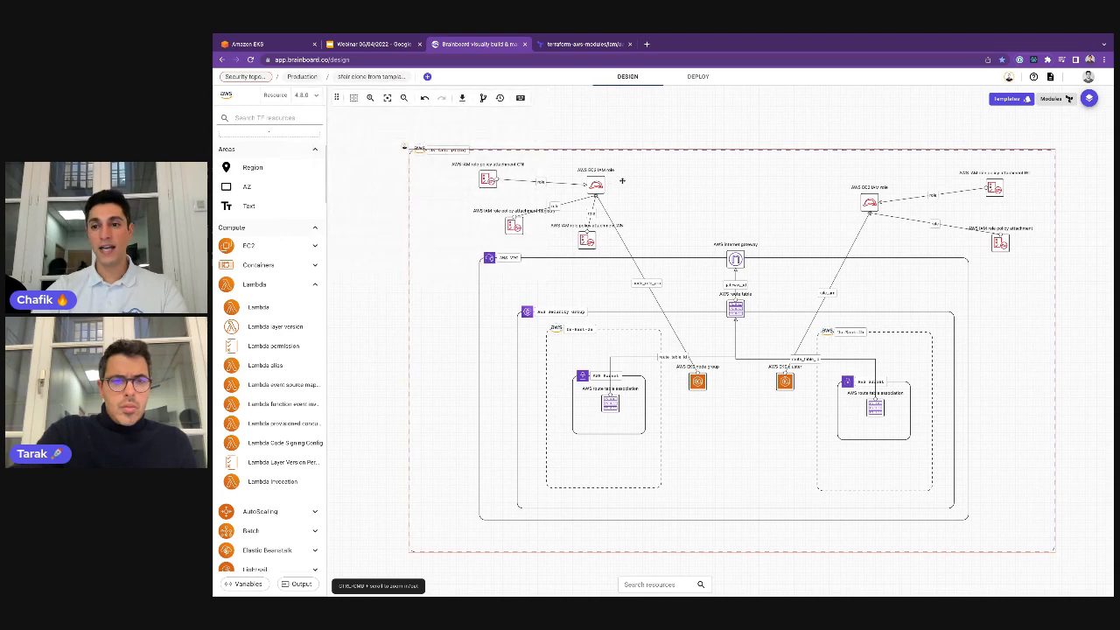
Step: Search the templates catalog for "thank" and clone the Thank you Brainboarders template into the Production environment
click(1006, 98)
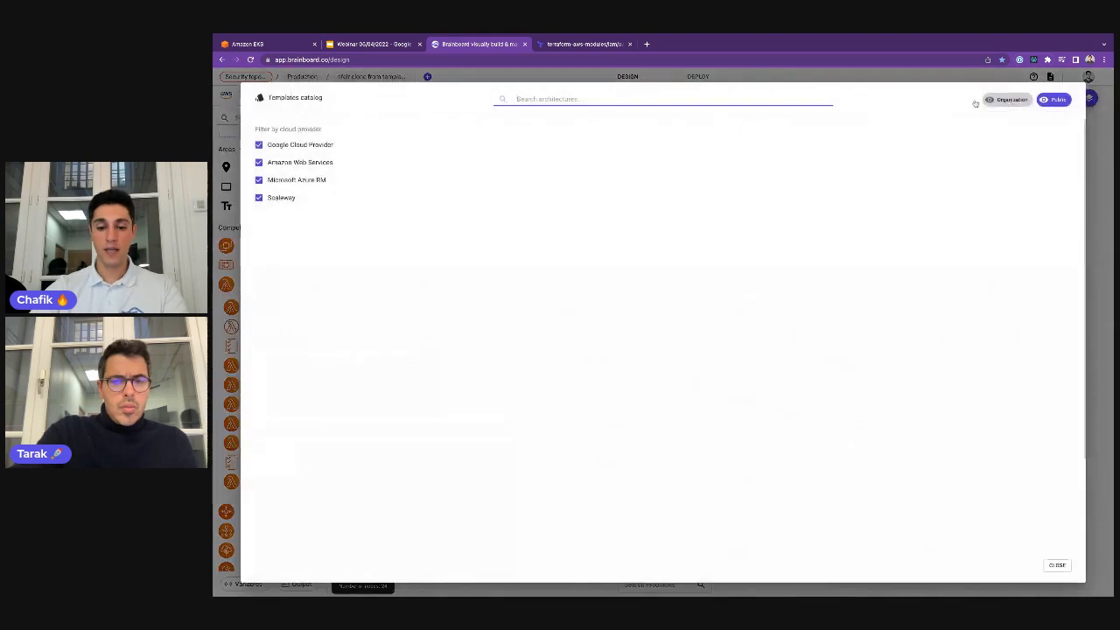
text(t)
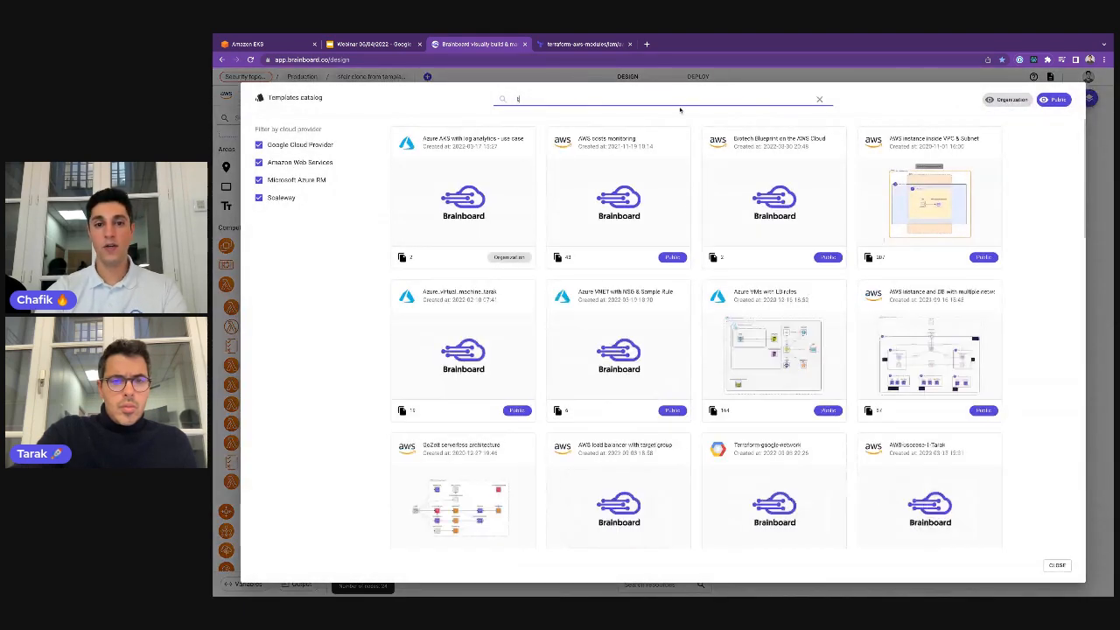
text(hank)
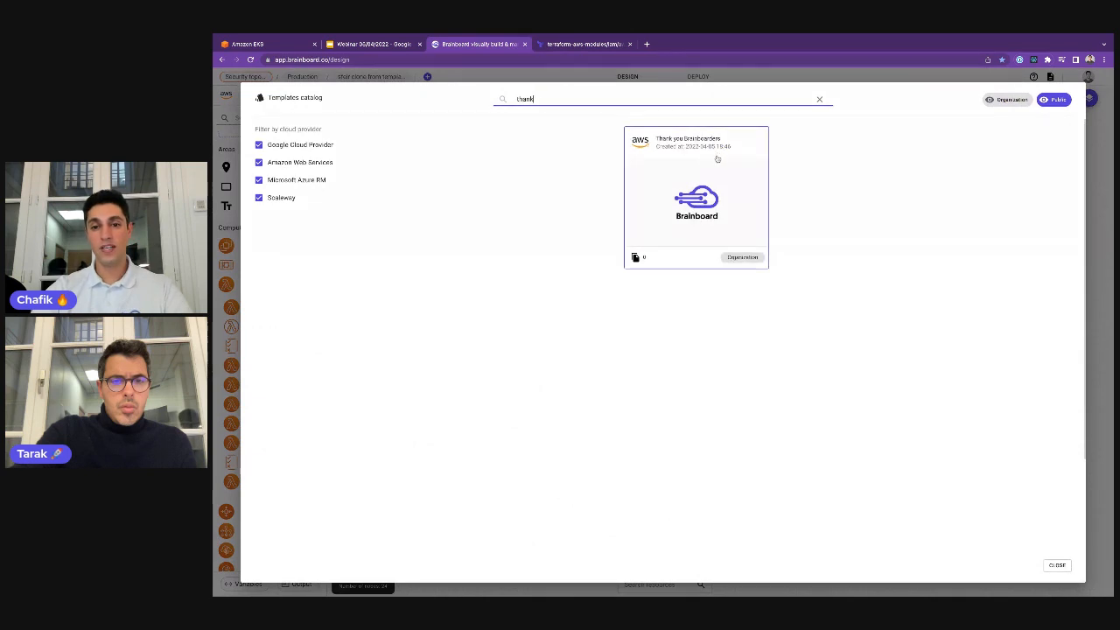
click(639, 259)
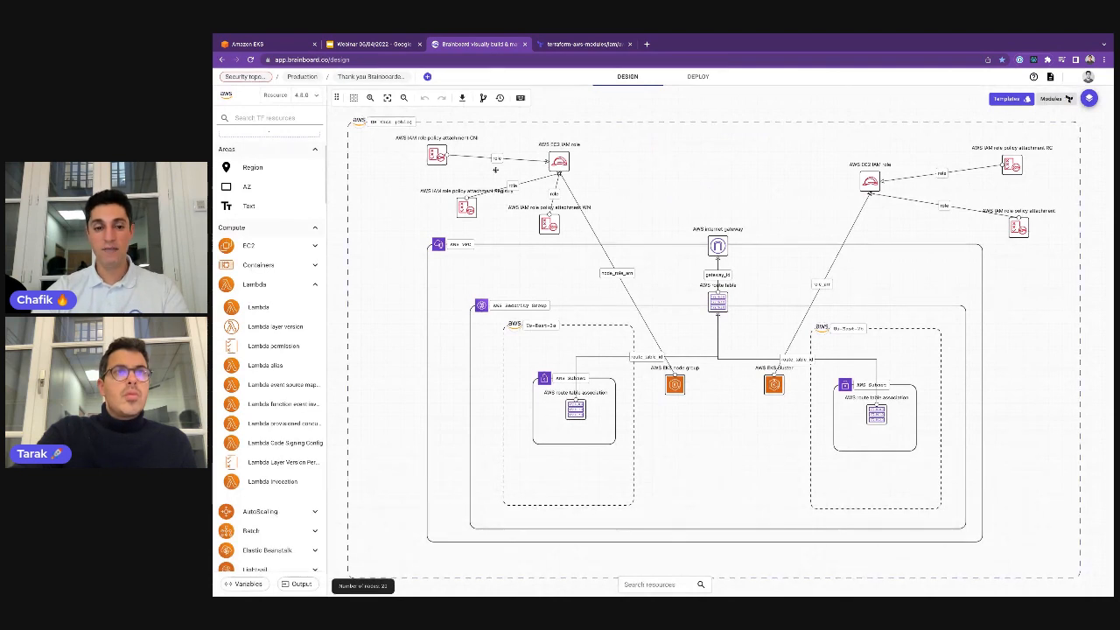
Step: Review the cloned architecture's Terraform code in main.tf and return to its design
click(698, 77)
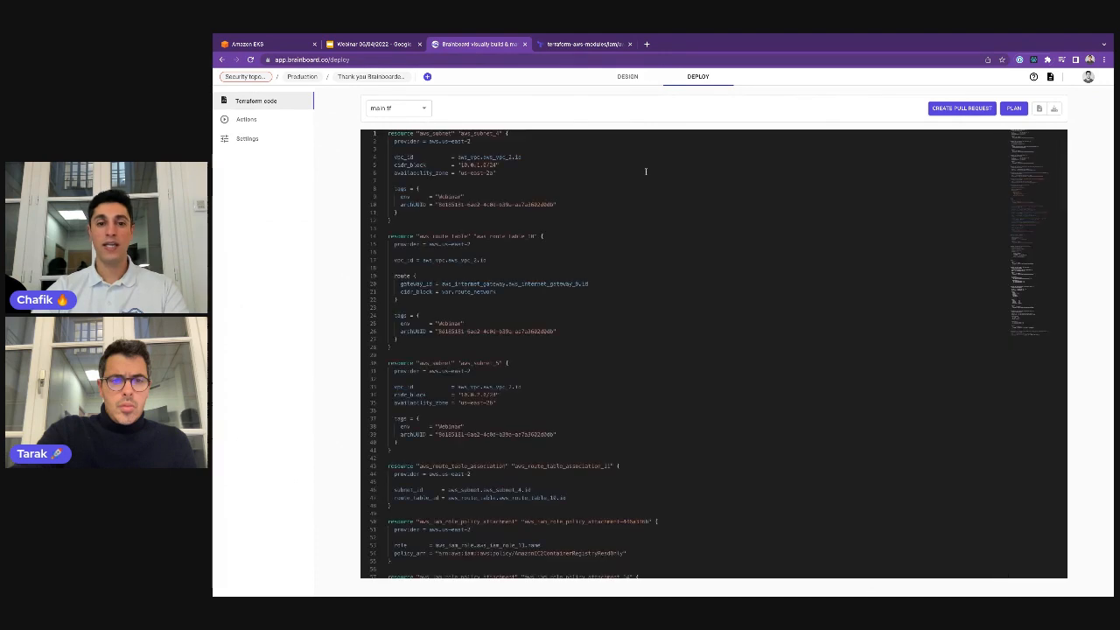
scroll(647, 171, down, 5)
scroll(646, 172, down, 10)
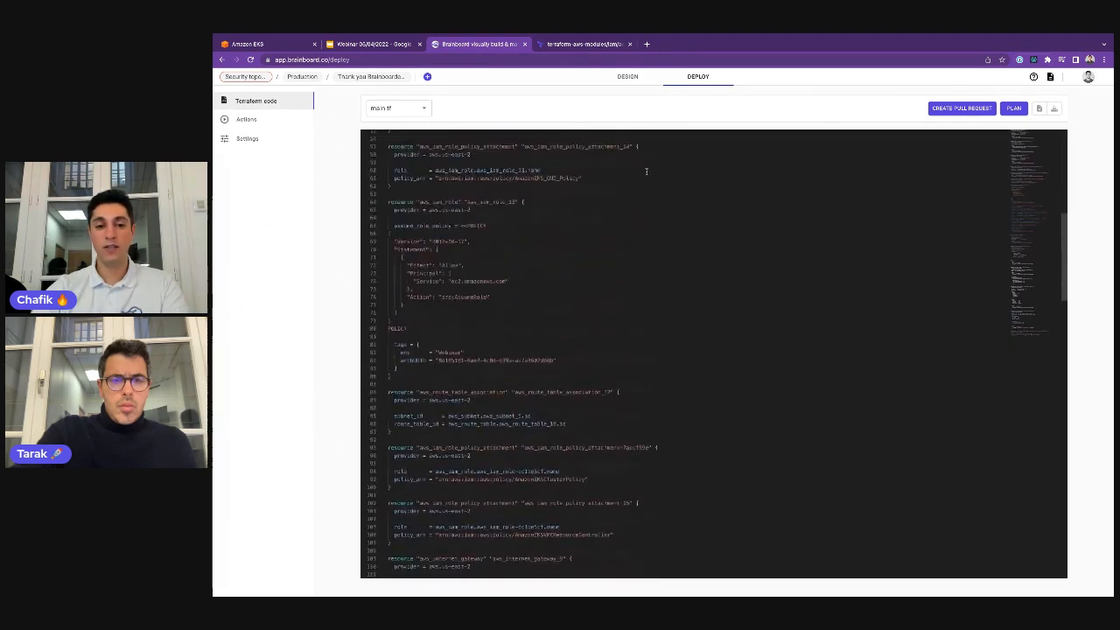
click(628, 77)
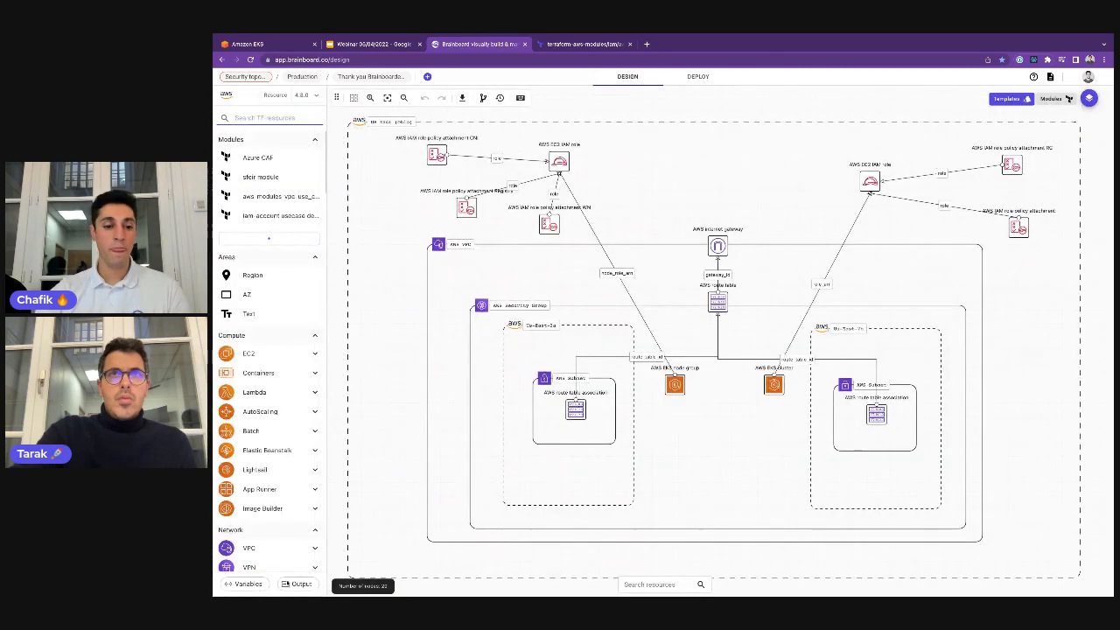
Step: Check the cloned architecture's Terraform variables and close the list
click(247, 584)
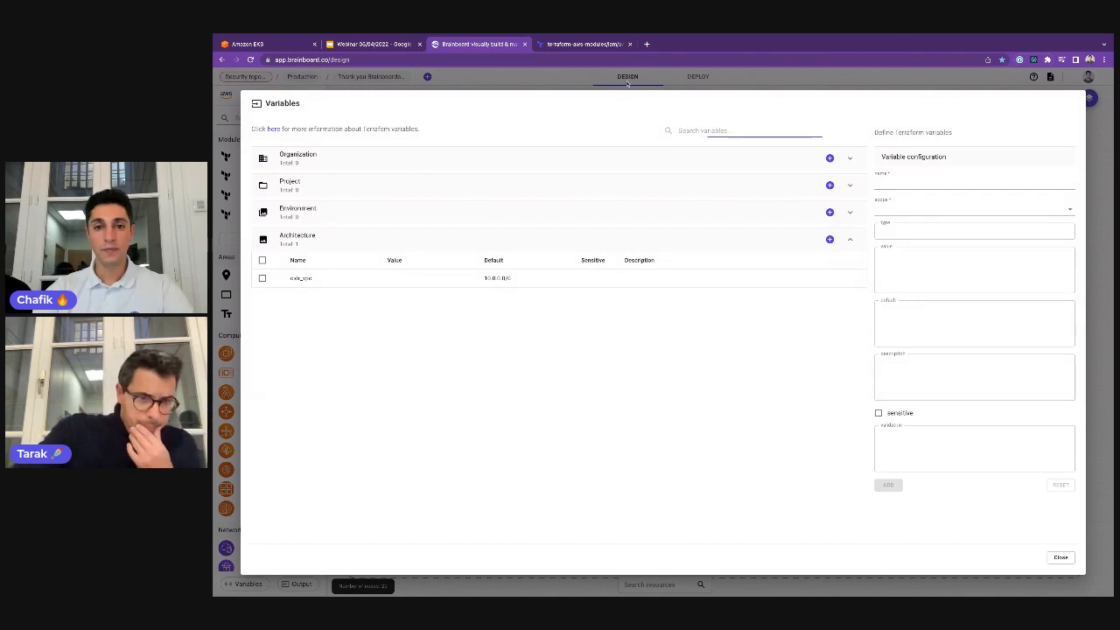
key(Escape)
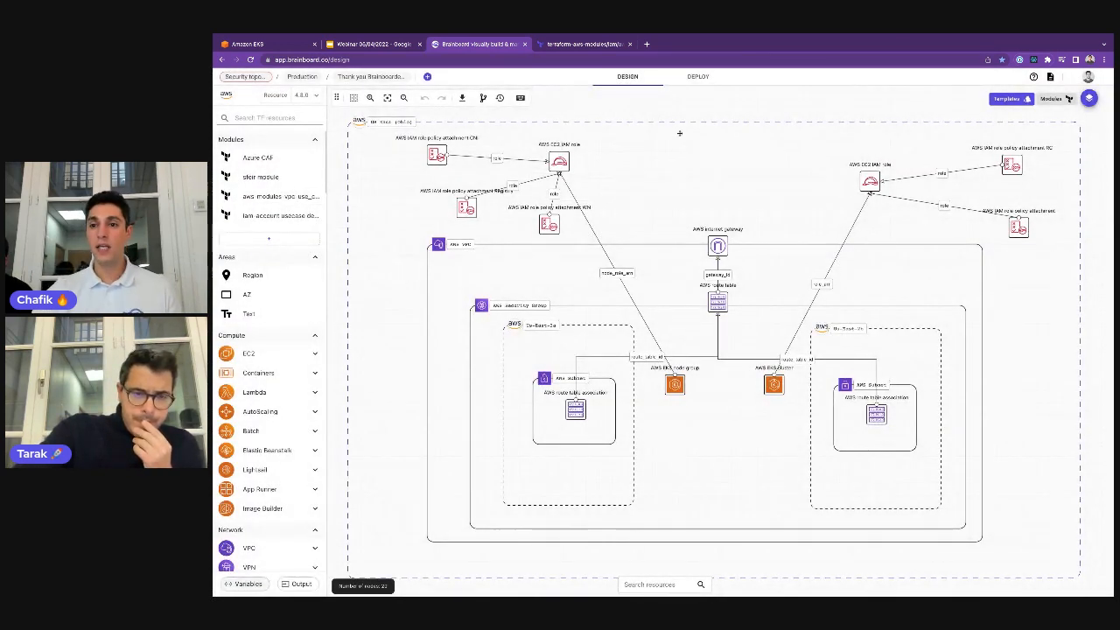
Step: Browse the templates catalog with only organization templates shown, and again with the public ones included
click(1008, 99)
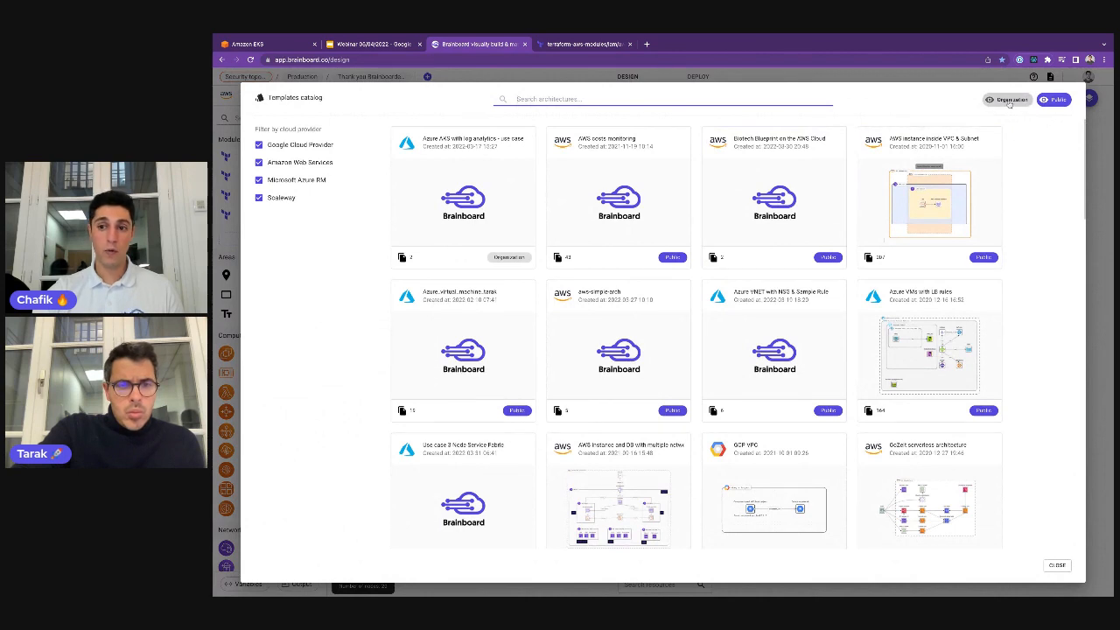
click(1063, 101)
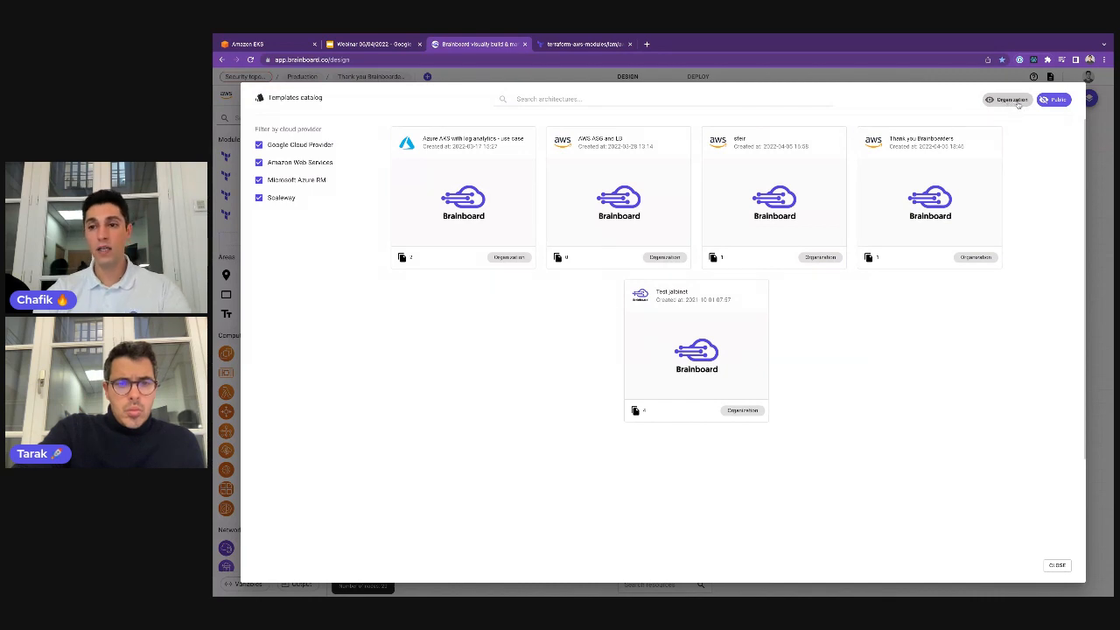
click(1056, 100)
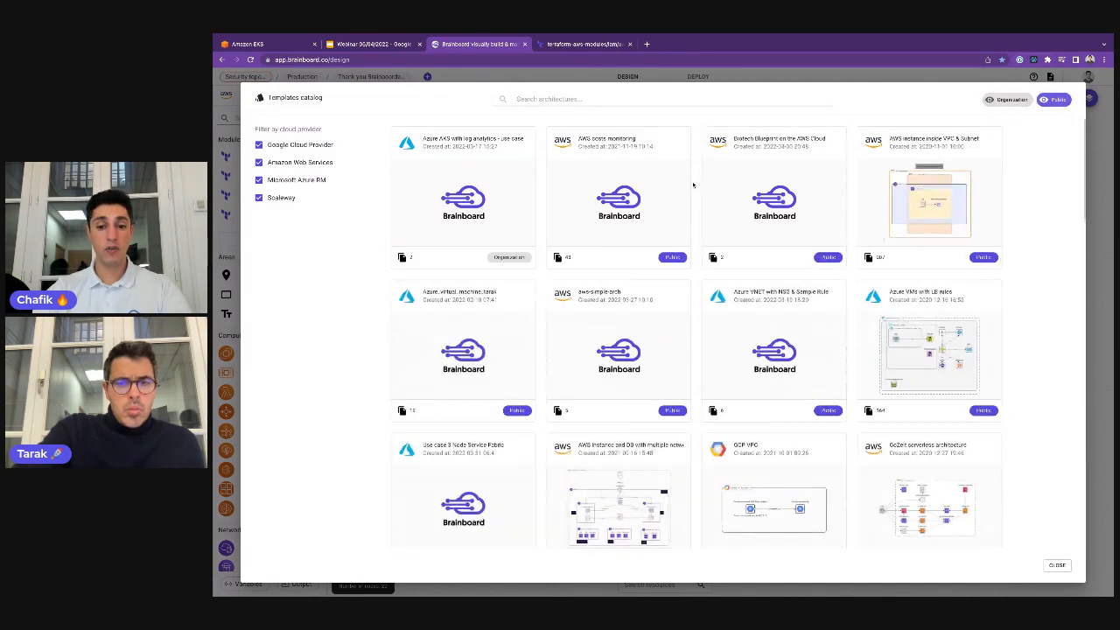
scroll(693, 184, down, 1)
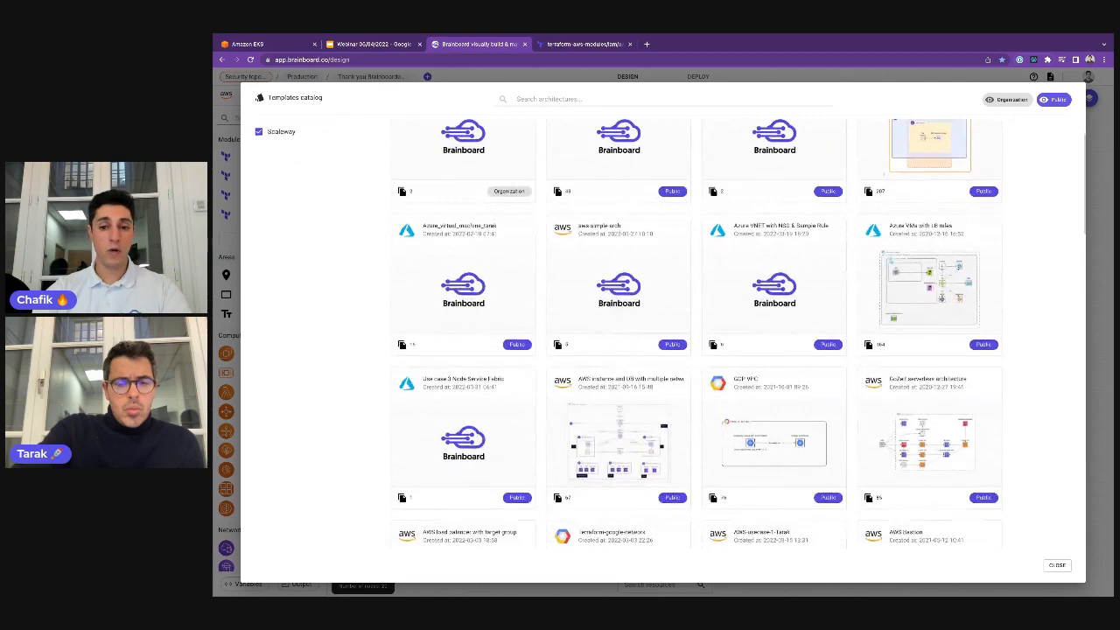
scroll(688, 218, down, 1)
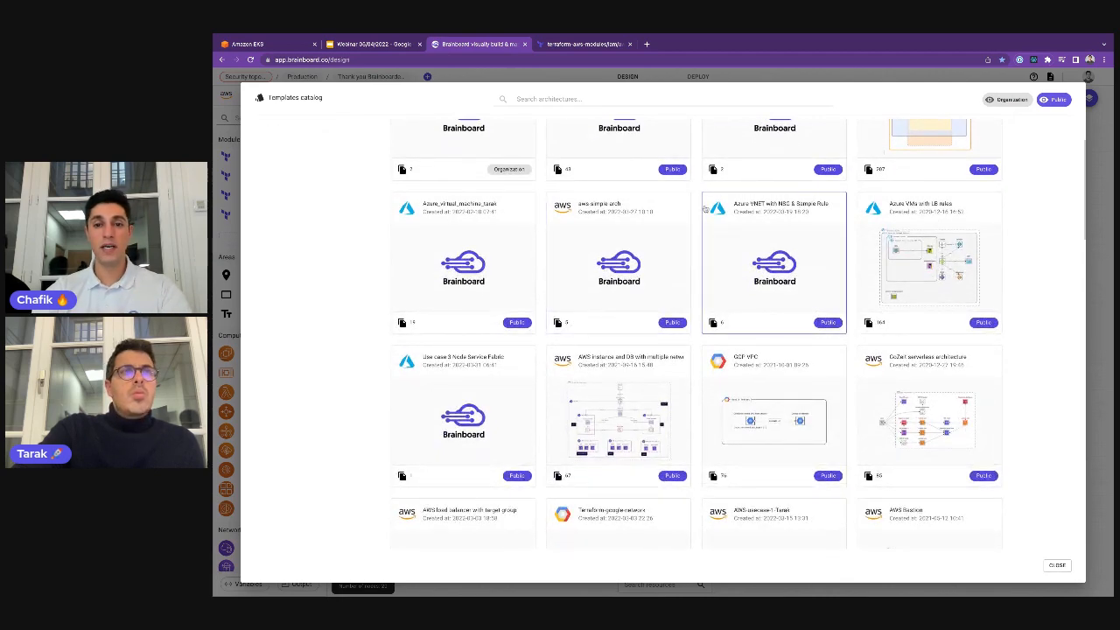
Step: Search the templates catalog for "ser" and clone the Azure Serverless template into the Production environment
click(691, 101)
text(ser)
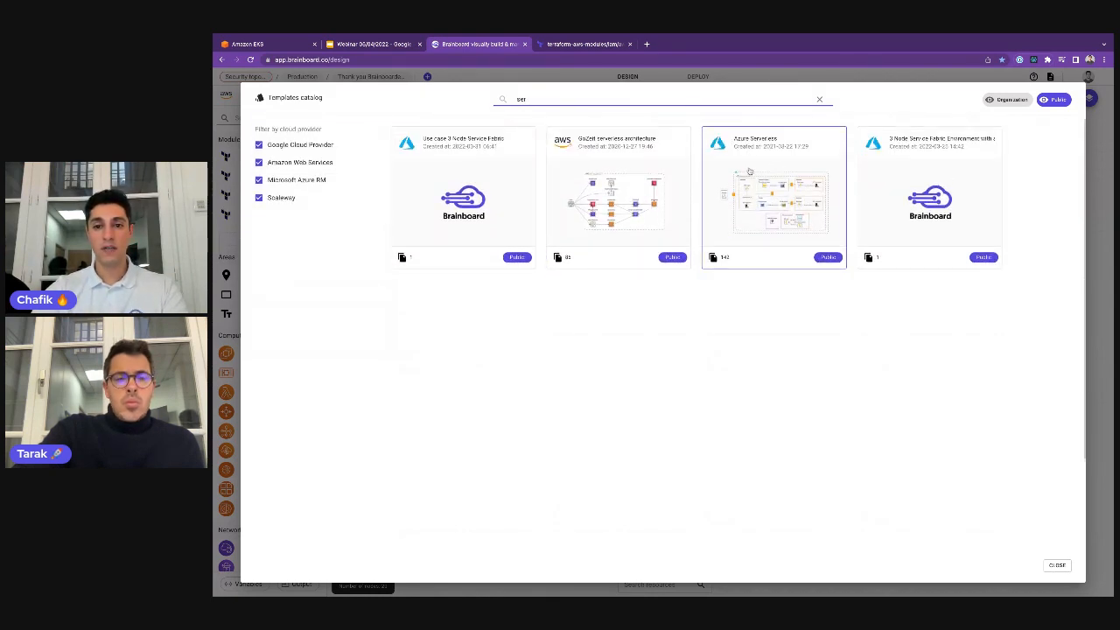
click(713, 257)
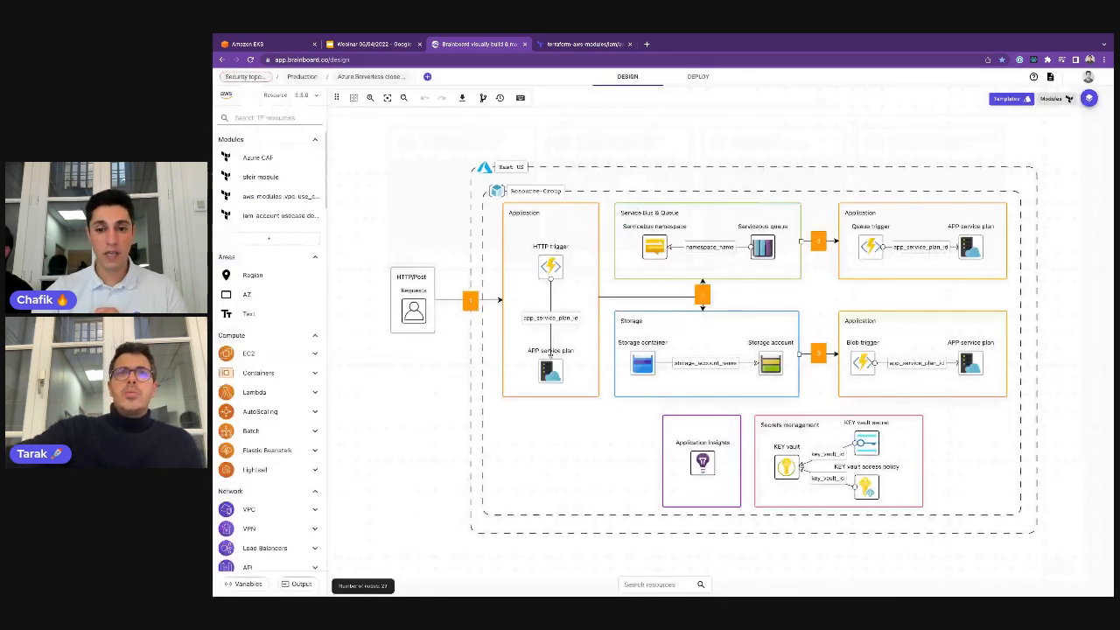
Step: Review the Azure Serverless clone's Terraform code in main.tf and return to its design
click(698, 77)
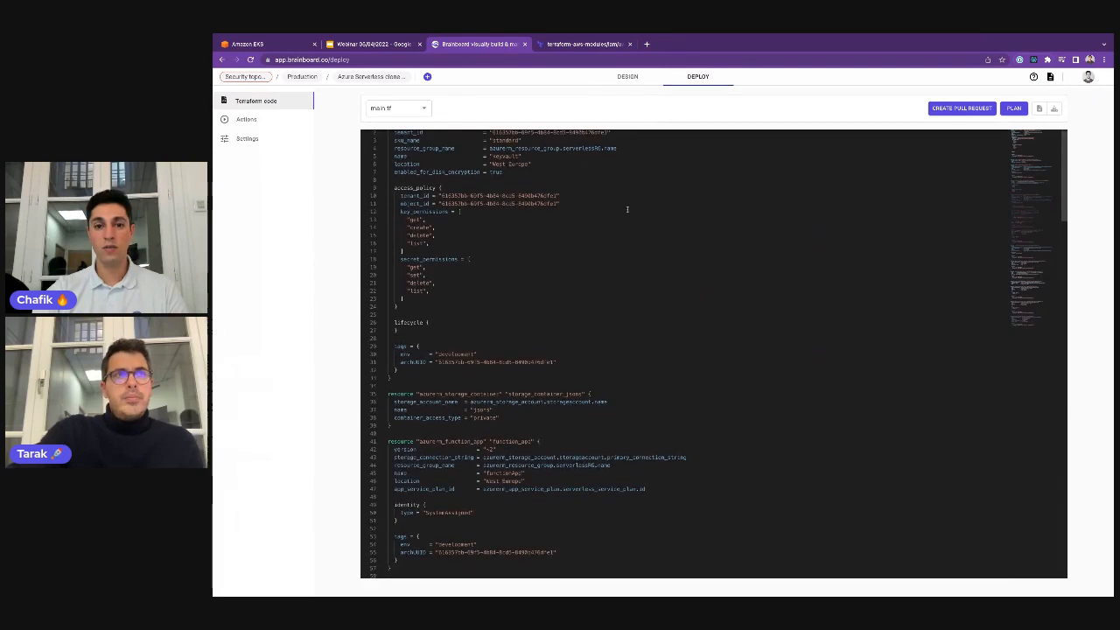
scroll(627, 209, down, 5)
scroll(627, 209, up, 5)
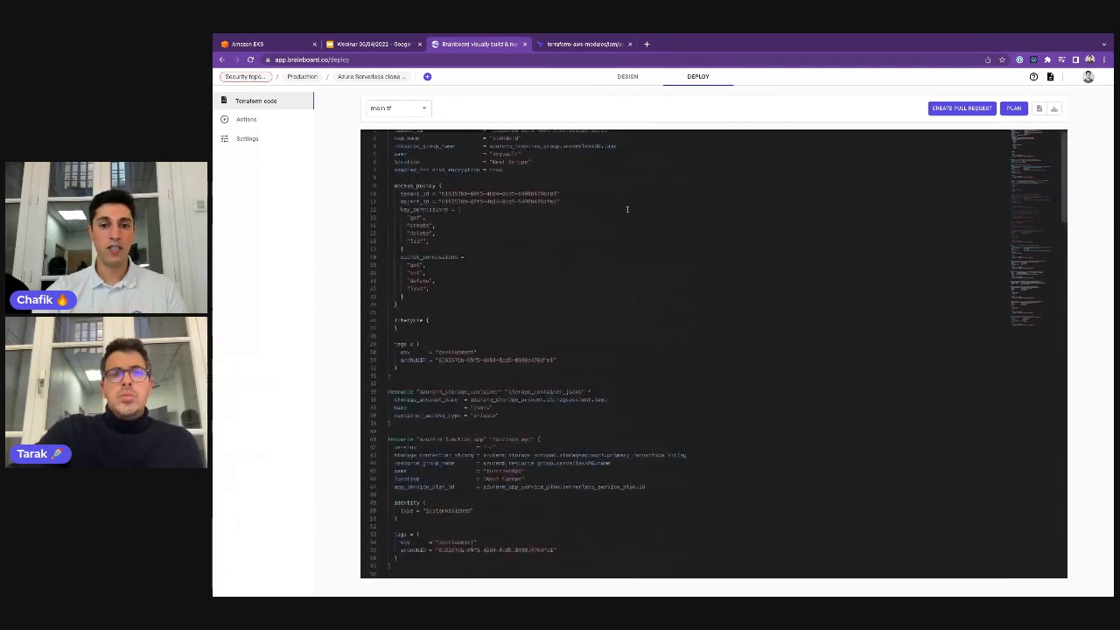
click(627, 76)
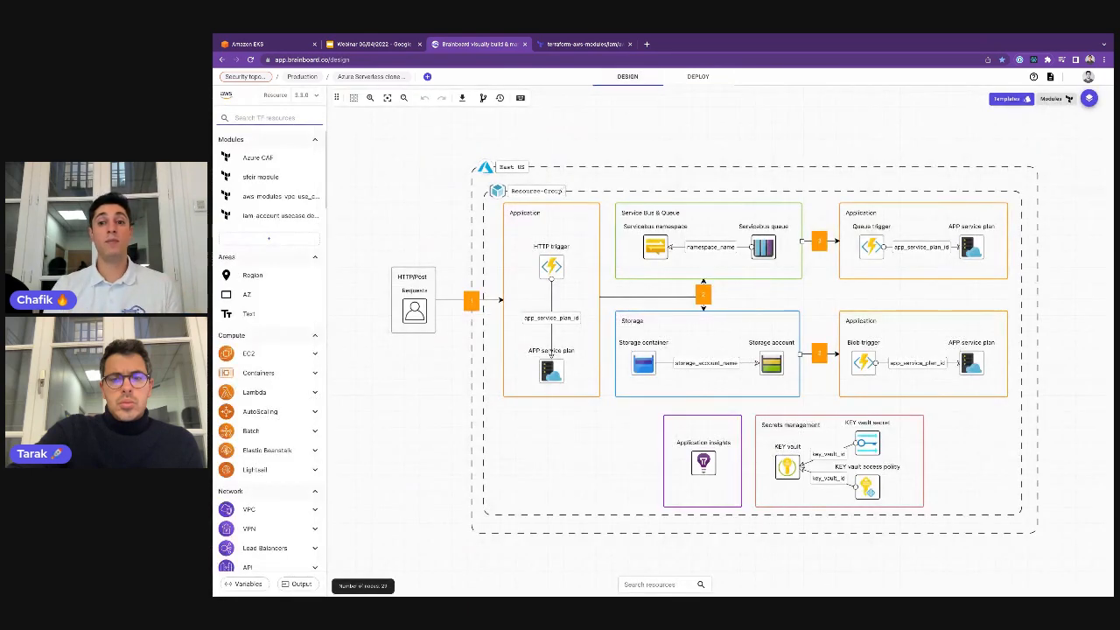
scroll(584, 185, left, 1)
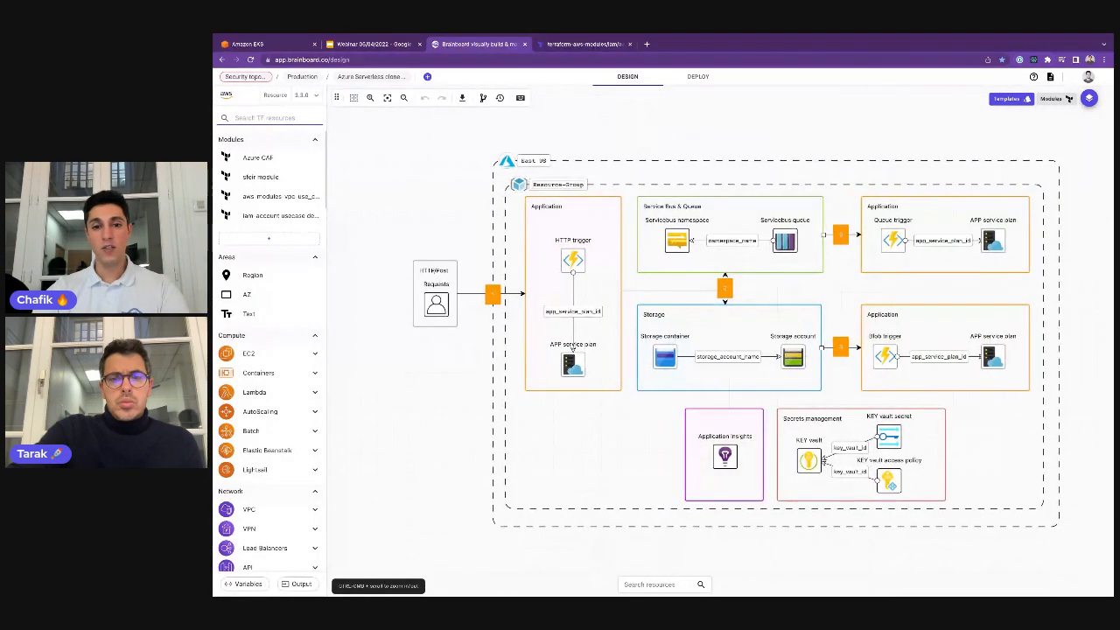
scroll(584, 185, right, 3)
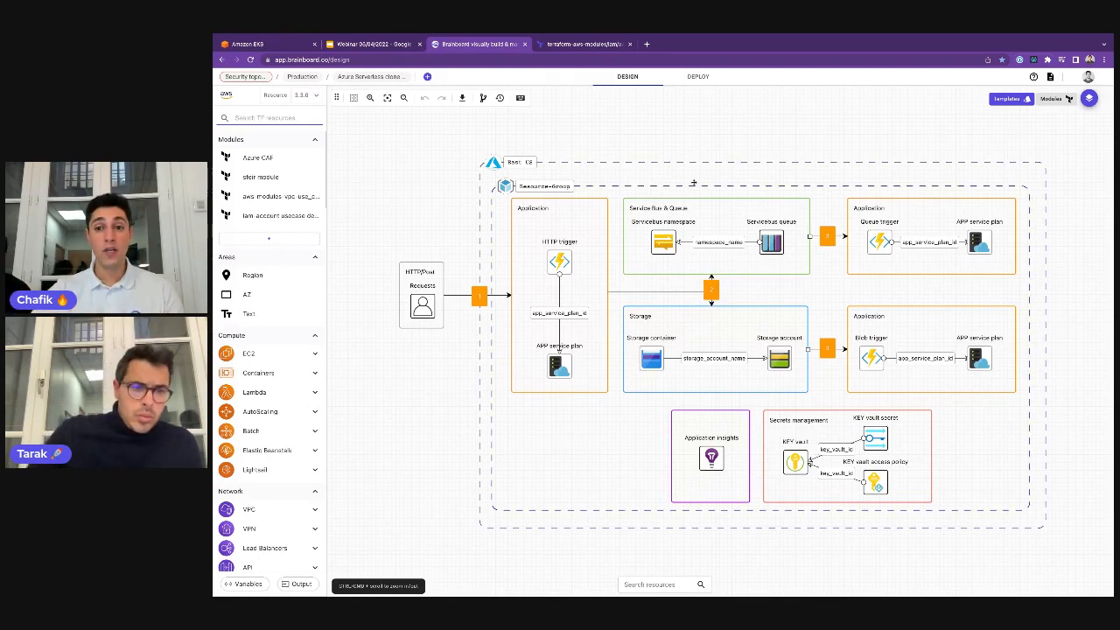
Step: Open the architecture's README.md and add the top-level heading "Architecture 1"
click(1050, 77)
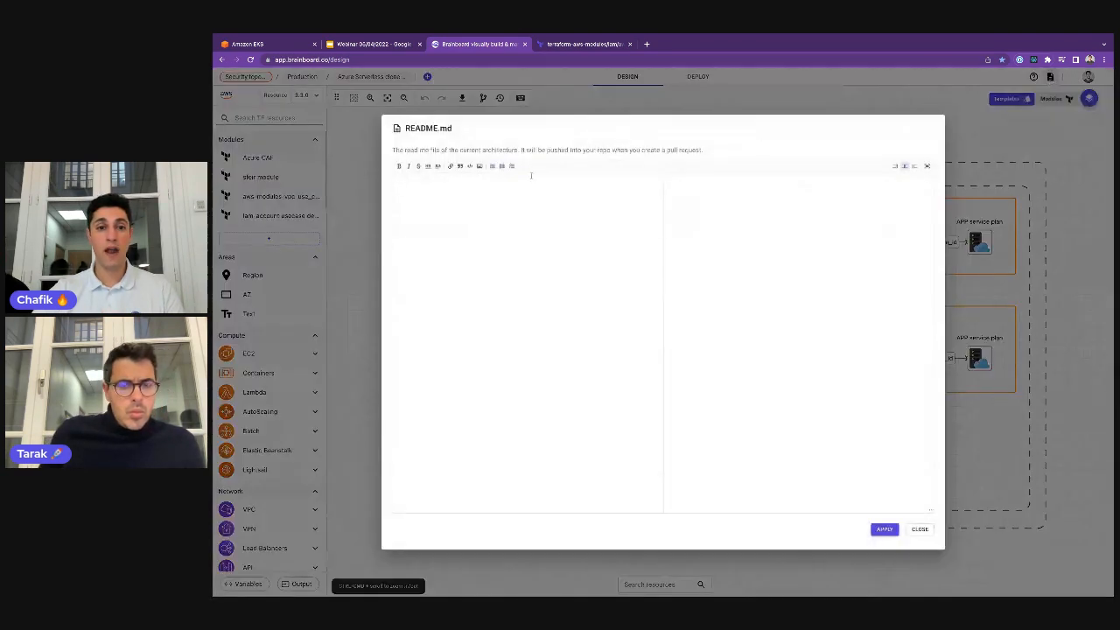
click(530, 177)
text(#)
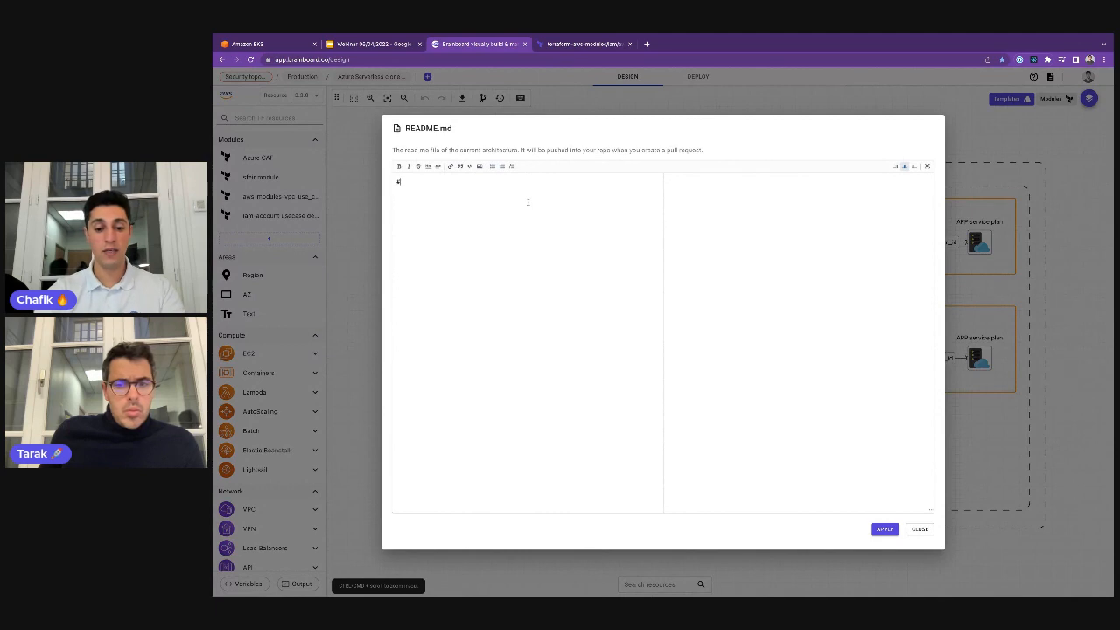
text( Architecute)
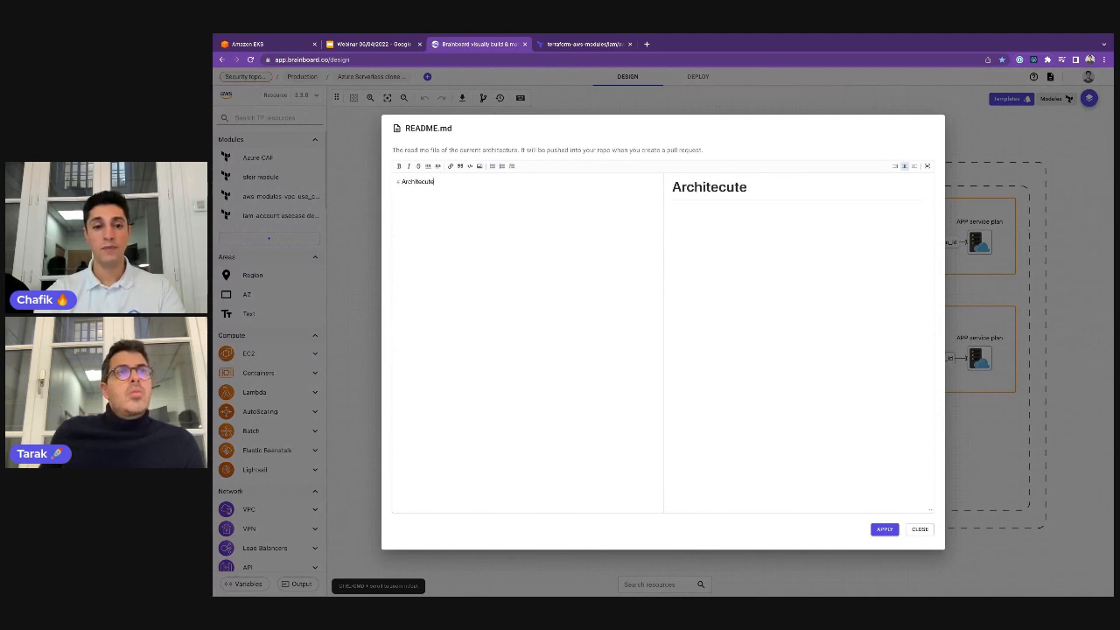
key(BackSpace)
key(BackSpace)
key(BackSpace)
text(ture 1)
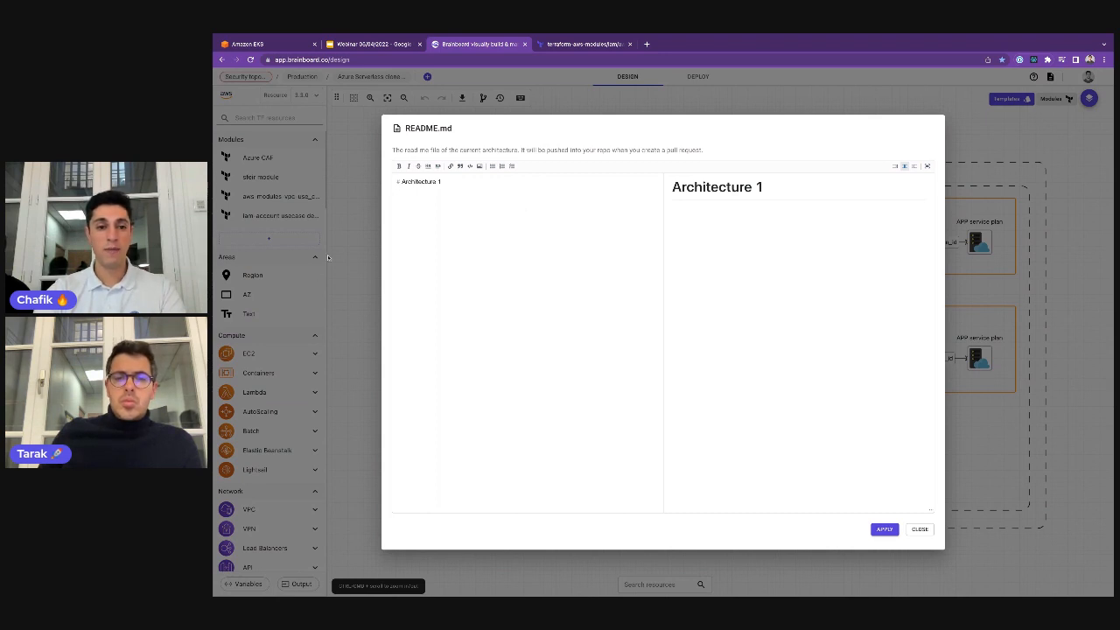
Step: Add the line "😍 I'm happy with the use case" under the README heading and apply the changes
text(😍 I')
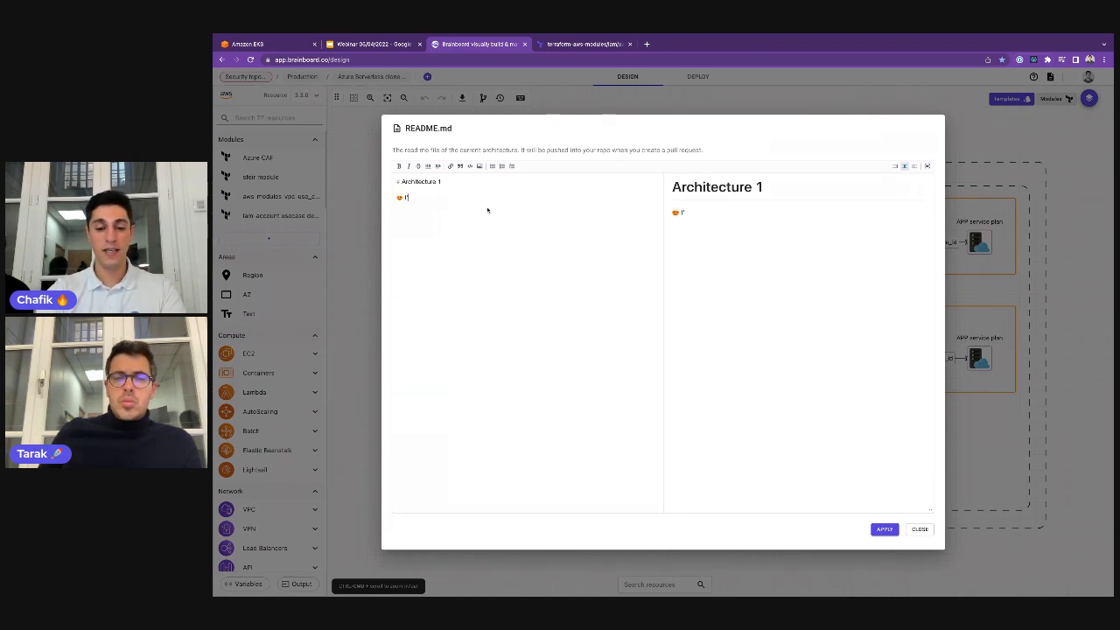
text(m happy with)
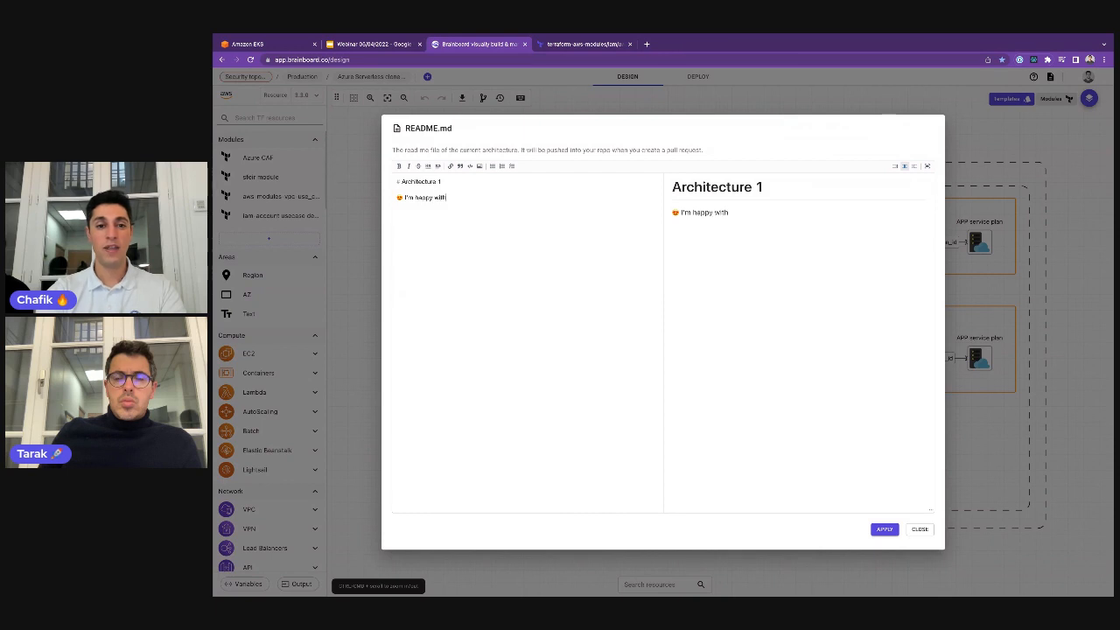
text( the use case)
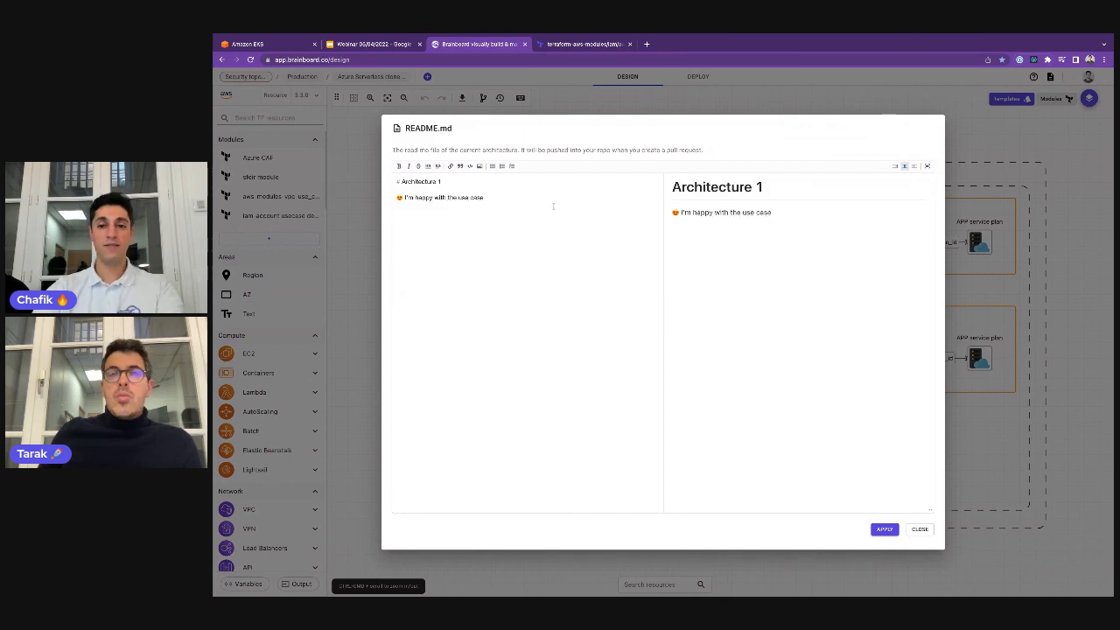
click(884, 528)
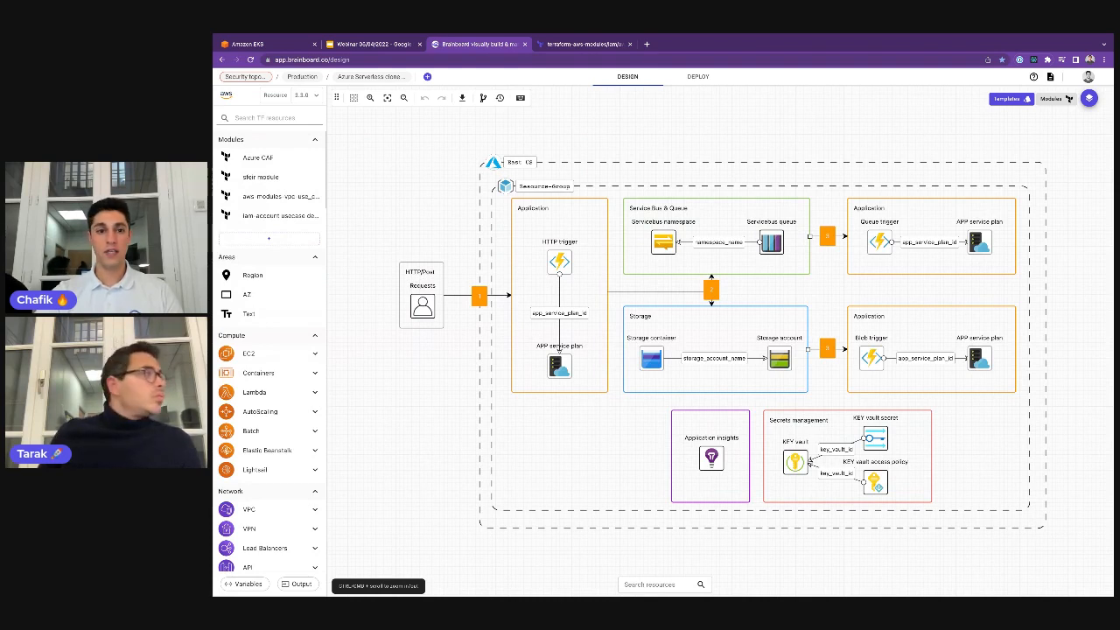
Step: Start importing a new architecture with Cloud providers as the source
click(428, 77)
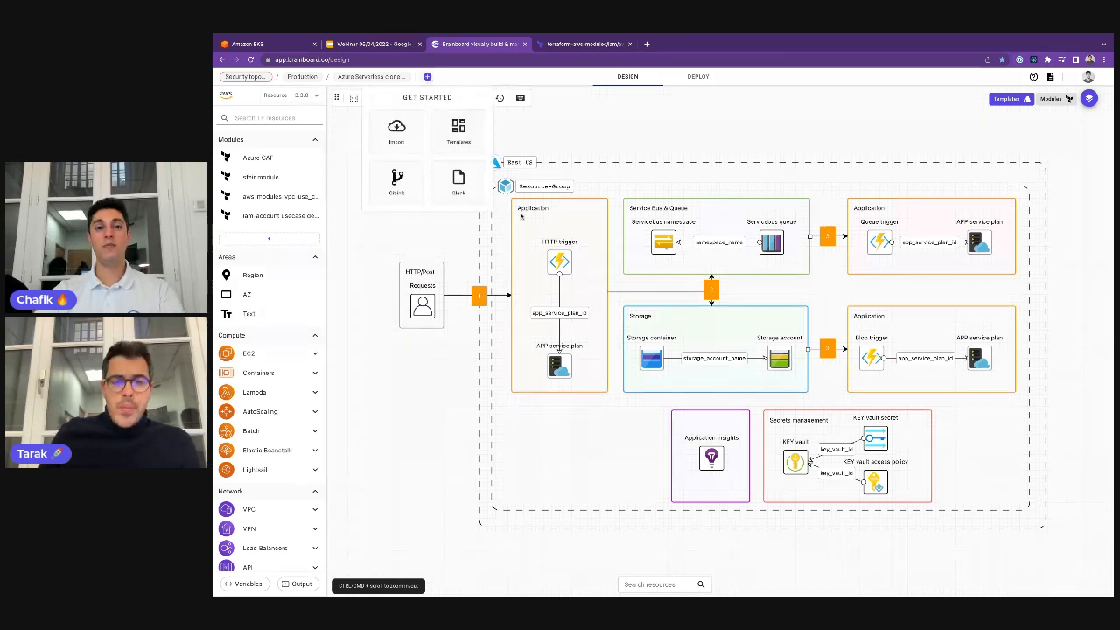
click(410, 142)
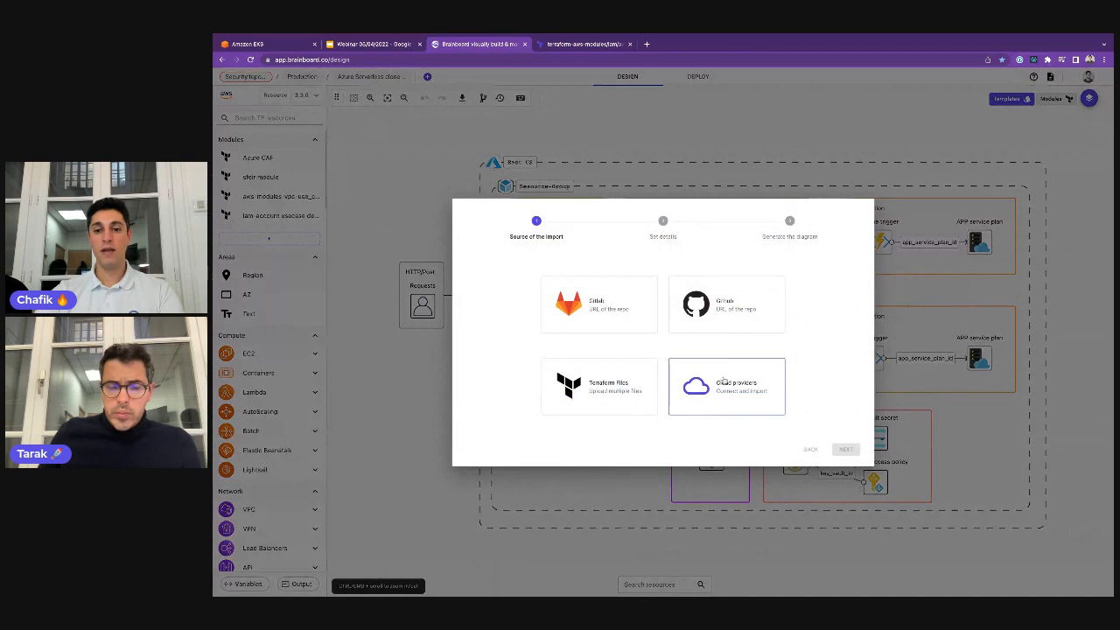
click(712, 383)
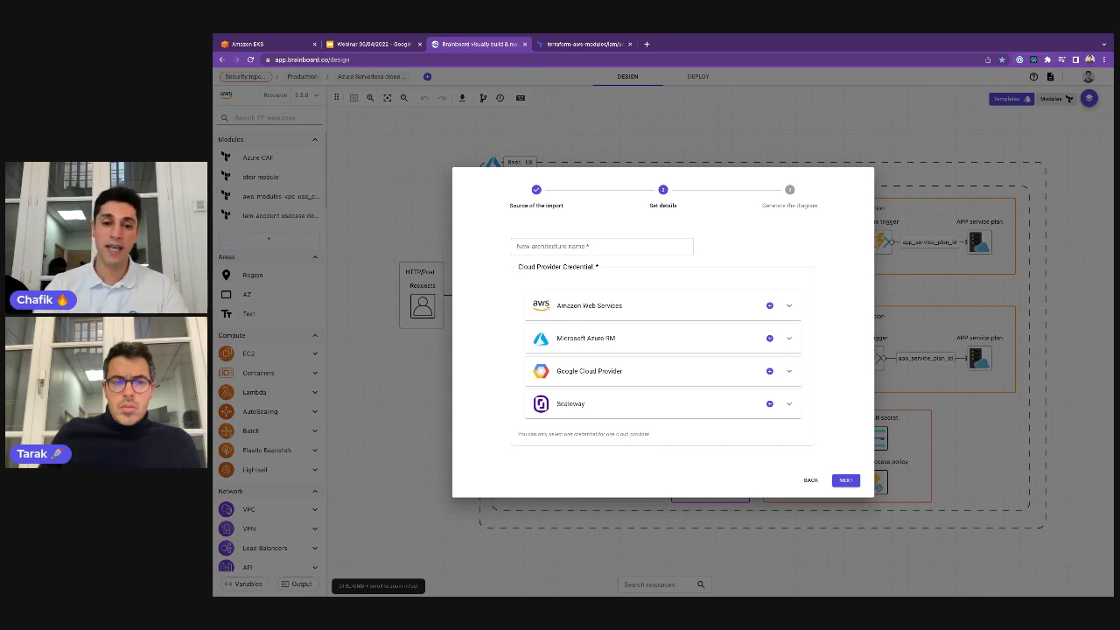
Step: Name the imported architecture "Use case", select the Main credential for Amazon Web Services, and launch the import
click(620, 247)
text(U)
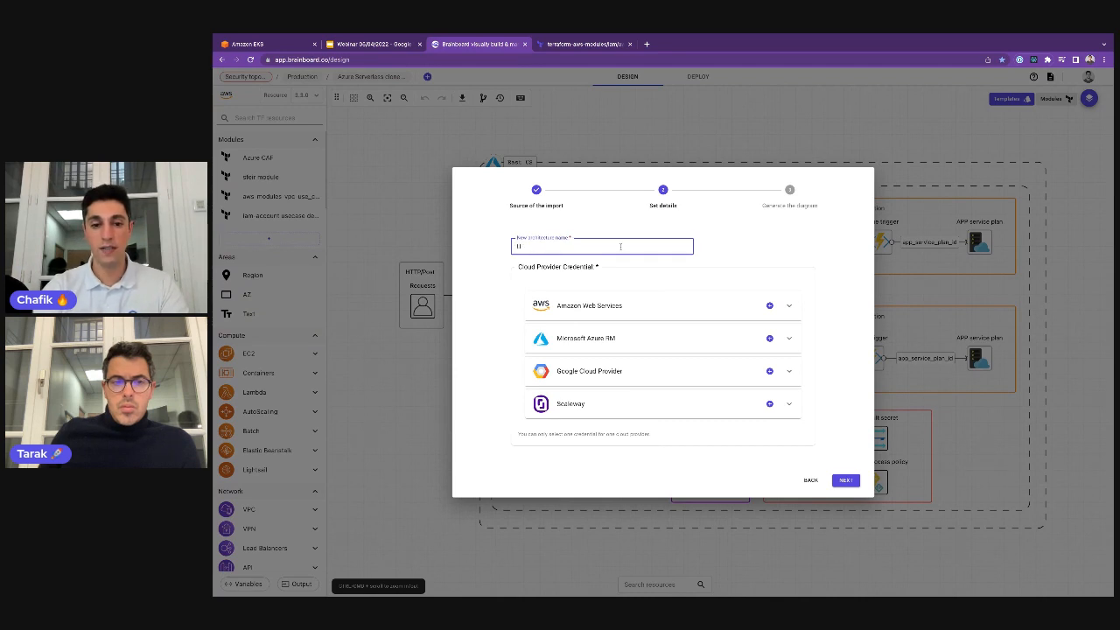
text(Se case)
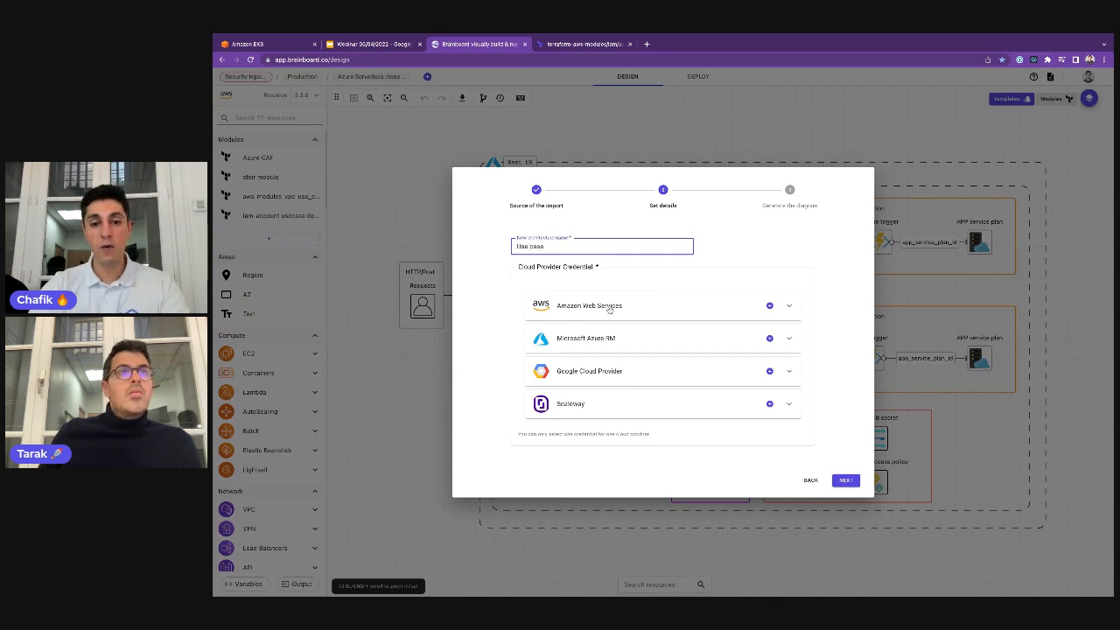
click(609, 308)
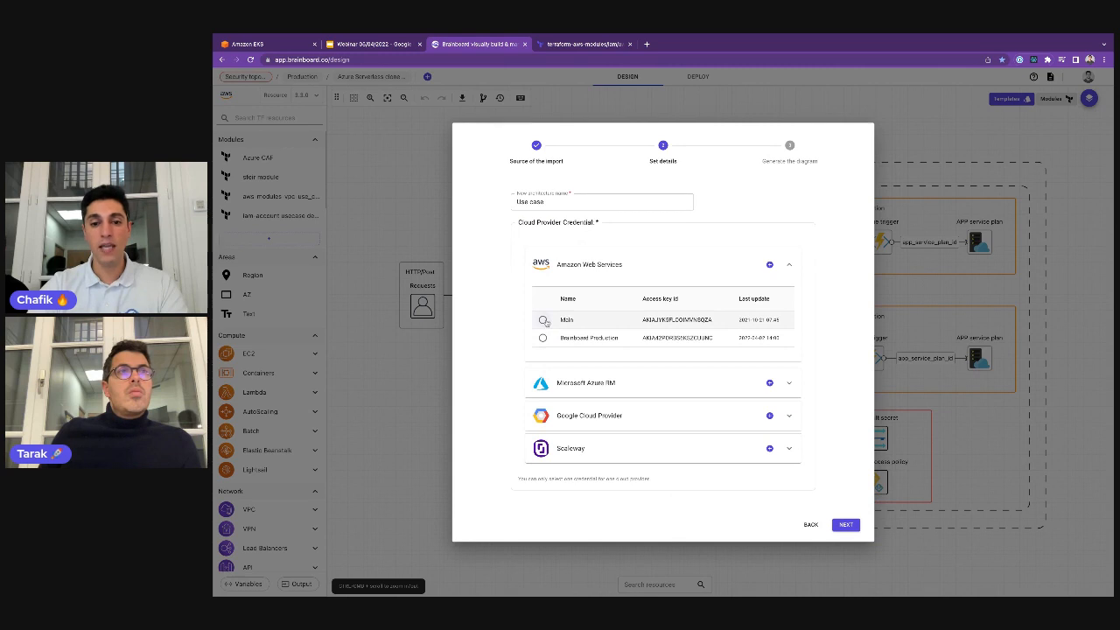
click(544, 320)
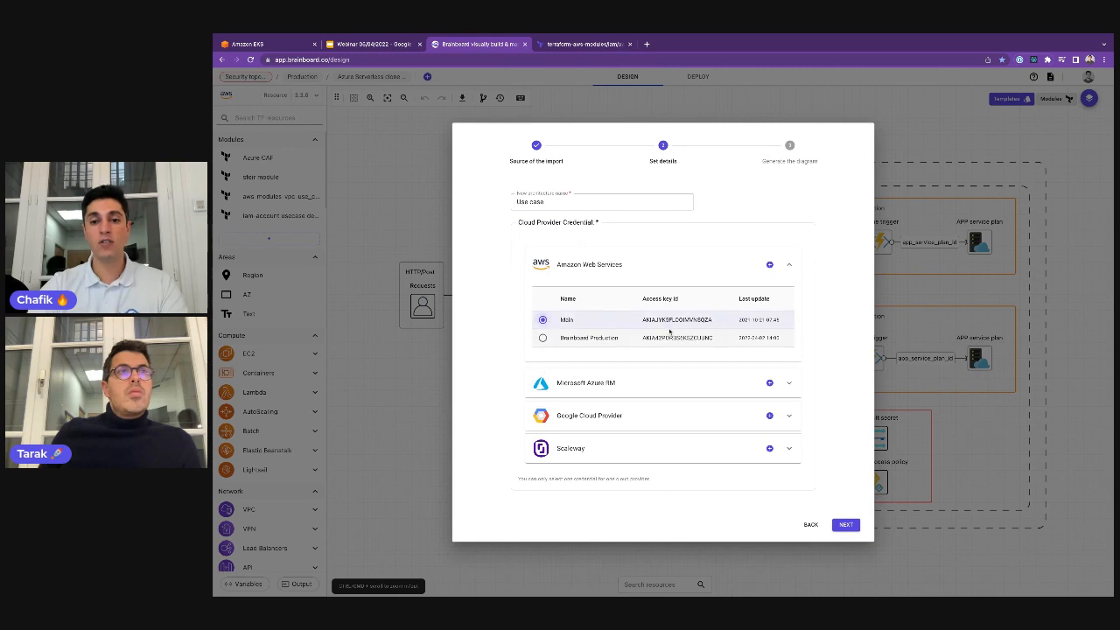
click(846, 525)
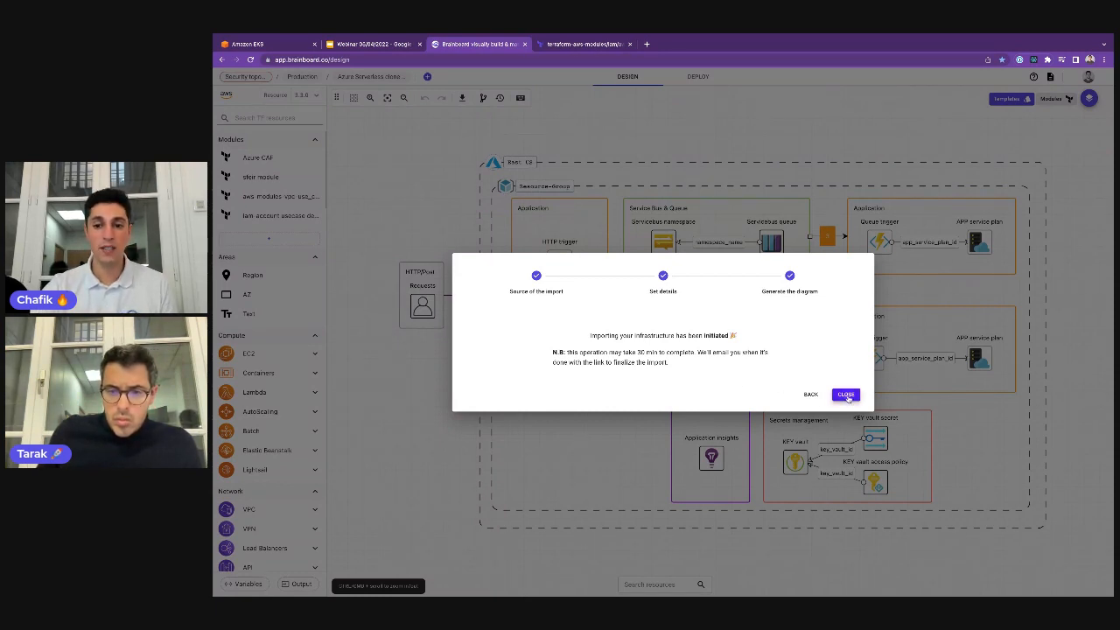
click(845, 395)
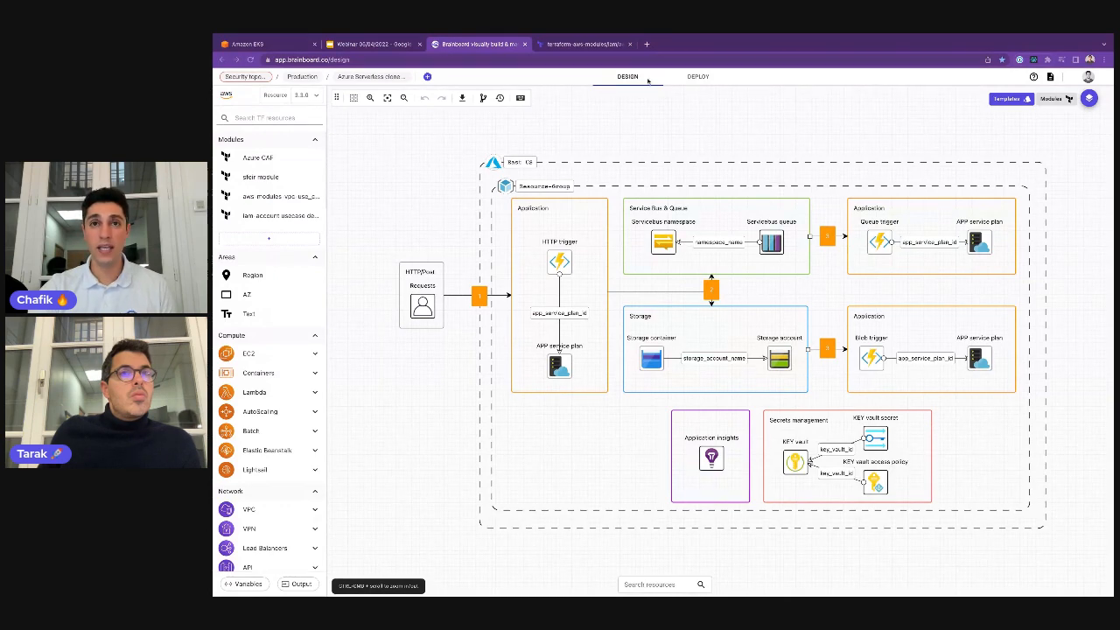
Step: Open the import link in a new browser tab and expand the EU (Ireland) [eu-west-1] region in the resource selection
click(647, 44)
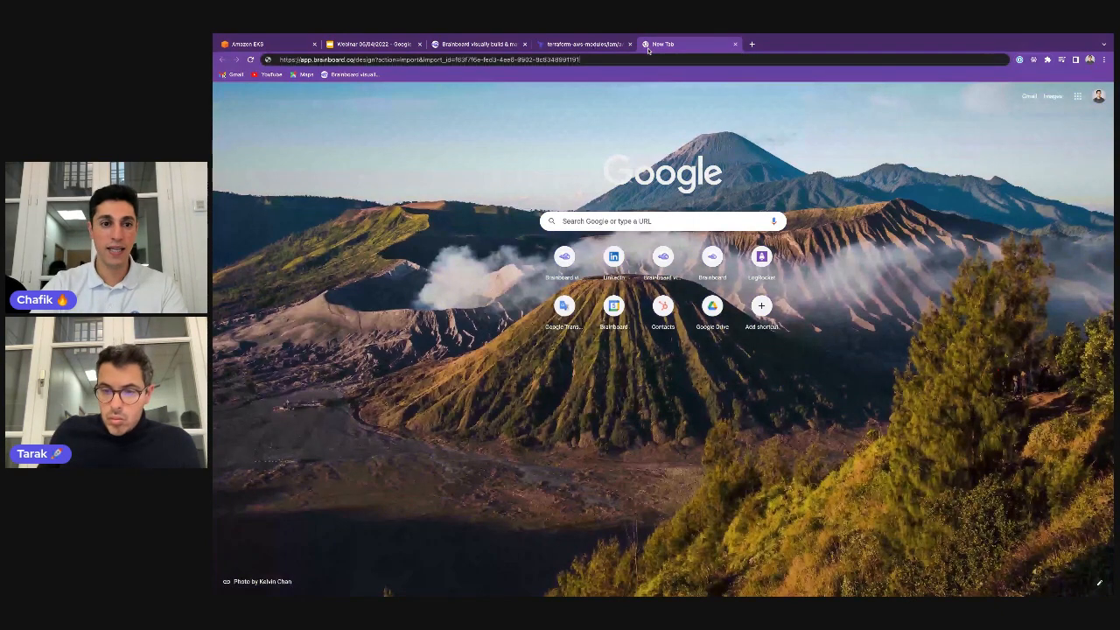
key(Return)
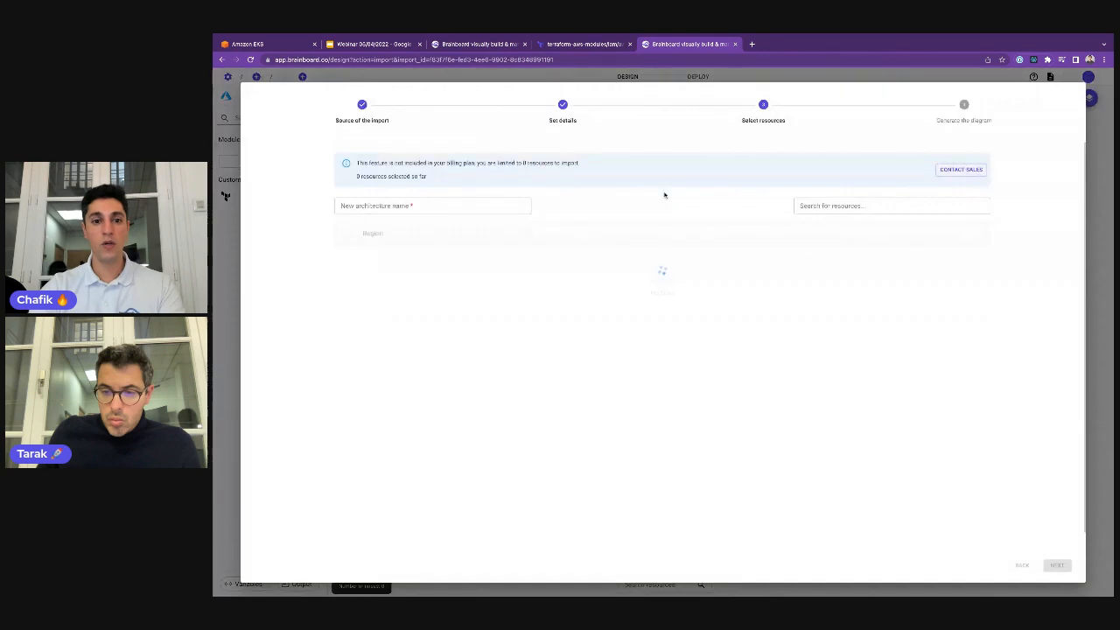
scroll(570, 285, down, 5)
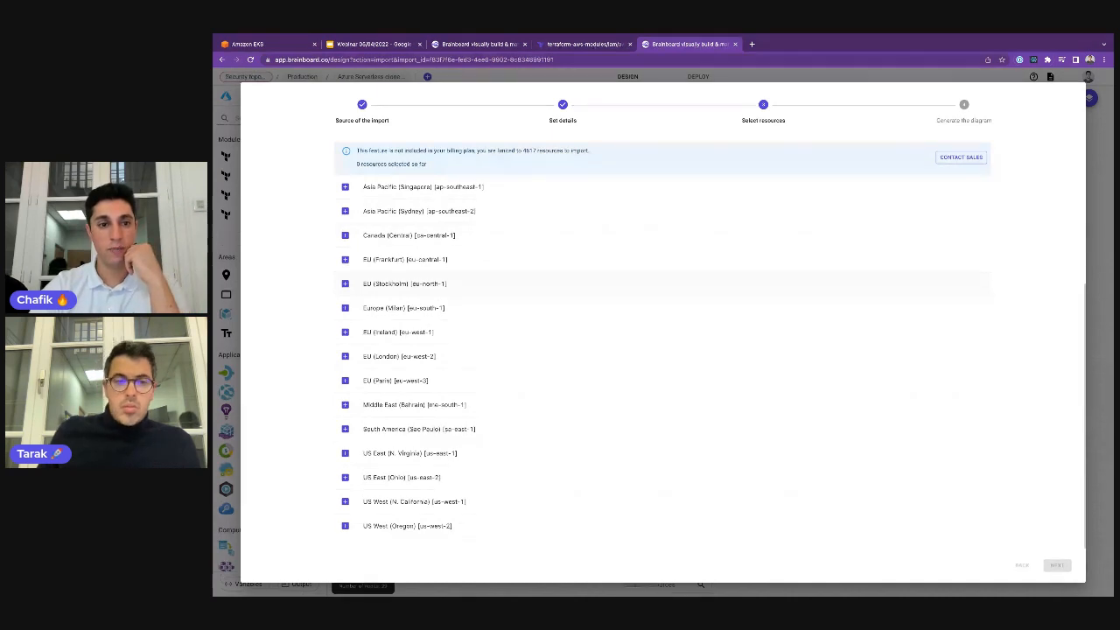
click(347, 332)
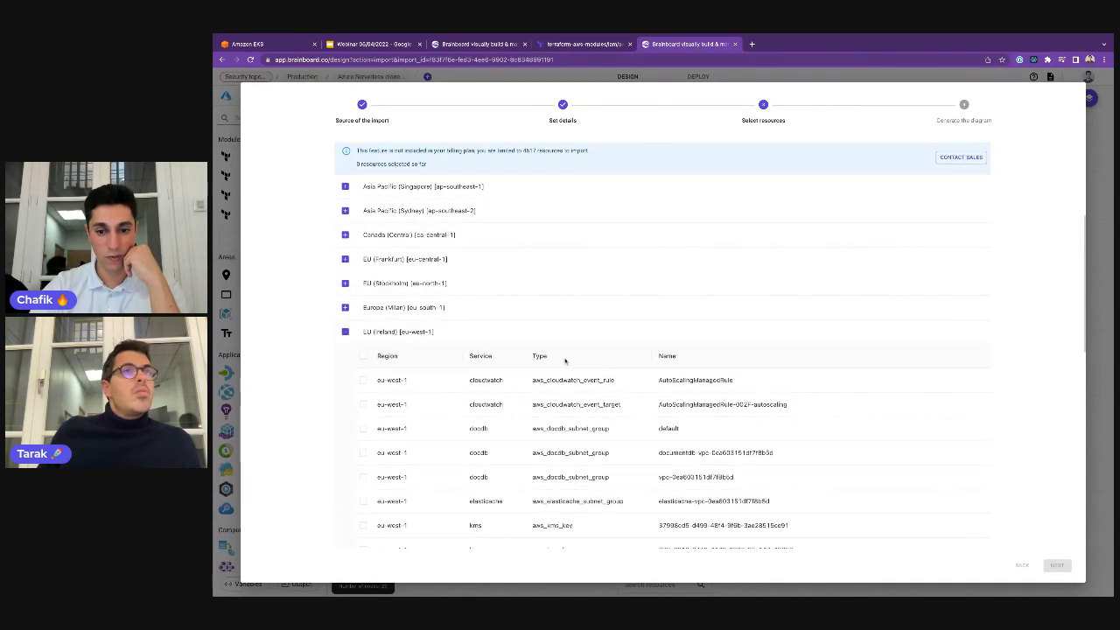
Step: Select all eu-west-1 resources for the import, generate the architecture diagram and finish the import
scroll(564, 359, down, 2)
scroll(564, 359, up, 1)
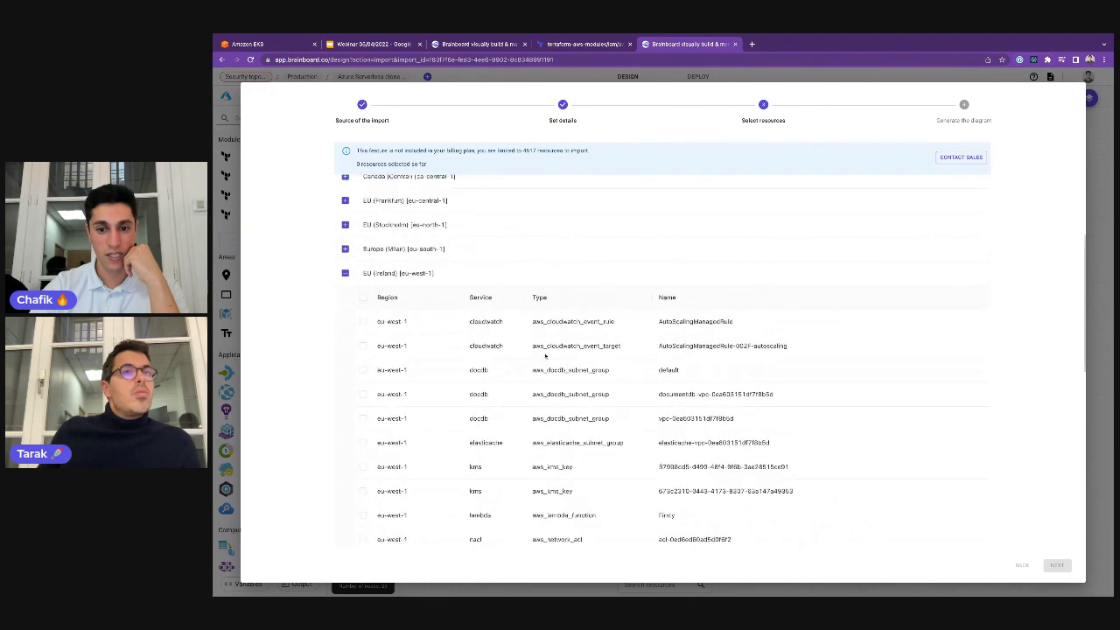
click(363, 298)
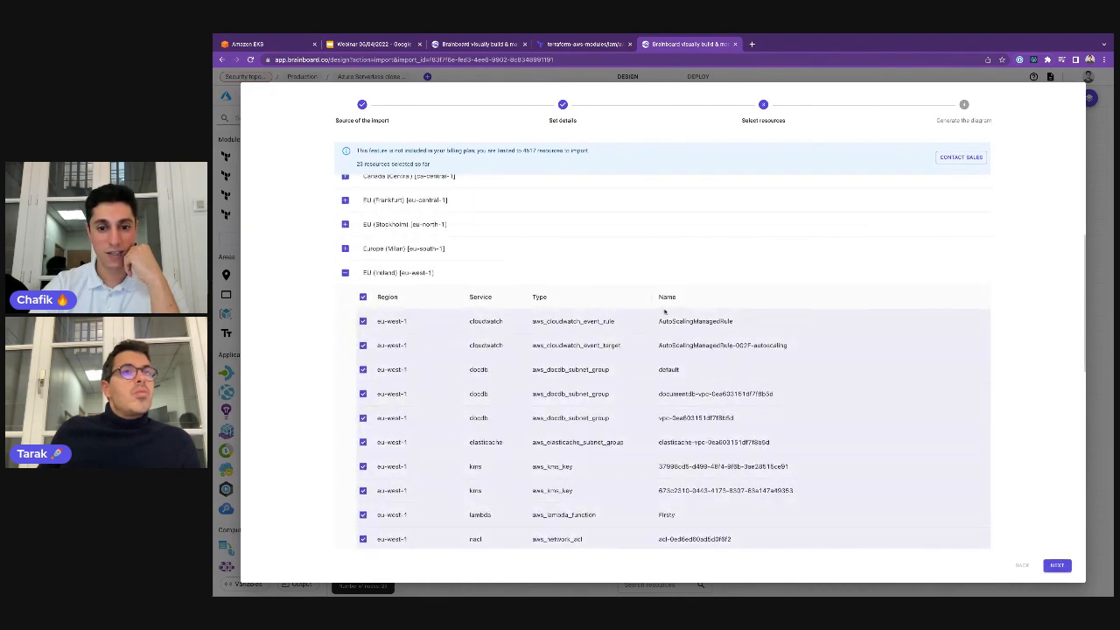
scroll(664, 311, down, 3)
scroll(664, 311, down, 2)
scroll(664, 307, down, 3)
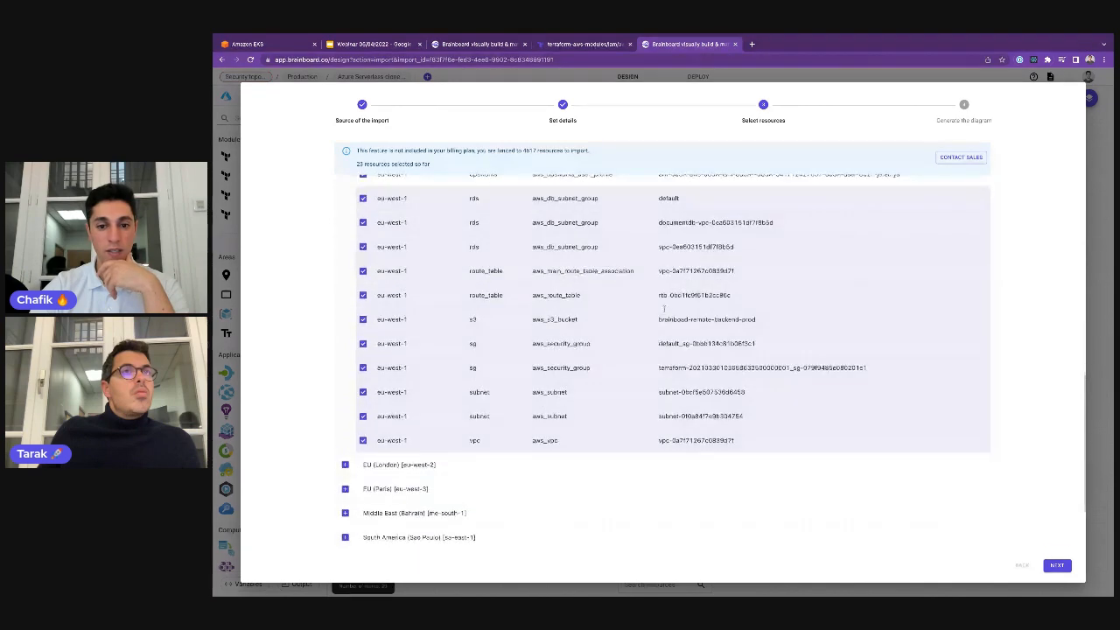
scroll(664, 308, up, 7)
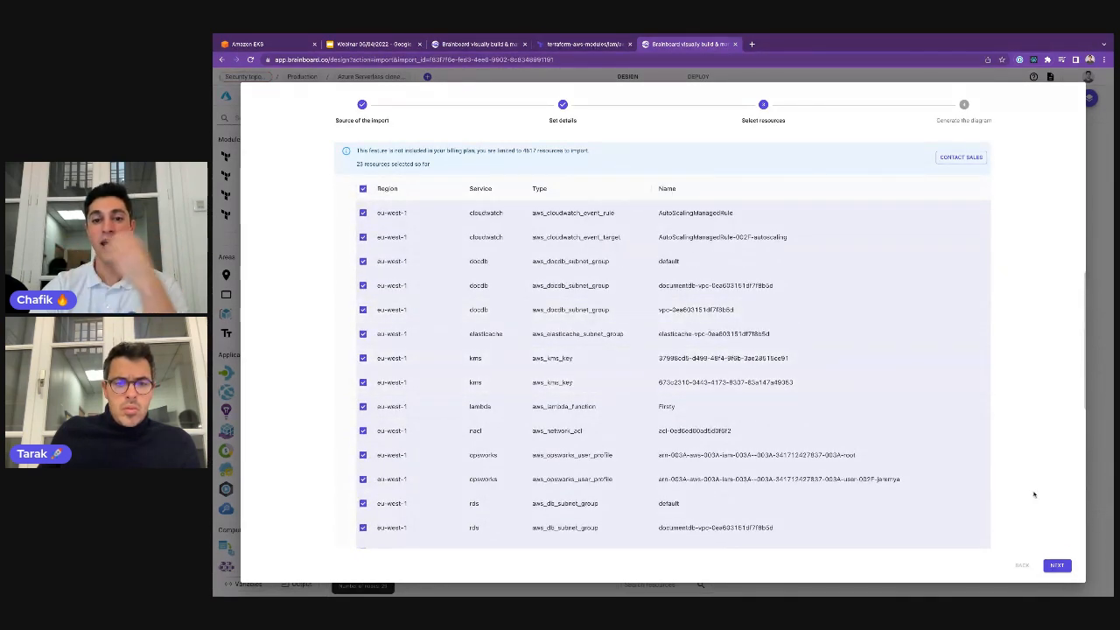
click(1057, 565)
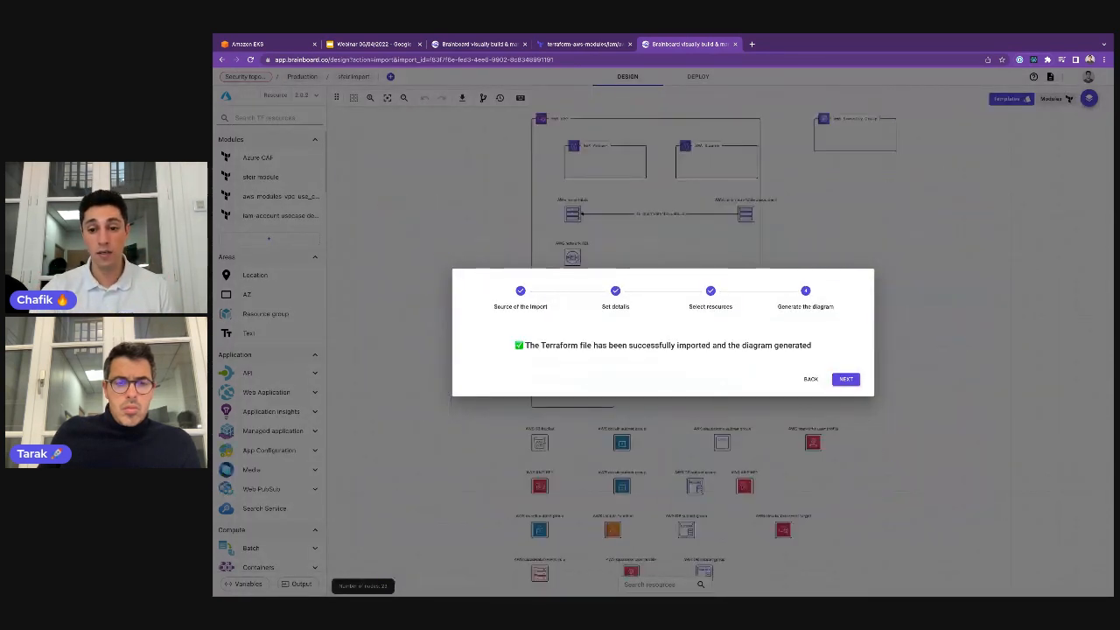
click(845, 380)
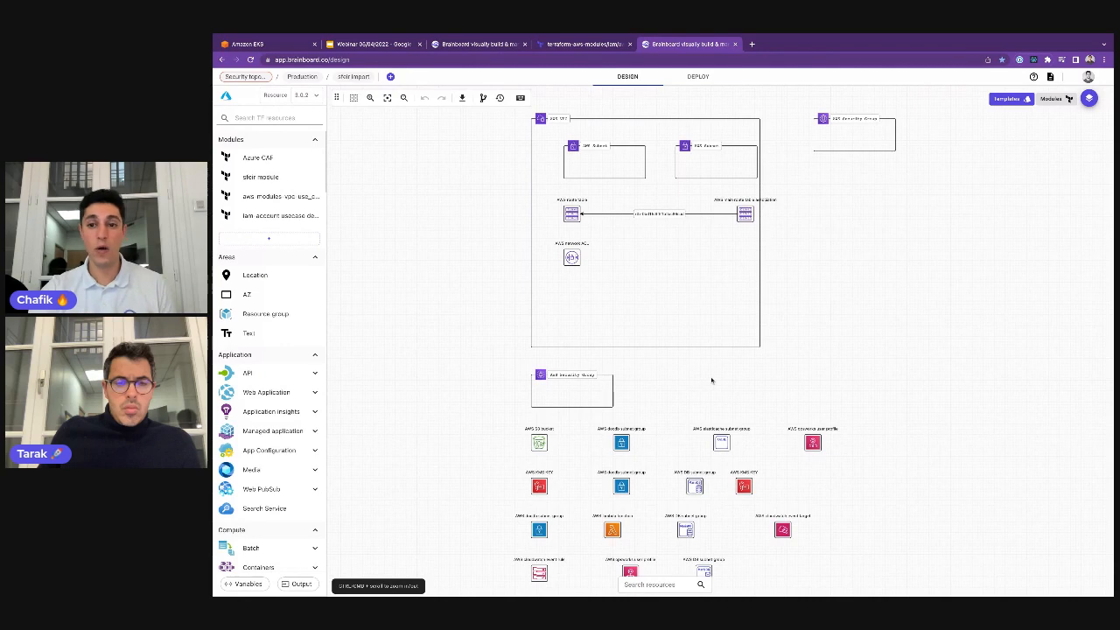
Step: Examine the Terraform code in main.tf for the imported architecture and return to its design diagram
click(700, 78)
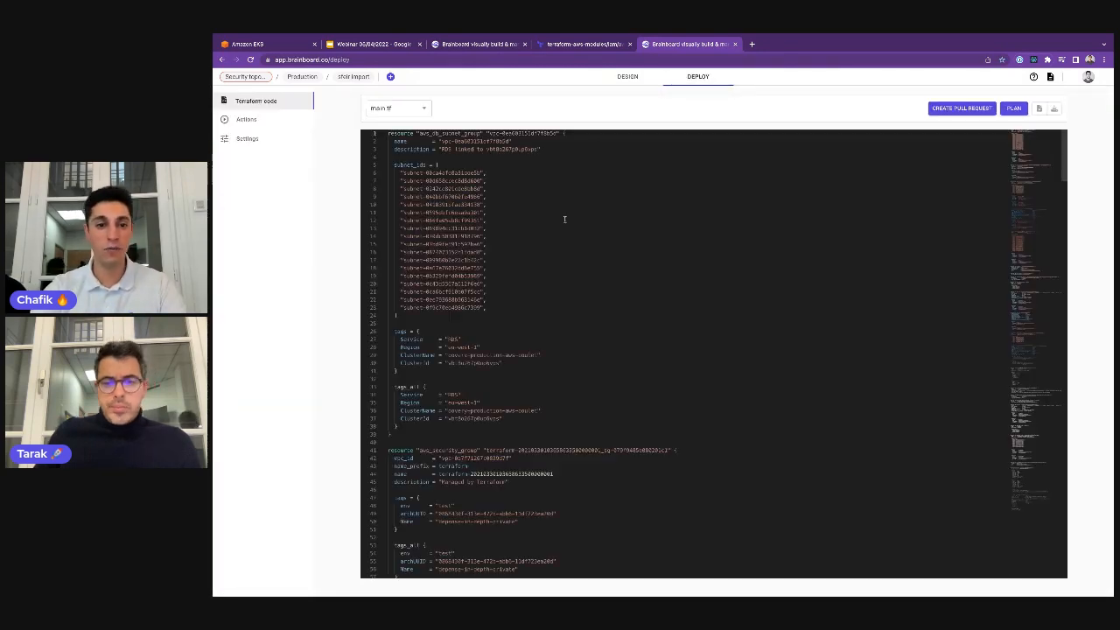
scroll(615, 218, down, 10)
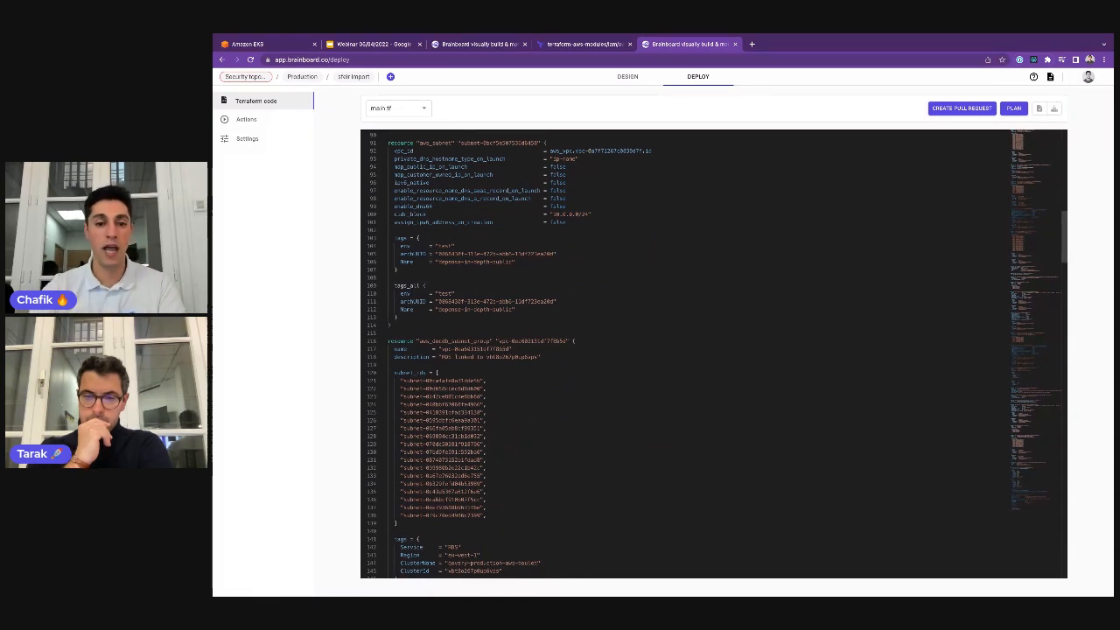
scroll(713, 354, down, 2)
scroll(713, 354, down, 10)
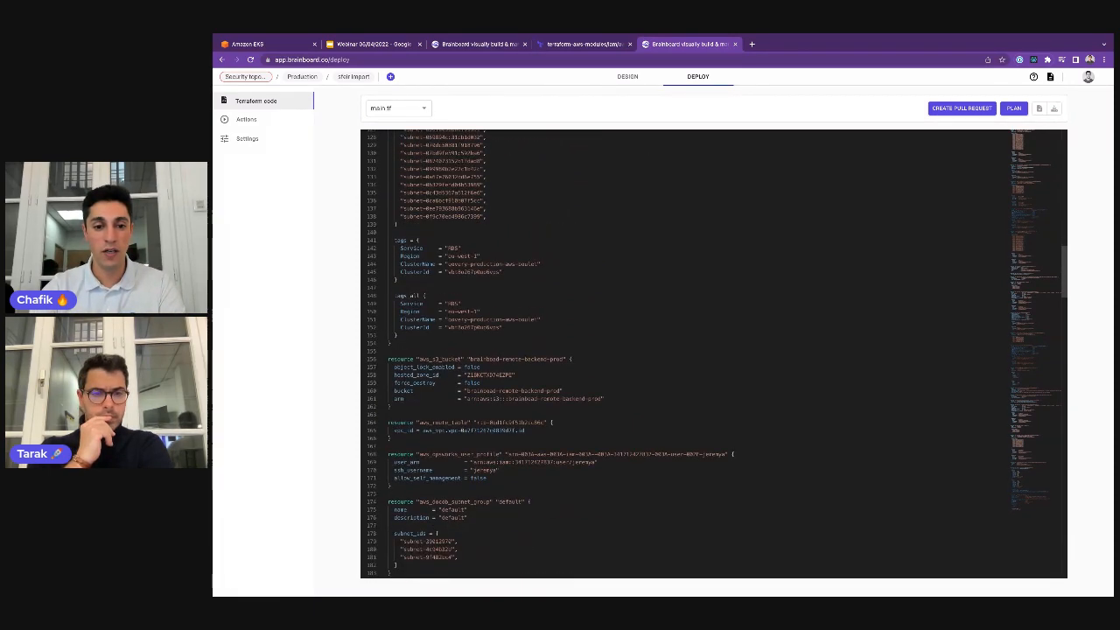
scroll(713, 354, down, 20)
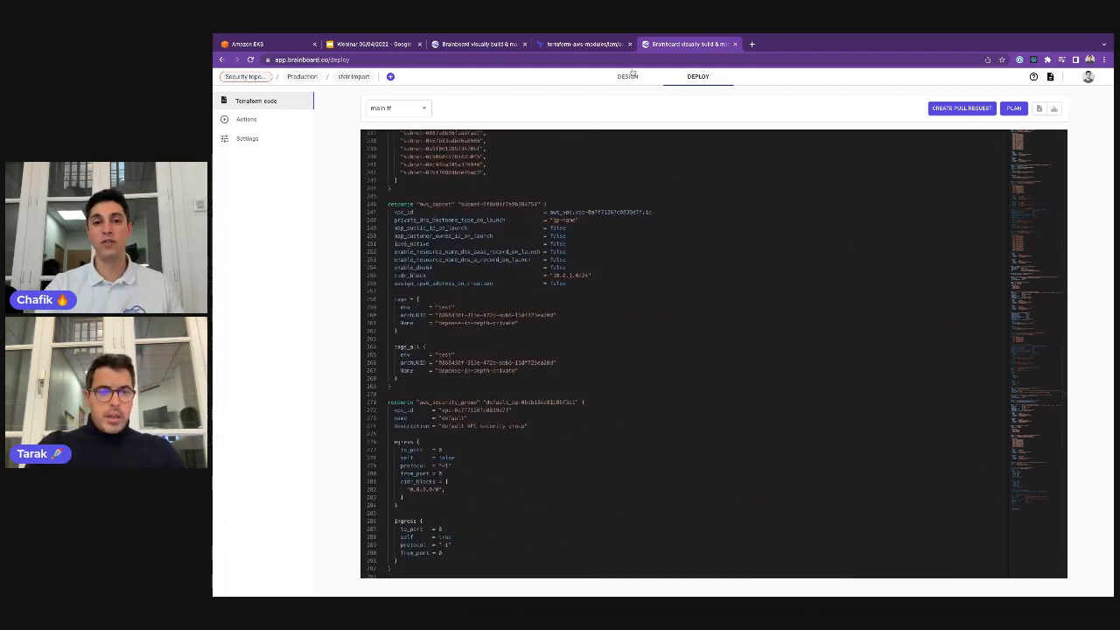
click(628, 76)
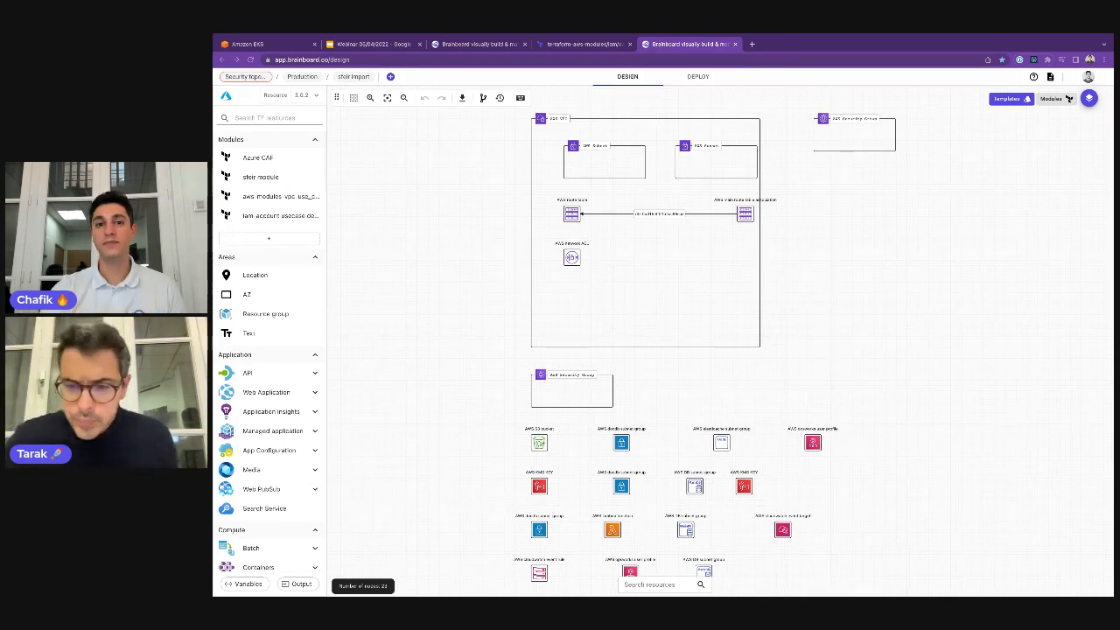
Step: Switch to the webinar presentation in Google Slides and advance from the AWS Kubernetes use case to the Brainboard slide
click(374, 45)
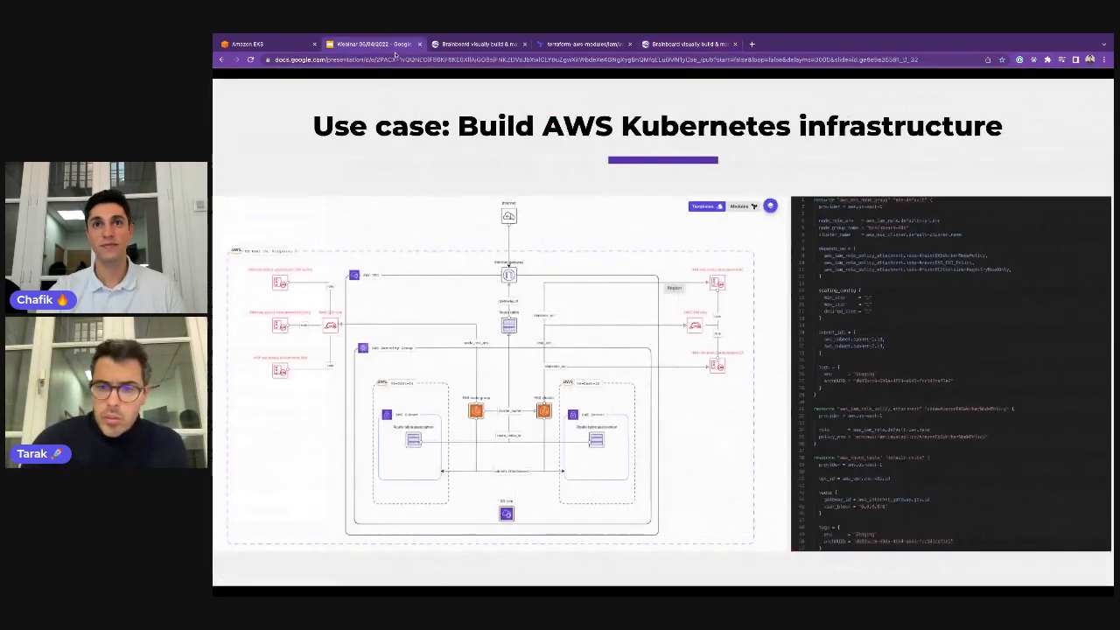
click(512, 181)
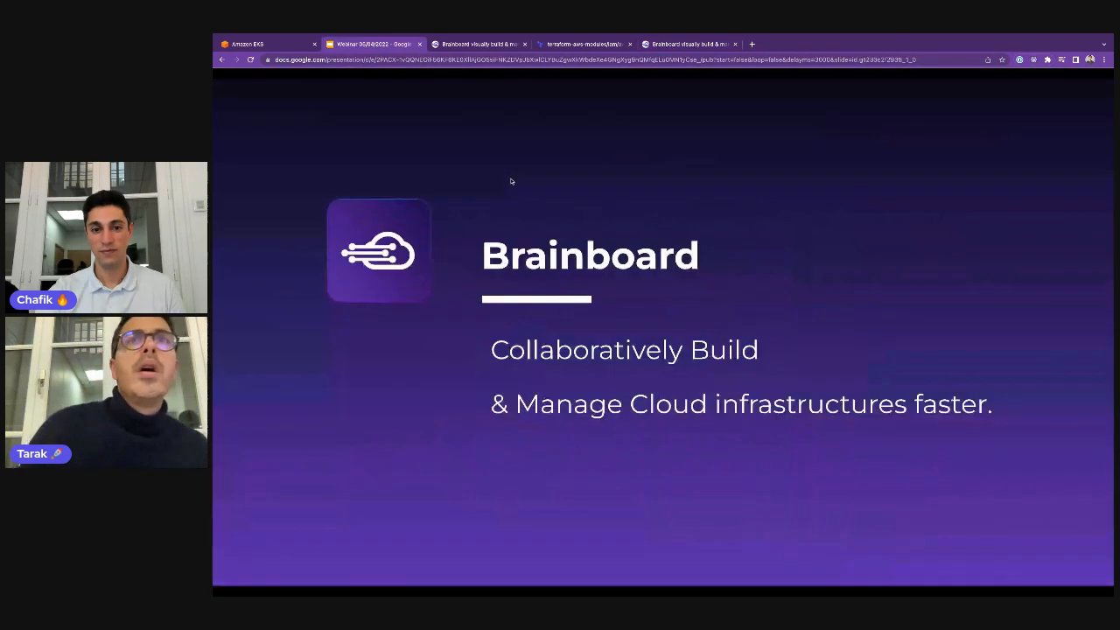